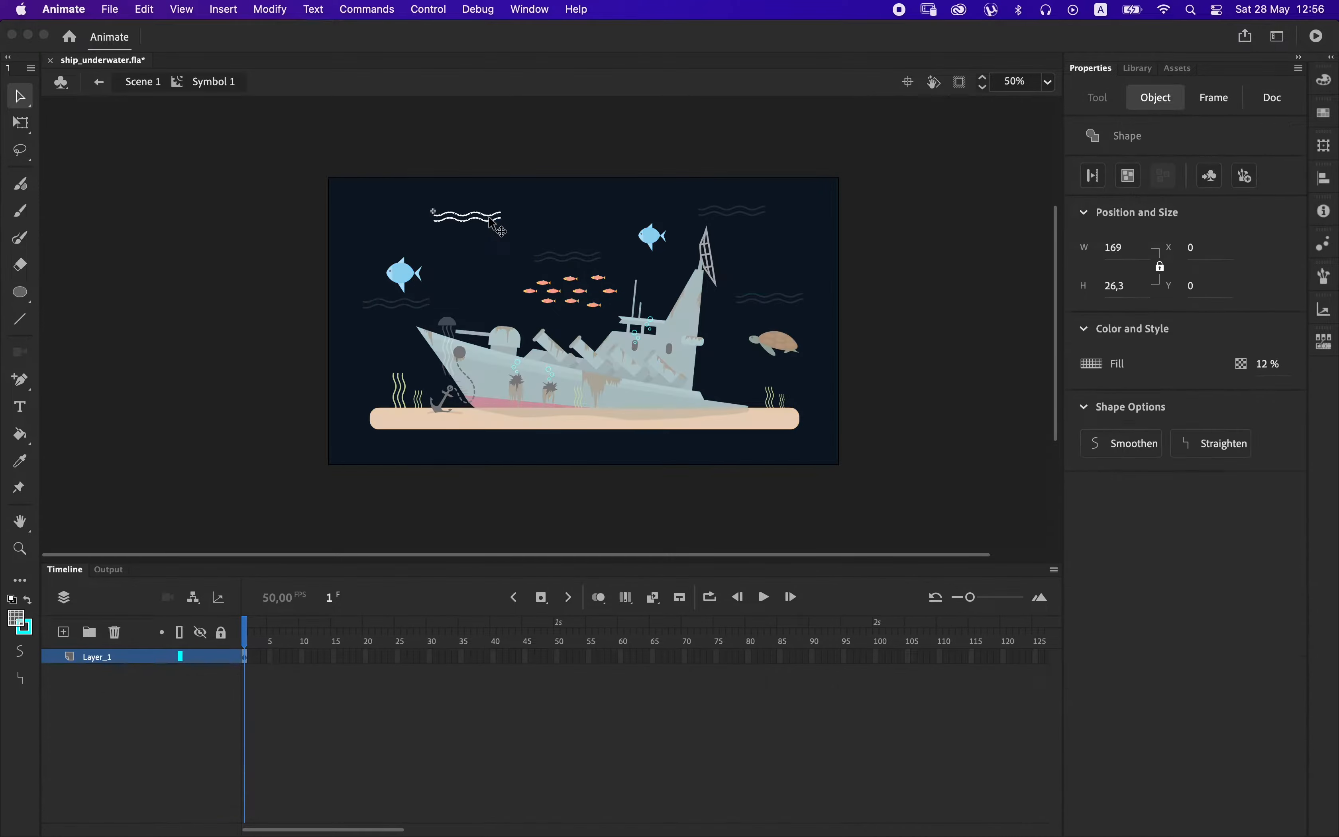
Lengthen the wave lines inside Symbol 1 by duplicating them in place and shifting the copy right until the curves join seamlessly.
key("super+1")
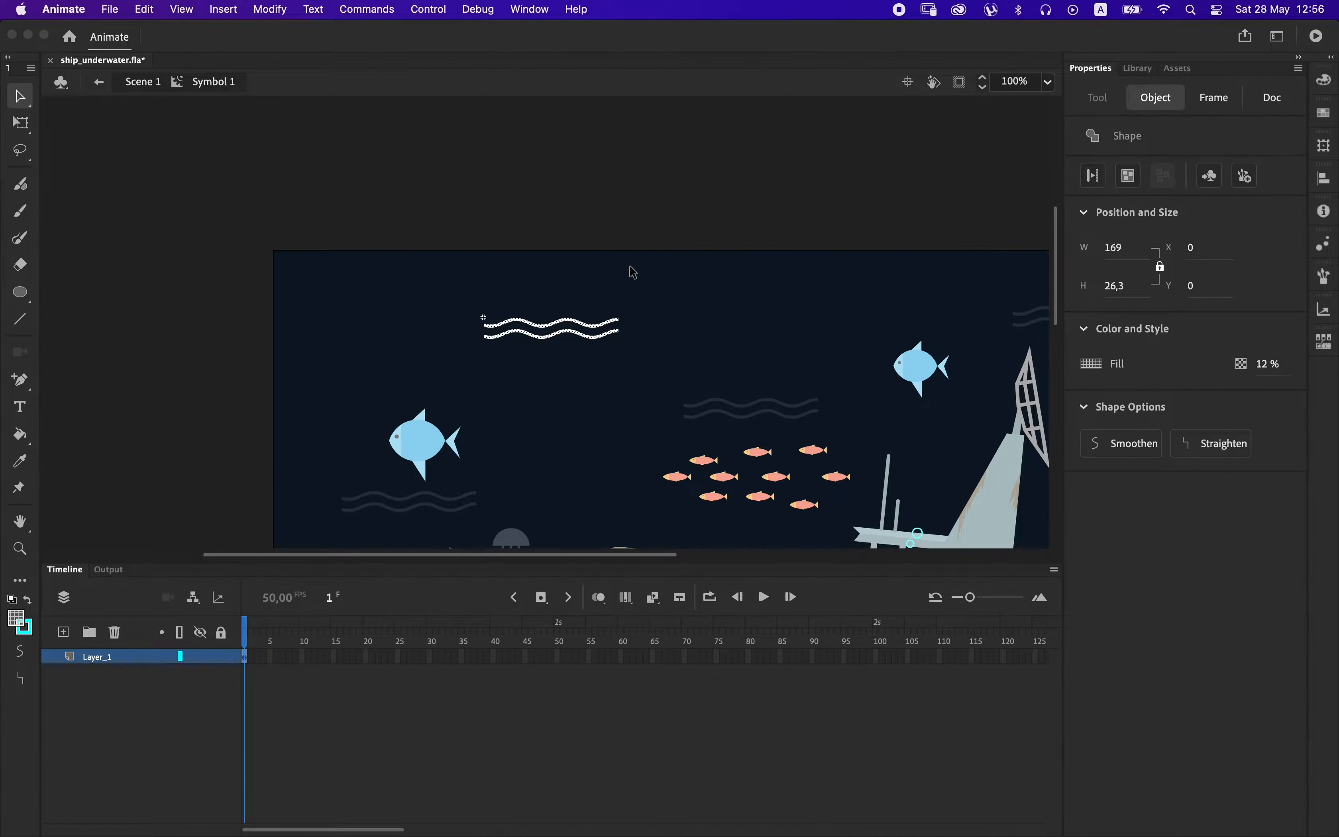
right_click(579, 181)
left_click(627, 269)
key("shift+Right")
key("shift+Right")
key("shift+Right")
key("shift+Right")
key("shift+Right")
key("shift+Right")
key("shift+Right")
key("shift+Right")
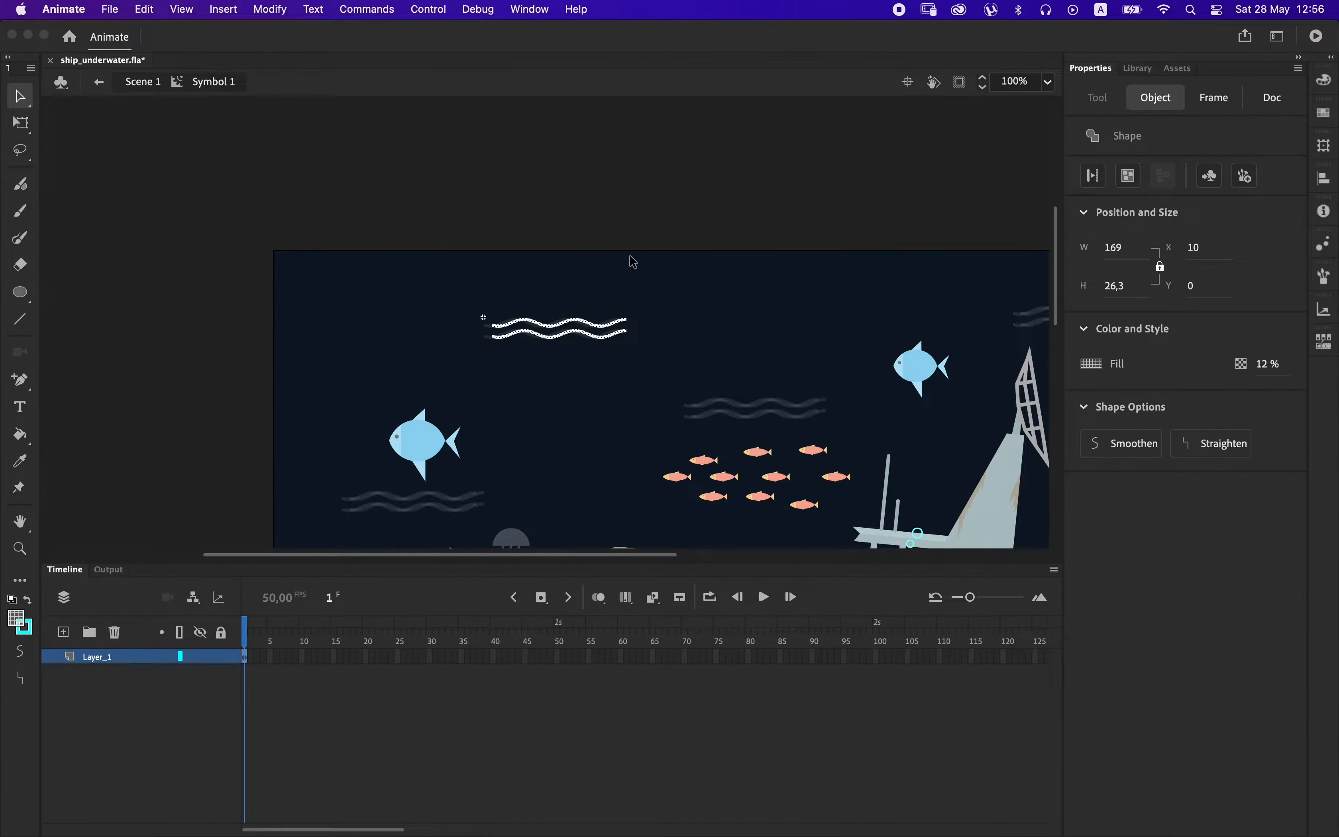
key("shift+Right")
key("shift+Right")
key("shift+Right")
key("shift+Right")
key("shift+Right")
key("shift+Right")
key("shift+Right")
key("shift+Right")
key("shift+Right")
key("shift+Left")
key("shift+Left")
key("shift+Left")
key("shift+Left")
key("Right")
key("Right")
key("Right")
key("Right")
key("Right")
key("Right")
key("Right")
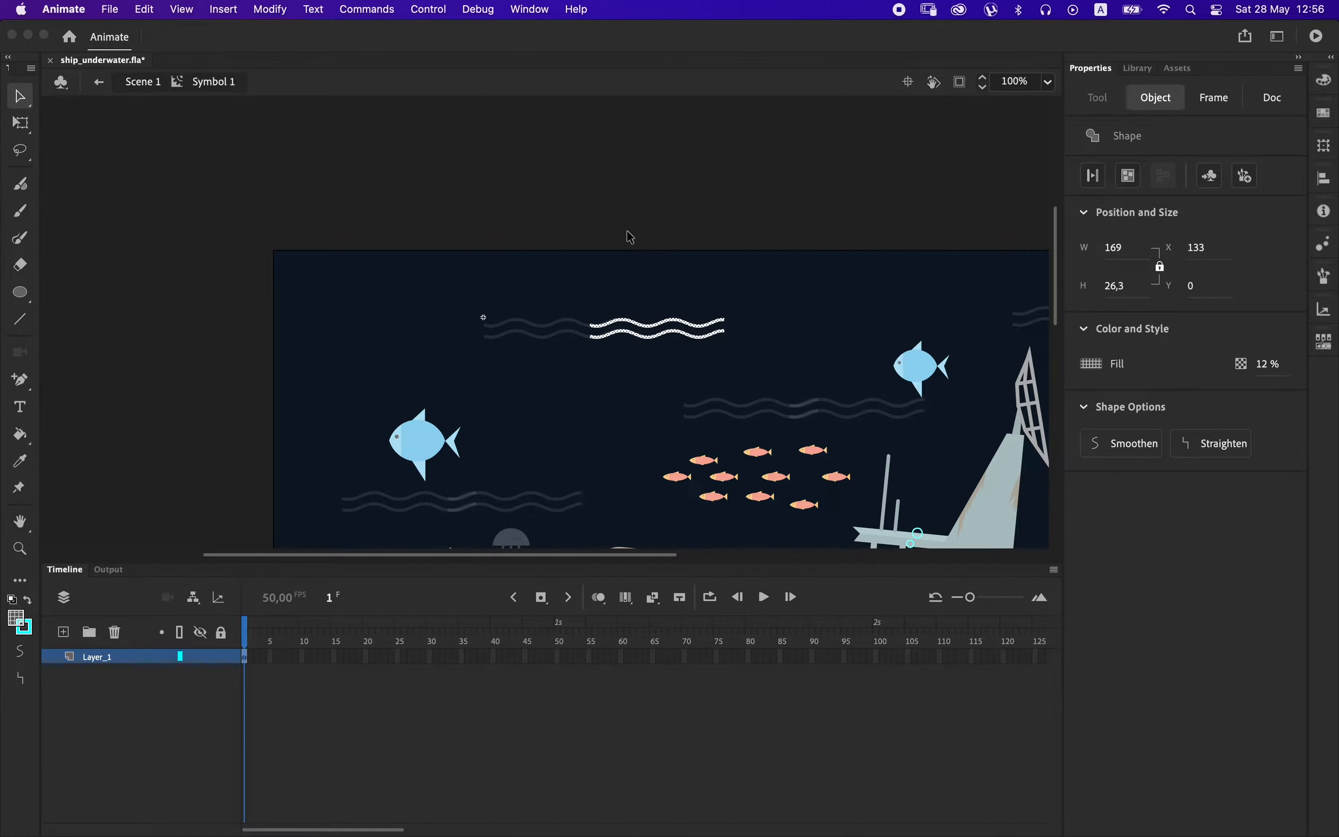
key("shift+Left")
key("Left")
left_click(625, 229)
double_click(628, 221)
double_click(597, 328)
Add a layer above the wave layer and extend both layers to frame 25.
left_click(64, 631)
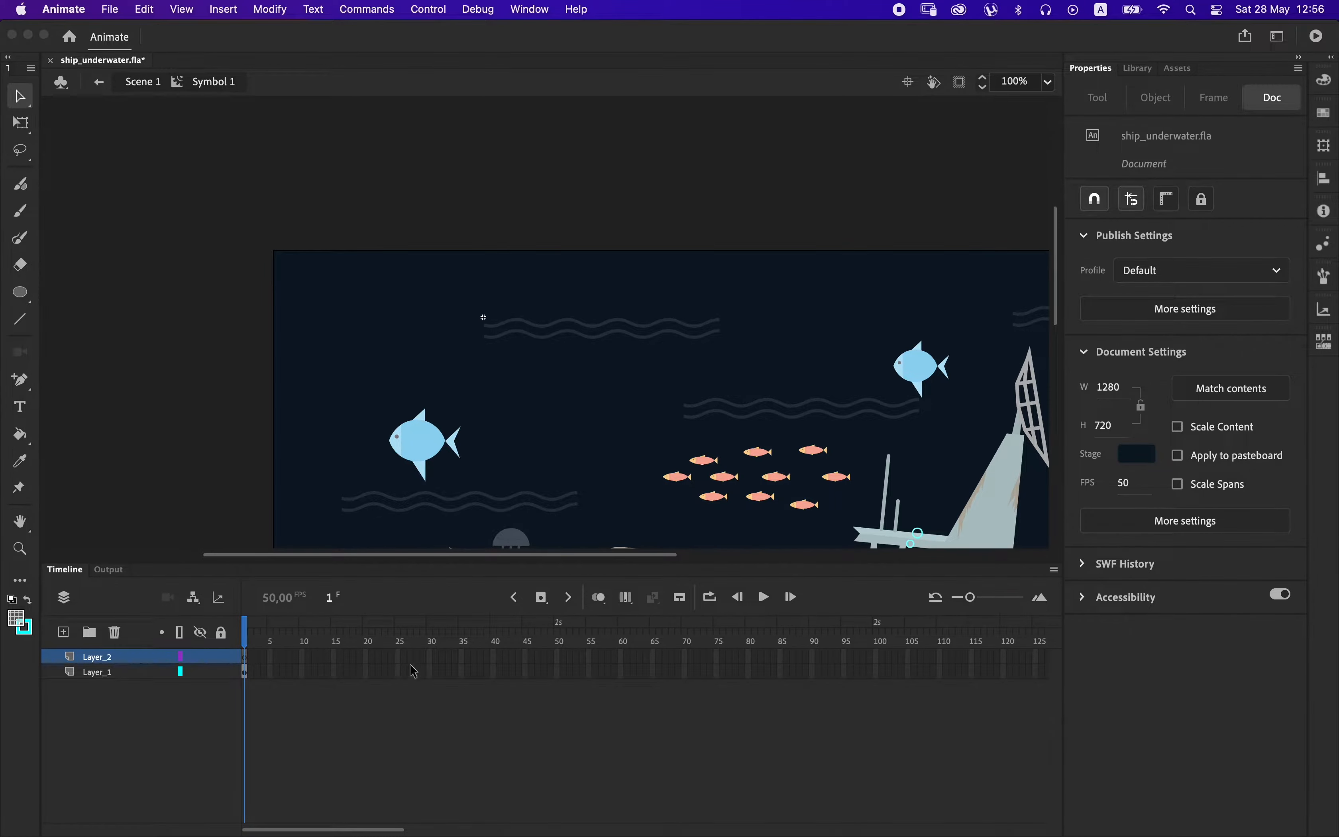
left_click(398, 671)
left_click_drag(398, 671, 399, 657)
key("F5")
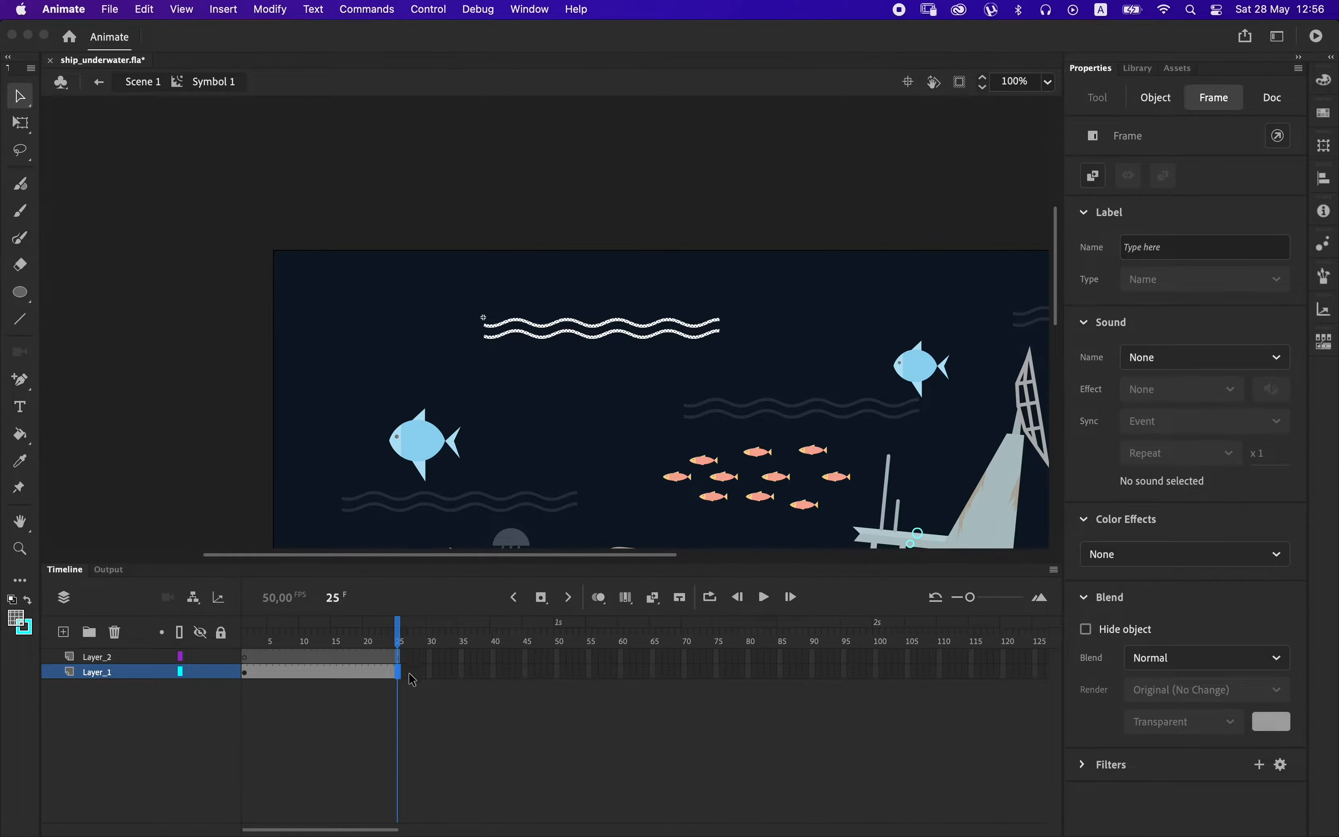
Draw a rectangle about 128 by 57 px on Layer_2 over the middle of the waves and delete its outline.
left_click(245, 659)
left_click_drag(20, 291, 71, 293)
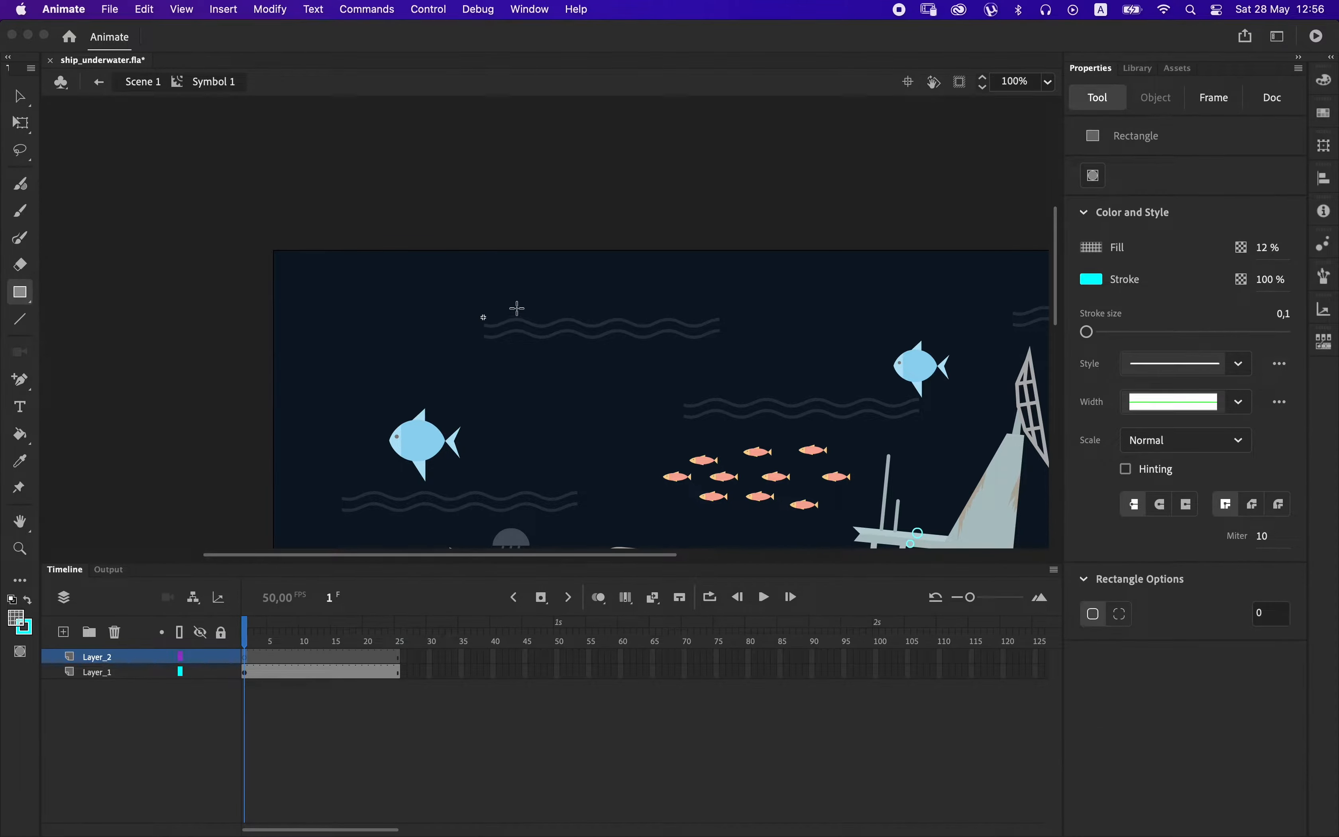
left_click_drag(517, 307, 619, 353)
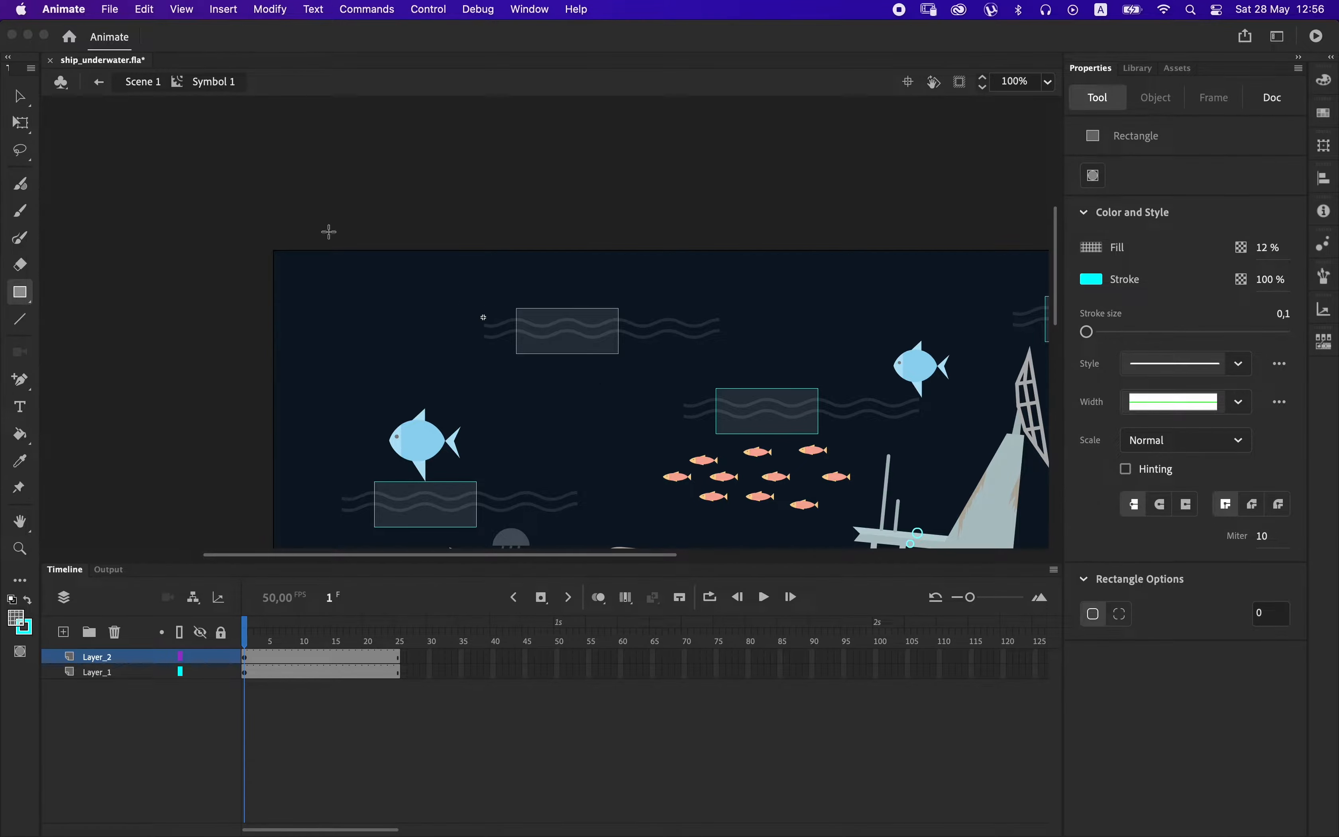
key("v")
double_click(558, 308)
Recolor the rectangle's fill to solid red at 100% opacity.
left_click(560, 332)
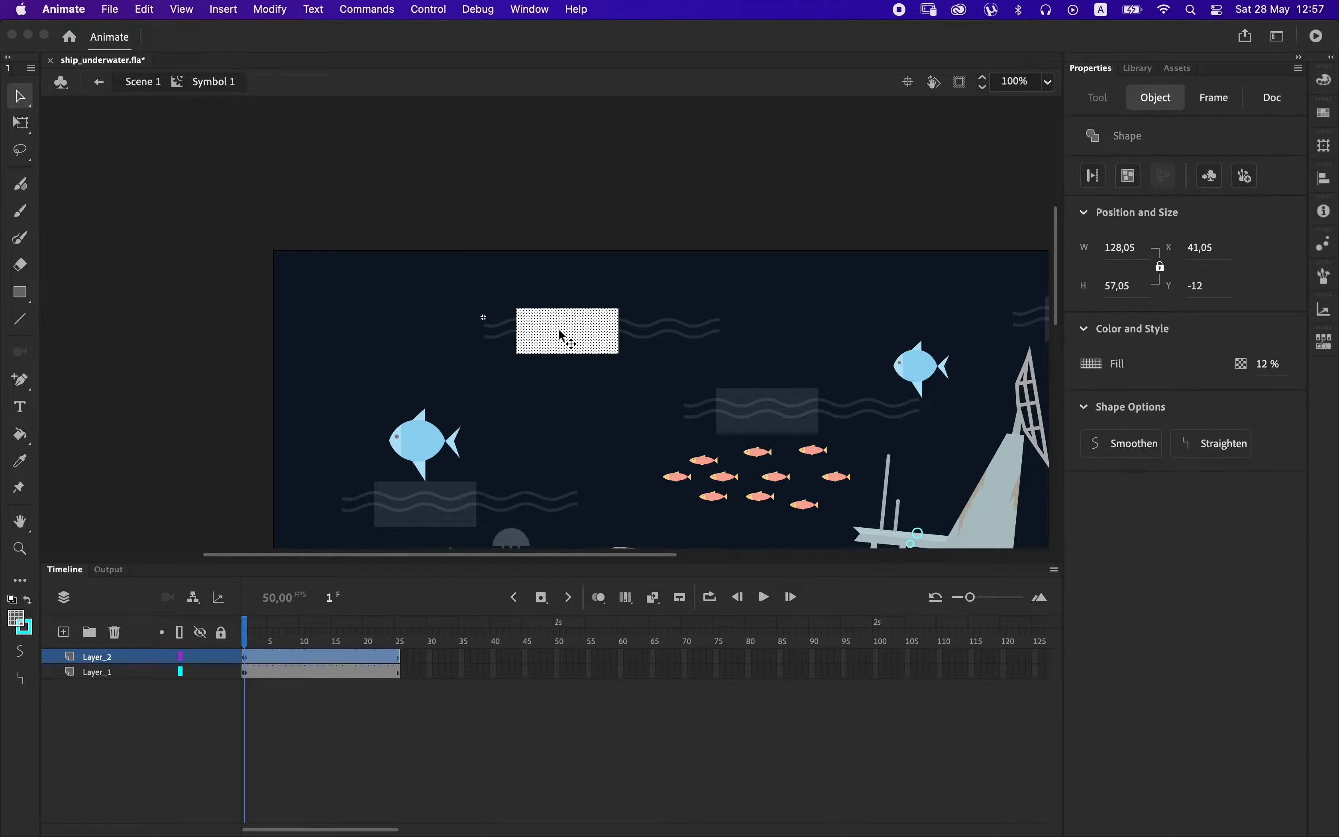
left_click(1097, 365)
left_click(845, 425)
left_click(1268, 366)
type("100")
key("Return")
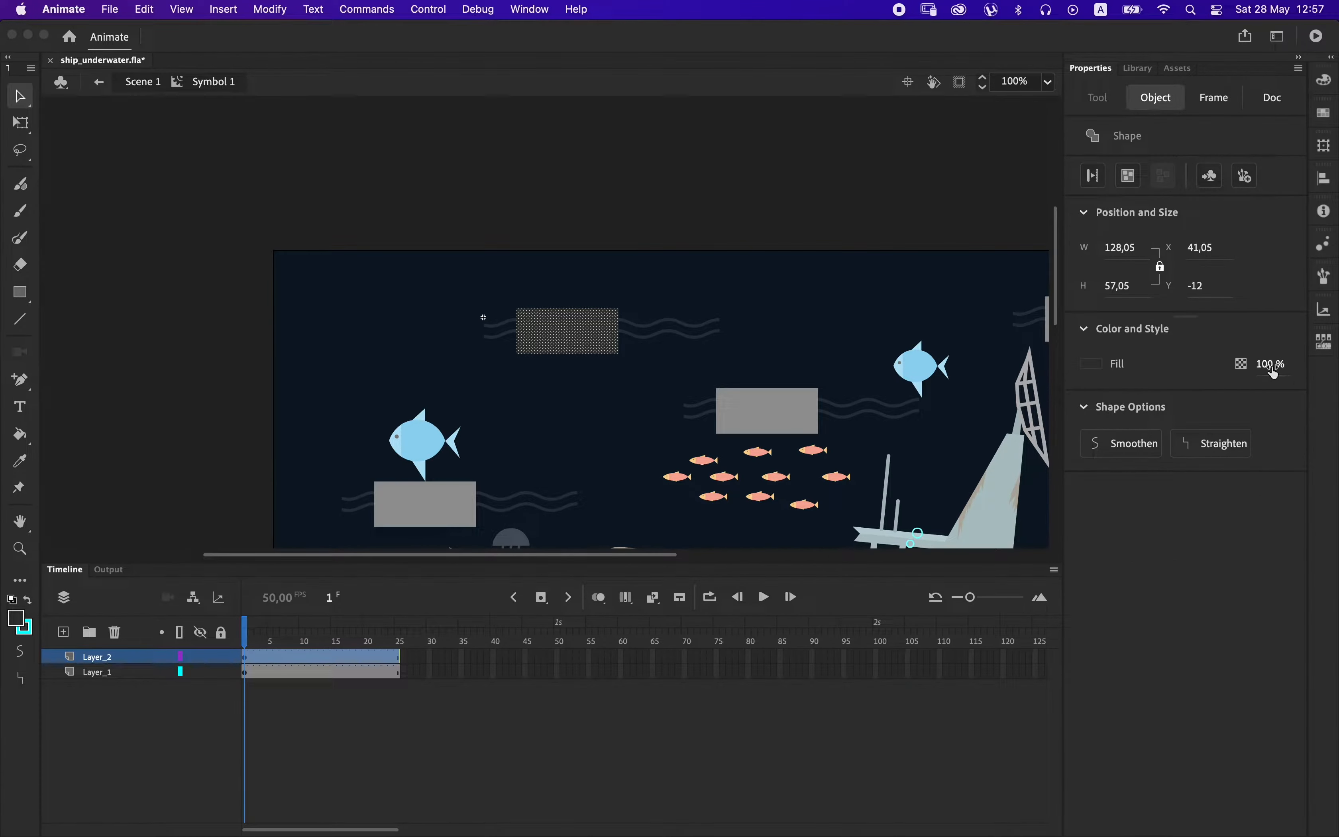
left_click(18, 623)
left_click(250, 490)
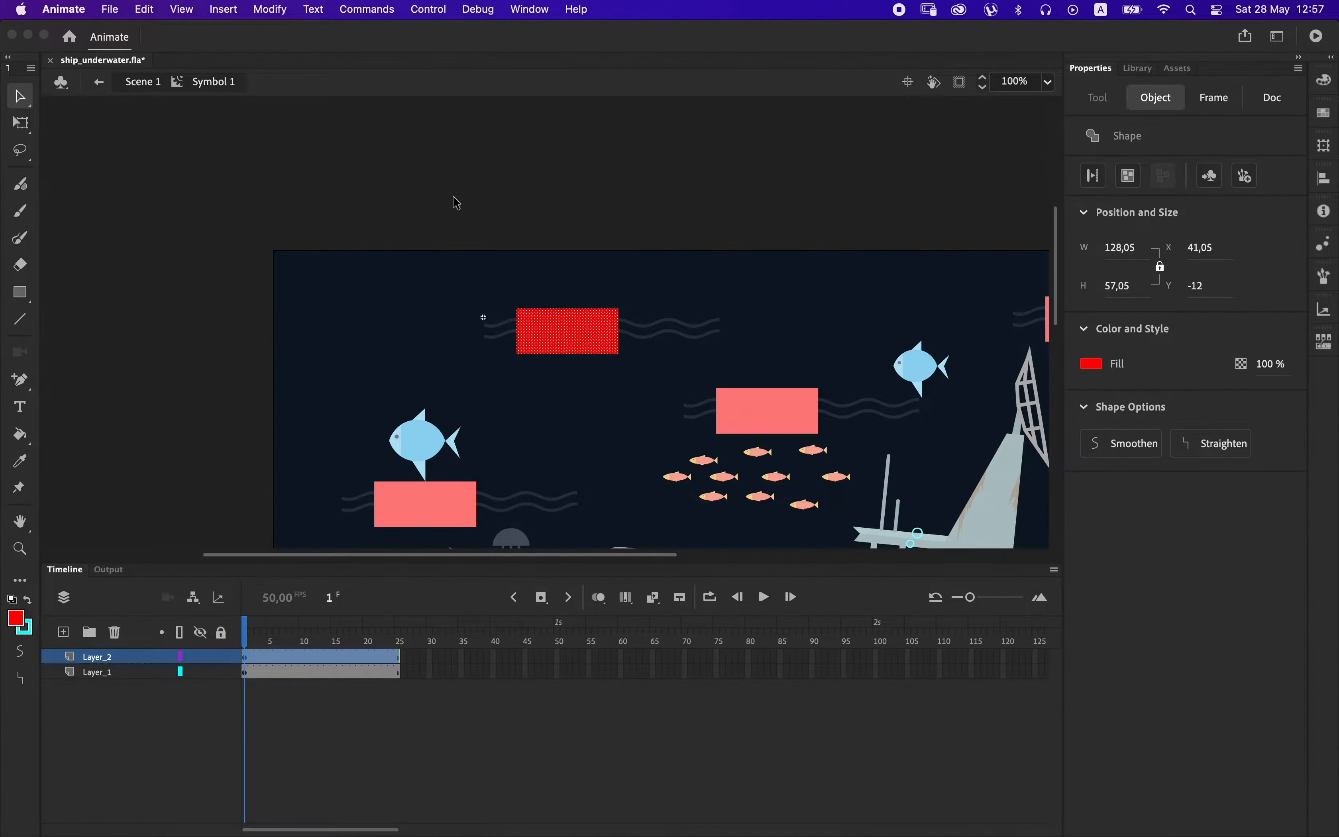
left_click(455, 206)
Create a classic tween on Layer_1 with a keyframe at frame 25 where the waves are shifted left by one wave period.
right_click(279, 672)
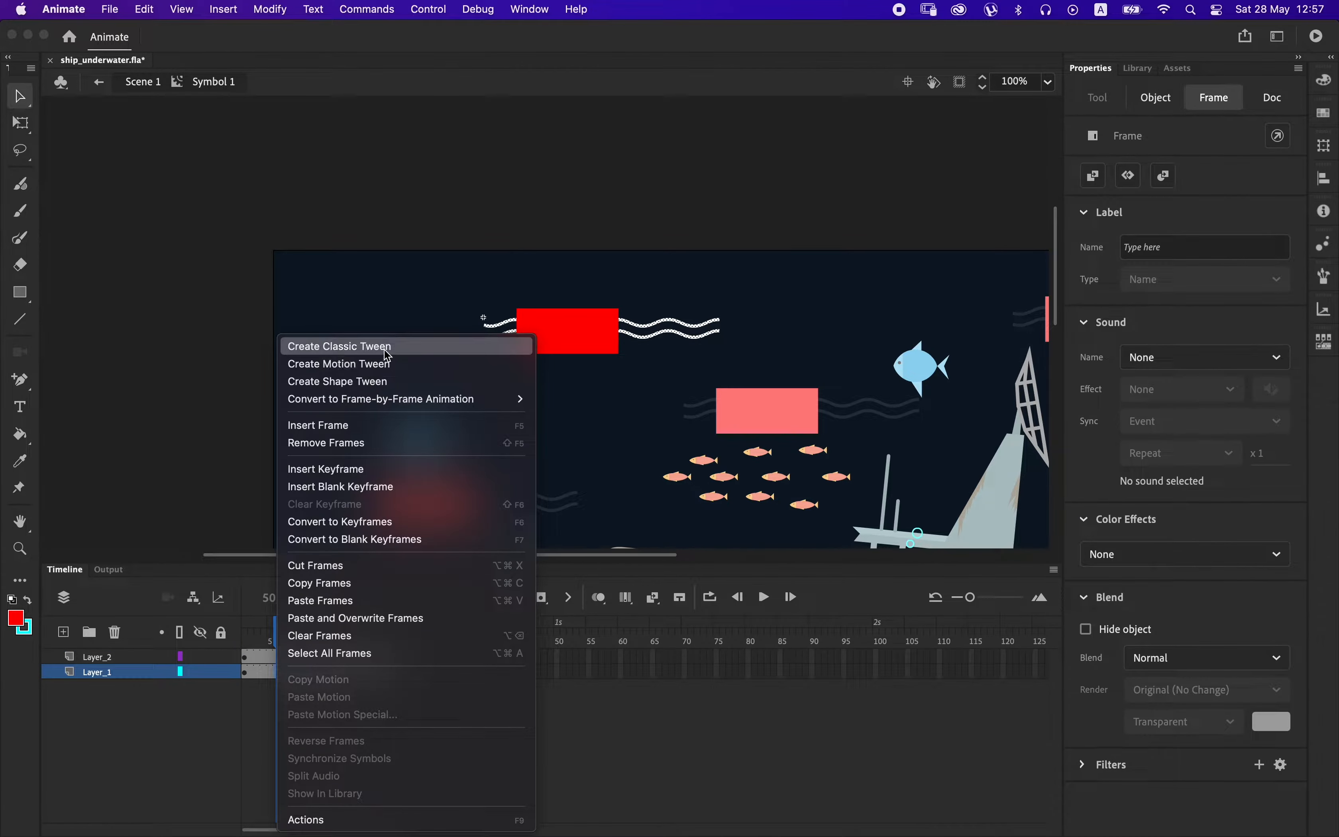
left_click(337, 347)
left_click(399, 672)
key("F6")
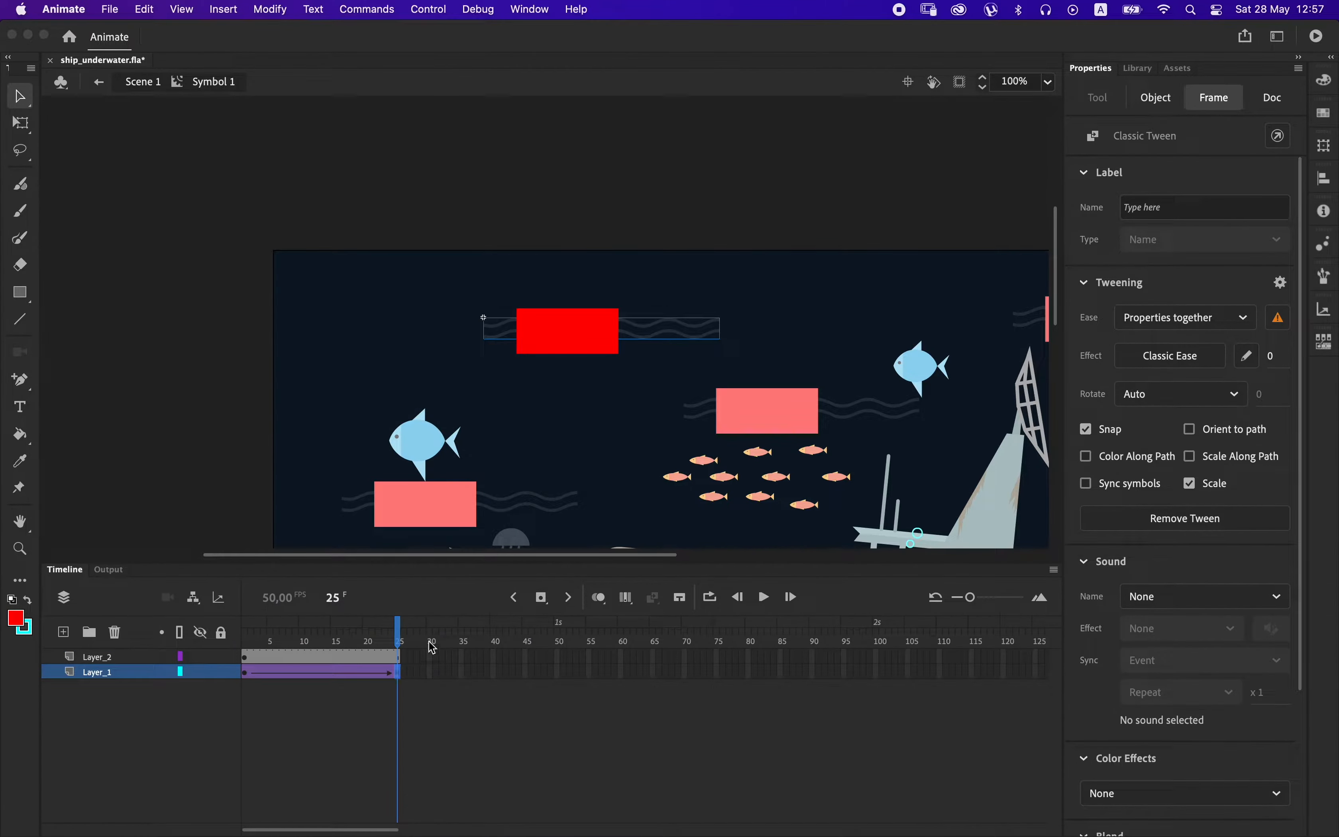
key("shift+Left")
key("shift+Left")
key("shift+Left")
key("shift+Left")
key("shift+Left")
key("shift+Left")
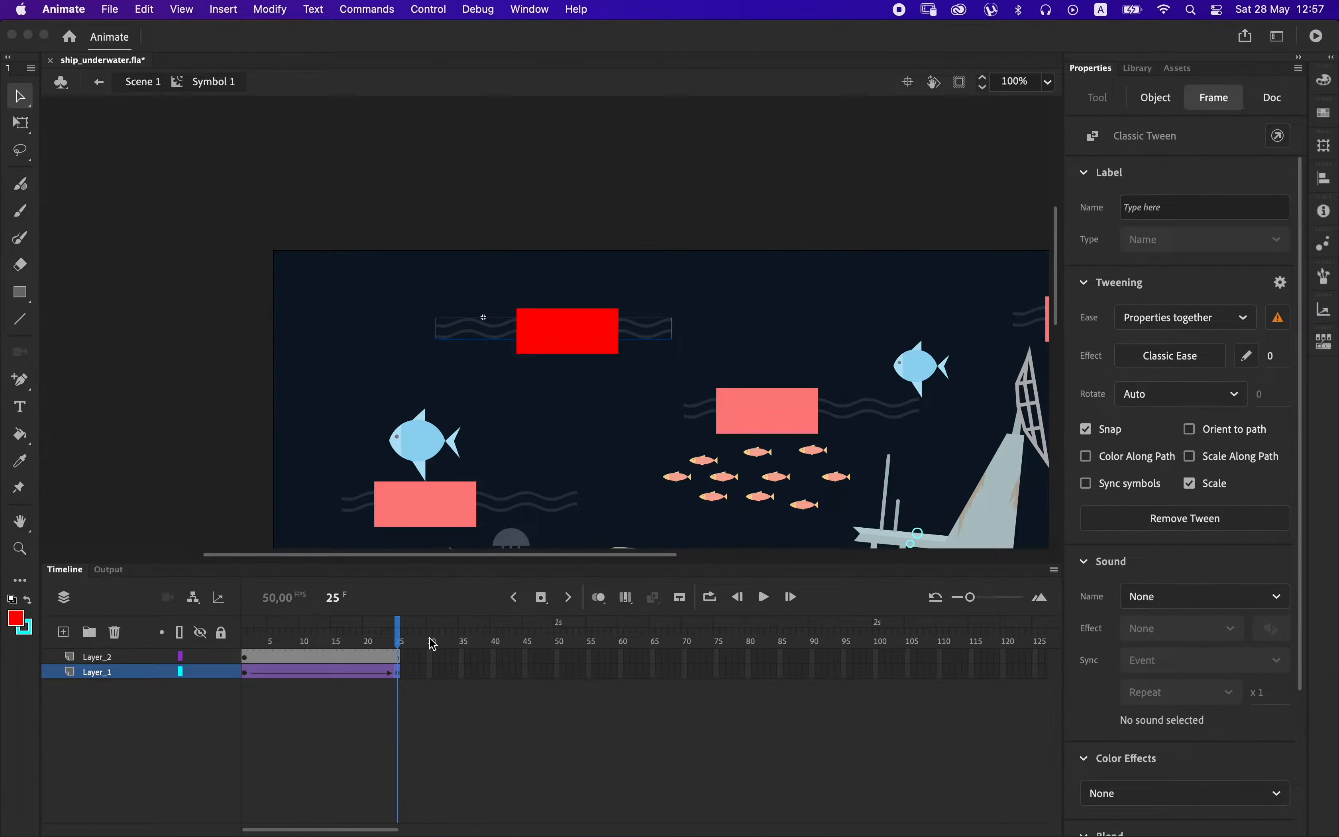
Turn Layer_2 into a mask for the tweened waves and preview the movie.
right_click(122, 660)
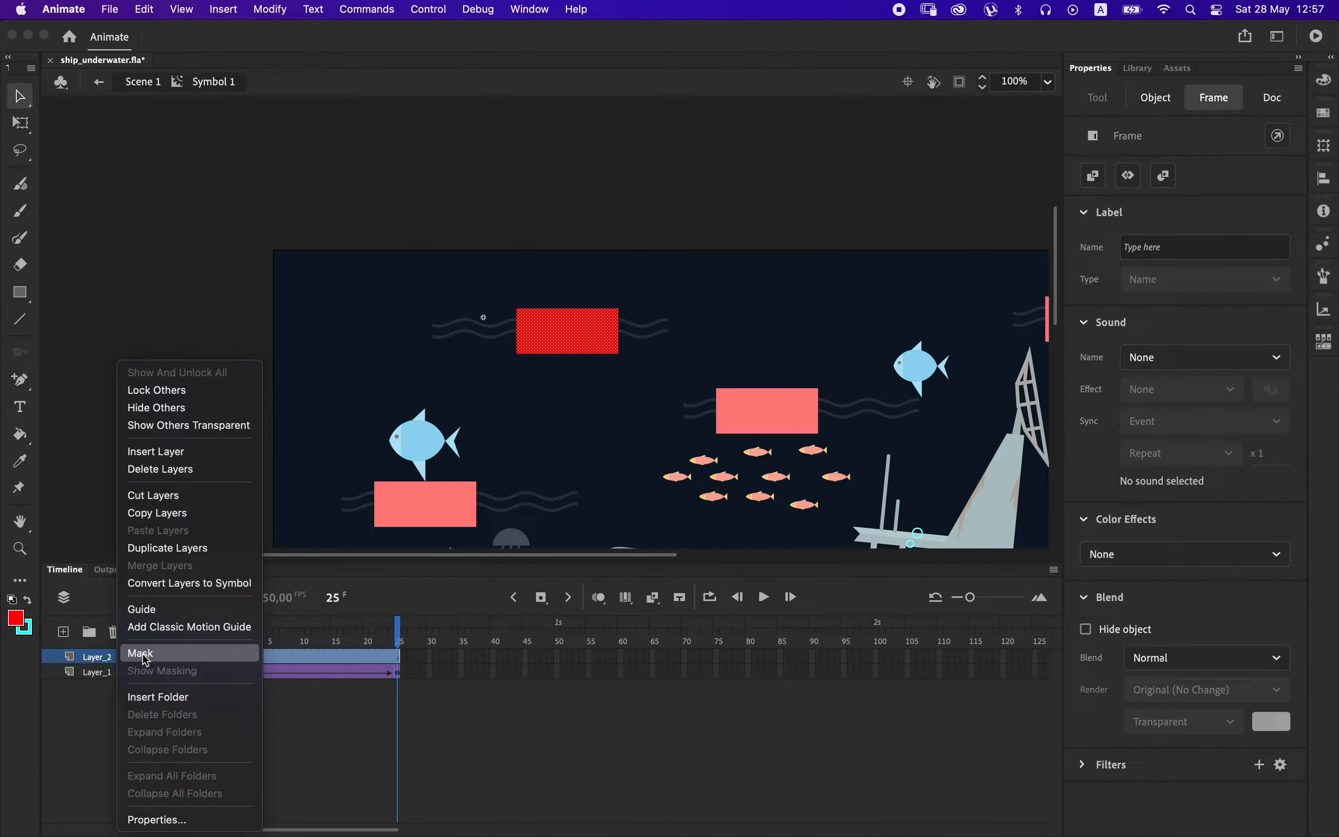
left_click(132, 648)
left_click(340, 643)
left_click_drag(340, 642, 237, 633)
key("super+Return")
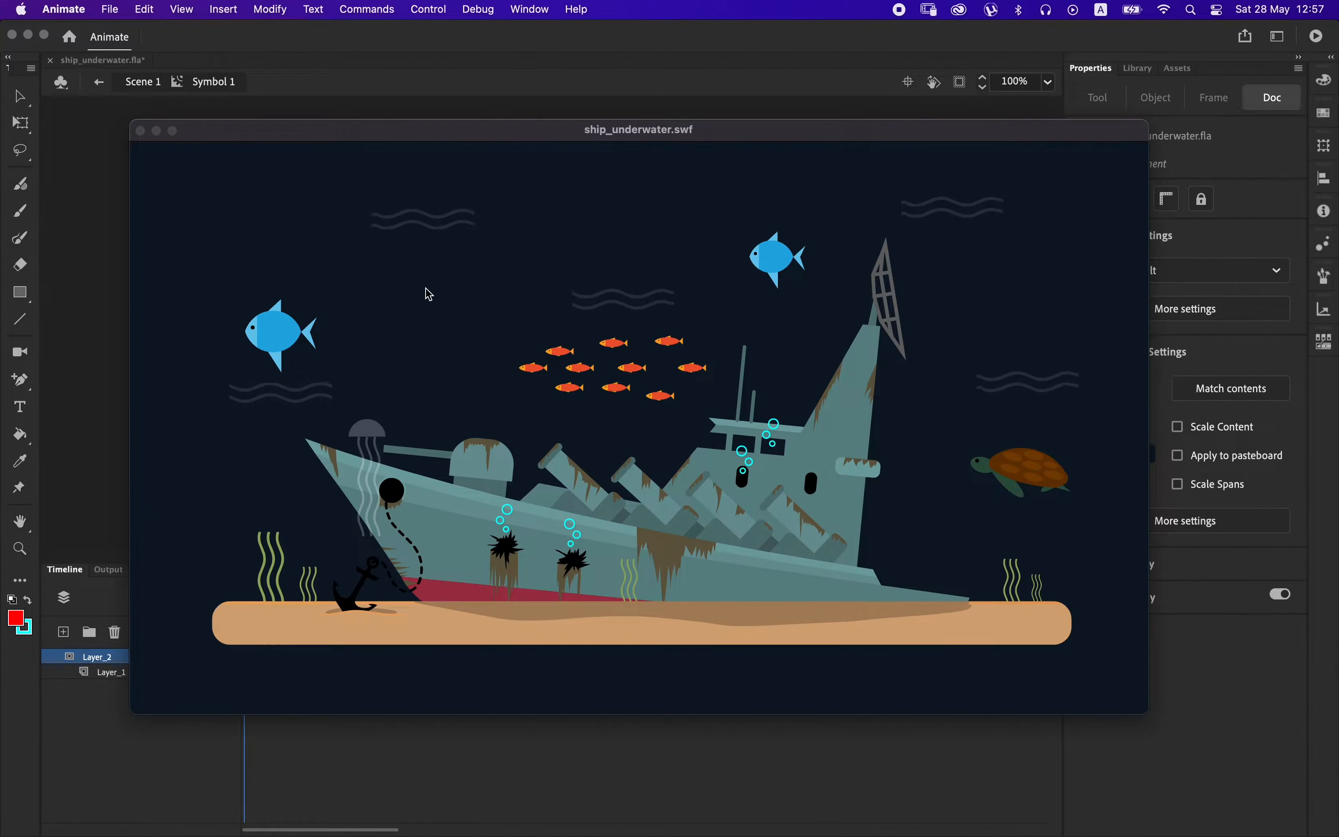
left_click(143, 132)
Slow the wave animation by inserting frames in both layers until they span 55 frames, and preview the movie.
left_click_drag(280, 659, 339, 672)
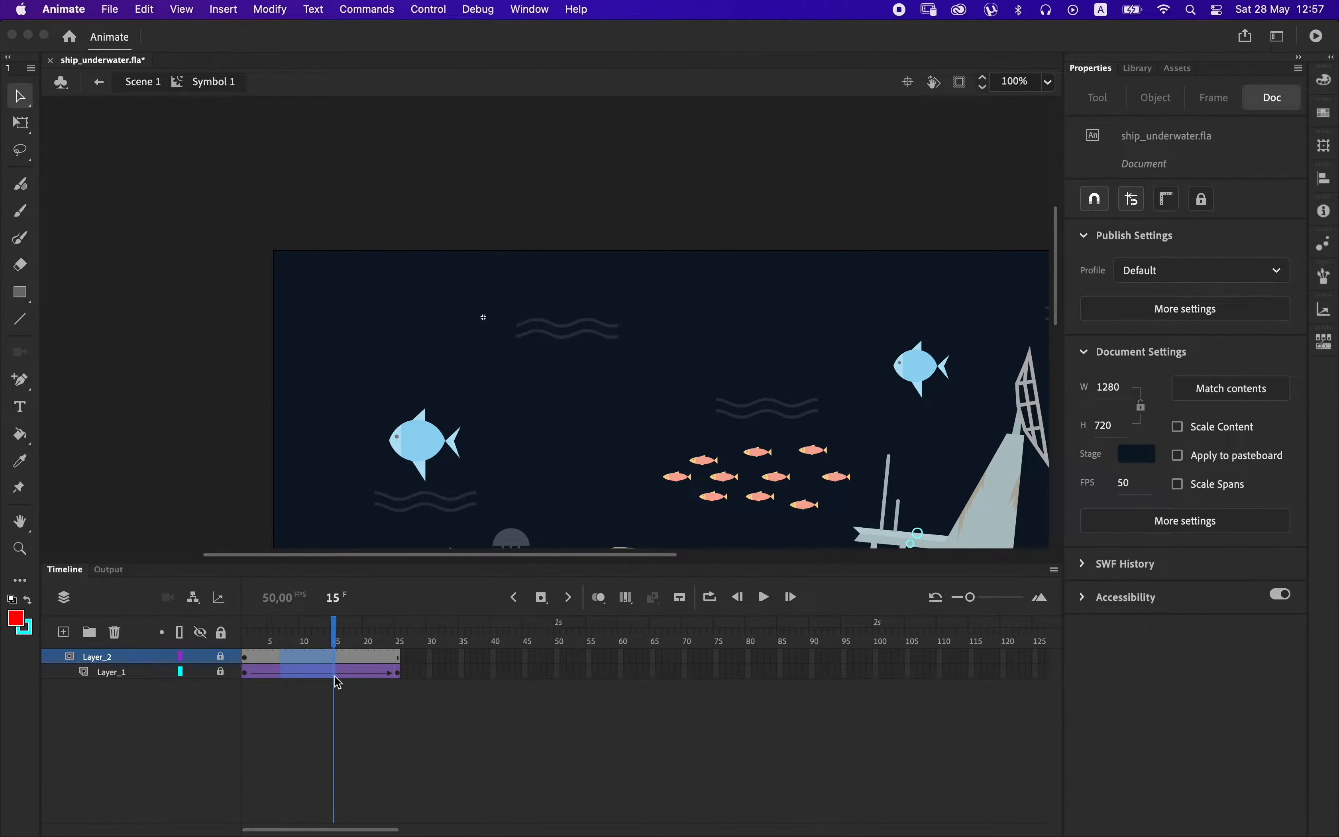
key("F5")
key("F5")
key("F5")
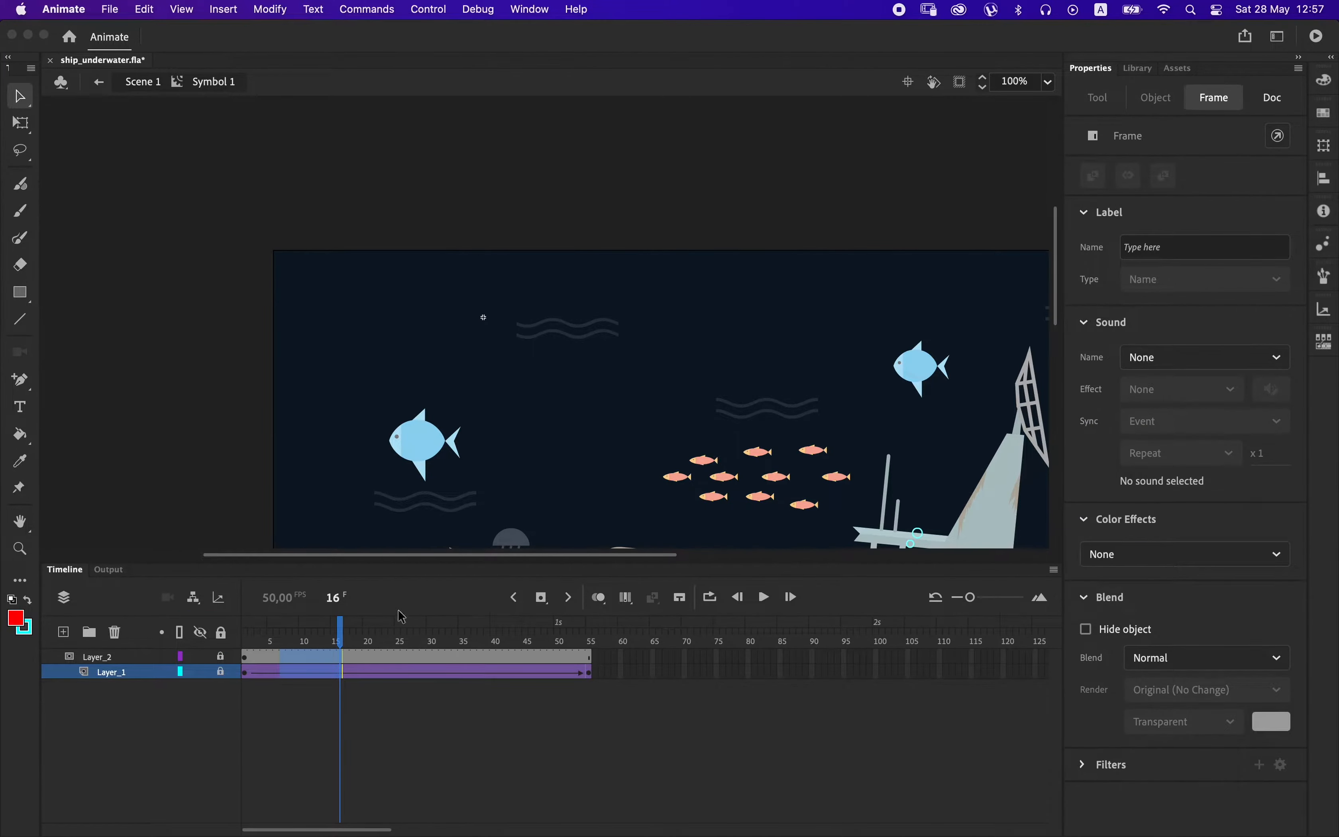
key("super+Return")
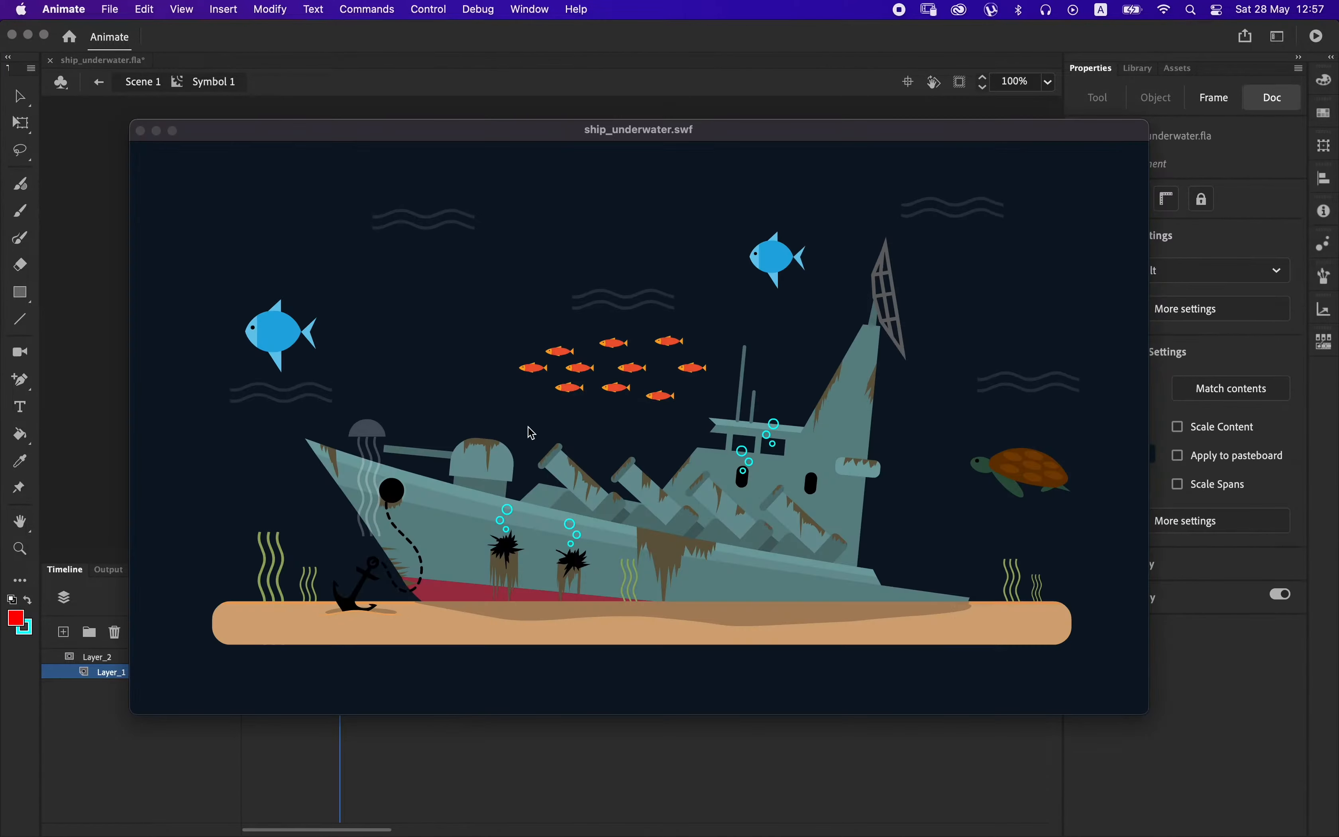
left_click(142, 132)
Slow the waves further by inserting frames in both layers up to about frame 72, and test the movie again.
left_click_drag(370, 657, 475, 672)
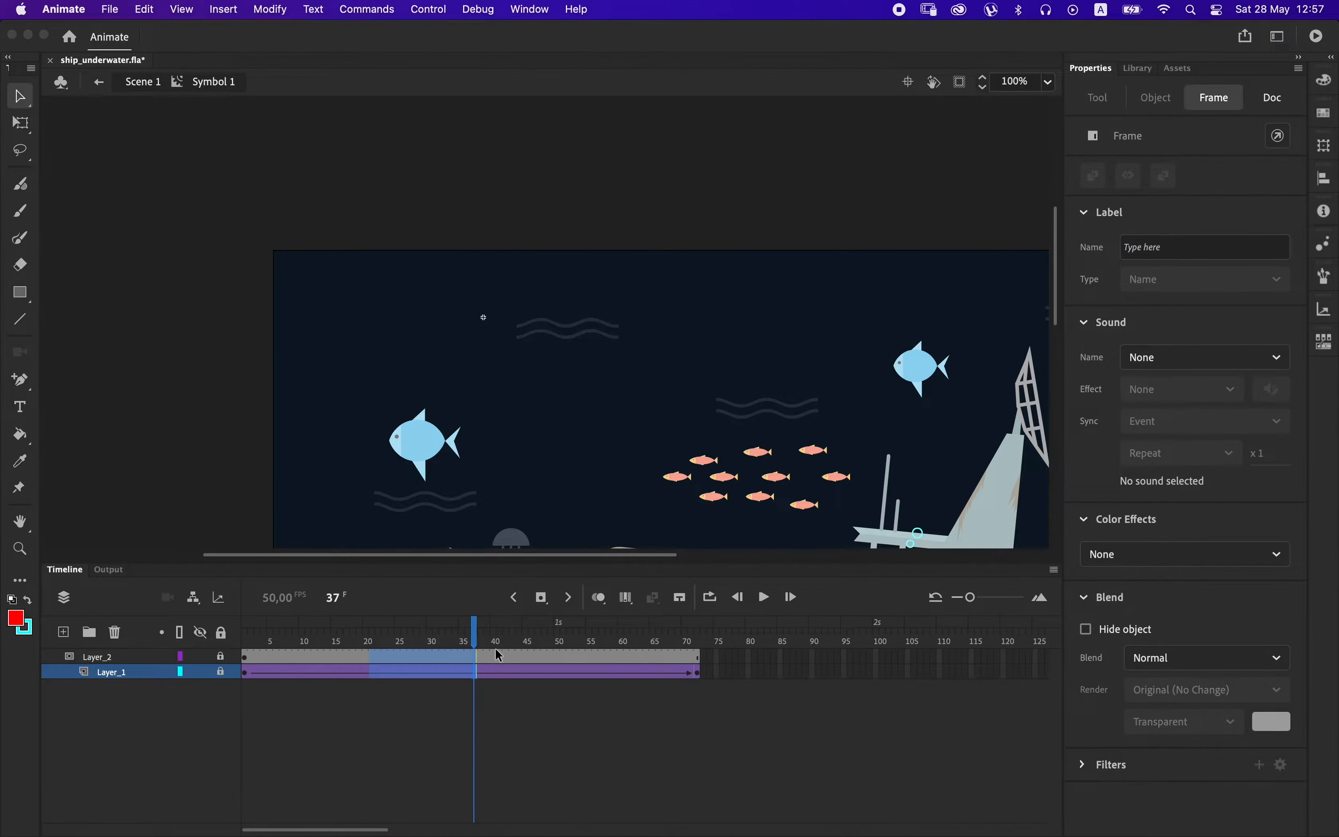
key("super+Return")
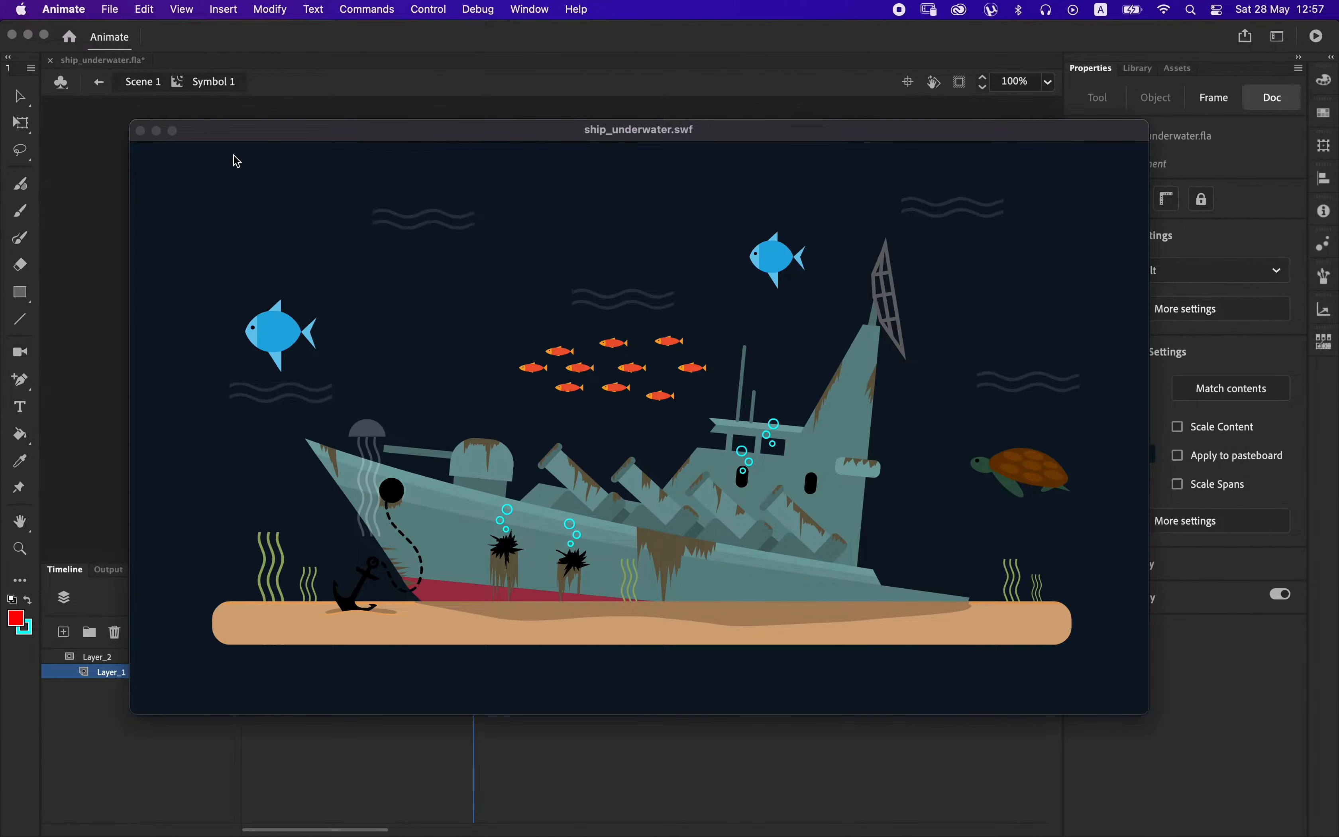
left_click(141, 131)
mouse_move(513, 639)
left_mouse_down()
mouse_move(369, 639)
mouse_move(487, 637)
left_mouse_up()
Inside the seaweeds symbol, extend the strands downward to a height of 125 px and add Layer_3 above them.
double_click(592, 238)
left_click_drag(559, 487, 584, 185)
double_click(455, 386)
left_click_drag(400, 315, 497, 505)
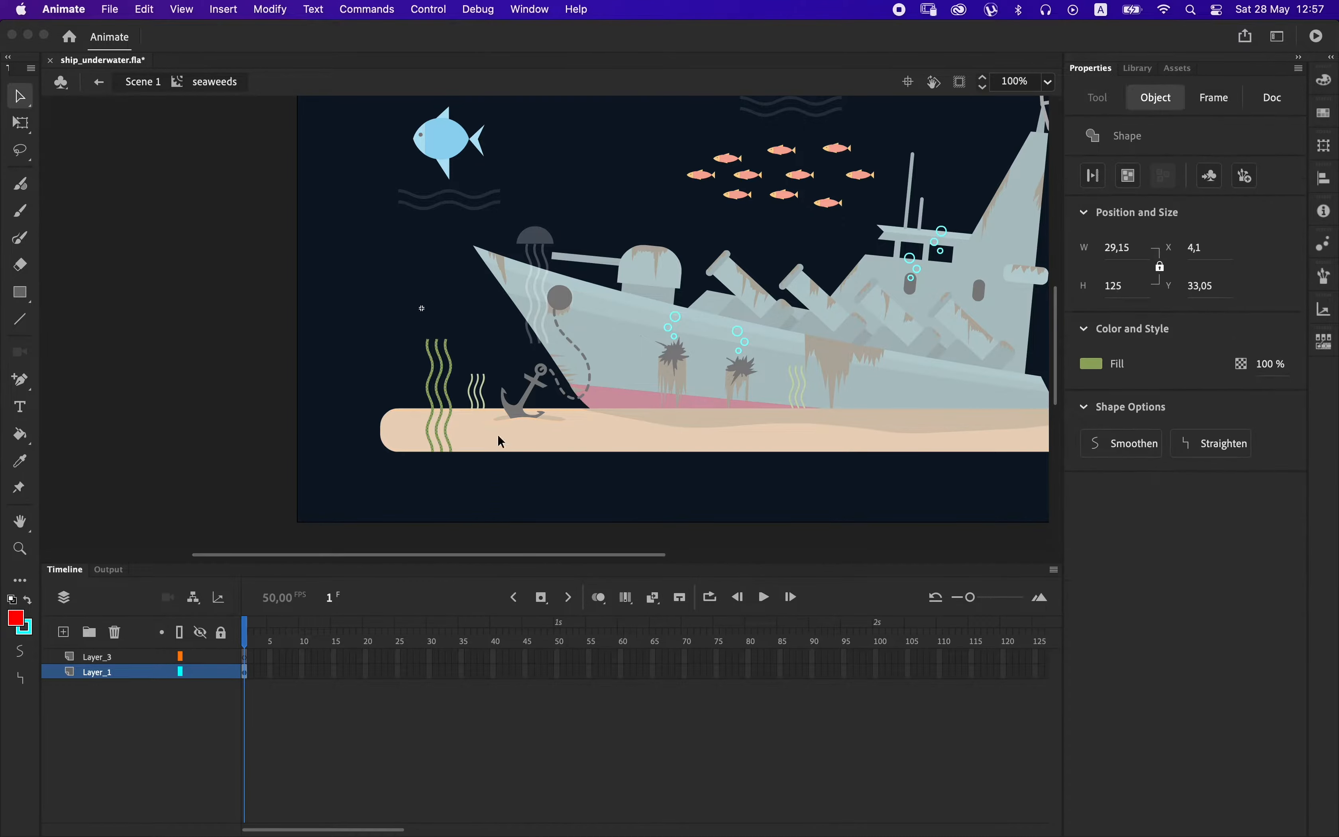
Draw a red rectangle on Layer_3 over the seaweed, from near its tips down to the sand, and delete its outline.
left_click(25, 294)
left_click(245, 656)
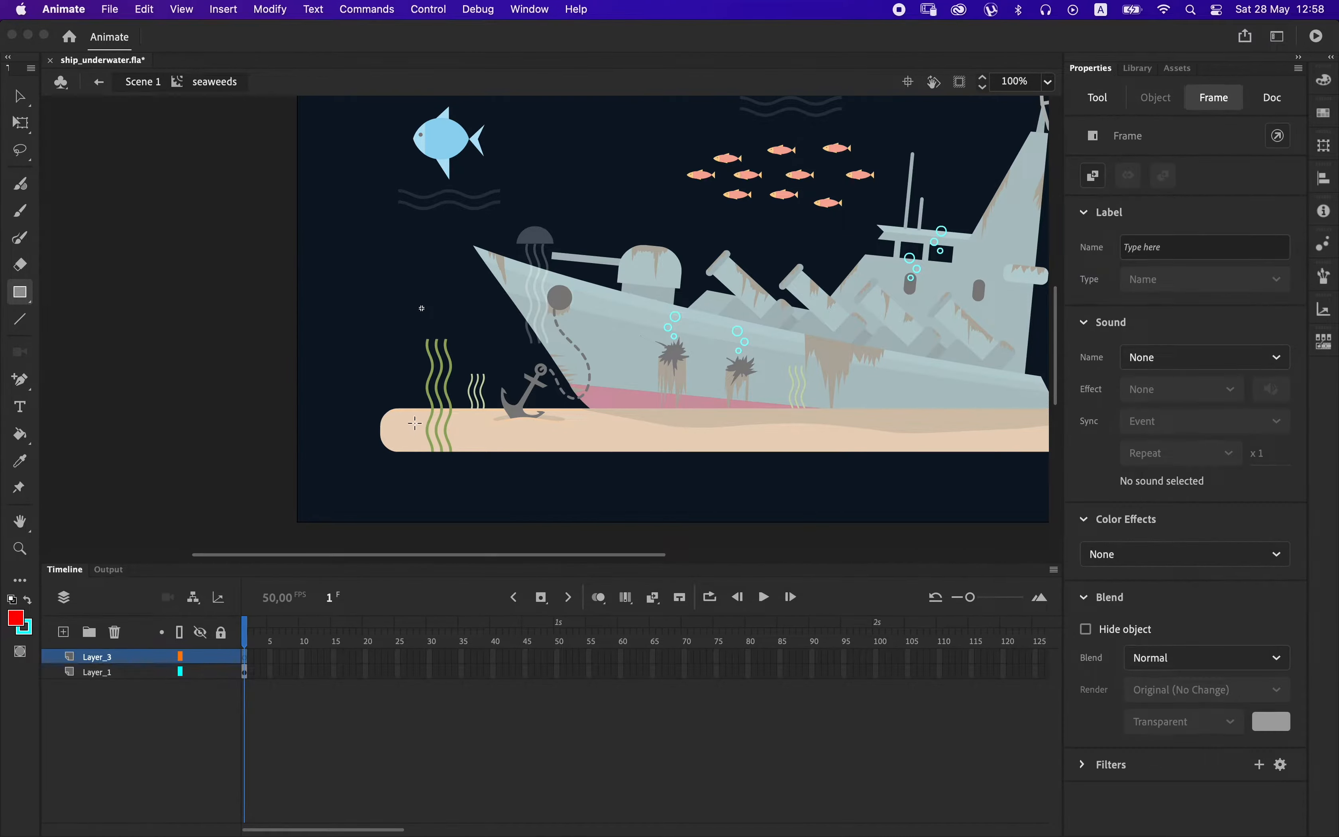
left_click_drag(420, 420, 464, 344)
left_click(19, 98)
double_click(463, 371)
key("Delete")
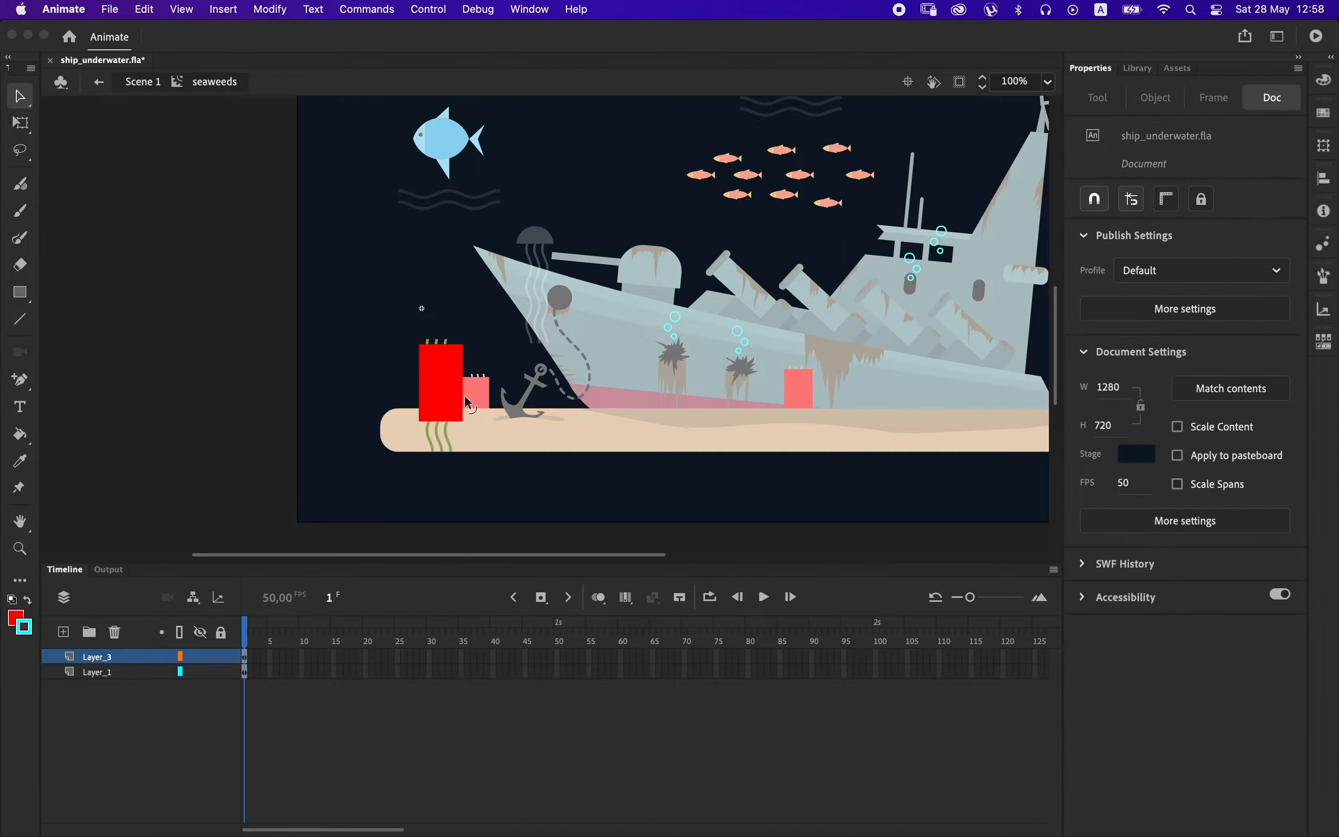
Extend both seaweed layers to frame 40 and create a classic tween on Layer_1 that moves the strands upward.
left_click_drag(493, 657, 493, 672)
key("F5")
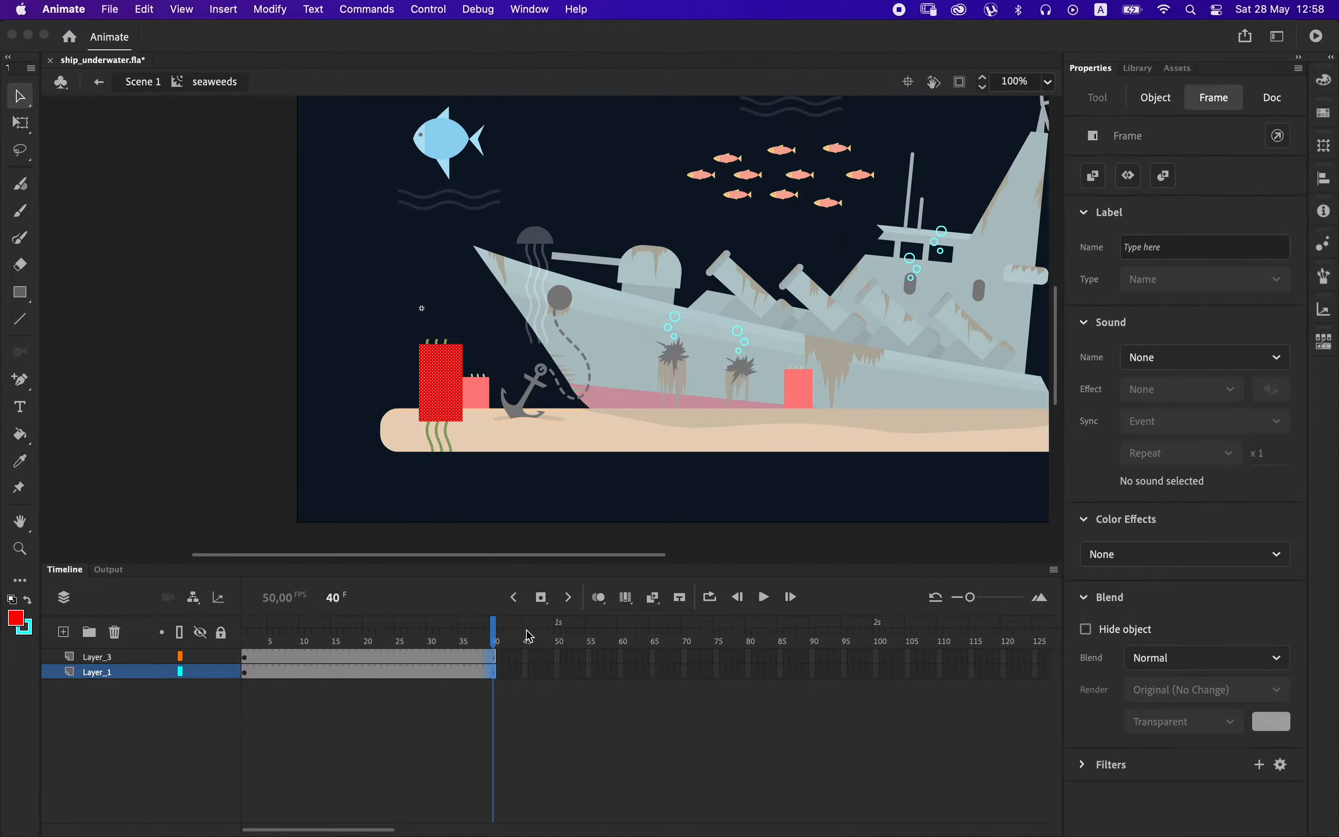
right_click(465, 672)
left_click(498, 344)
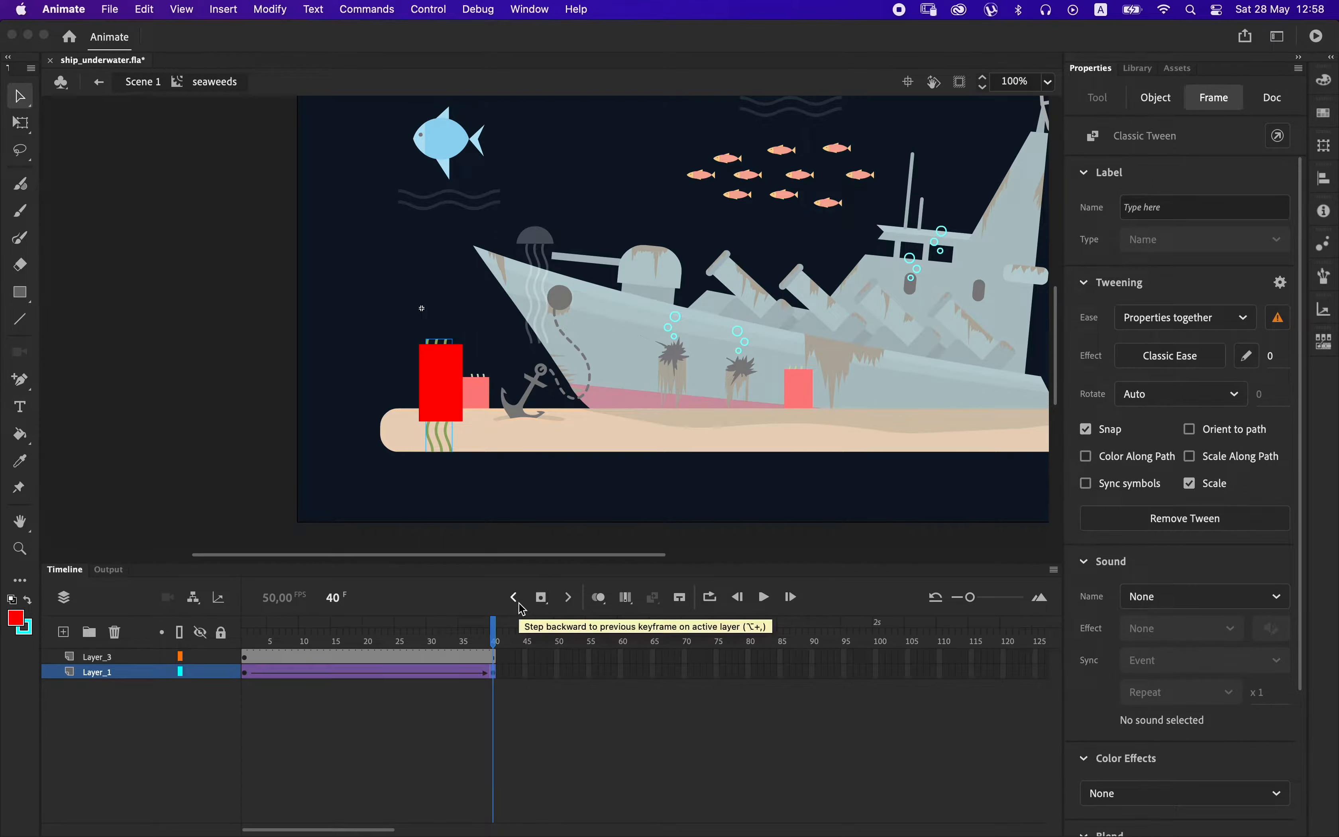
key("shift+Up")
key("shift+Up")
key("shift+Up")
key("shift+Up")
key("shift+Up")
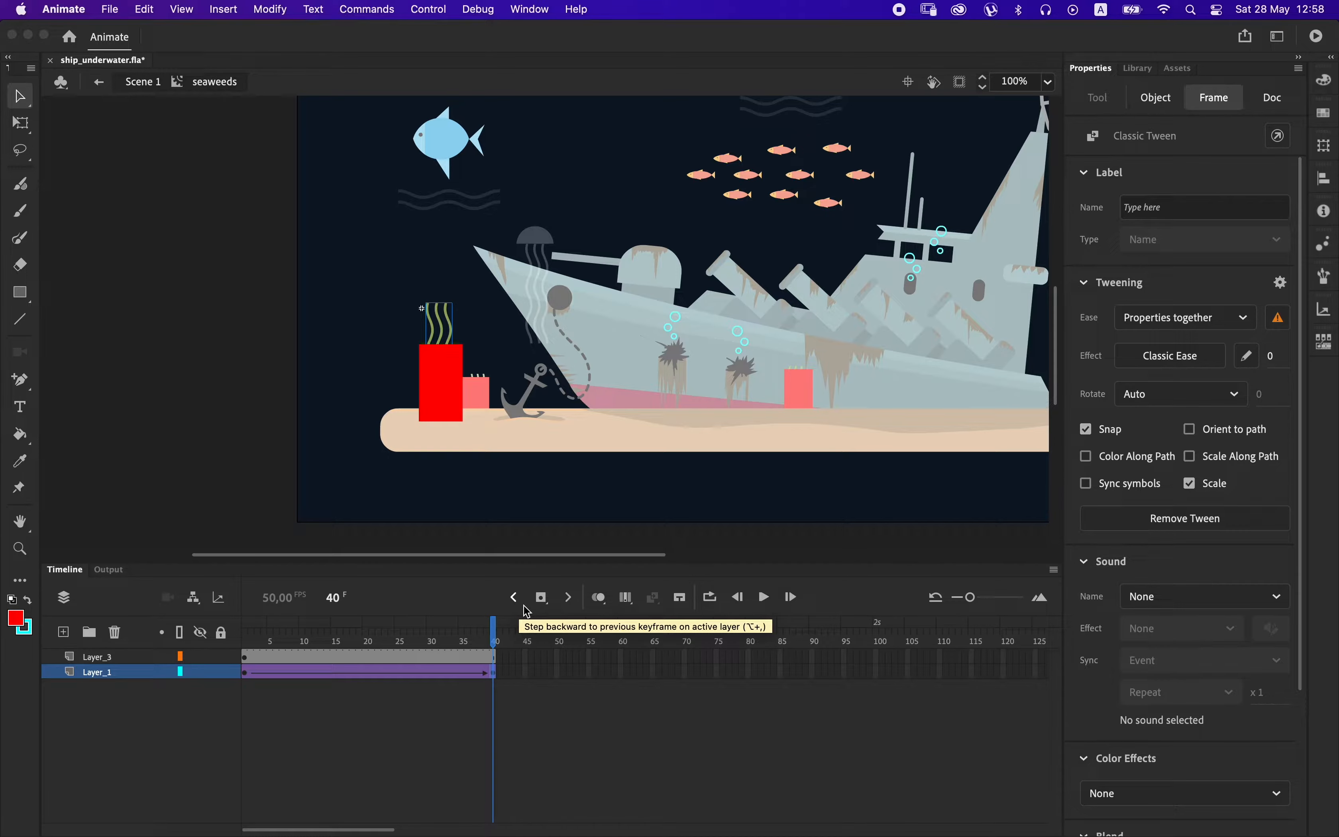
Slow the seaweed animation by inserting frames in both layers until they span about 96 frames.
left_click(348, 667)
left_click_drag(346, 663, 419, 667)
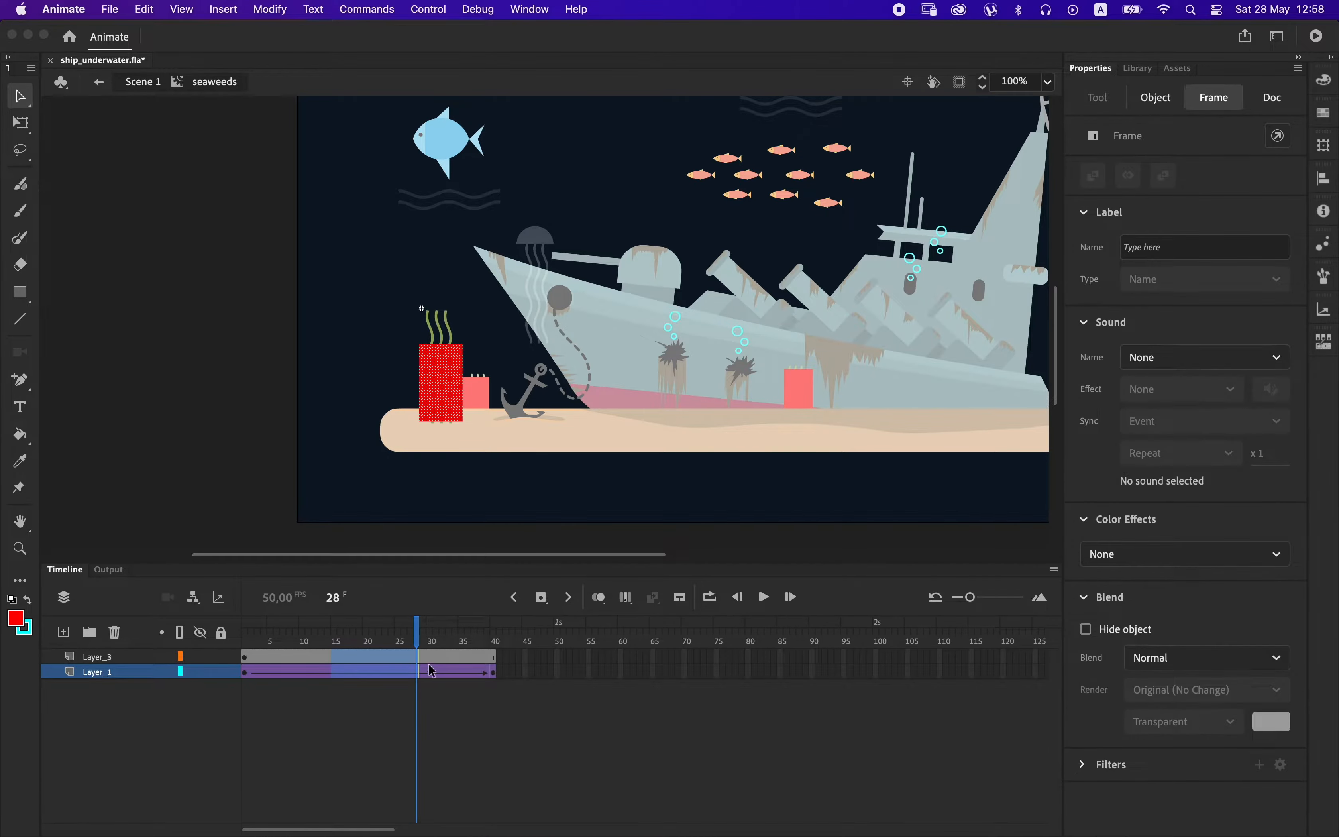
key("F5")
key("F5")
key("F5")
key("F5")
Turn Layer_3 into a mask for the tweened seaweed and preview the movie.
left_click(131, 657)
right_click(132, 659)
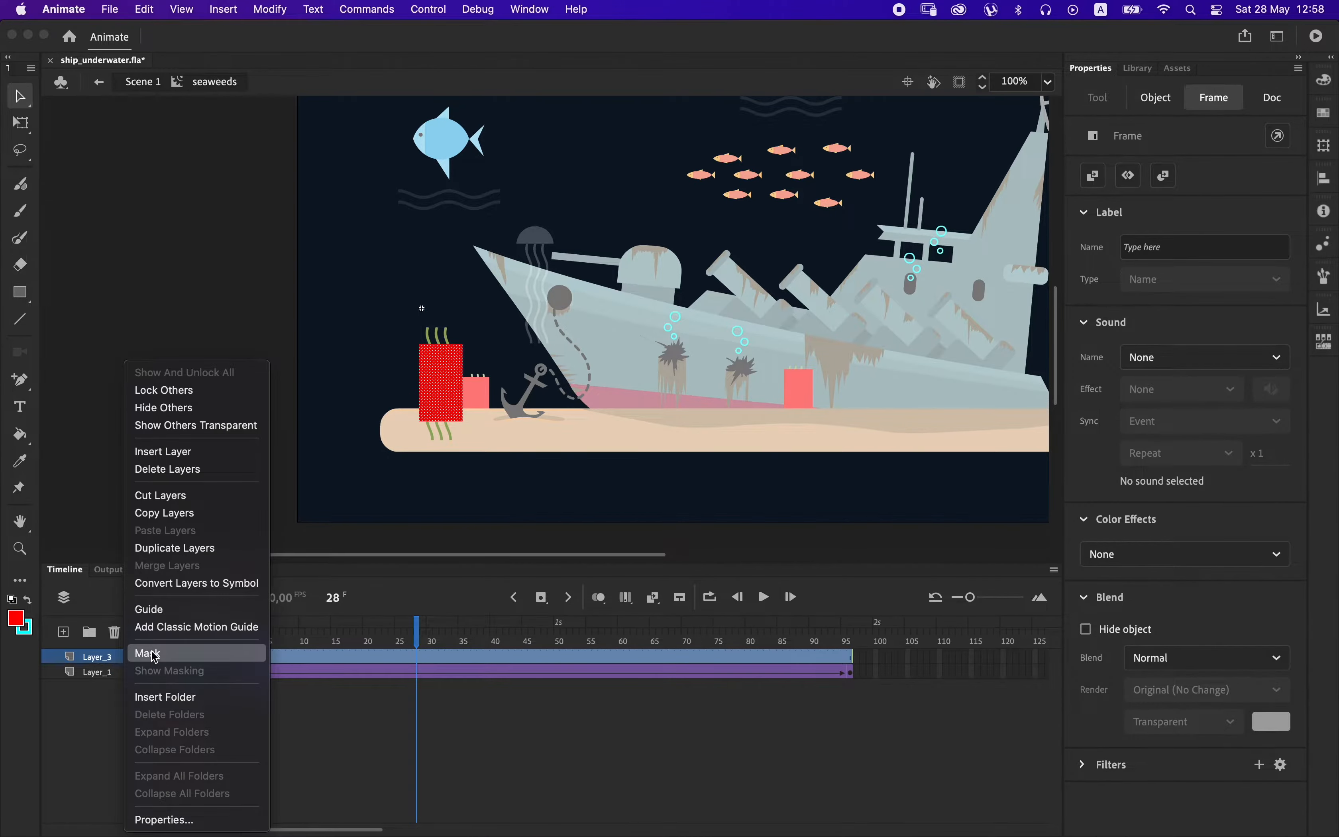
left_click(161, 651)
left_click_drag(327, 644, 186, 647)
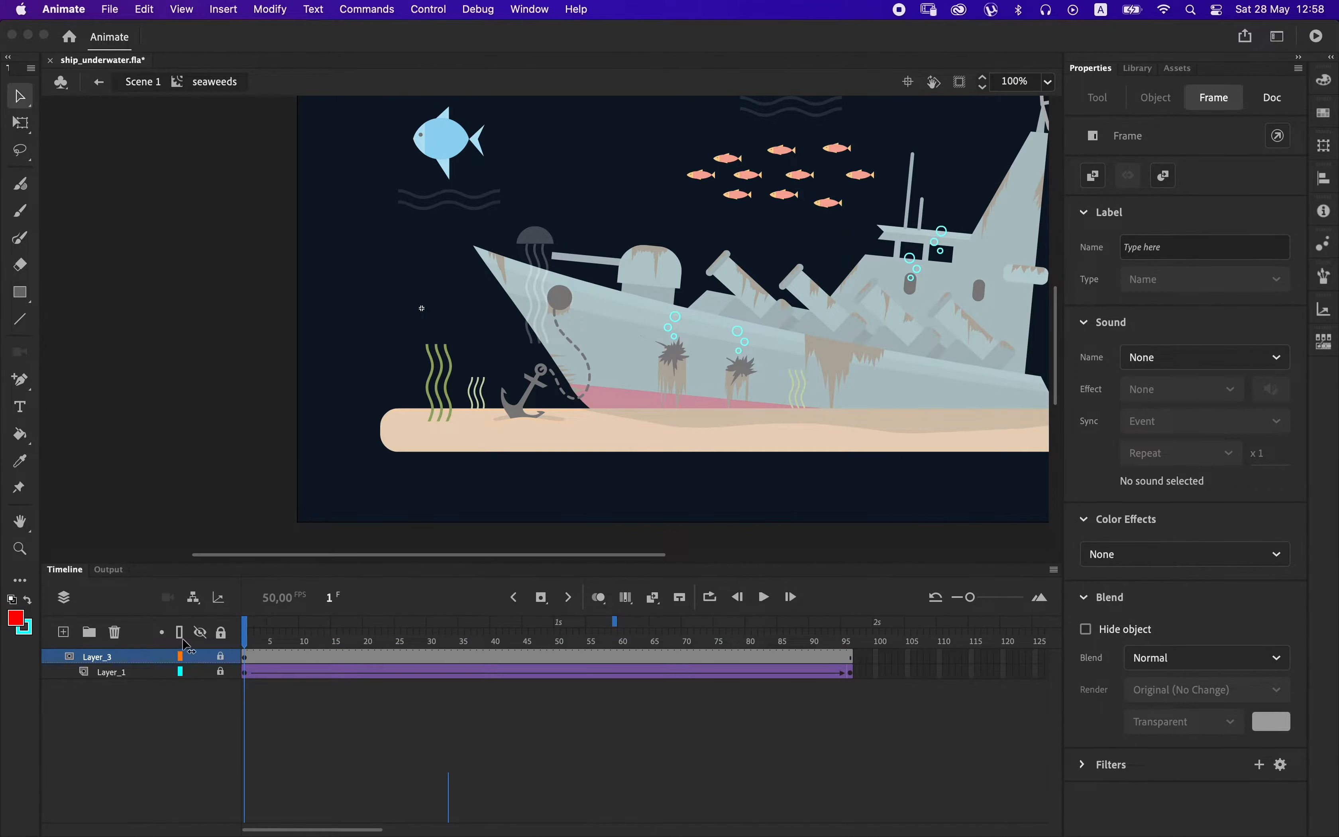
key("super+Return")
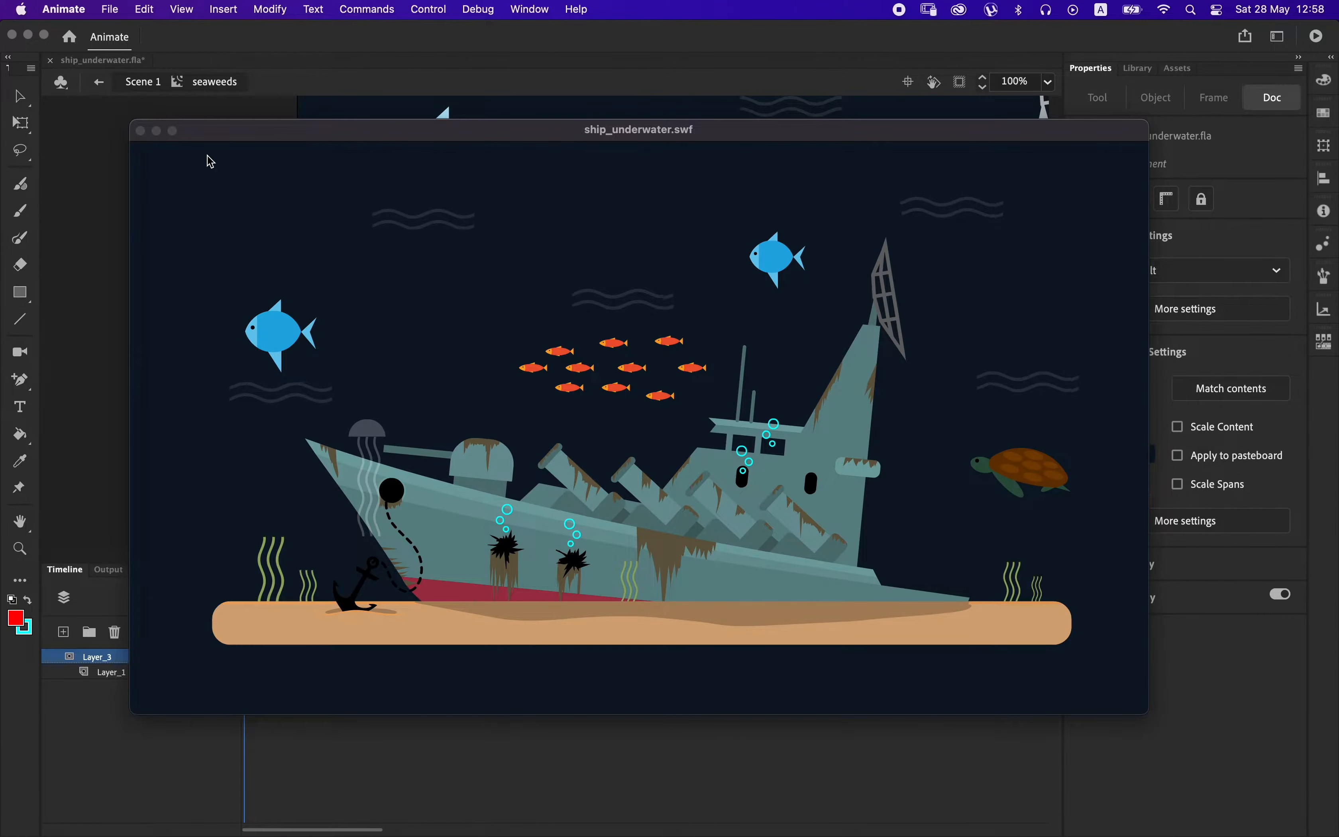
left_click(145, 131)
Open the bubble symbol above the left hull hole and distribute its three bubbles to separate layers.
left_click_drag(632, 328, 485, 389)
double_click(540, 391)
left_click(545, 378)
double_click(542, 389)
left_click(535, 386)
left_click_drag(489, 339, 551, 437)
right_click(542, 379)
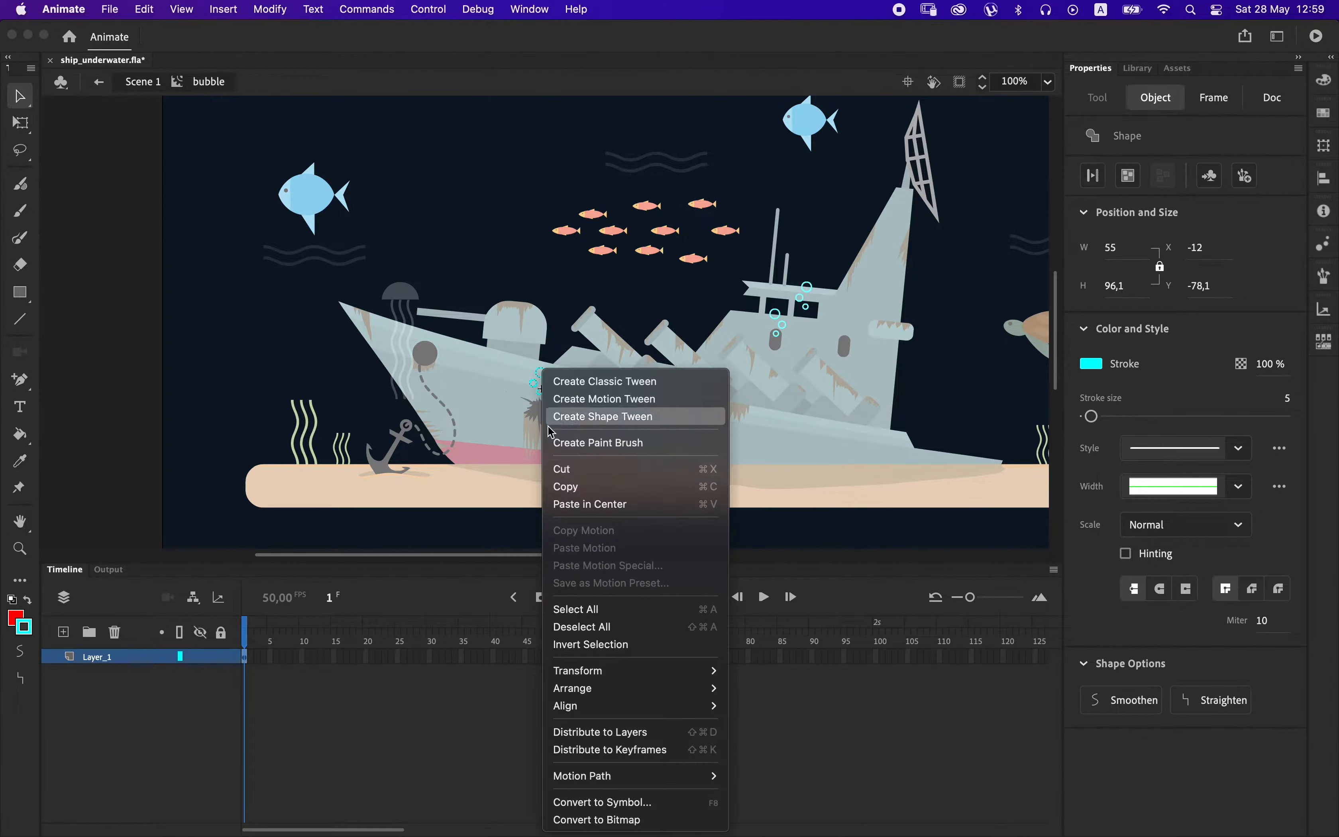
left_click(622, 740)
Try to convert the smallest bubble on Layer_2 into a movie clip symbol.
left_click(247, 687)
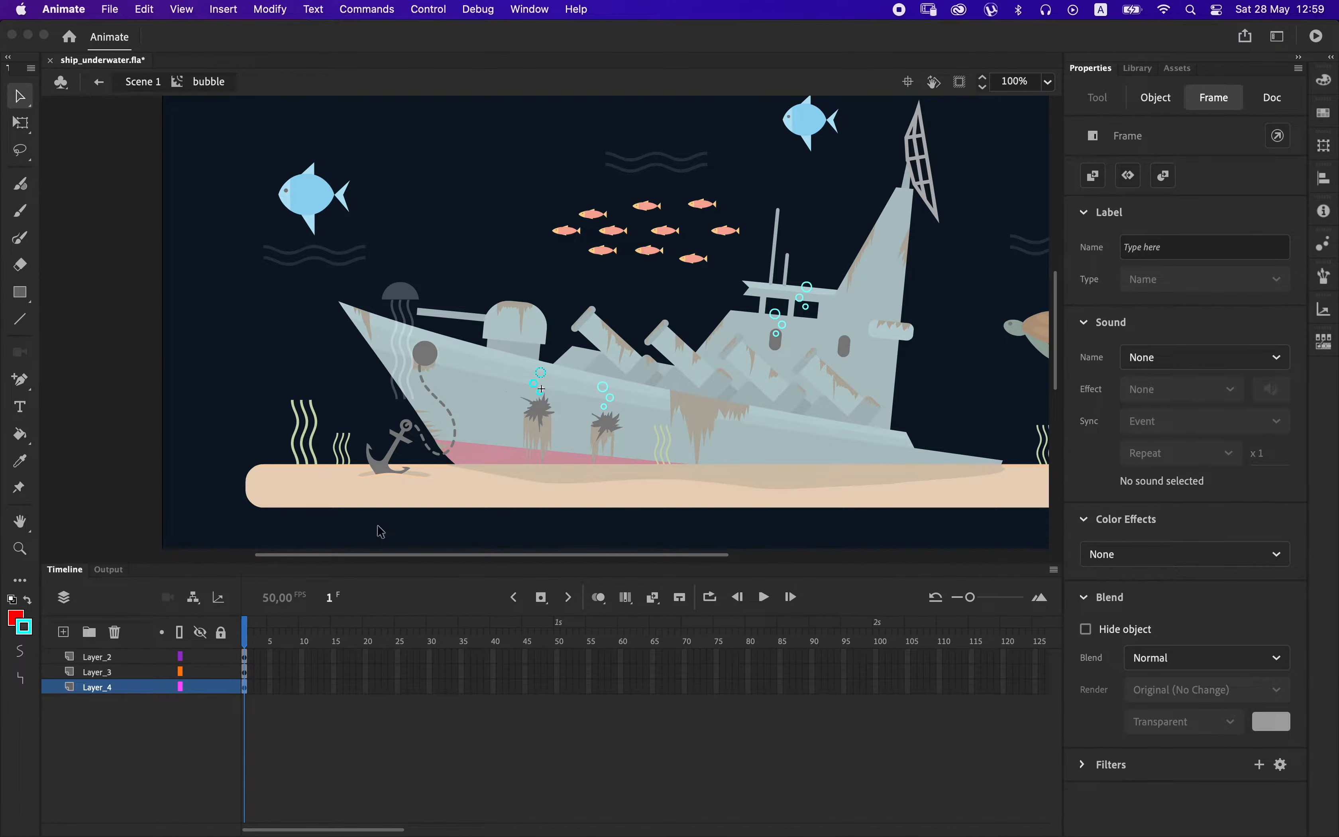
left_click(546, 388)
scroll(541, 400, "up", 5)
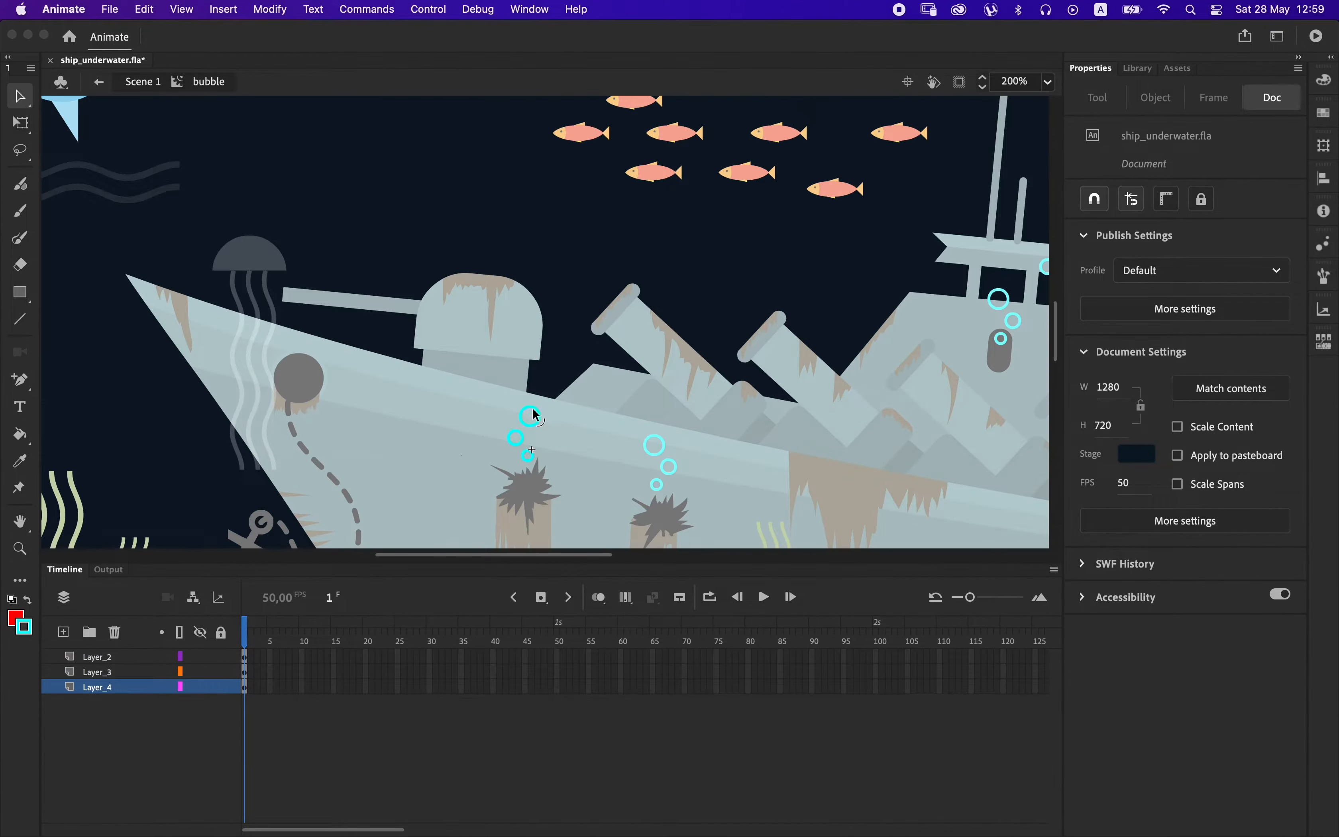
left_click(560, 363)
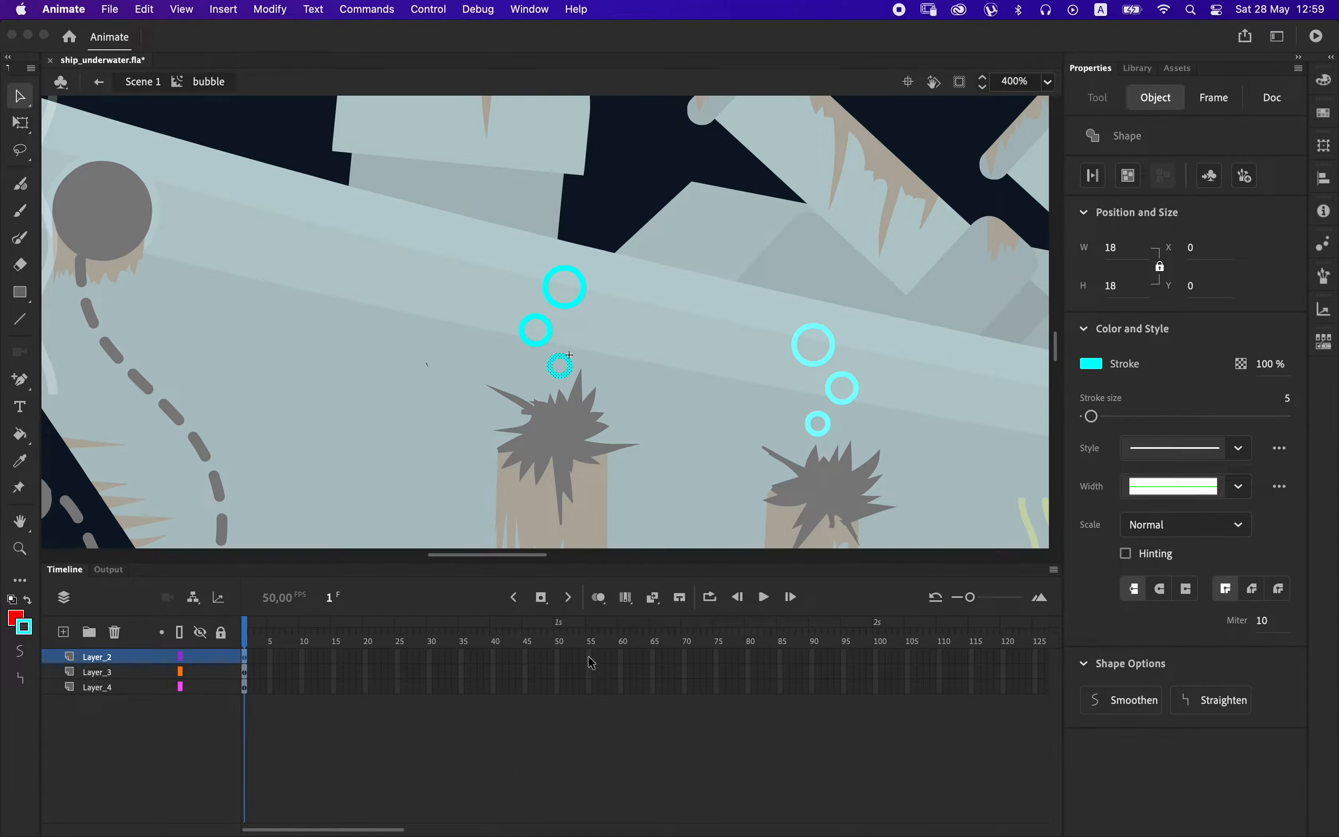
right_click(560, 396)
left_click(619, 804)
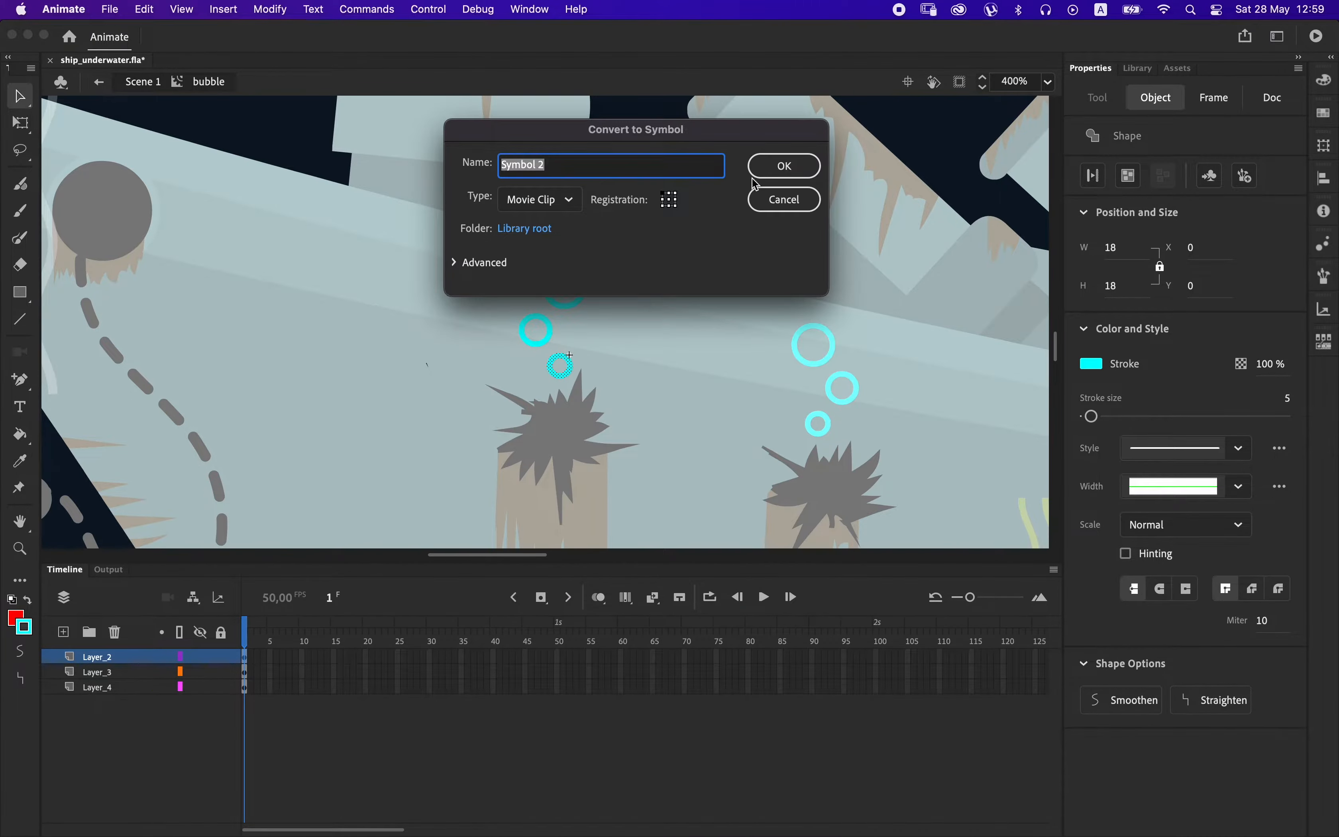
key("Return")
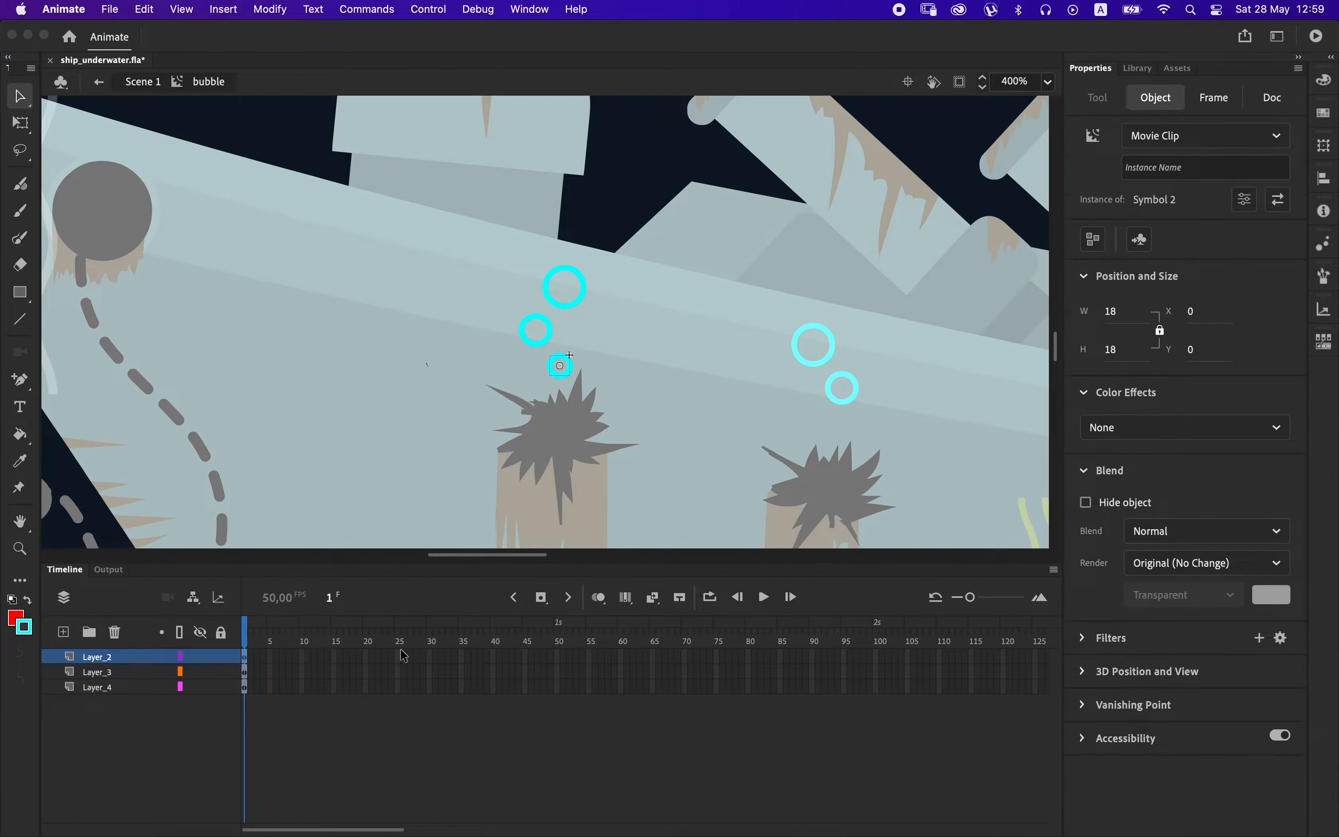
key("super+z")
key("super+z")
key("super+z")
key("super+z")
key("super+z")
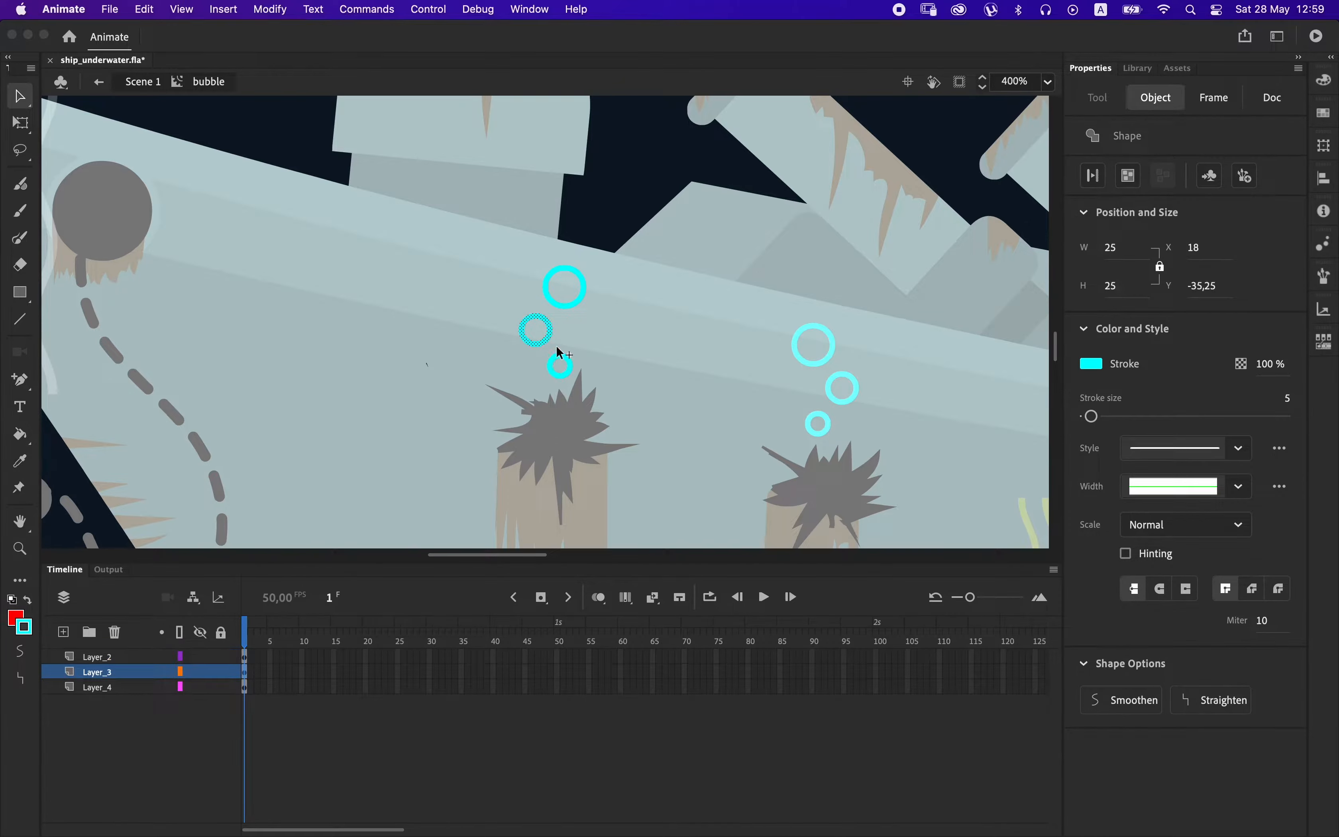
Remove the two larger bubbles together with their layers, and extend Layer_2 to frame 50.
left_click(565, 377)
key("super+z")
key("super+z")
key("super+z")
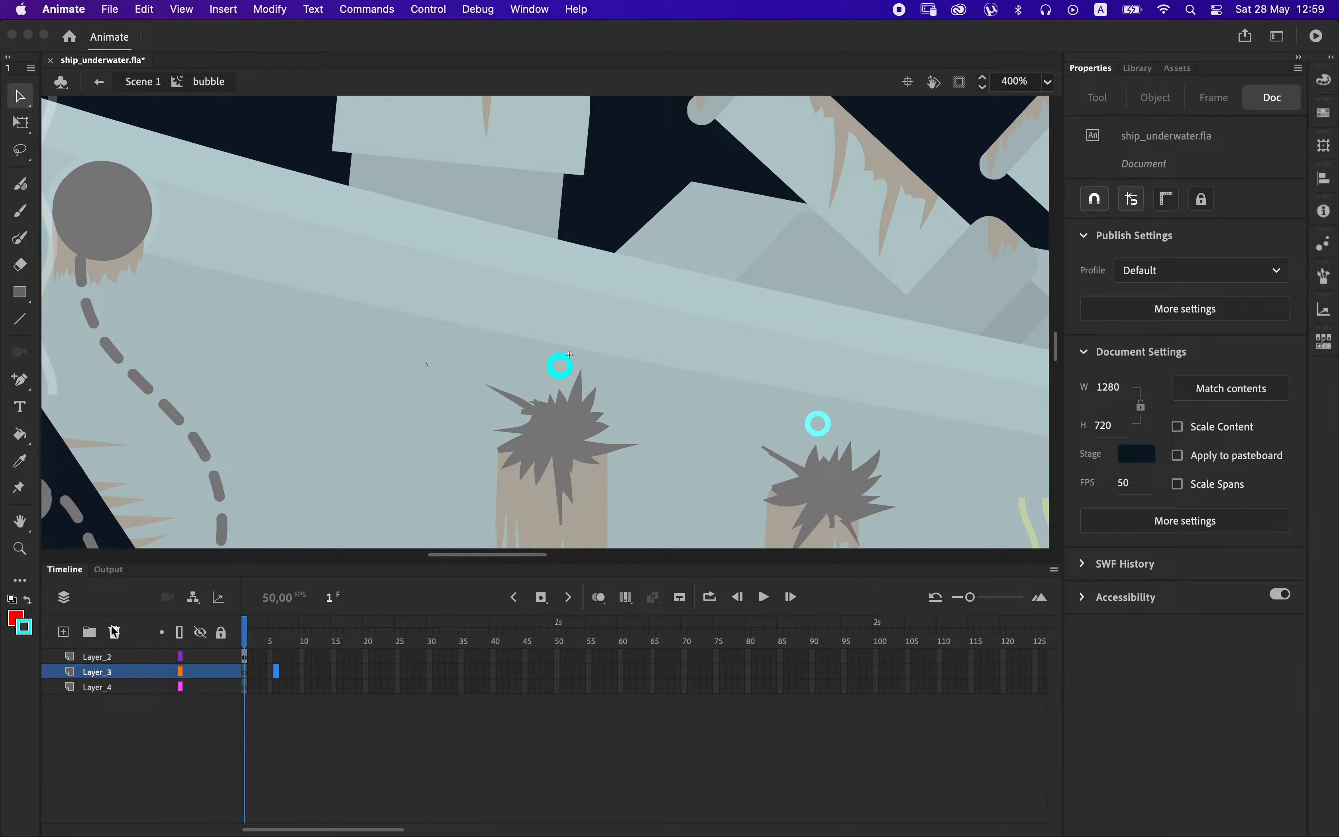
key("F5")
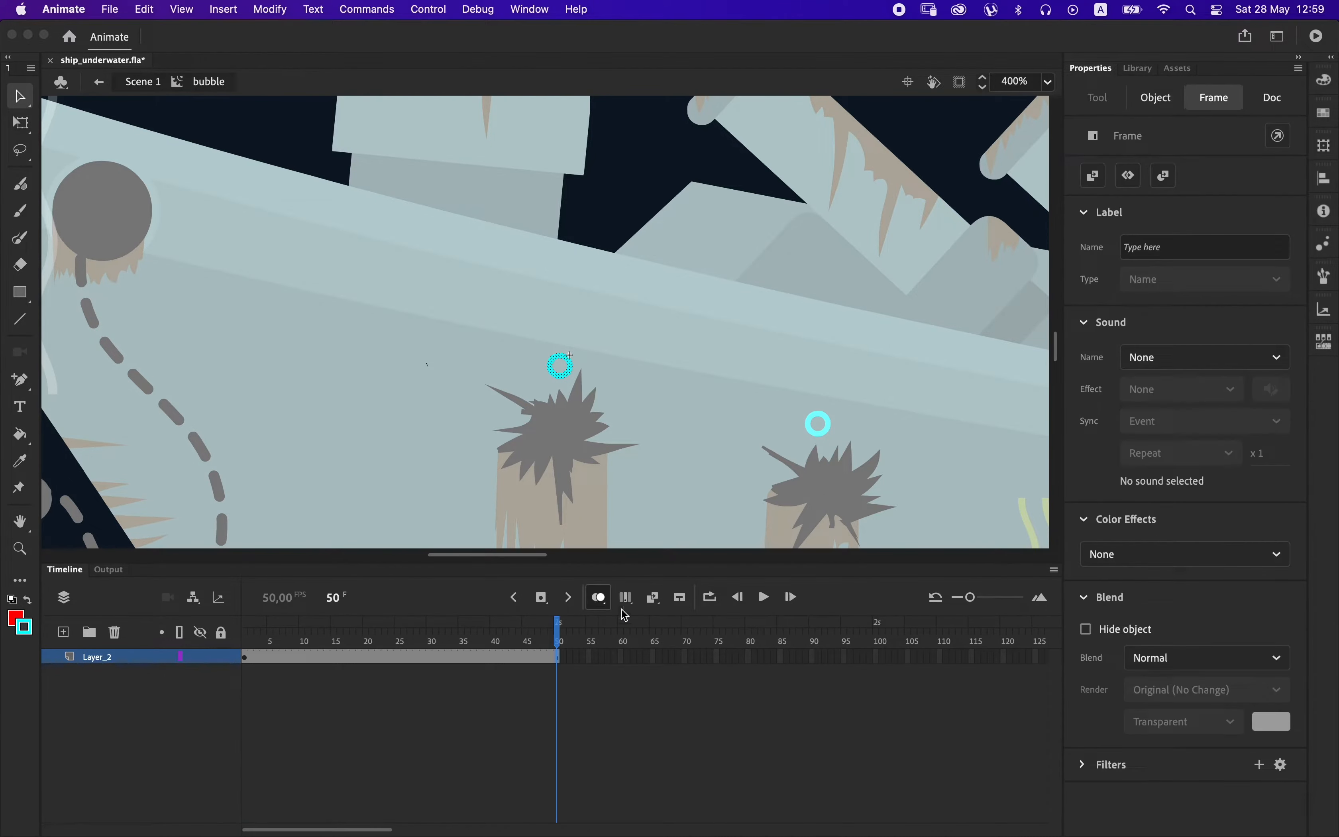
Extend Layer_2 to frame 99 and create a classic tween that shifts the bubble left at frame 50 and back.
left_click(870, 659)
key("F5")
right_click(733, 666)
left_click(775, 346)
left_click(558, 659)
key("F6")
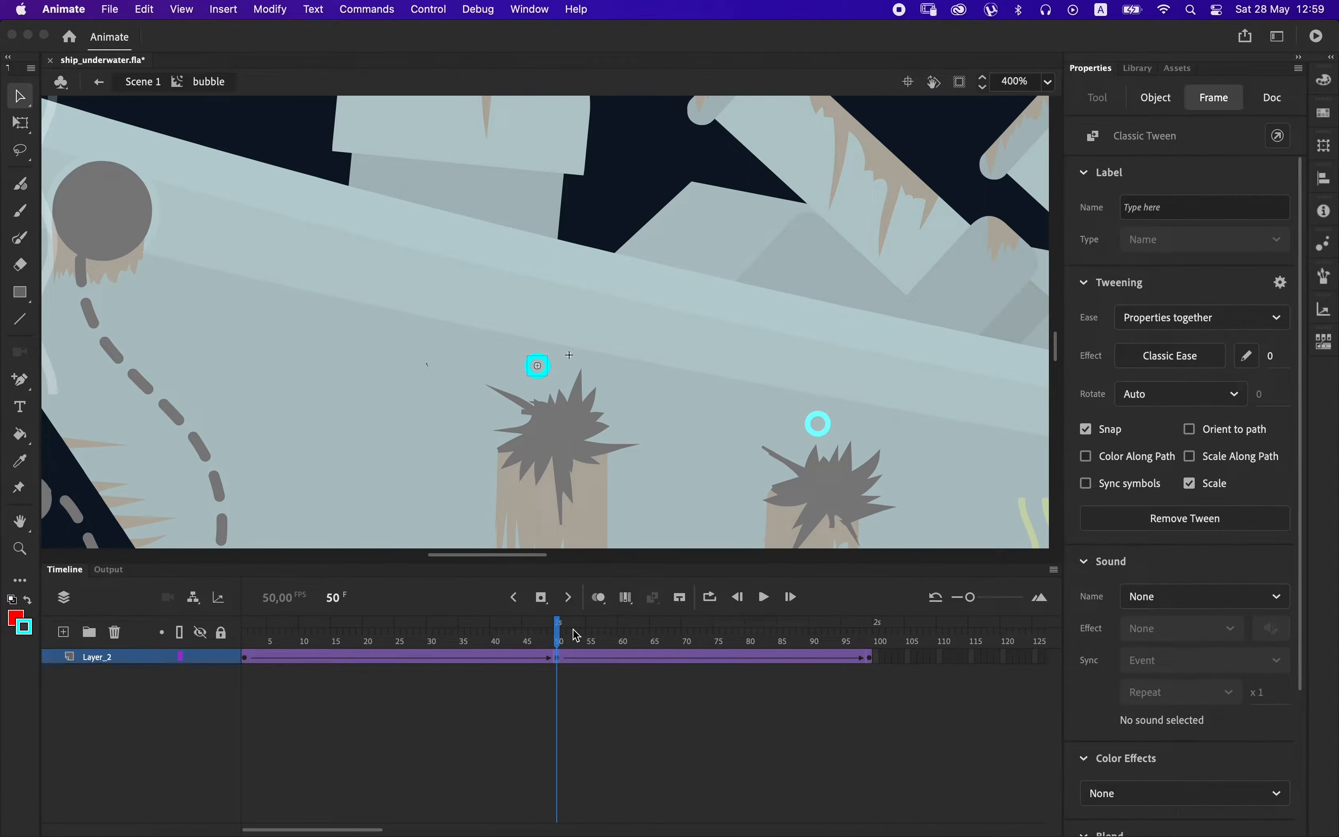
Set the easing of both halves of the bubble's classic tween to Quad Ease-In-Out.
left_click(392, 659)
left_click(1169, 357)
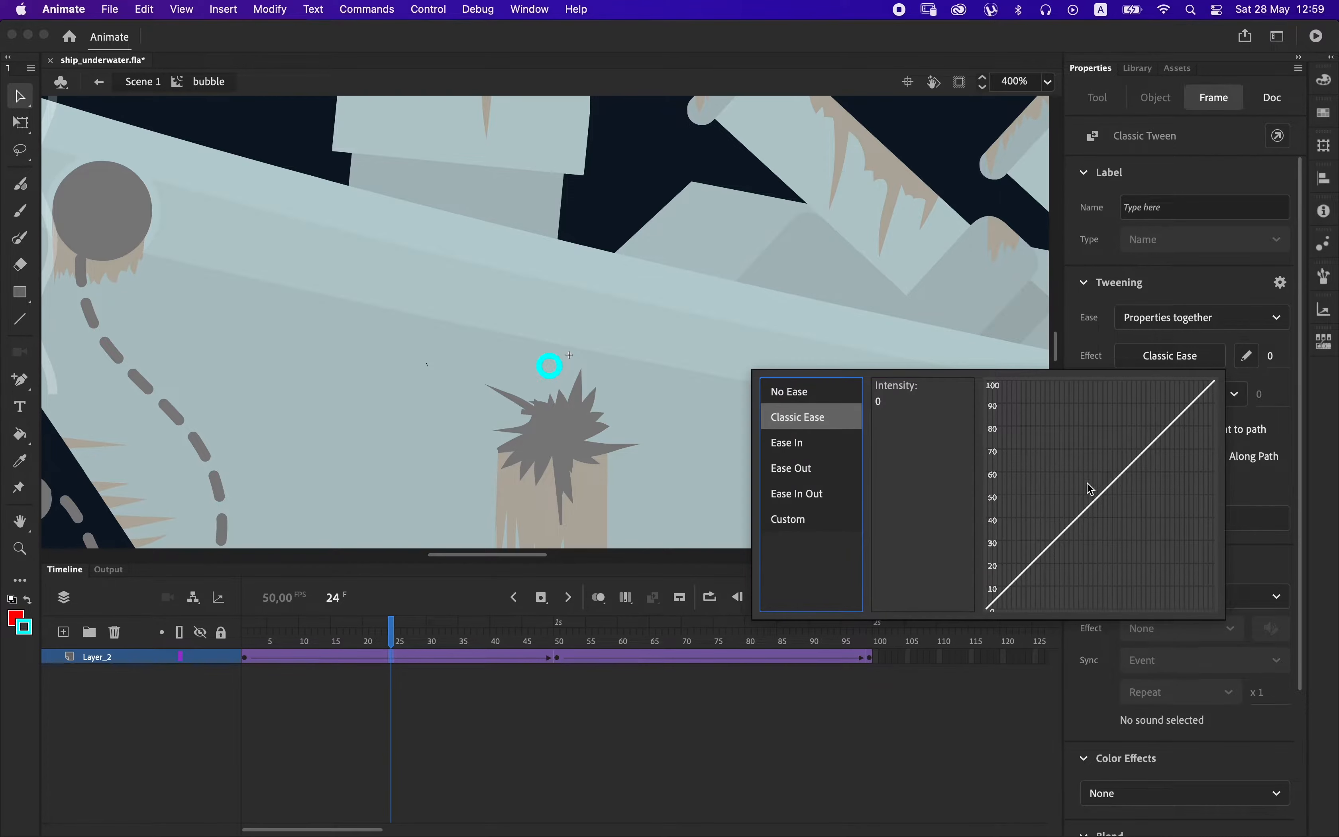
left_click(825, 493)
double_click(890, 391)
left_click(725, 660)
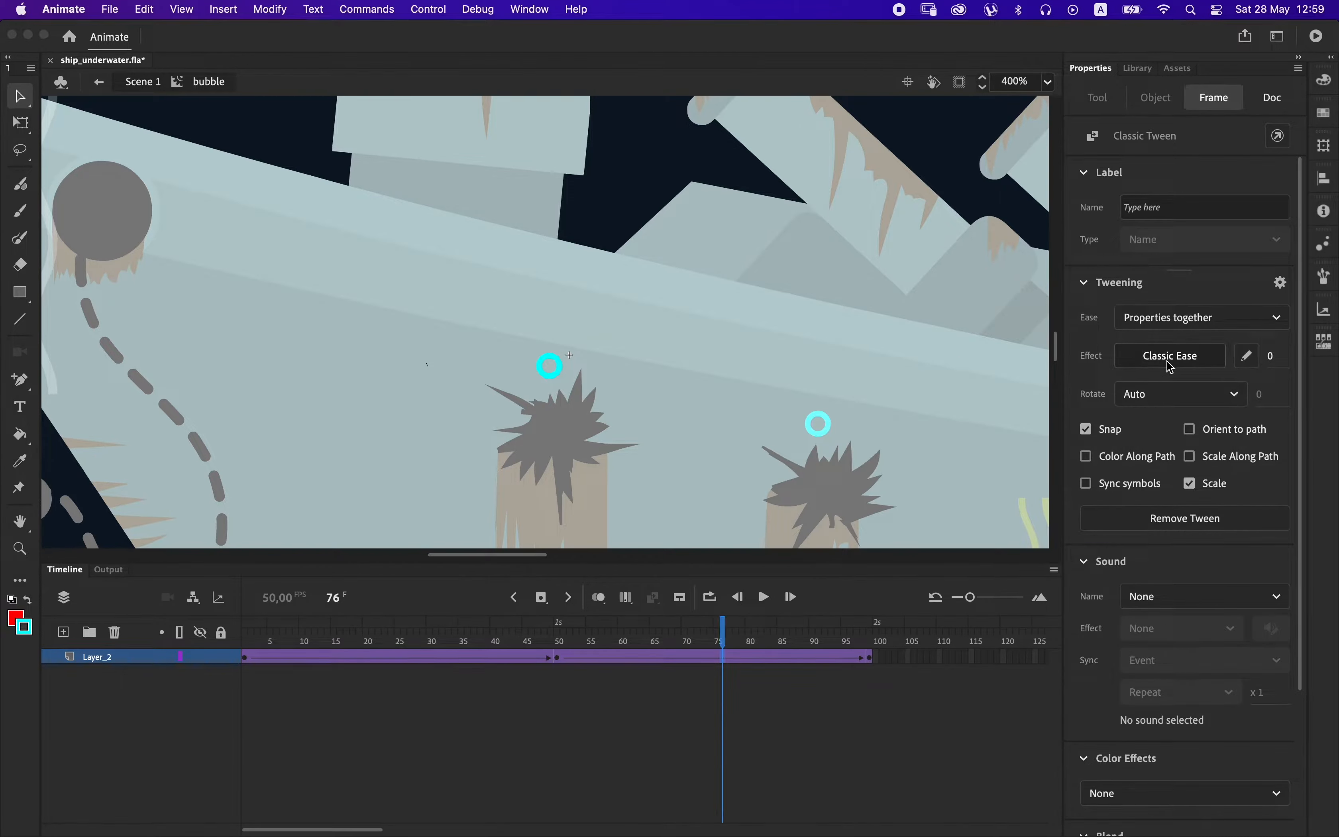
left_click(1165, 355)
left_click(803, 492)
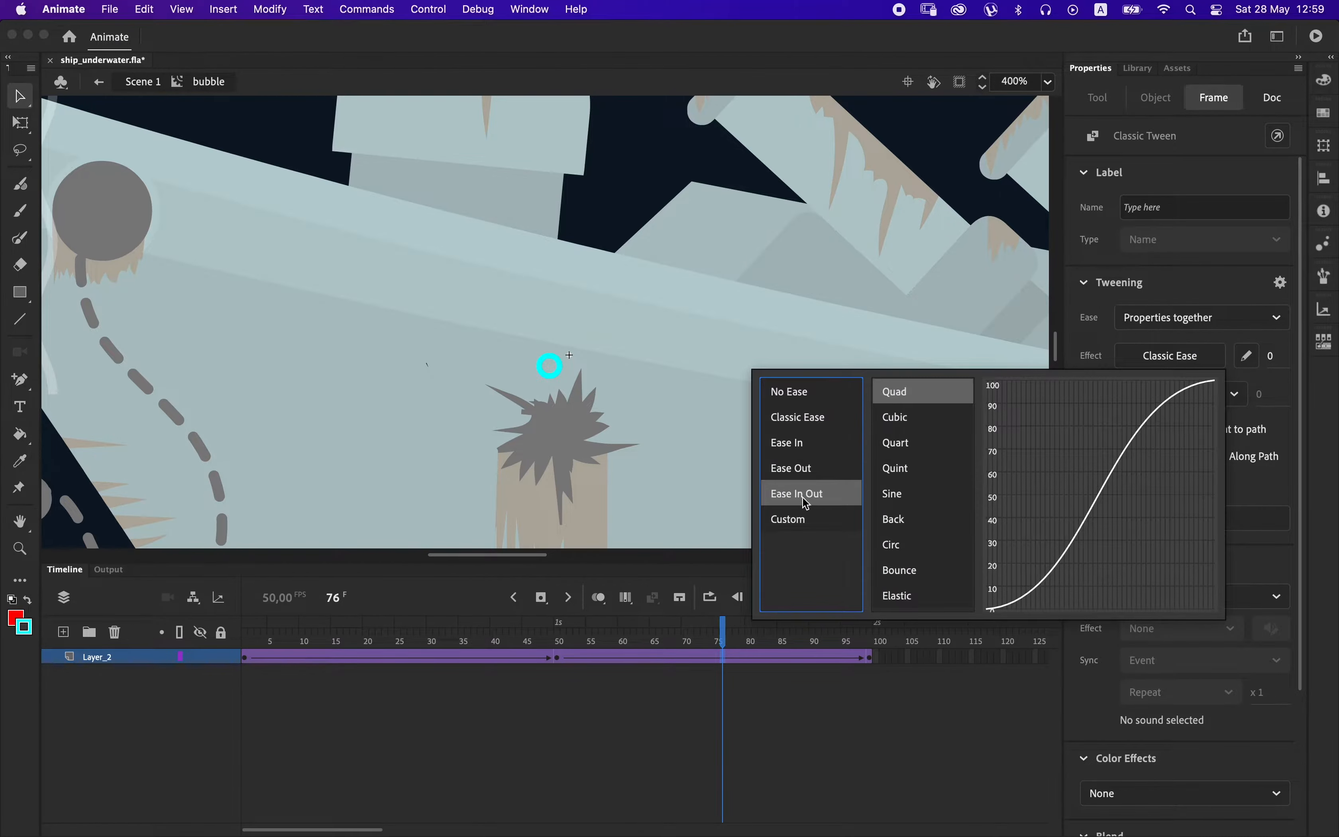
double_click(893, 389)
left_click_drag(737, 646, 874, 622)
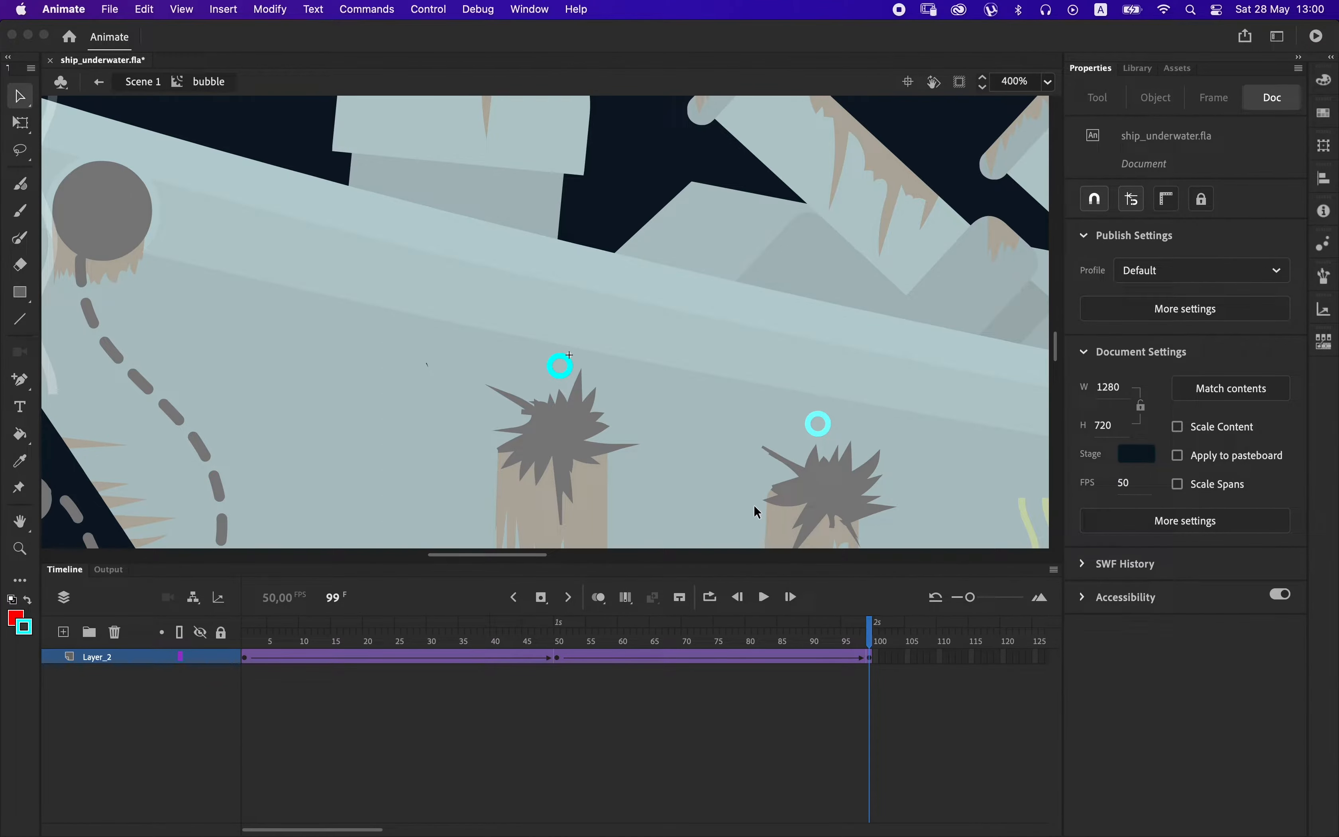
Return to Scene 1 and convert the bubble above the left hull hole into a movie clip named bubble_anim.
key("super+minus")
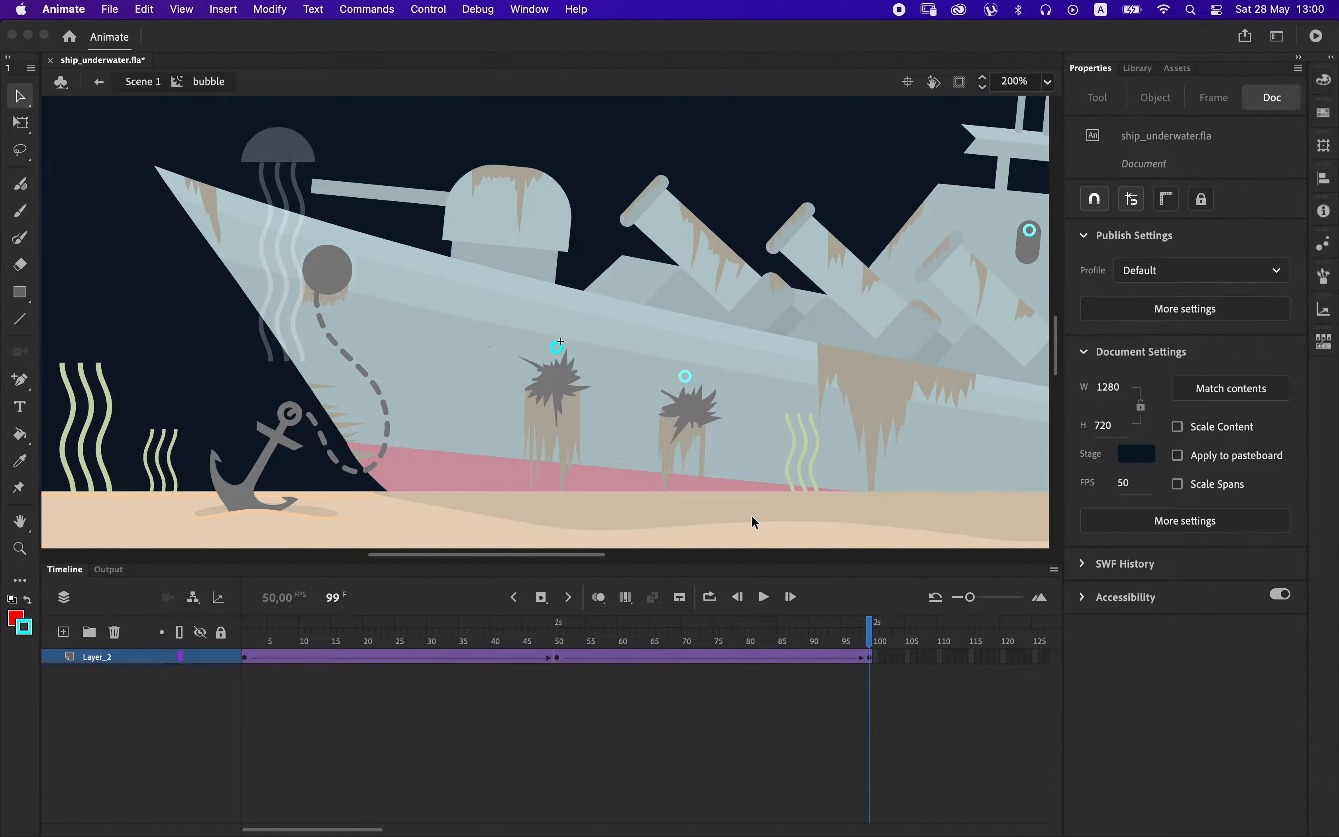
double_click(641, 511)
left_click(685, 376)
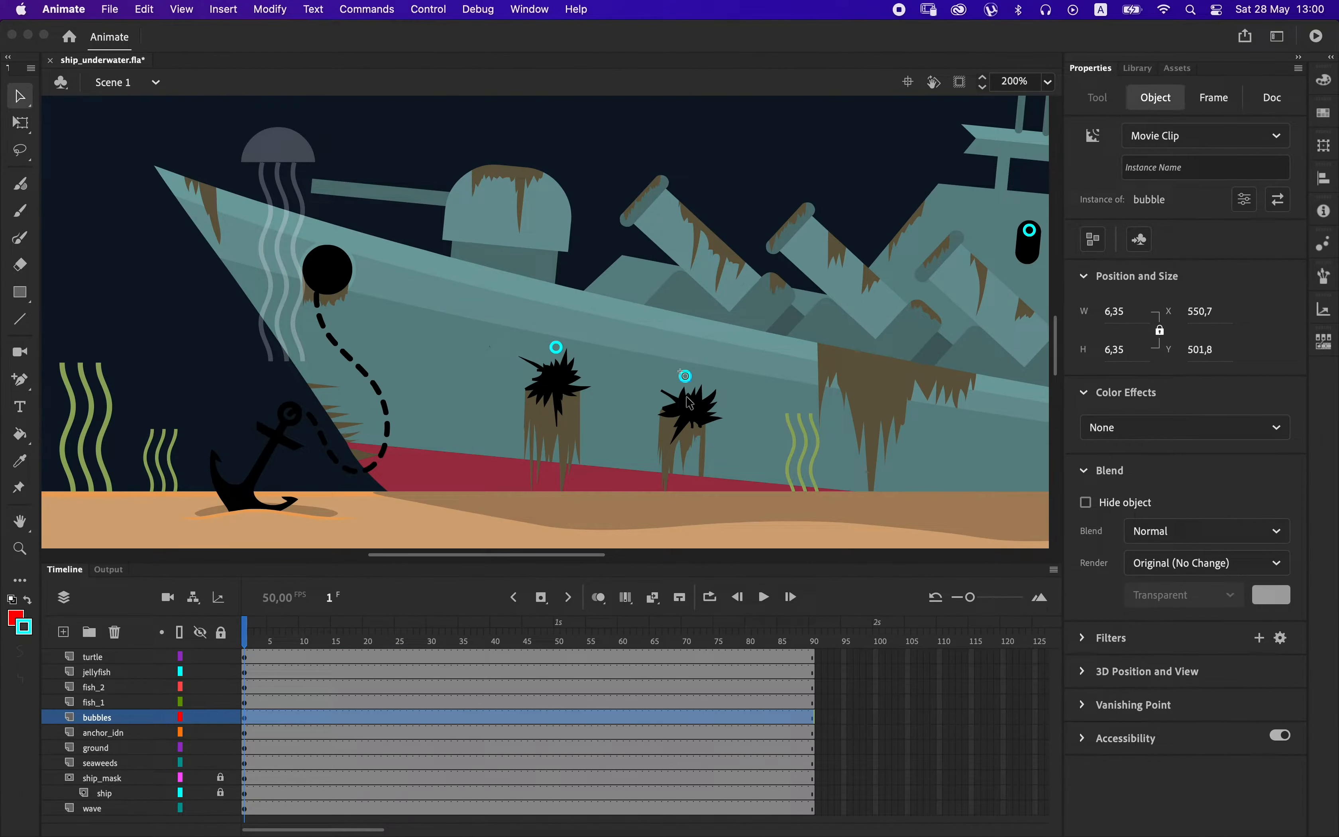
left_click(557, 349)
right_click(561, 354)
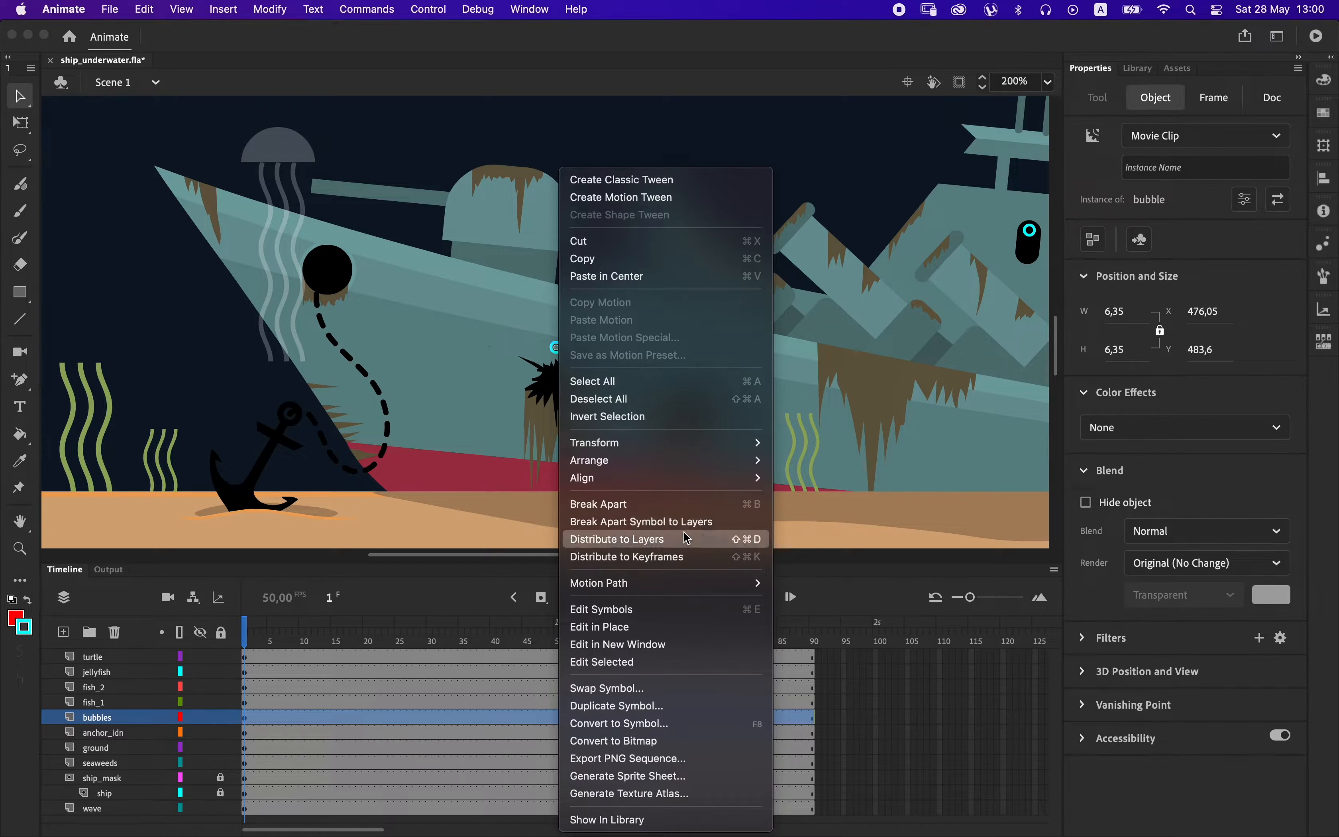
left_click(658, 724)
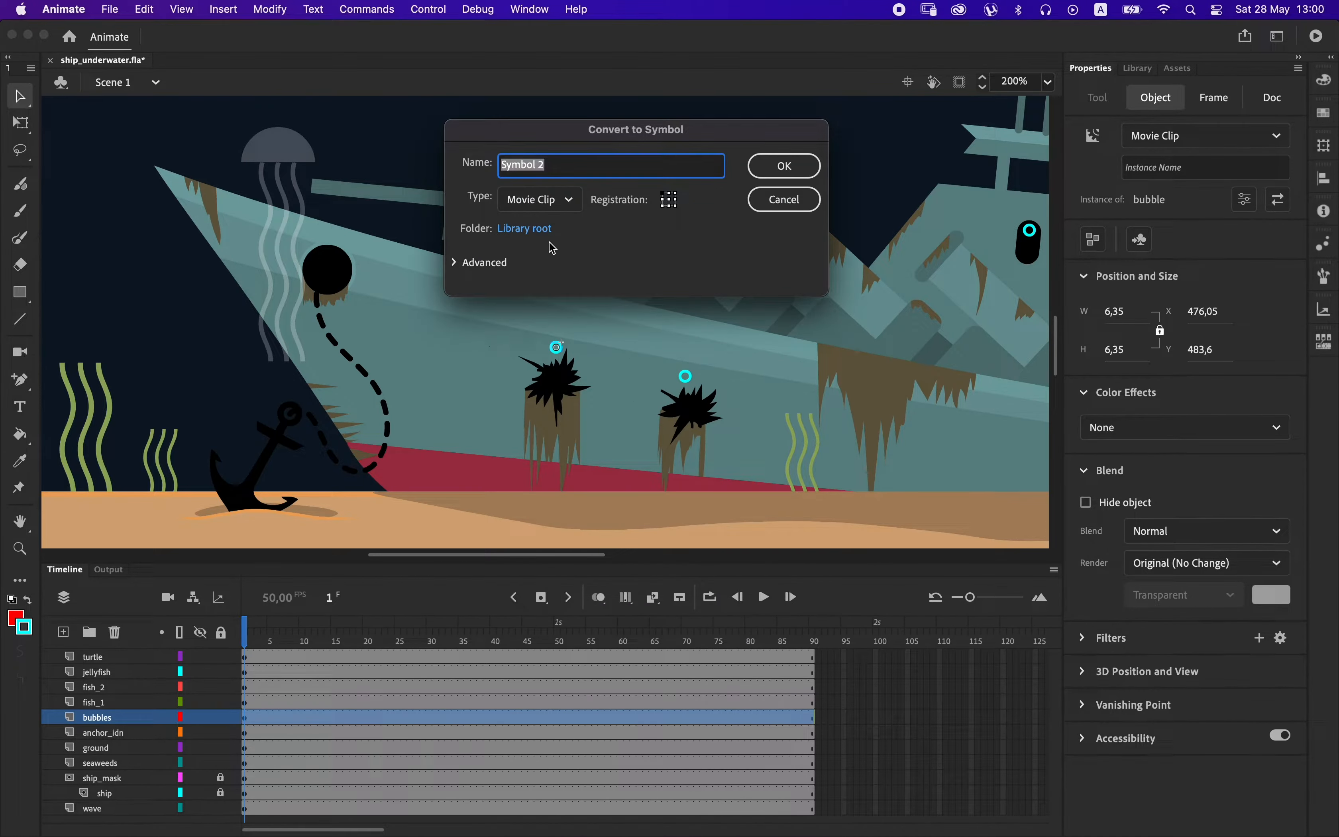
type("bubble")
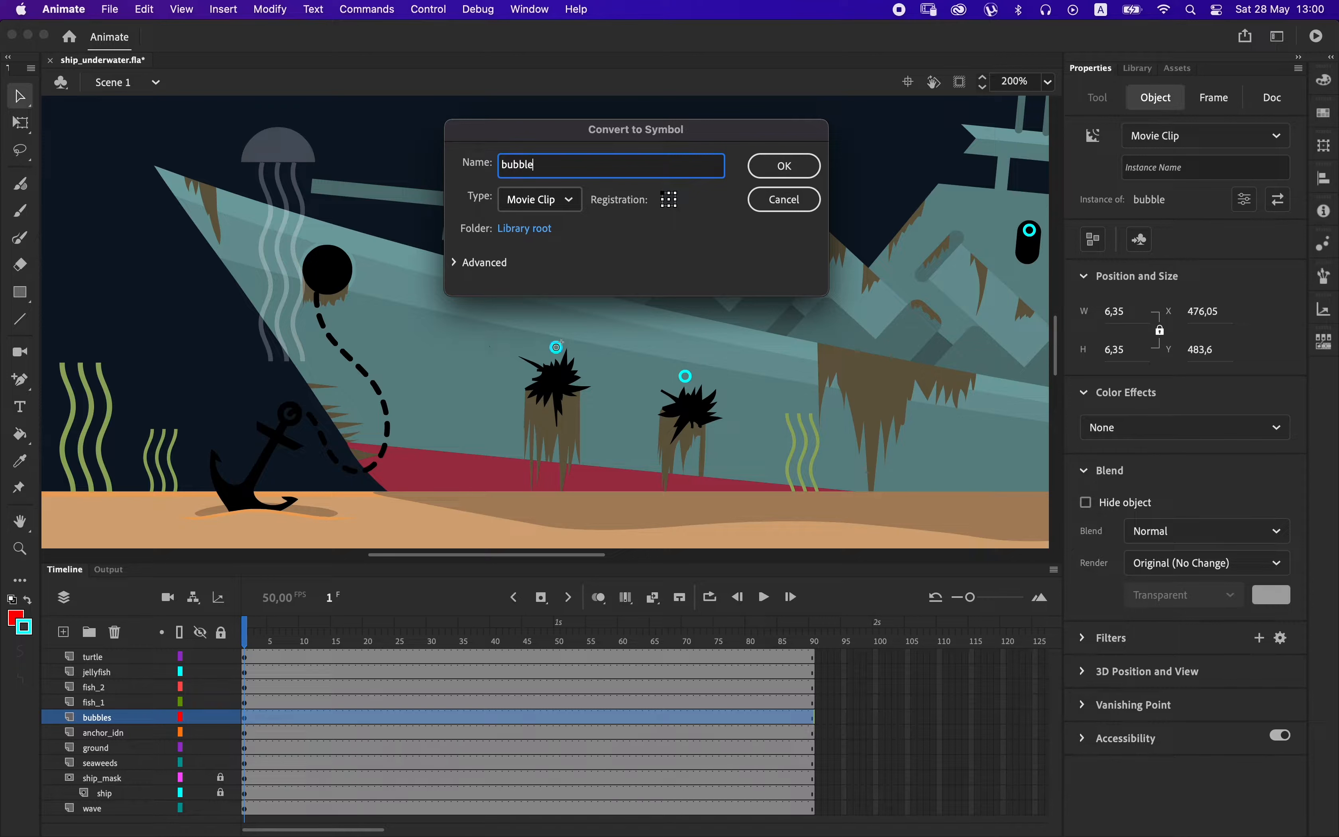
type("_anim")
key("Return")
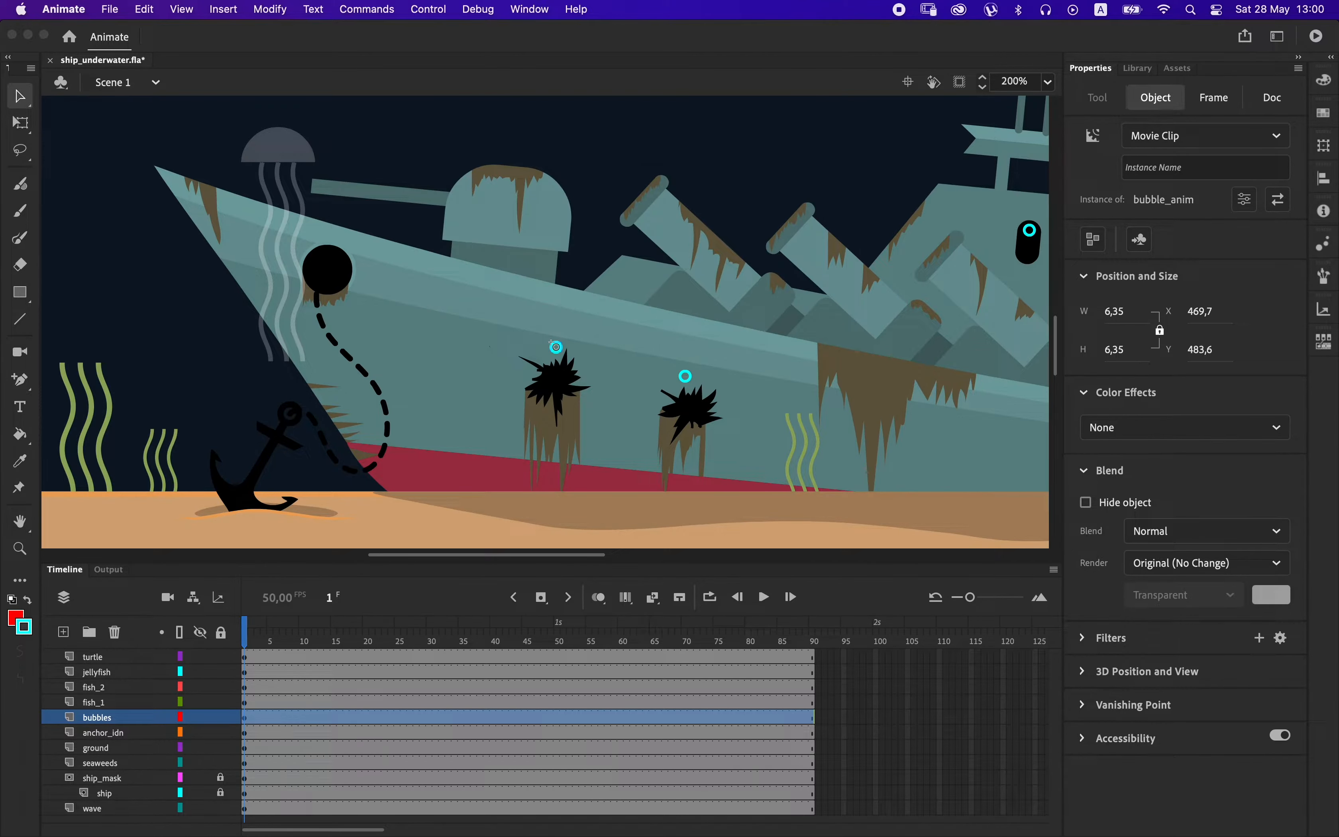
Open bubble_anim, extend Layer_1 to frame 122 and create a classic tween on it.
double_click(558, 349)
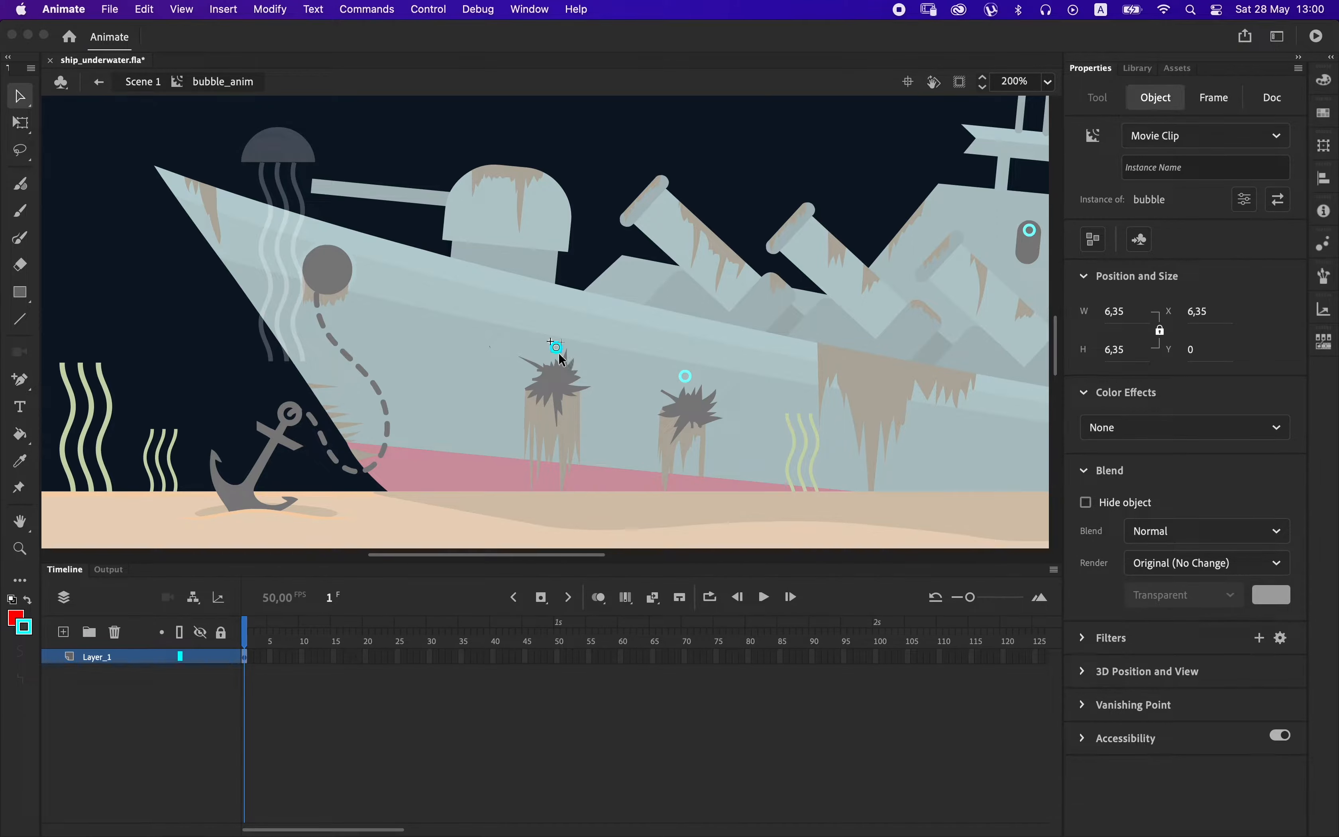
left_click(879, 661)
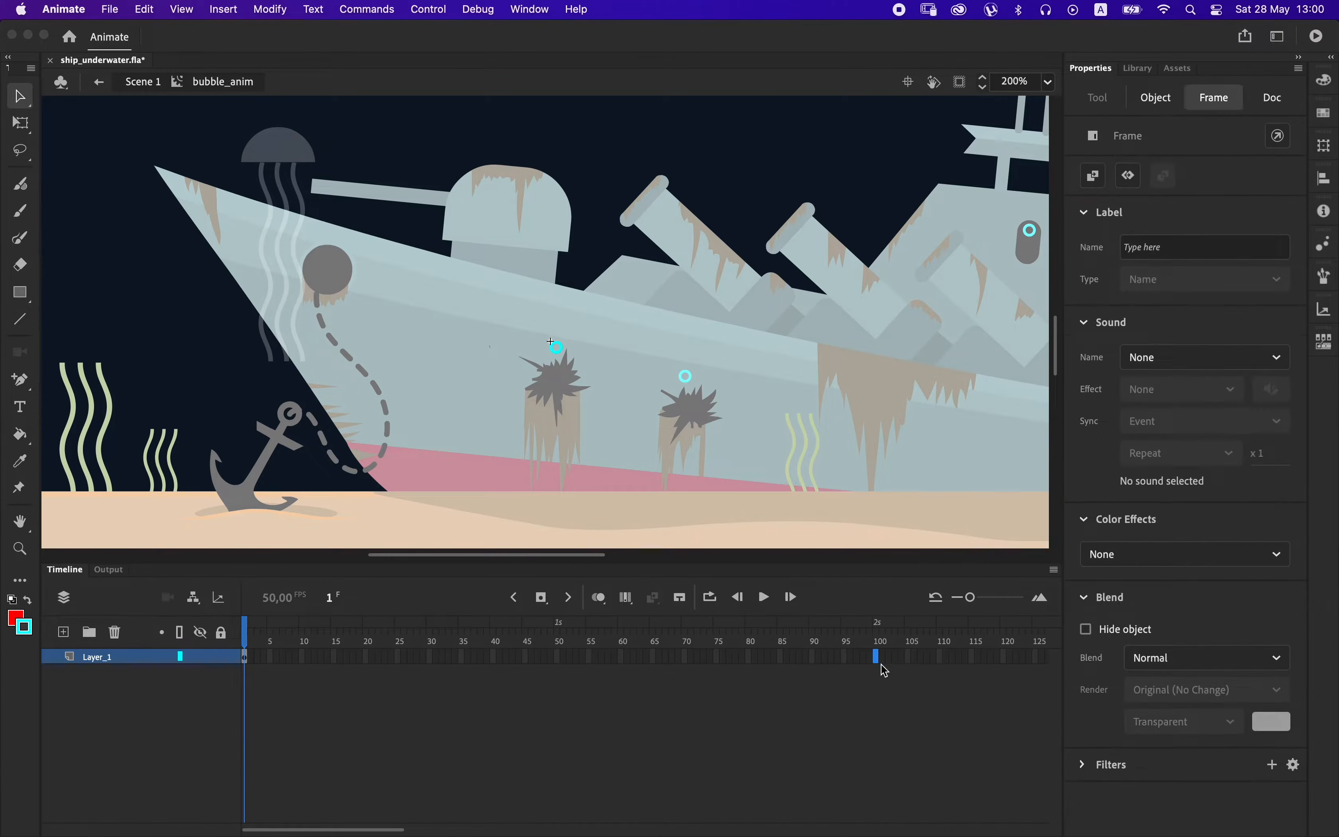
key("F5")
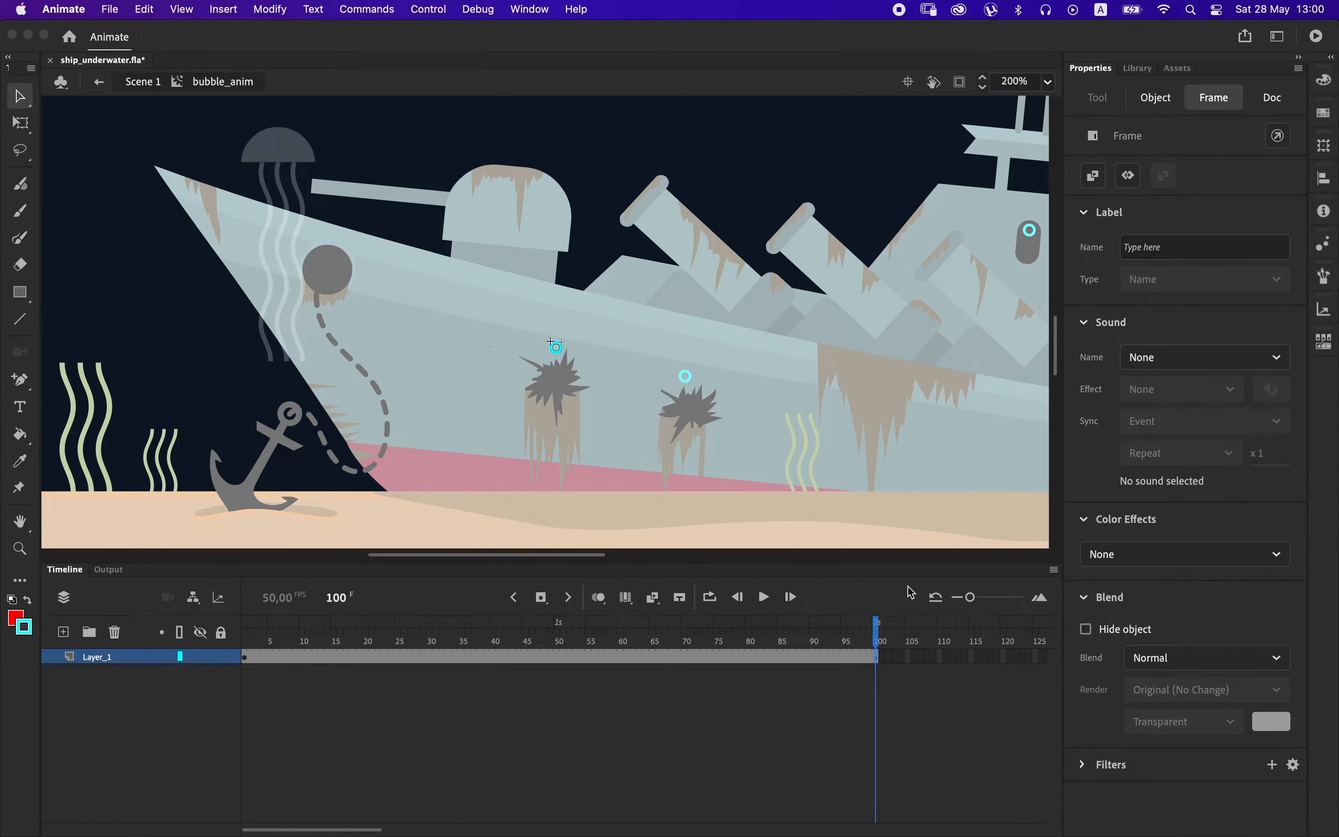
key("super+1")
left_click(1017, 658)
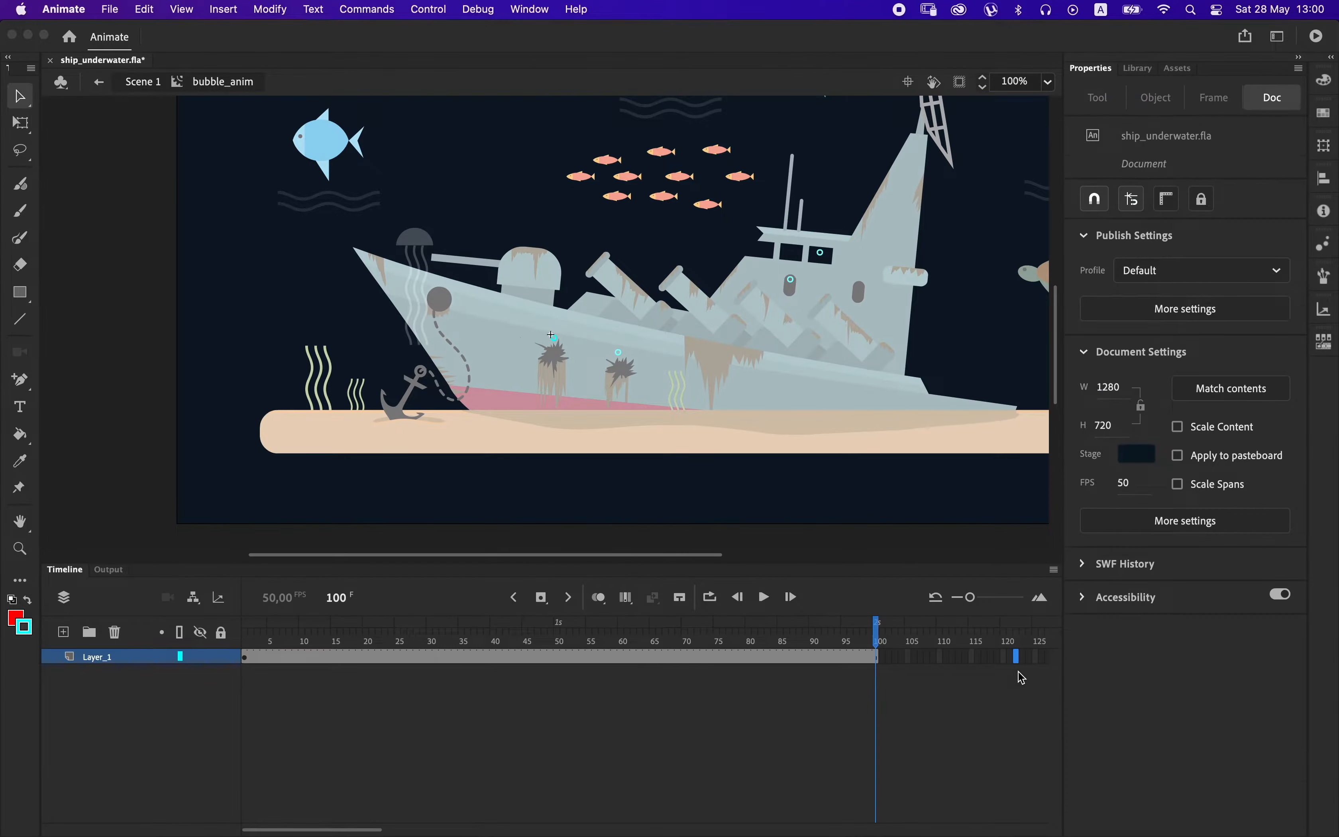
key("F5")
right_click(970, 663)
left_click(1001, 347)
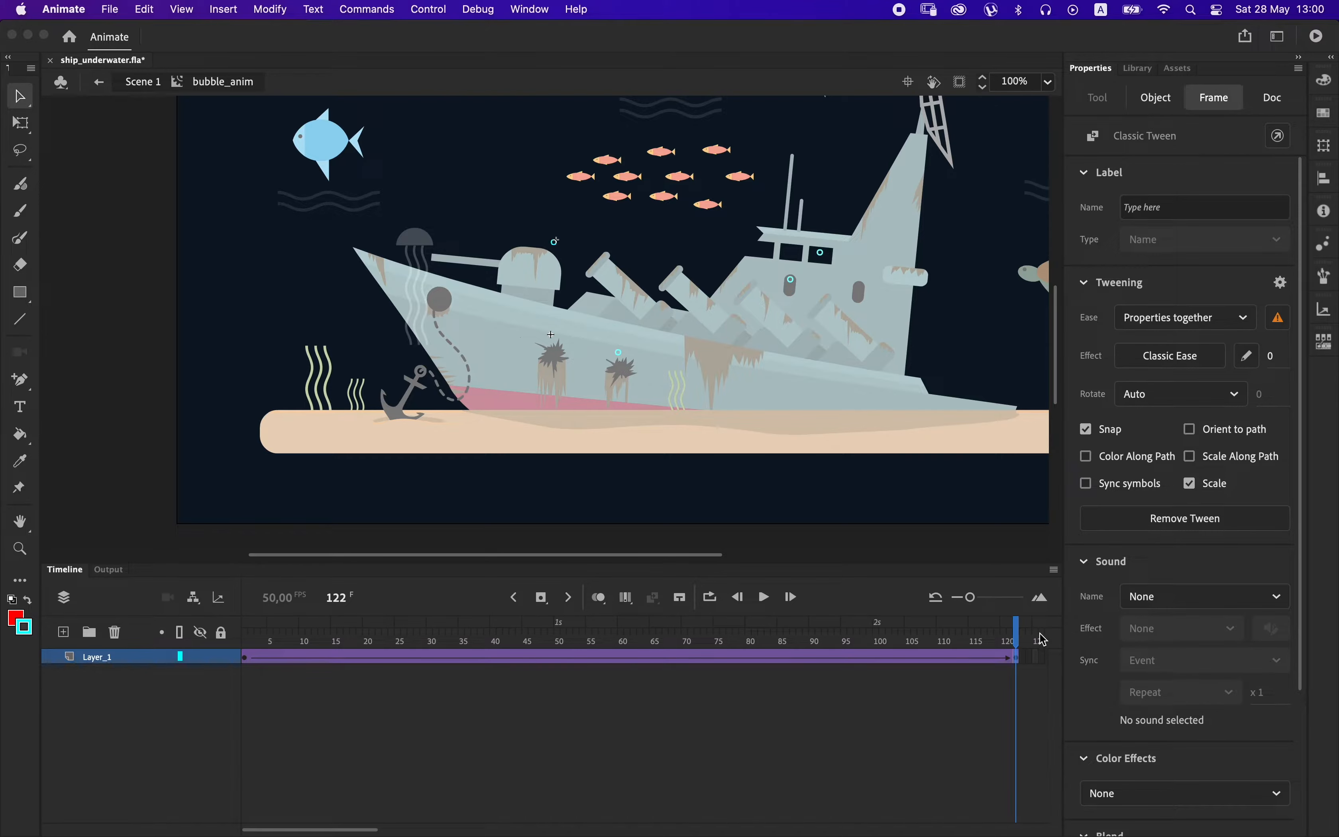
Raise the bubble at frame 122 straight up beyond the stage to Y -506 and preview the movie.
key("super+minus")
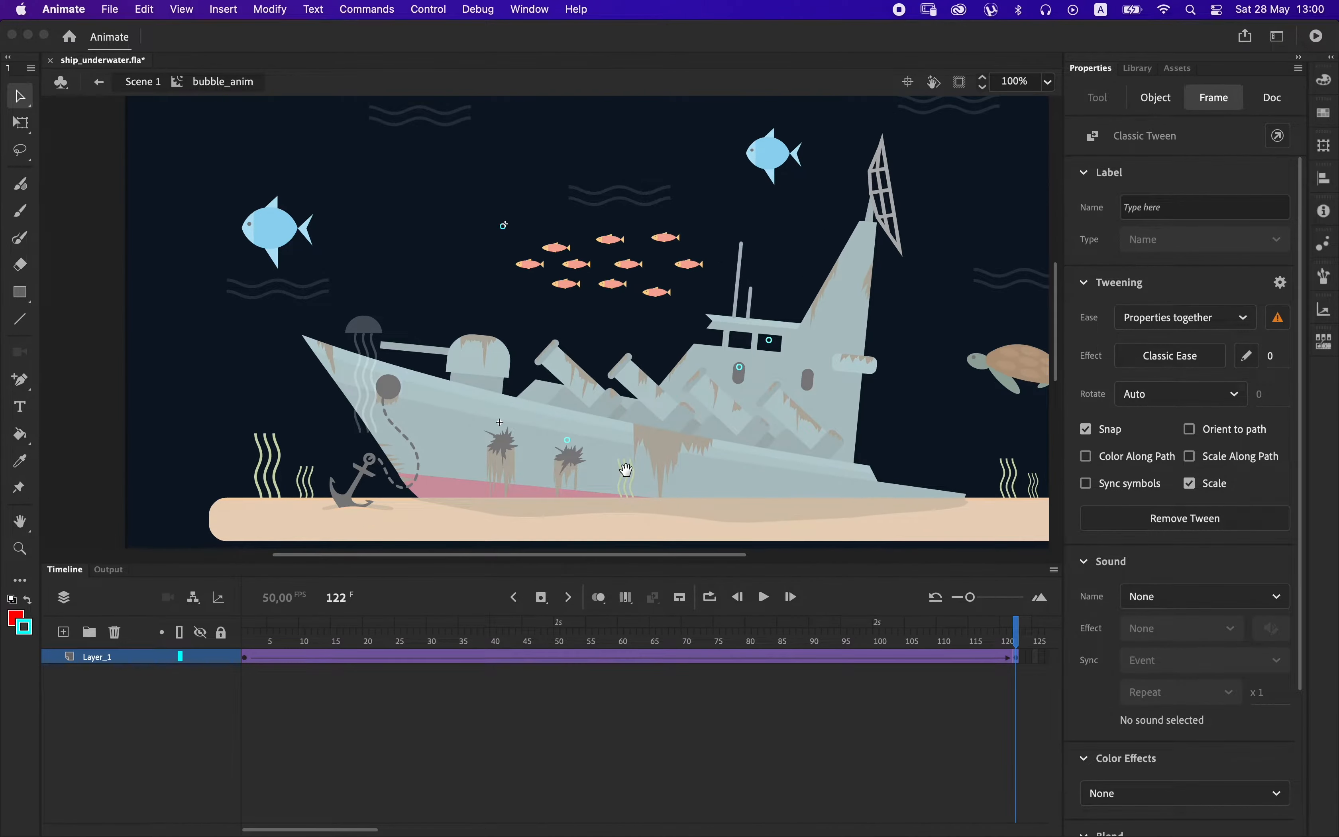
key("shift+Up")
key("shift+Up")
key("shift+Up")
key("shift+Up")
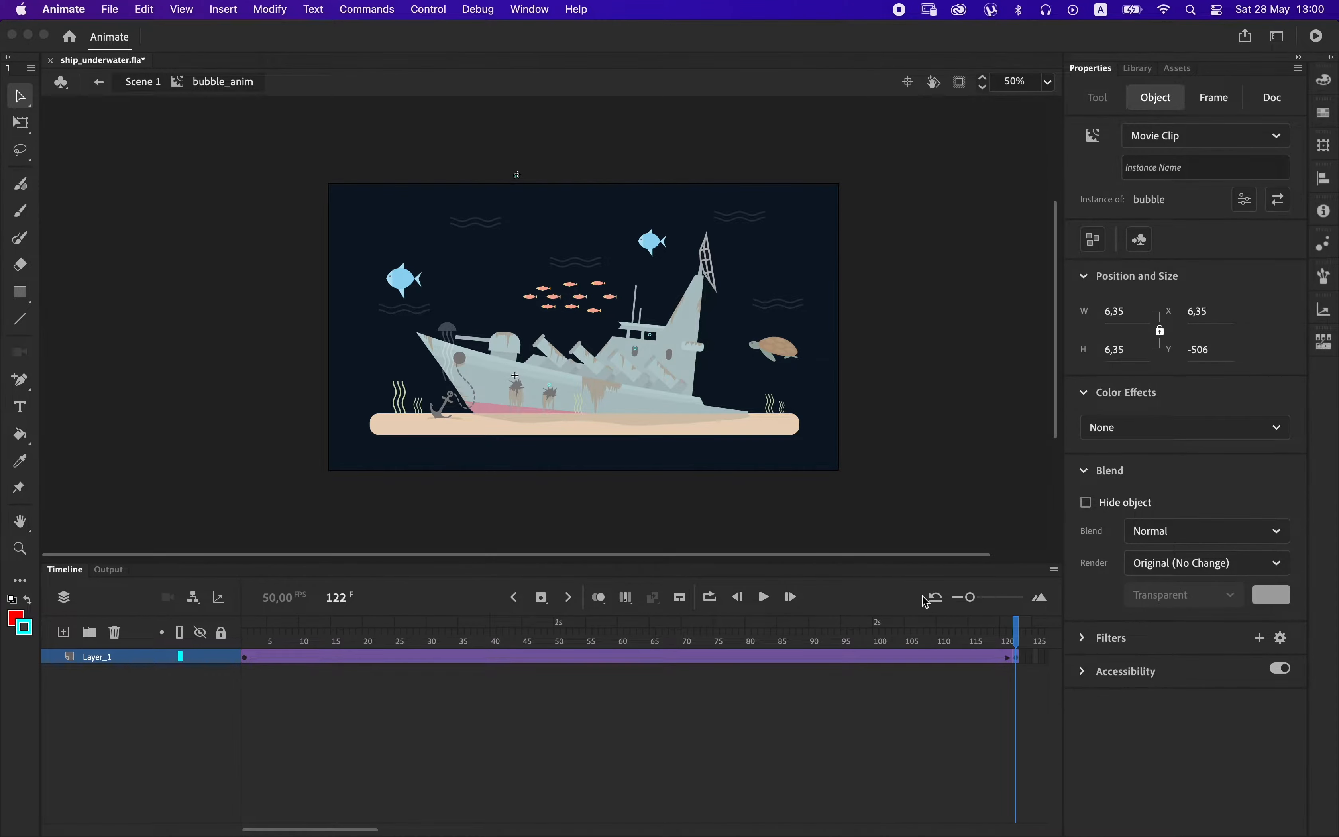
key("super+Return")
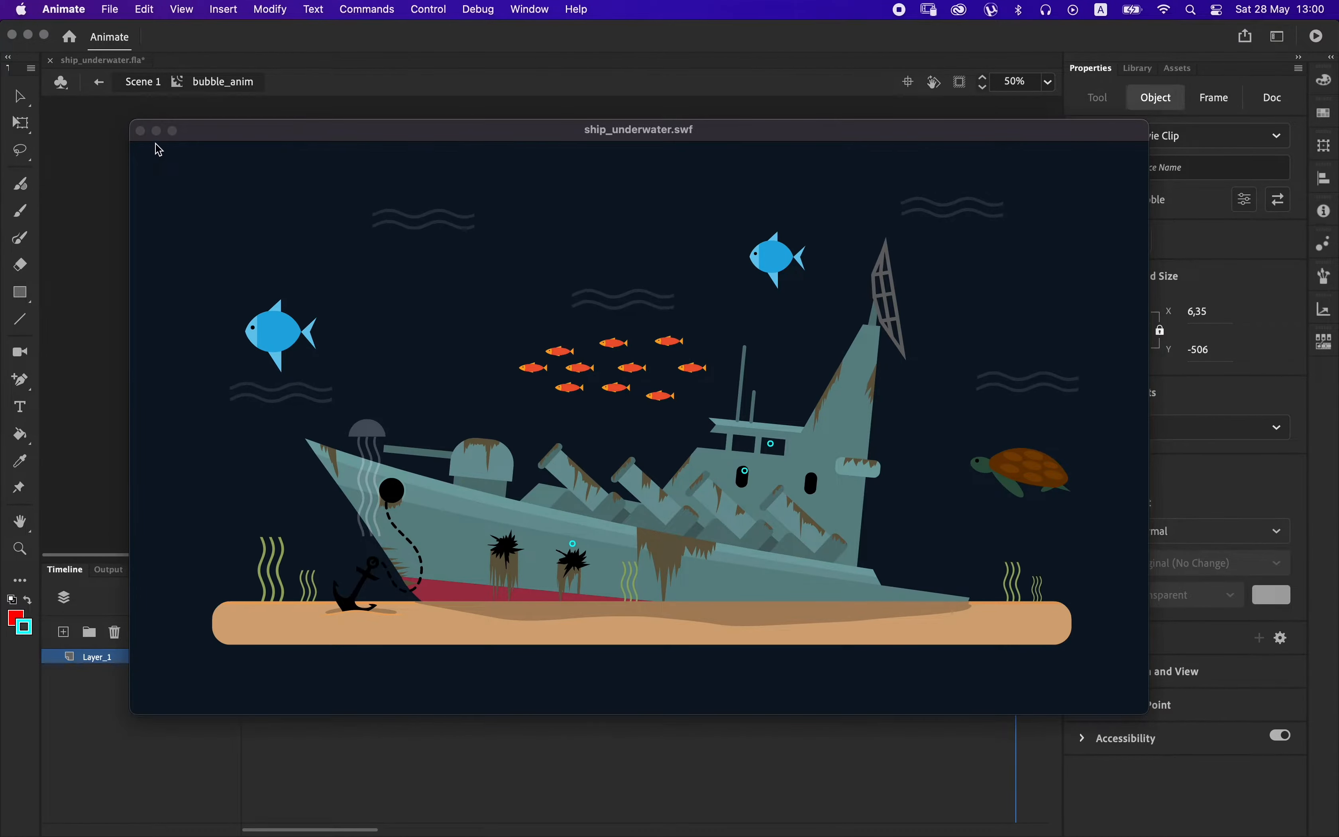
left_click(140, 130)
Slow the bubble's rise by inserting extra frames into the Layer_1 tween, and preview the movie.
left_click_drag(372, 657, 742, 659)
key("super+Return")
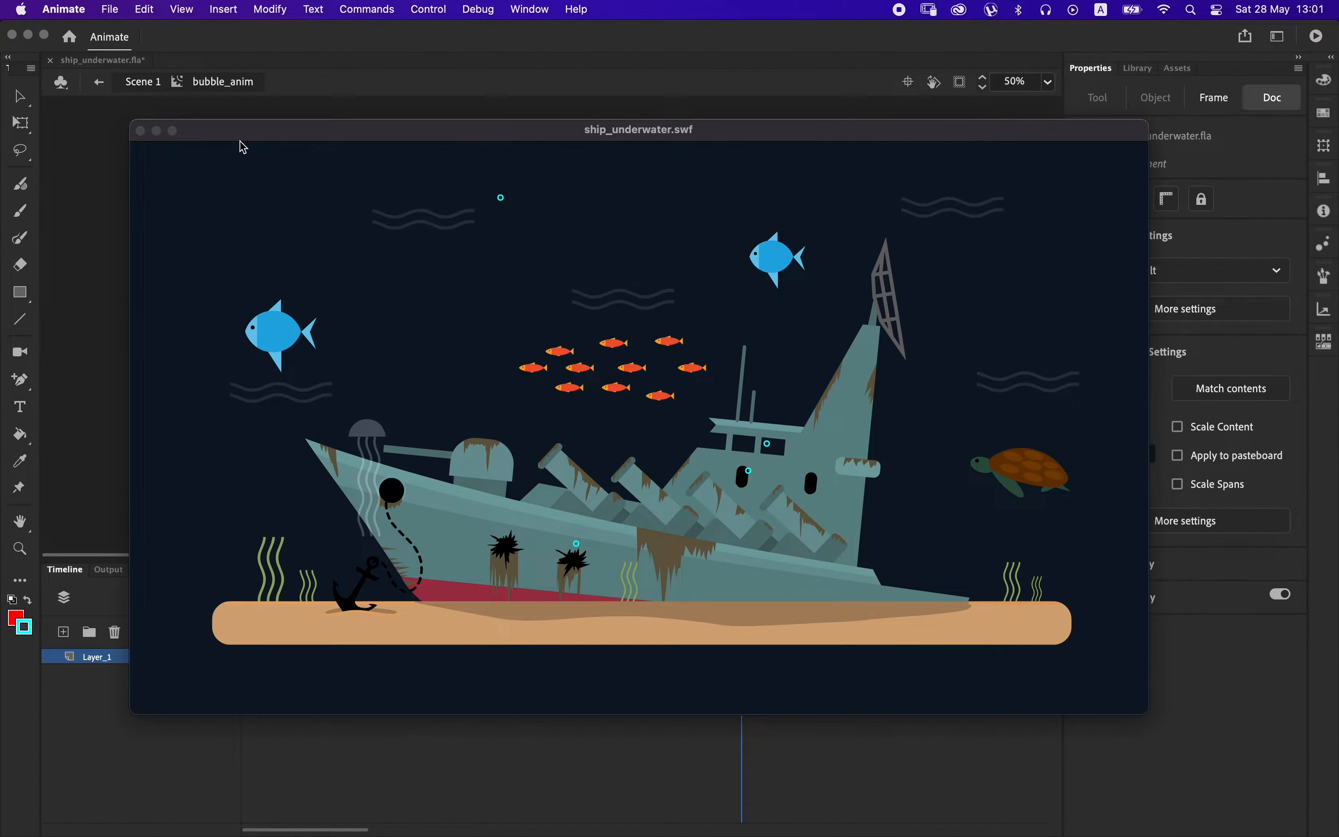
left_click(139, 130)
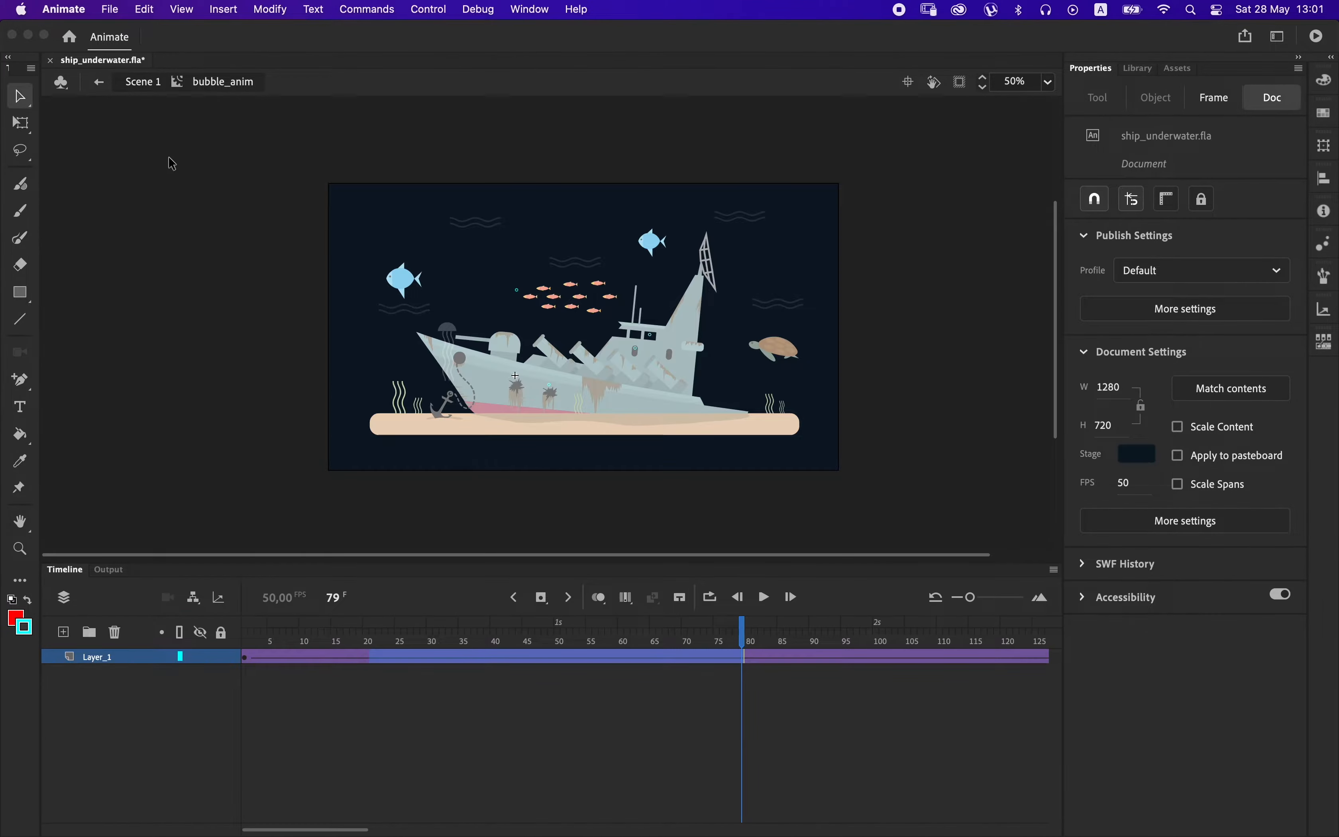
Open the nested bubble symbol and shift the bubble farther sideways at frame 50 to widen its sway.
left_click(761, 695)
mouse_move(357, 826)
left_mouse_down()
mouse_move(389, 824)
mouse_move(378, 824)
left_mouse_up()
left_click_drag(277, 637, 205, 632)
key("super+equal")
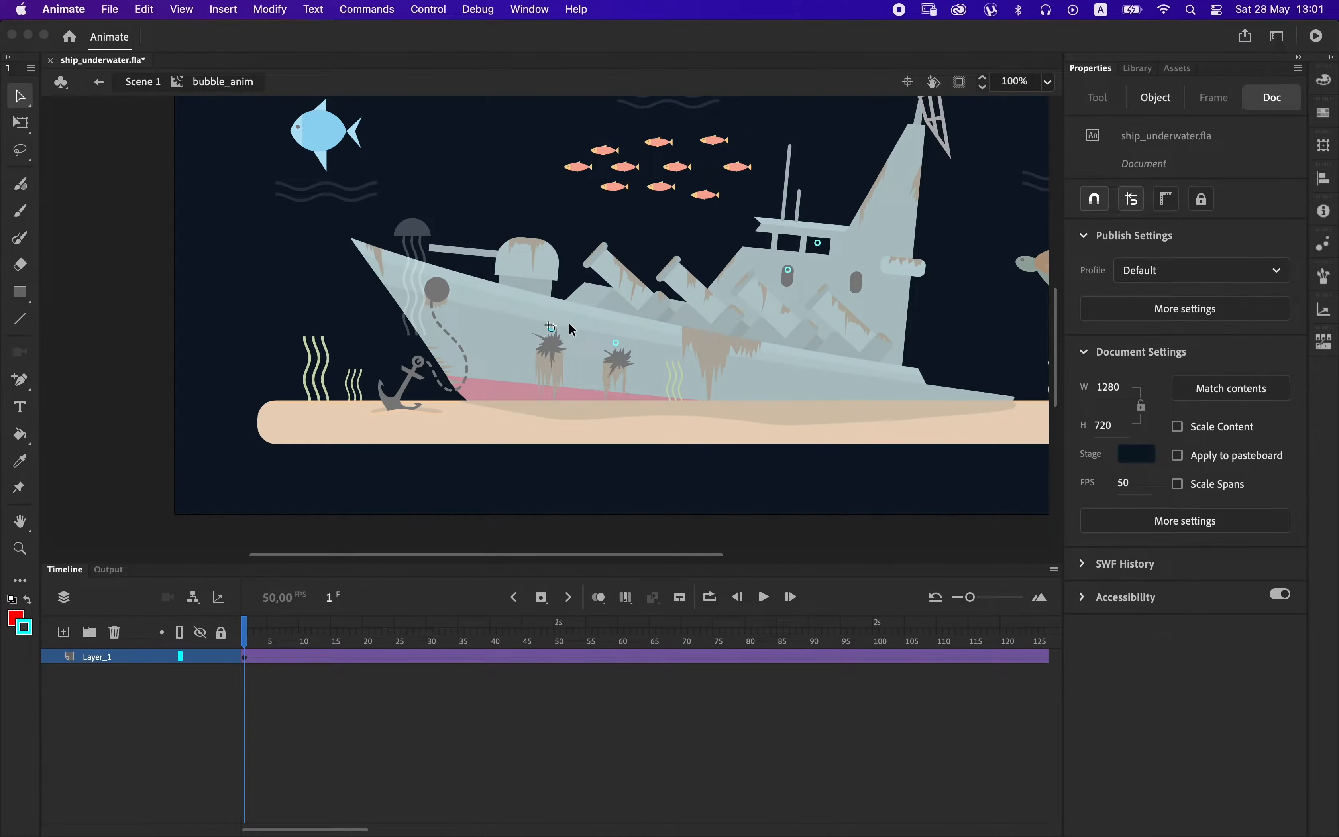
double_click(551, 327)
left_click(338, 660)
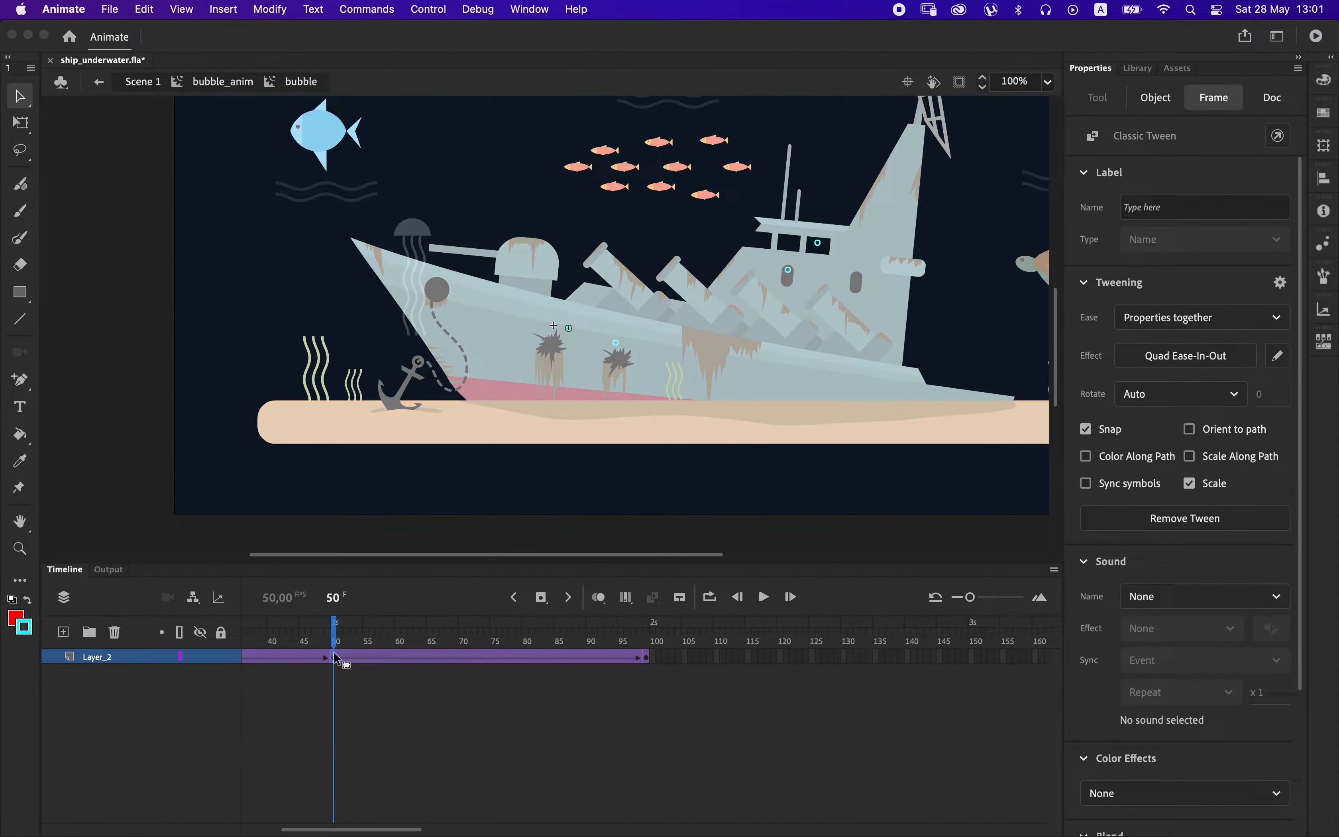
Preview the movie to check the bubble's wider sway, and return to Scene 1.
left_click_drag(380, 638, 221, 603)
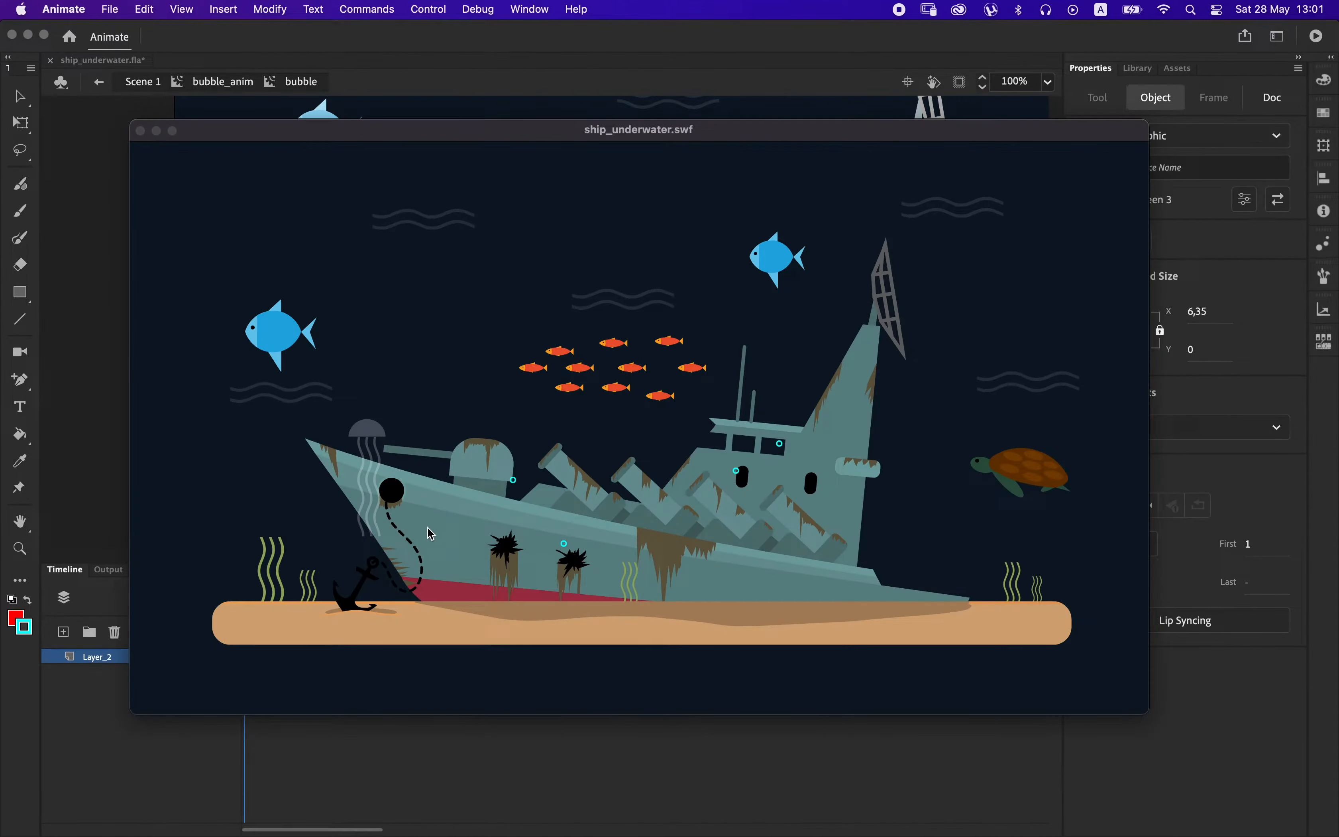
left_click(141, 132)
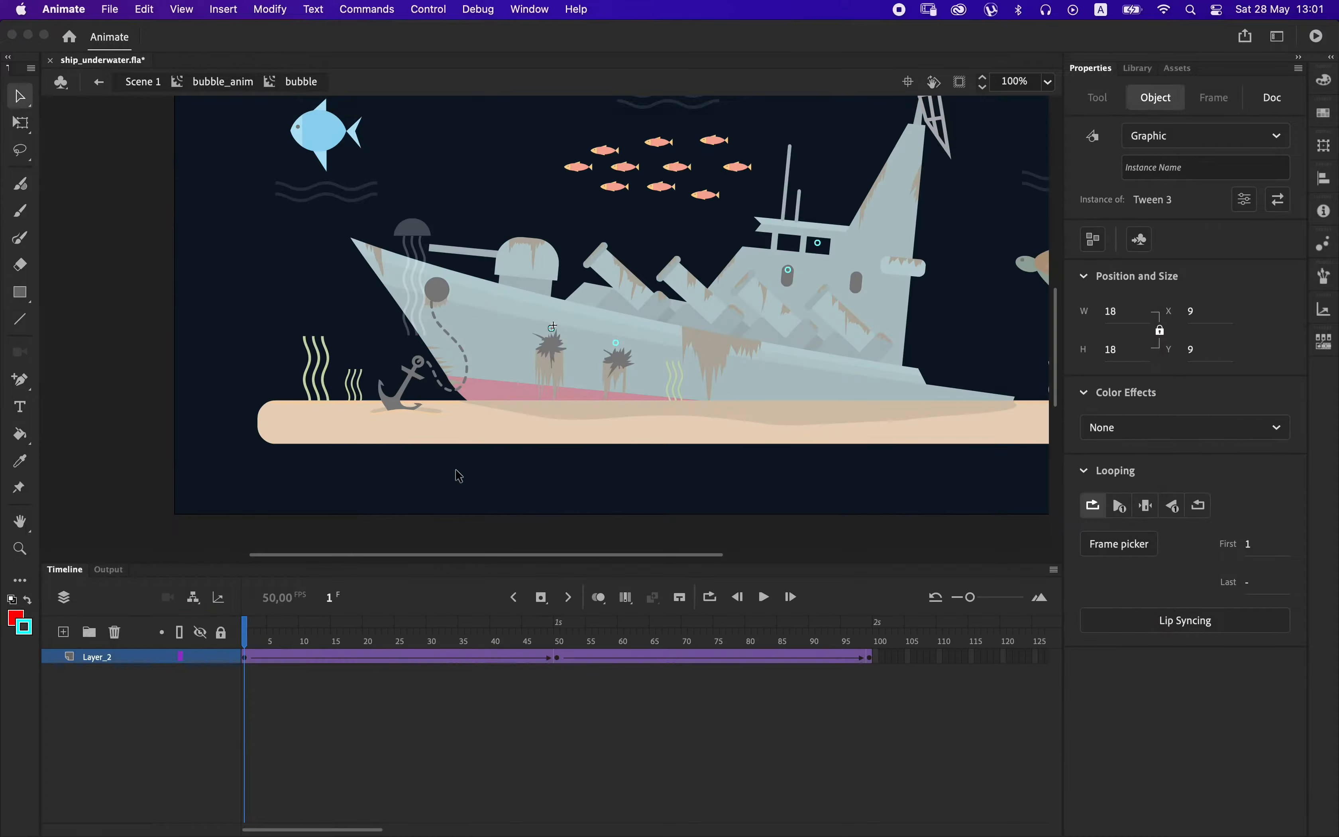
left_click(454, 544)
double_click(389, 536)
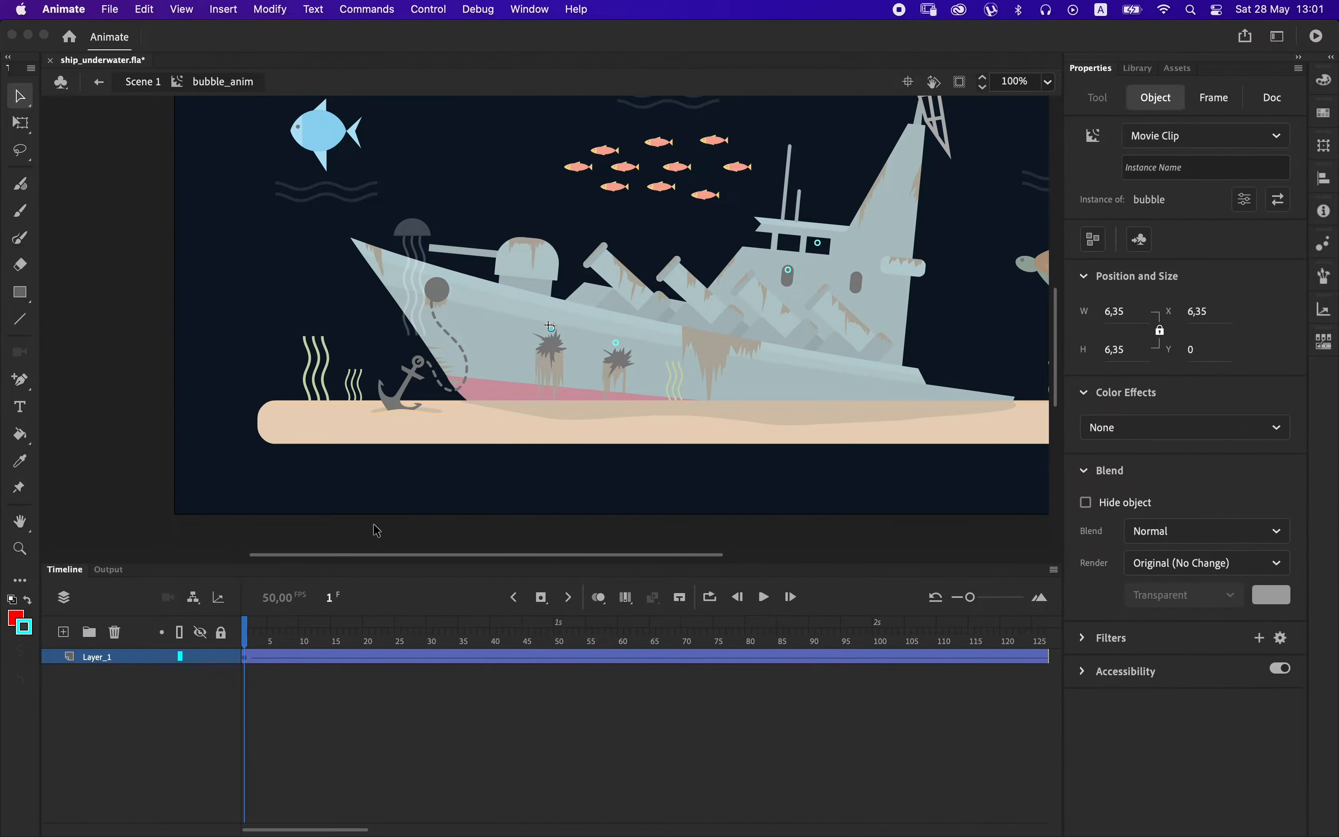
double_click(383, 538)
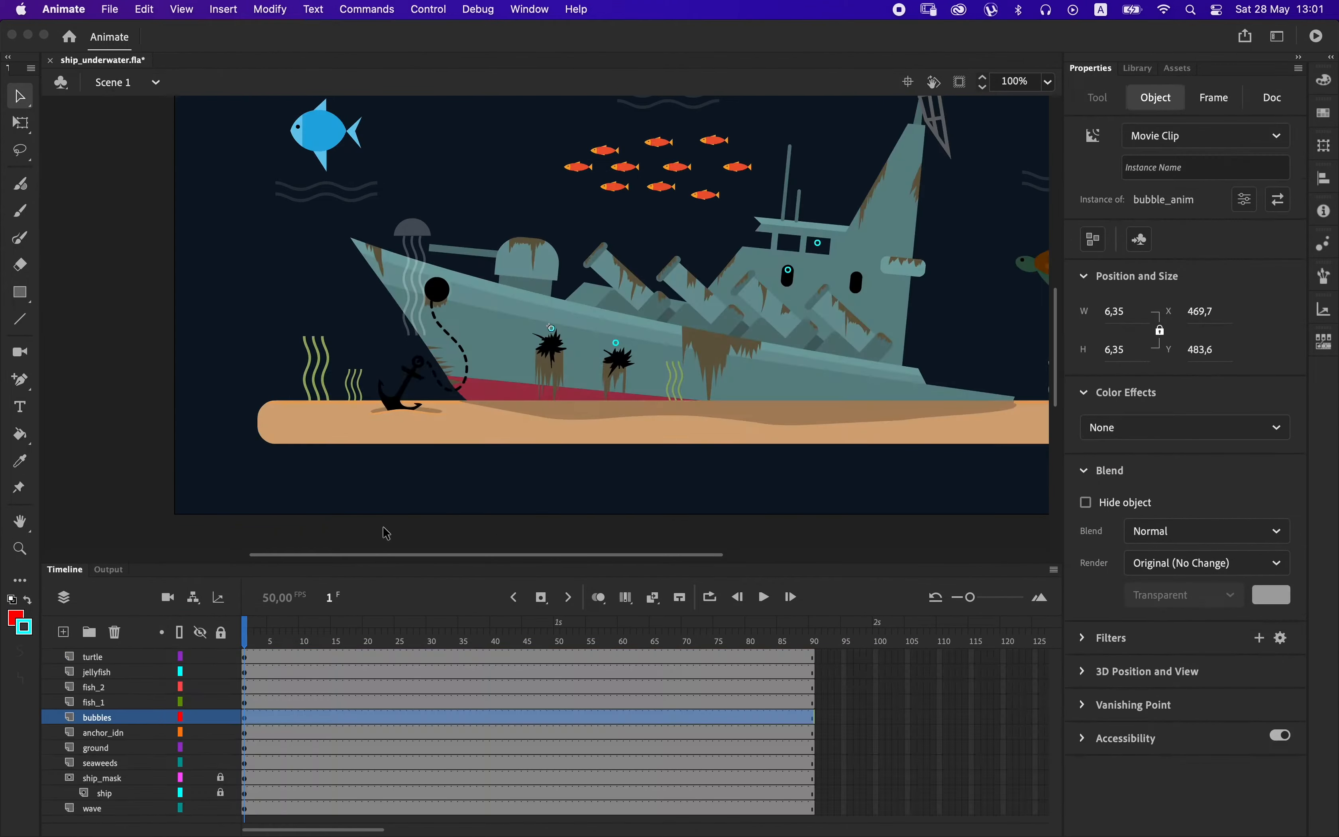
Open the bubble_anim symbol, scrub through the start of its rise, and return to Scene 1.
double_click(555, 335)
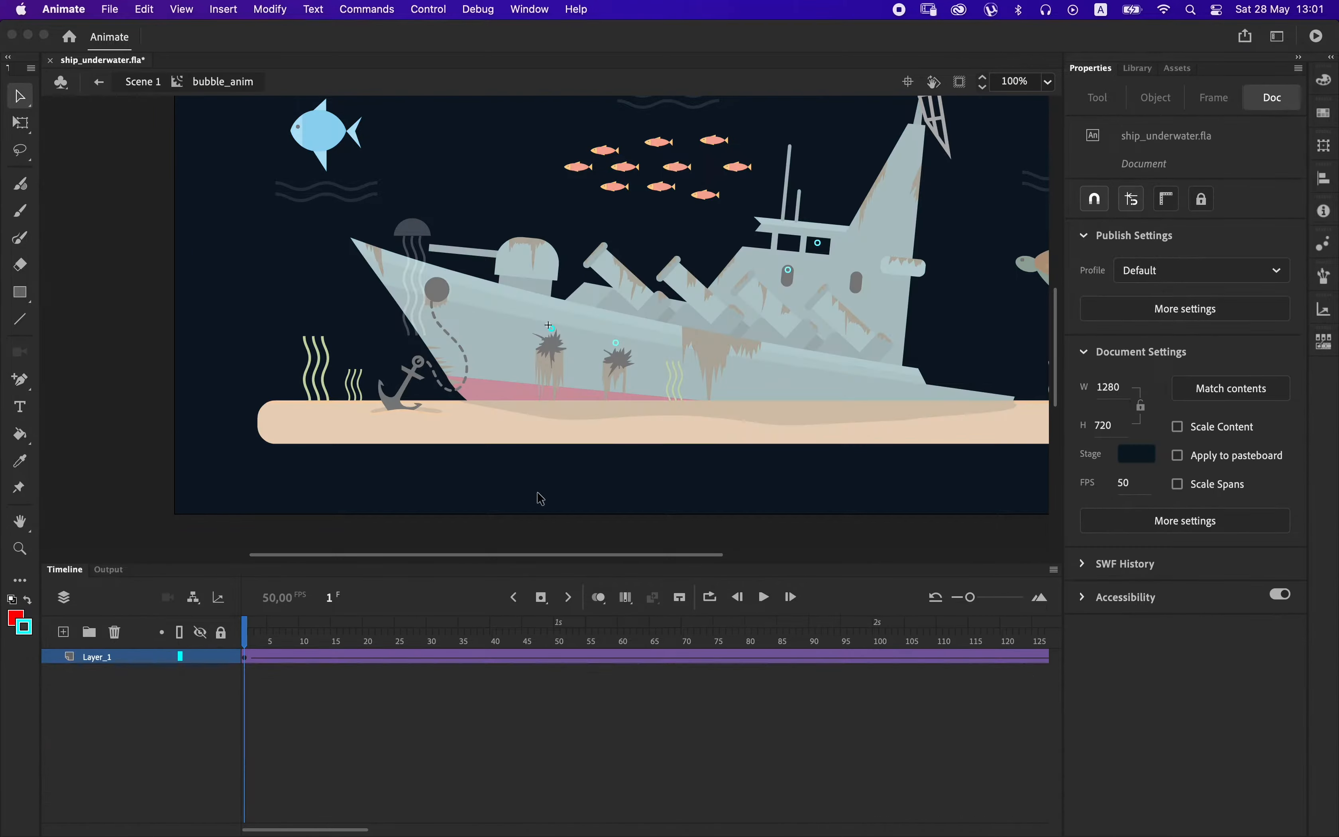
left_click_drag(457, 639, 320, 641)
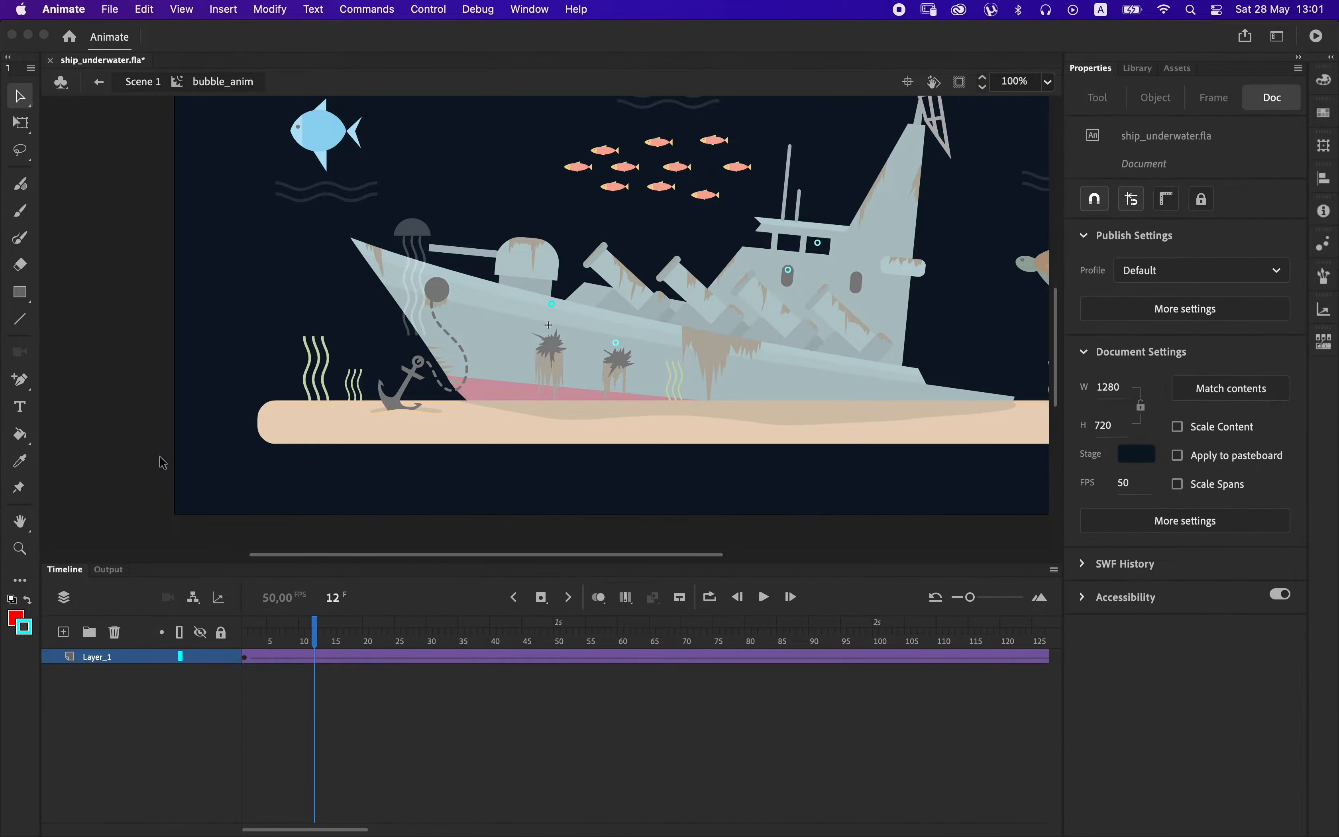
double_click(167, 461)
Convert the bubble above the ship's front hull hole into a movie clip symbol named bubble_anime_01.
right_click(553, 341)
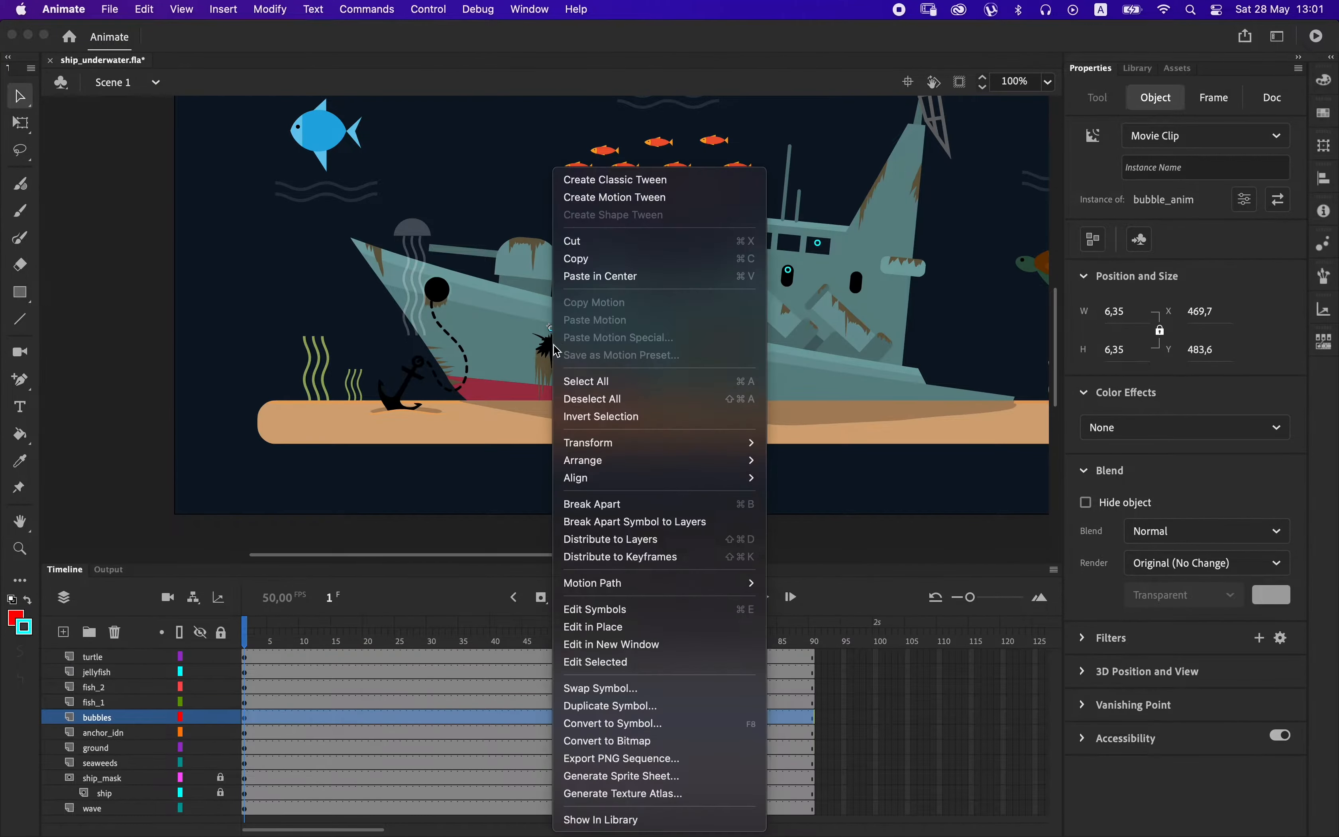
left_click(617, 725)
type("bubble_anime_01")
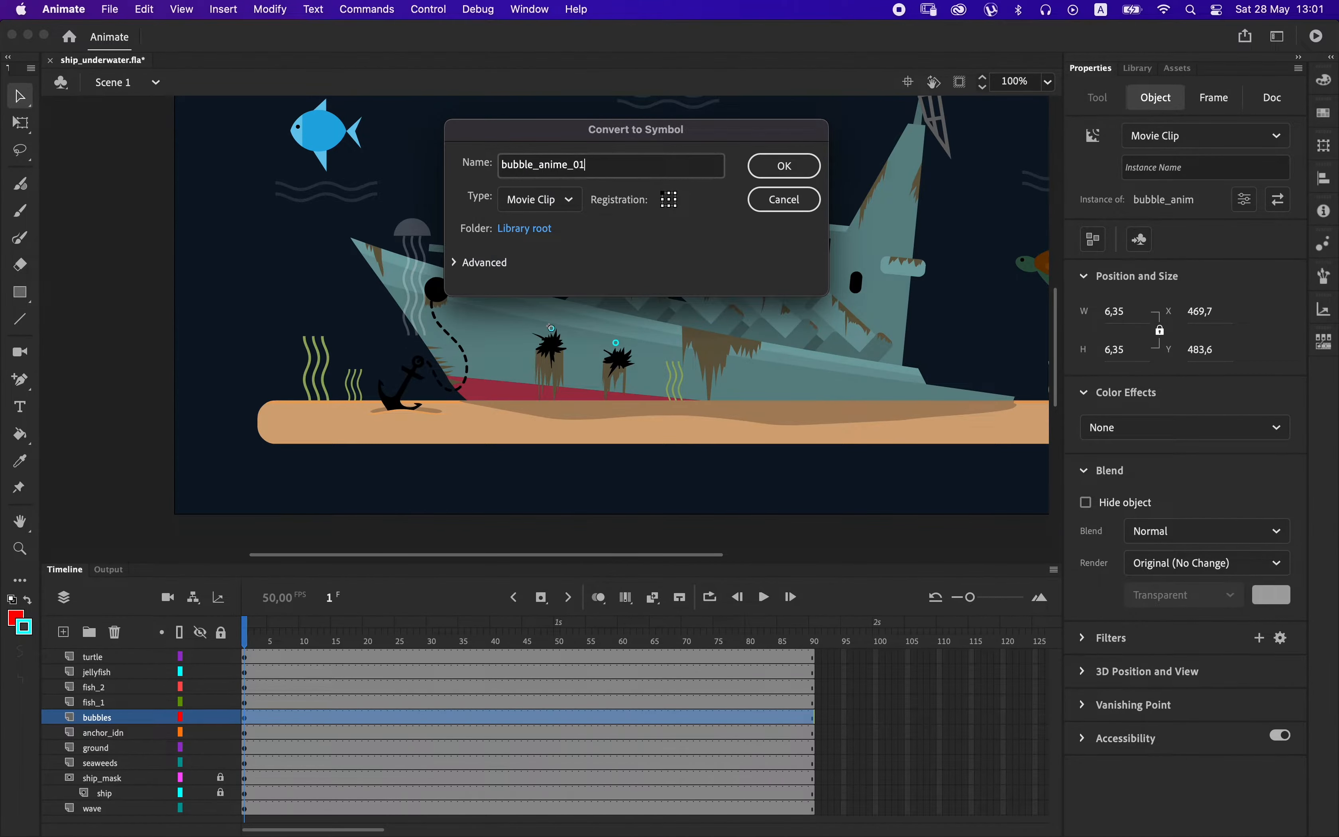
key("Return")
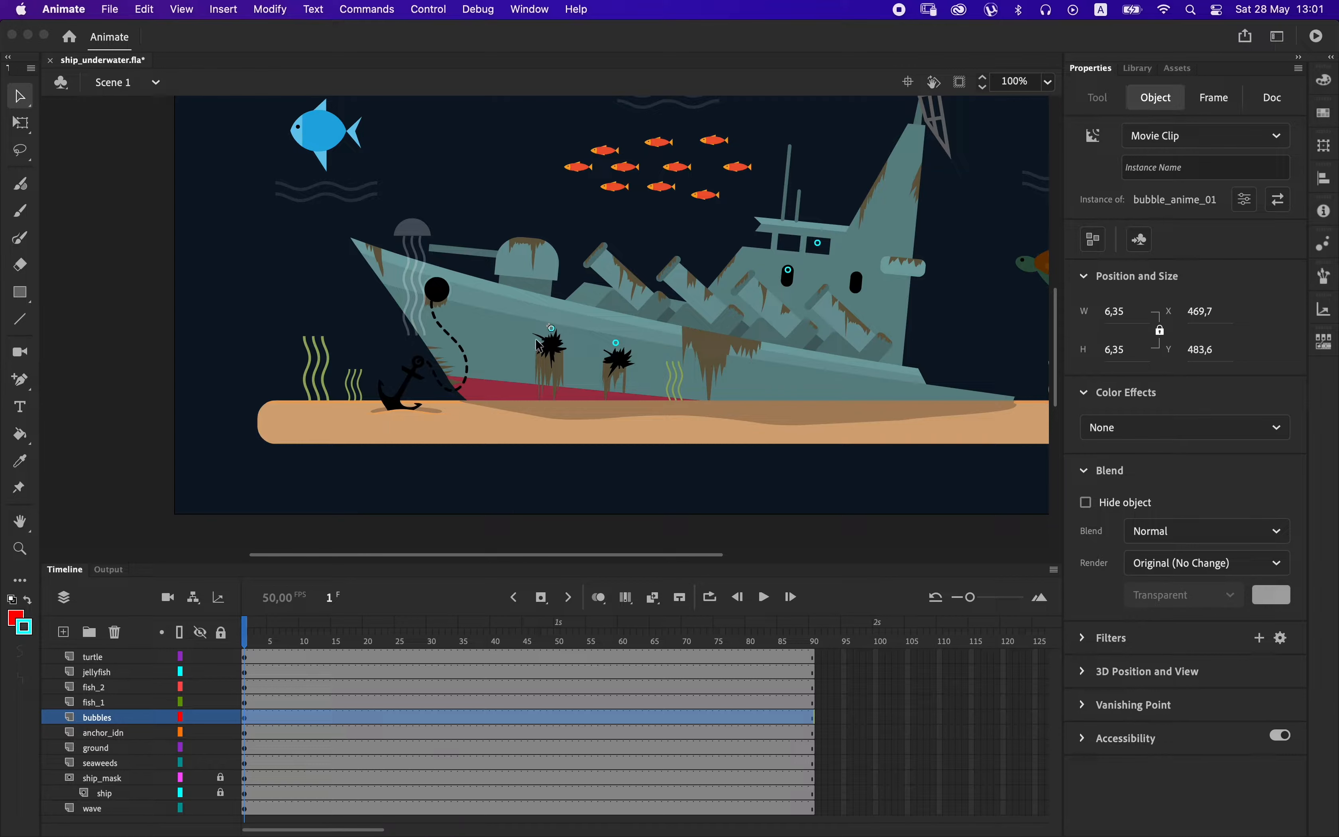
Open bubble_anime_01 and place a copy of its bubble on a new layer above Layer_1.
double_click(541, 338)
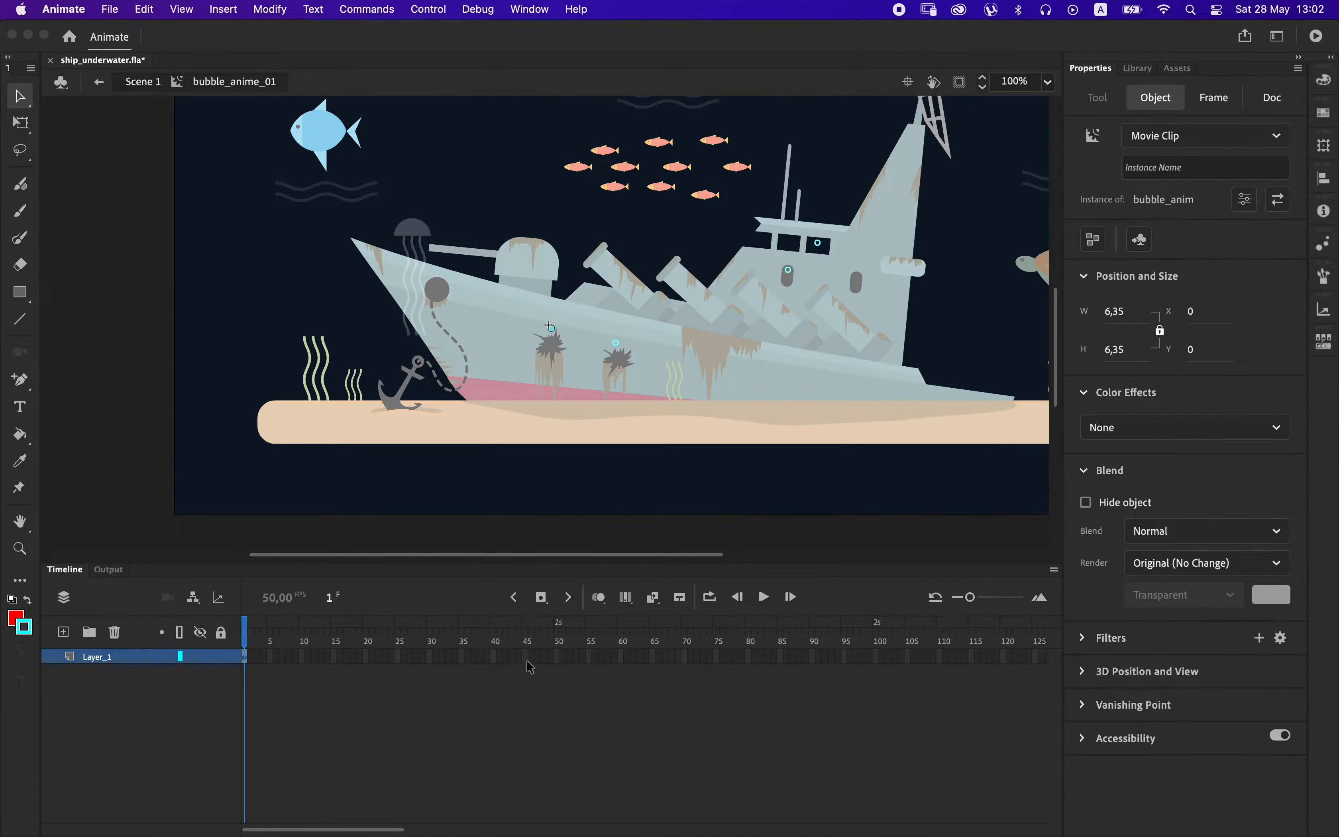
left_click(557, 657)
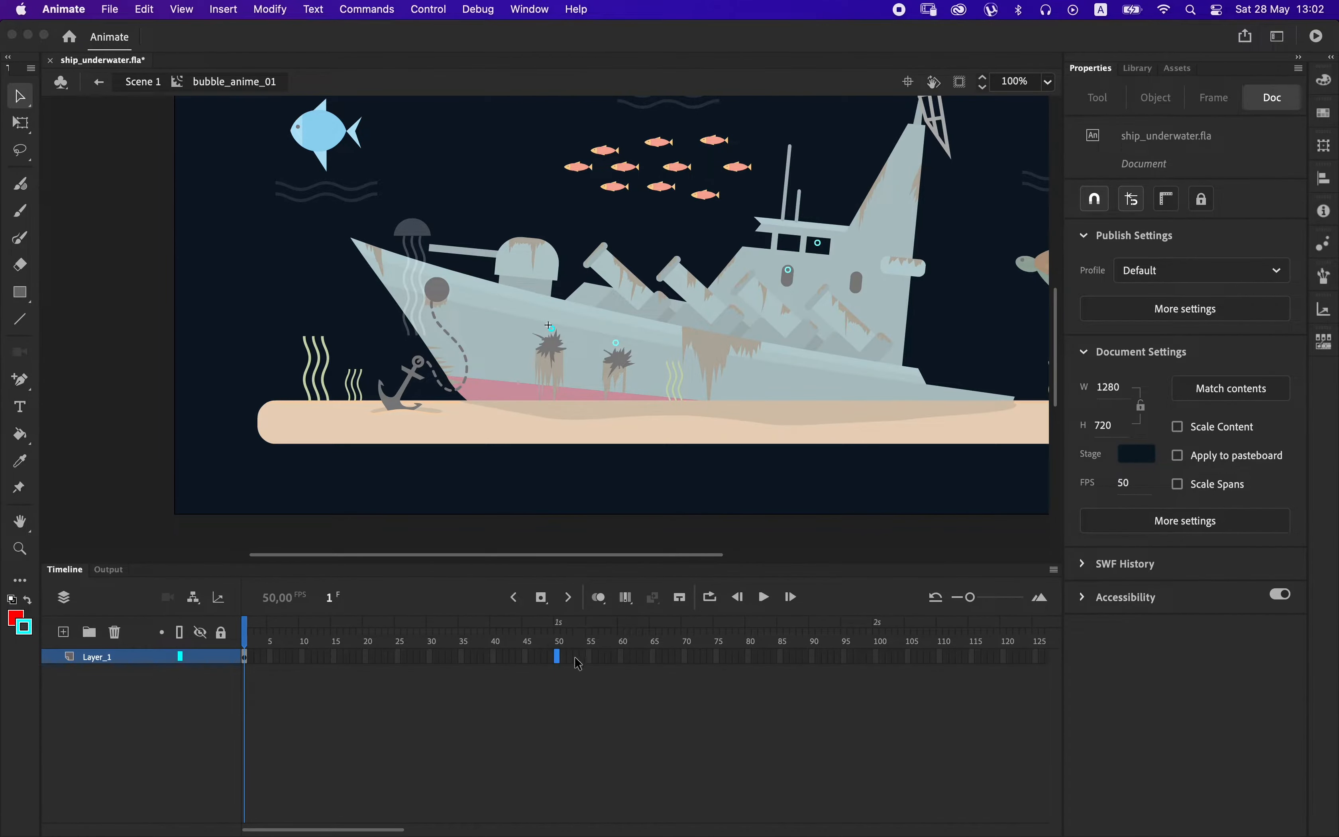
left_click(88, 659)
left_click(63, 631)
left_click(246, 672)
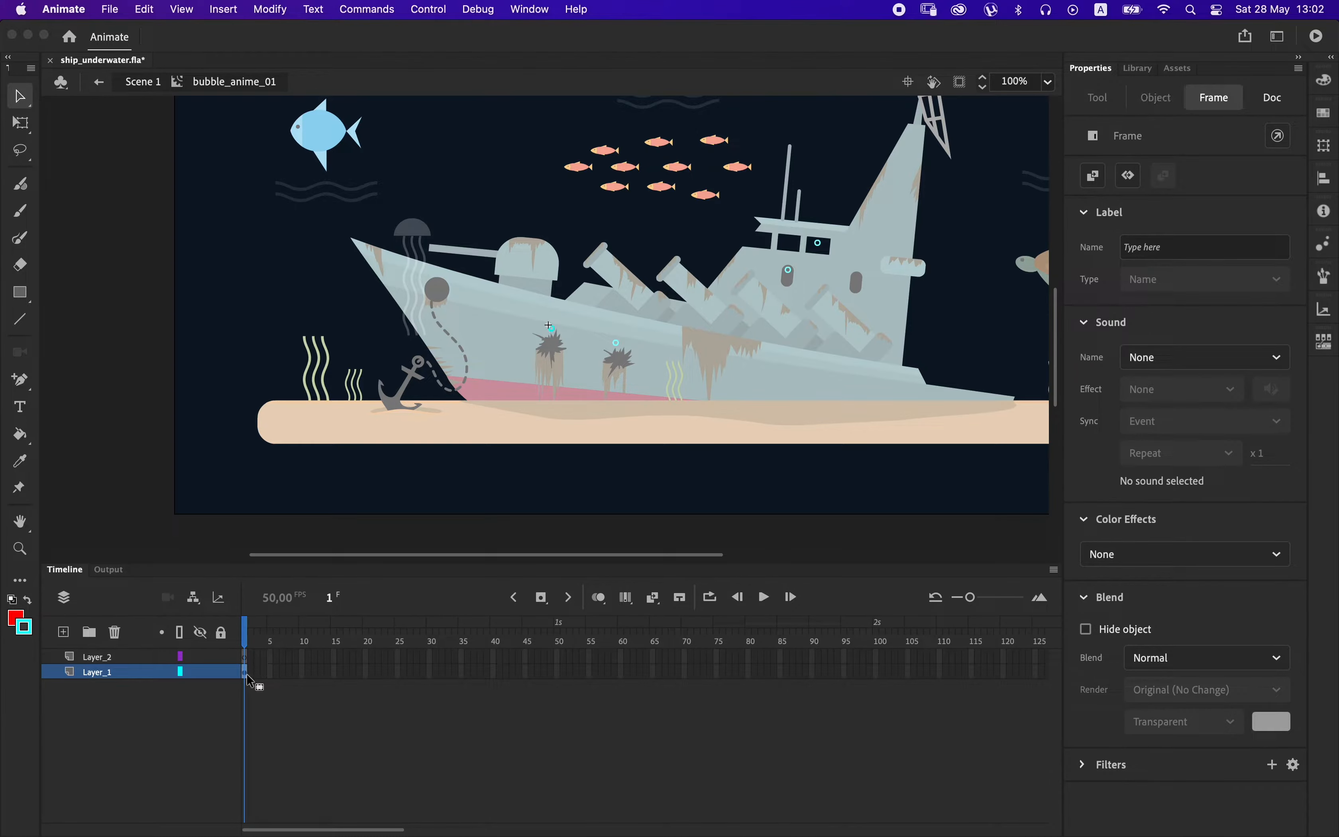
left_click(246, 657)
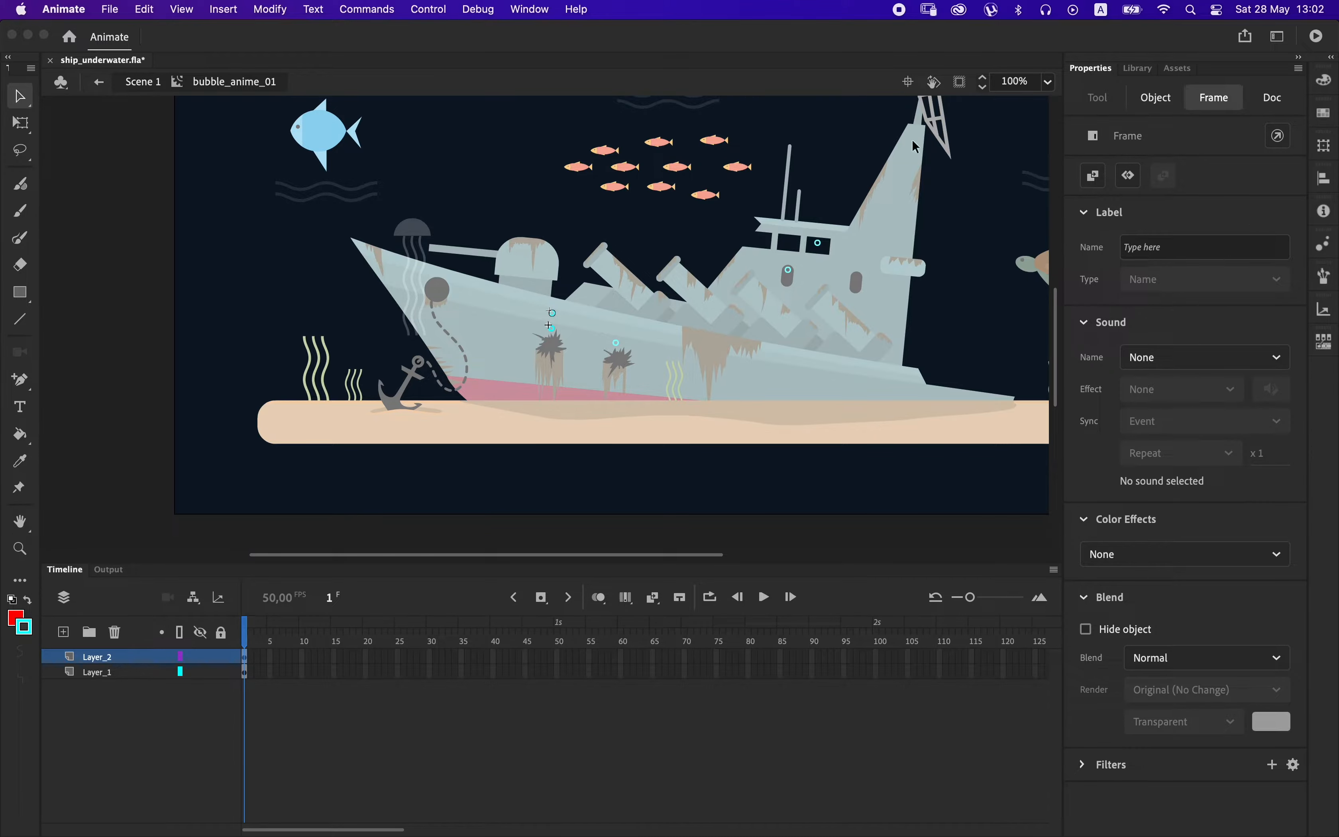
Resize the copied bubble to 10 pixels wide and move it down into the hull hole.
left_click(21, 122)
left_click(1121, 331)
type("10")
key("Return")
left_click(21, 98)
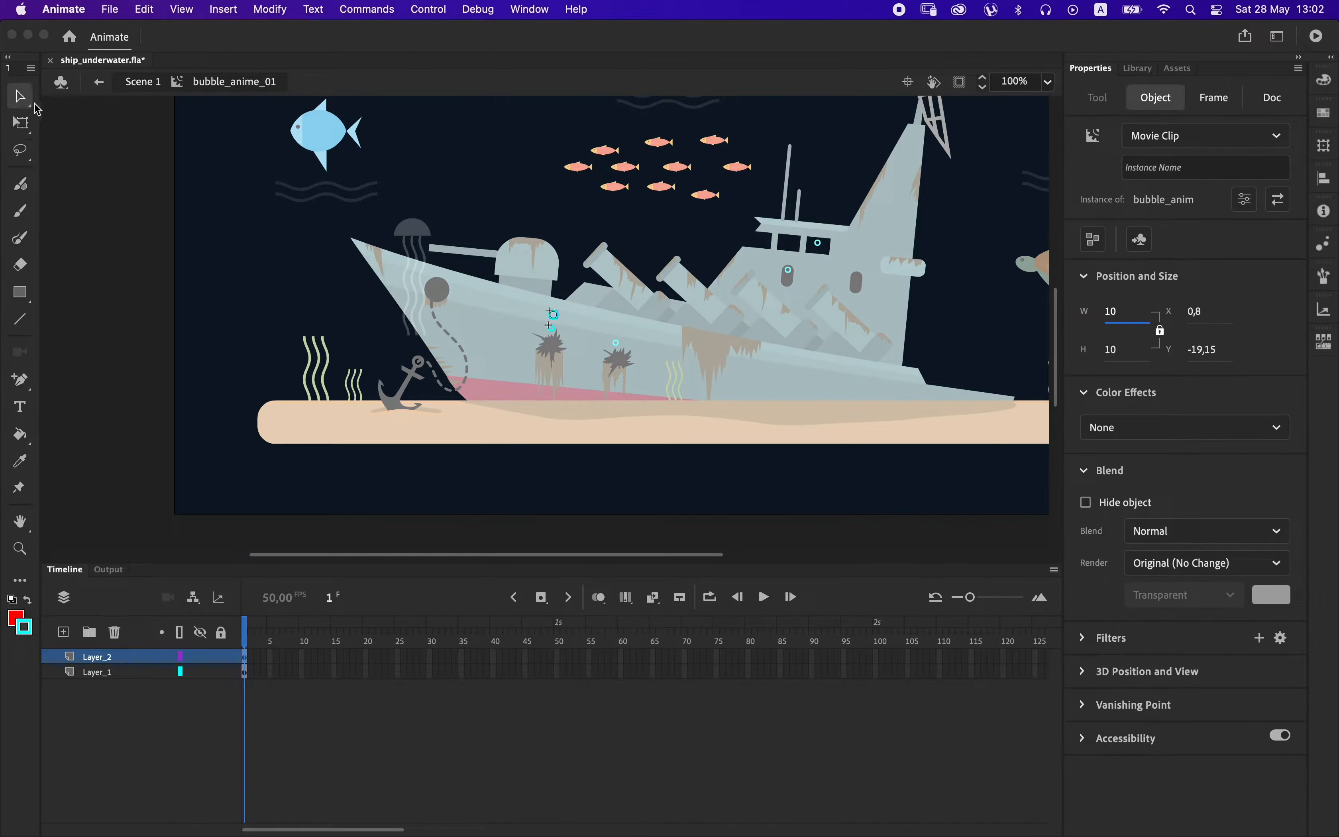
key("super+equal")
left_click_drag(558, 336, 558, 395)
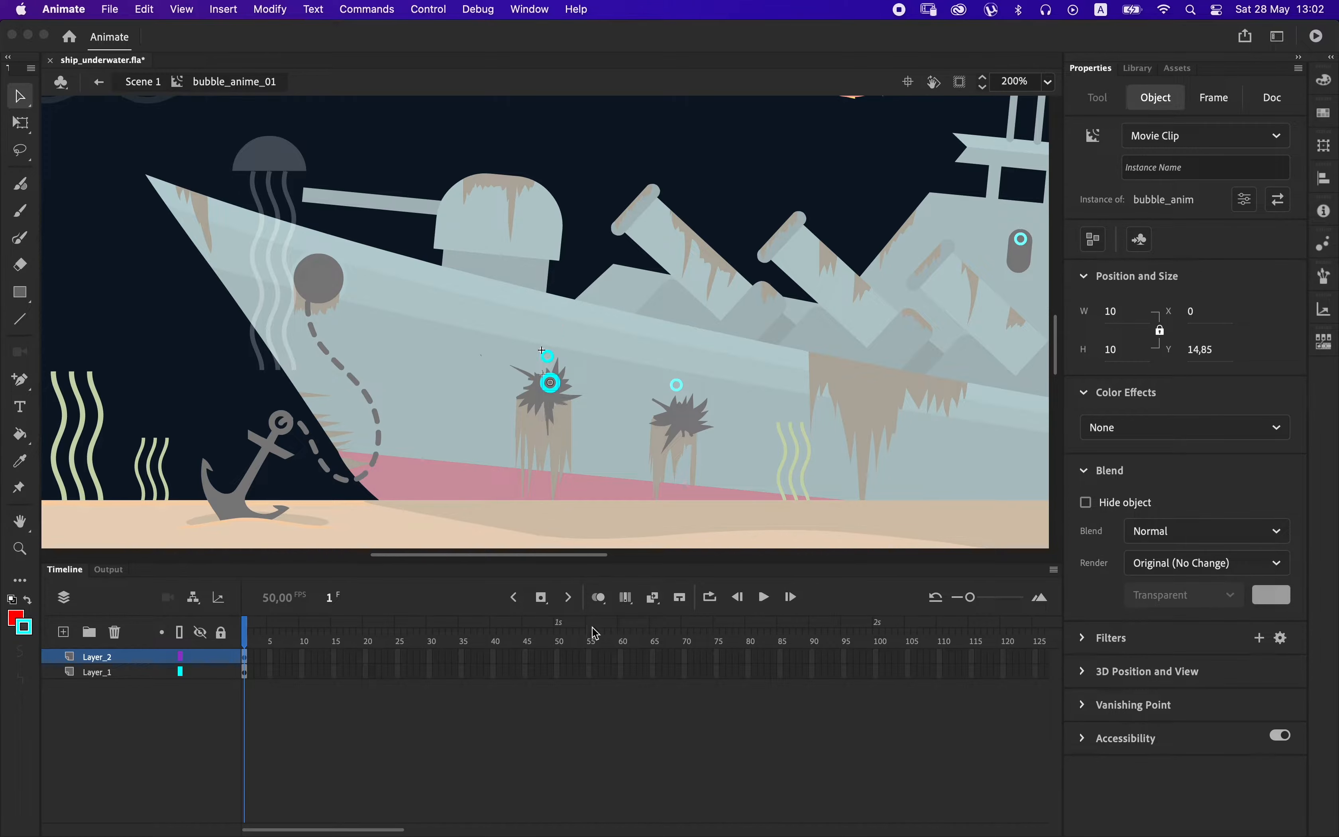
Extend Layer_1 and Layer_2 of bubble_anime_01 to frame 50.
left_click_drag(556, 657, 560, 679)
key("F5")
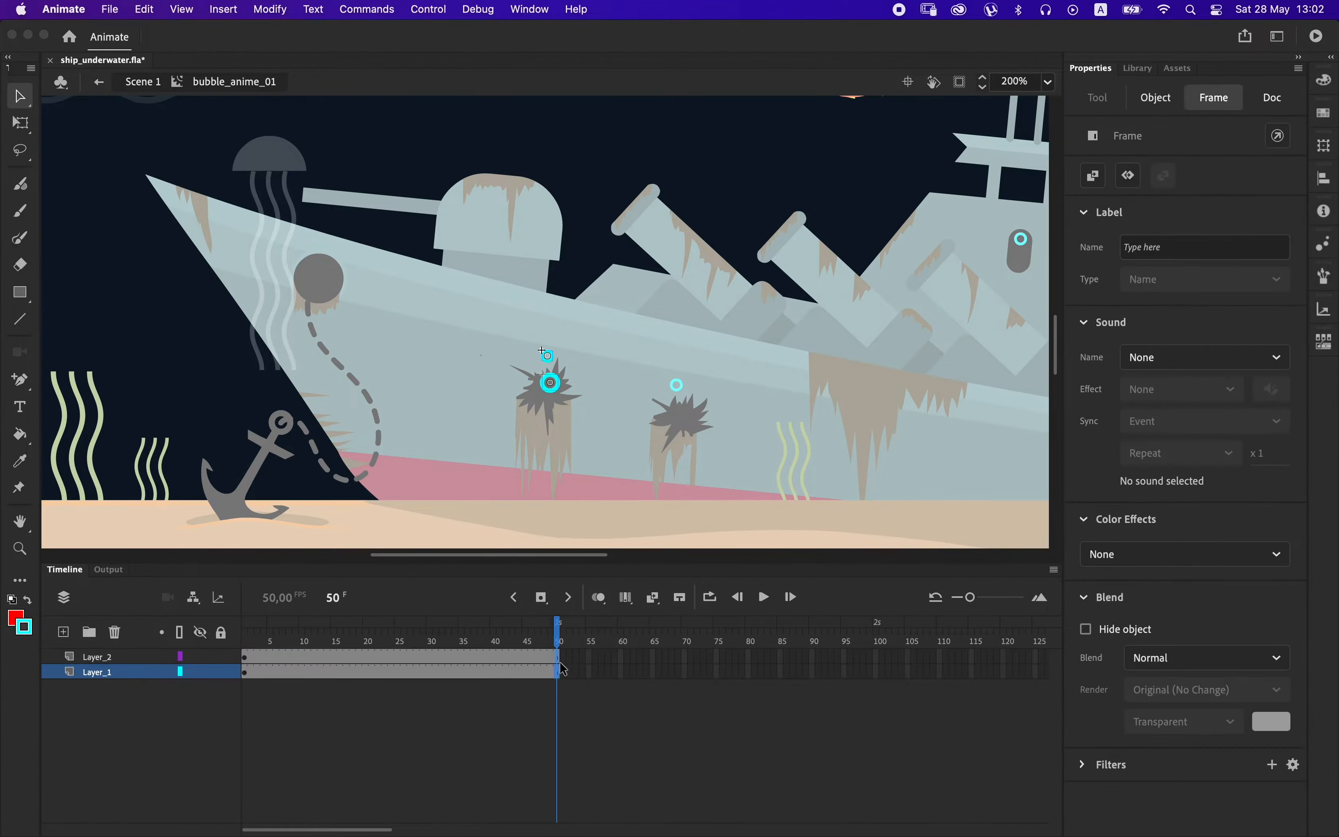
double_click(644, 427)
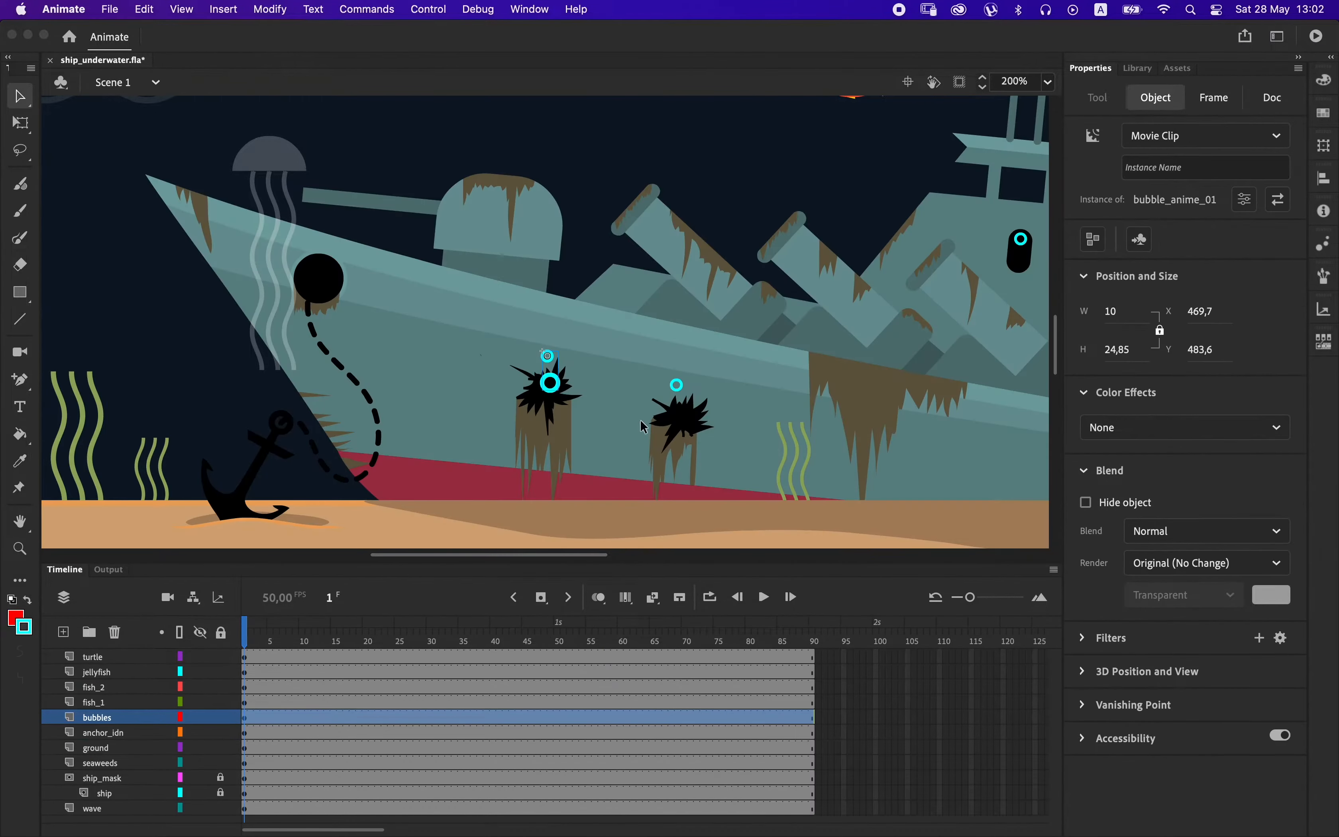
double_click(550, 382)
left_click(558, 657)
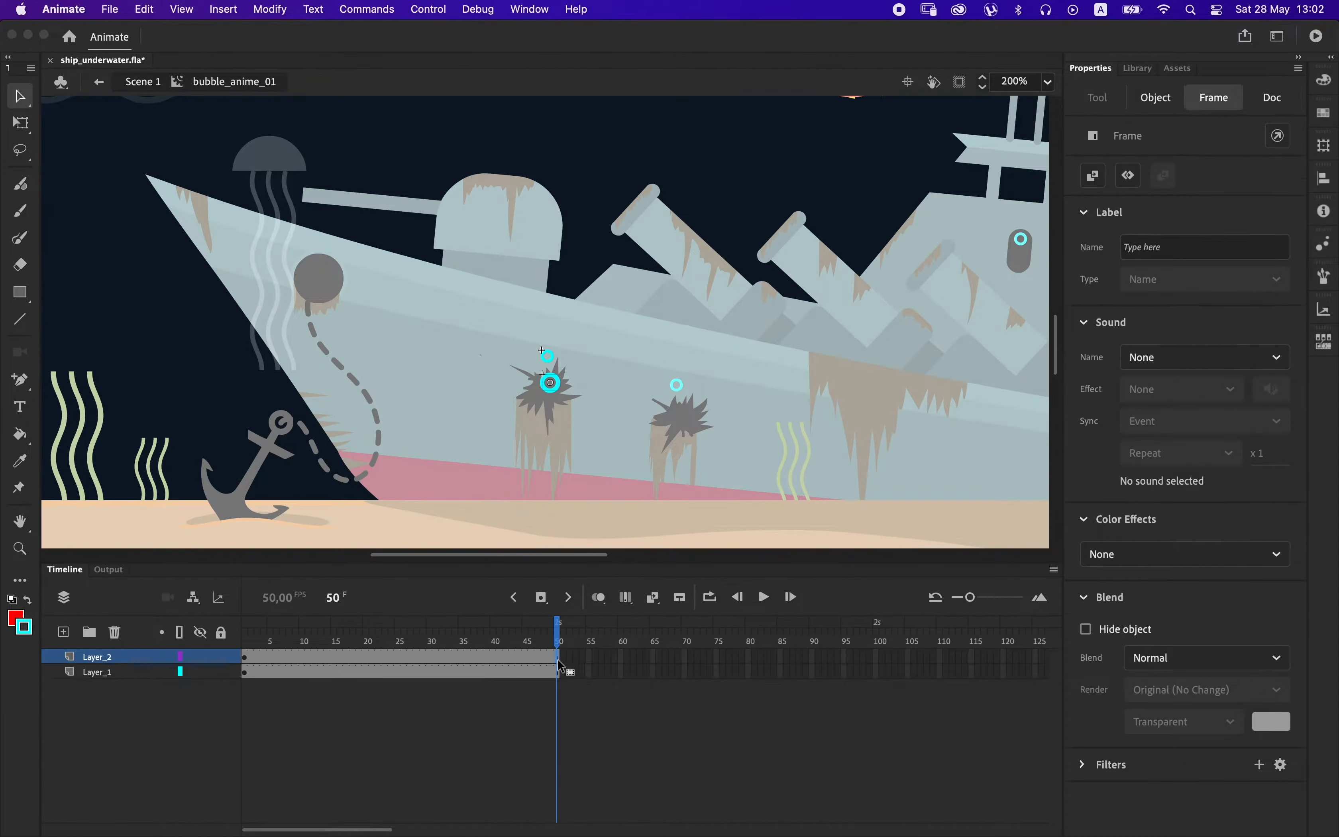
Delay the Layer_2 bubble's first keyframe to frame 16 and shift the Layer_1 bubble down into the hull hole.
left_click_drag(245, 658, 340, 657)
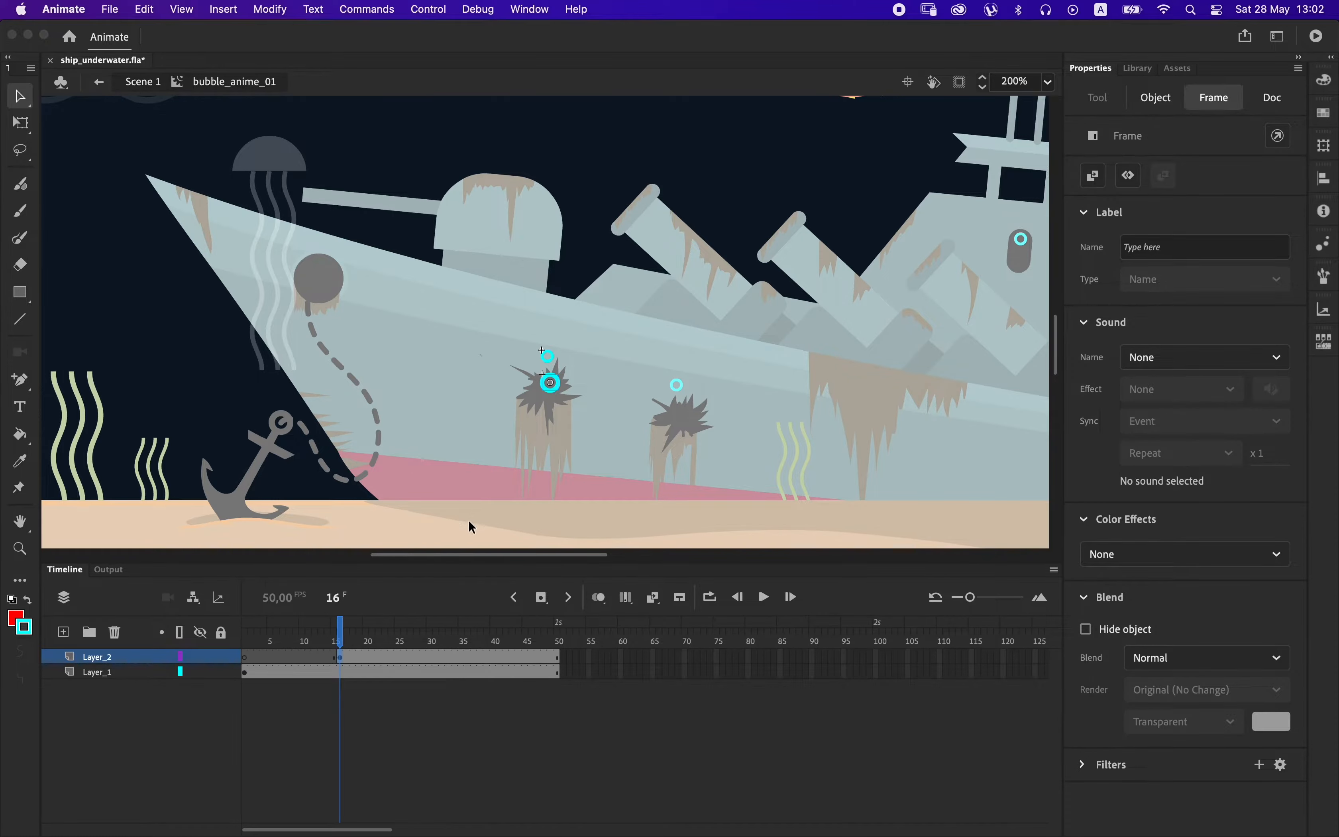
left_click(245, 672)
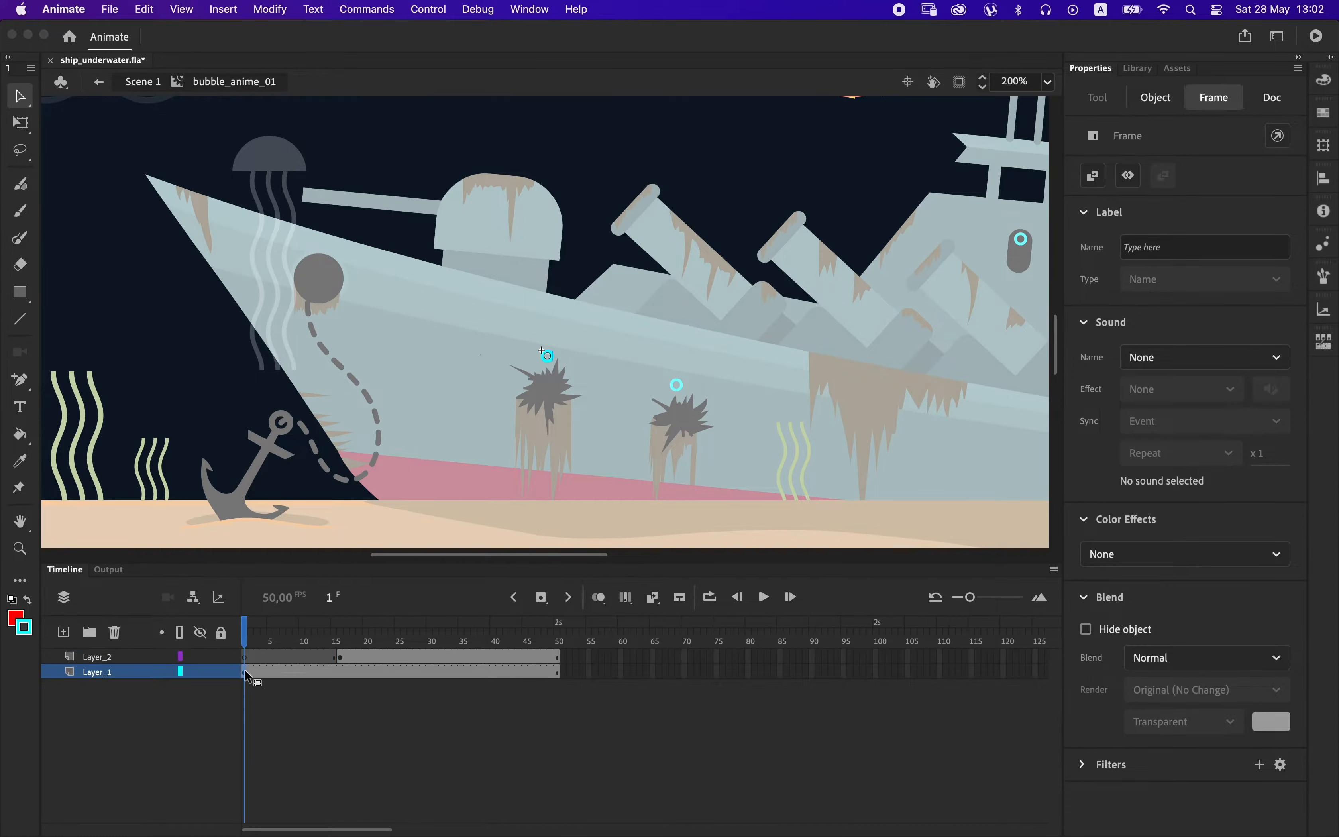
key("shift+Down")
key("shift+Down")
key("shift+Down")
key("shift+Down")
left_click(342, 658)
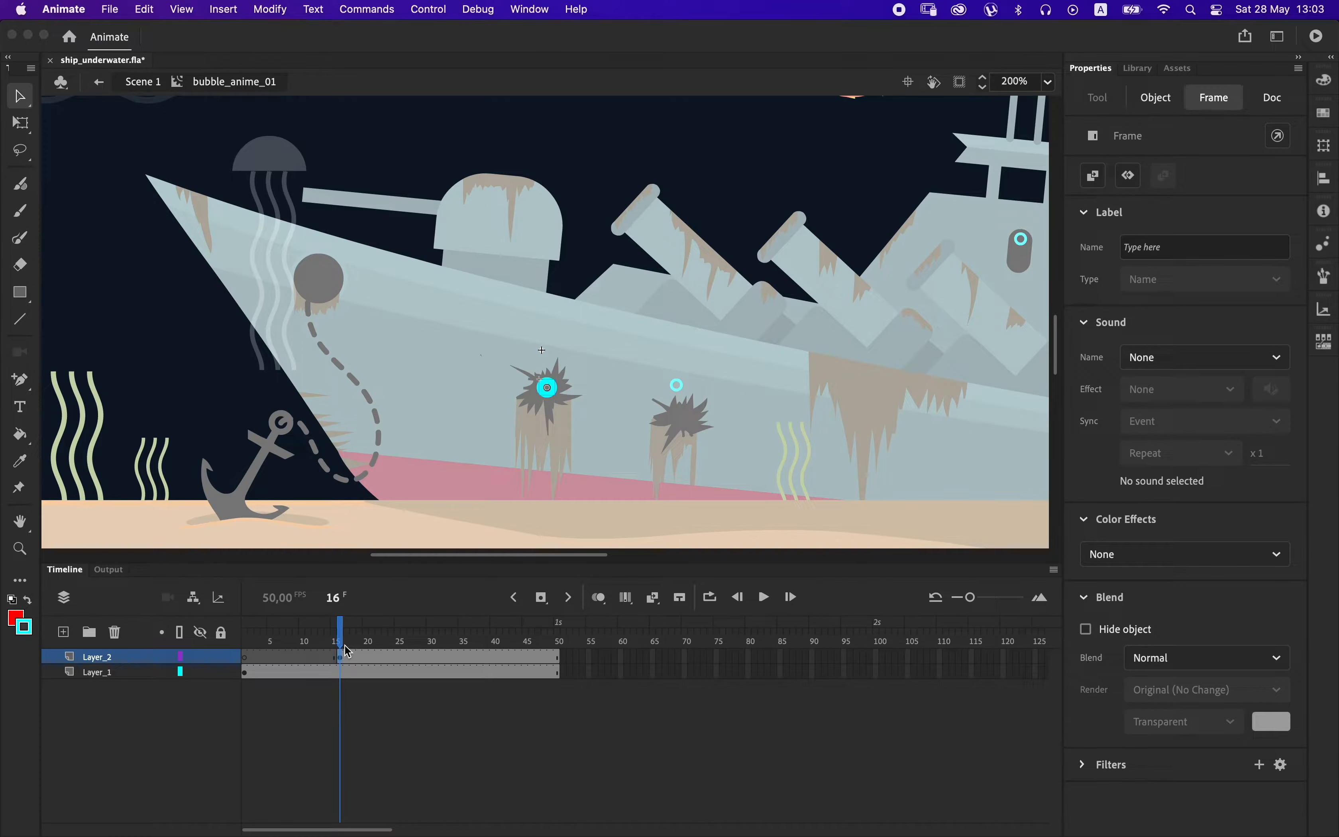
Add Layer_3 with a stop() action on a keyframe at frame 50, and save the file.
left_click(557, 657)
left_click(58, 636)
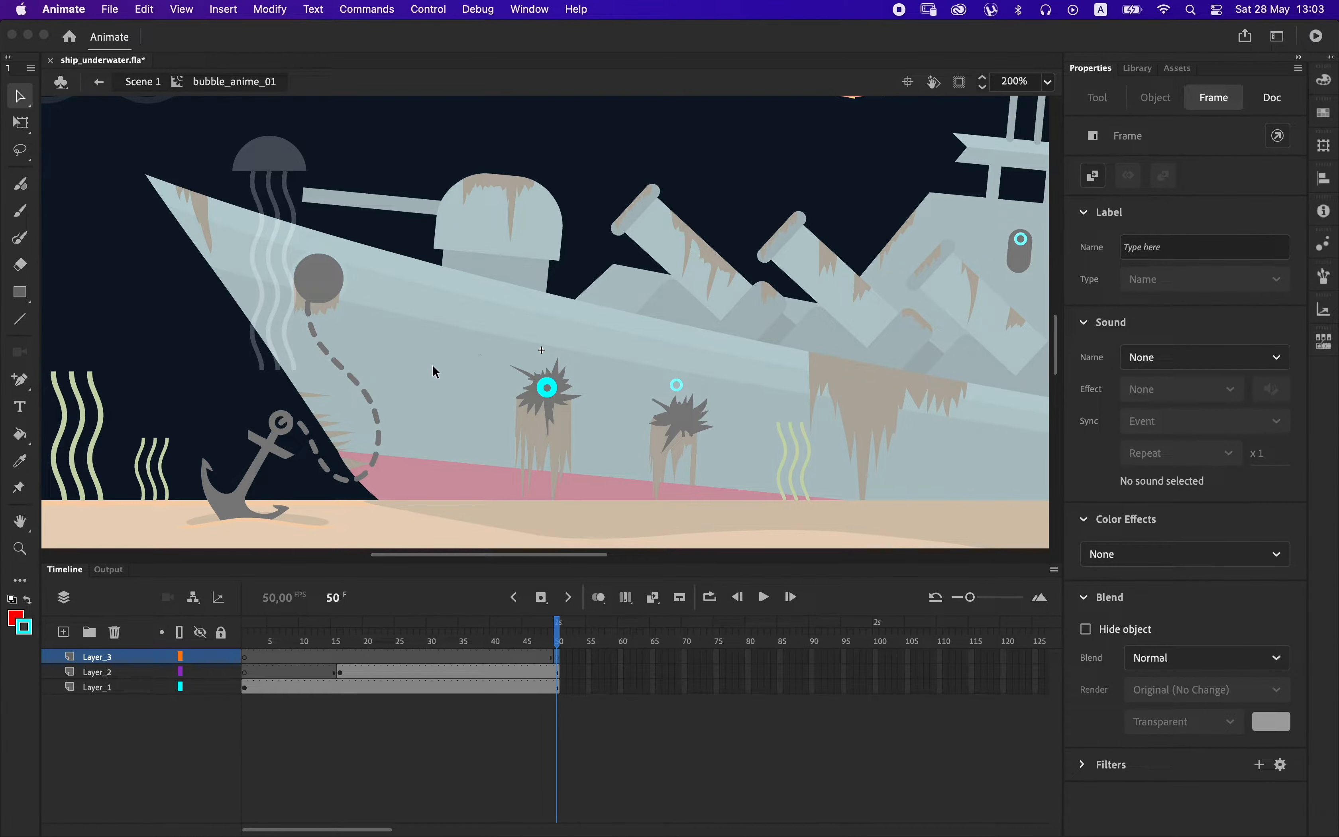
key("F9")
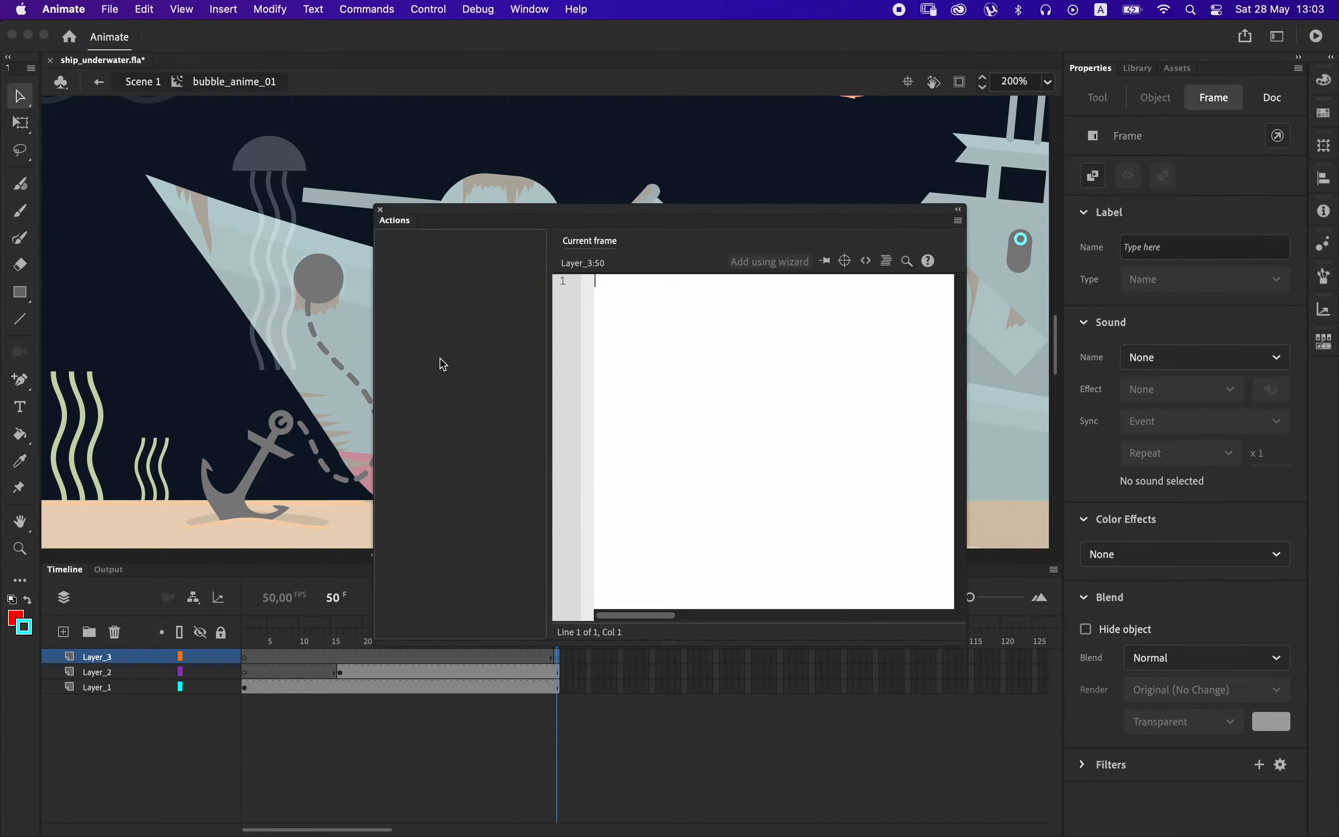
type("stop(")
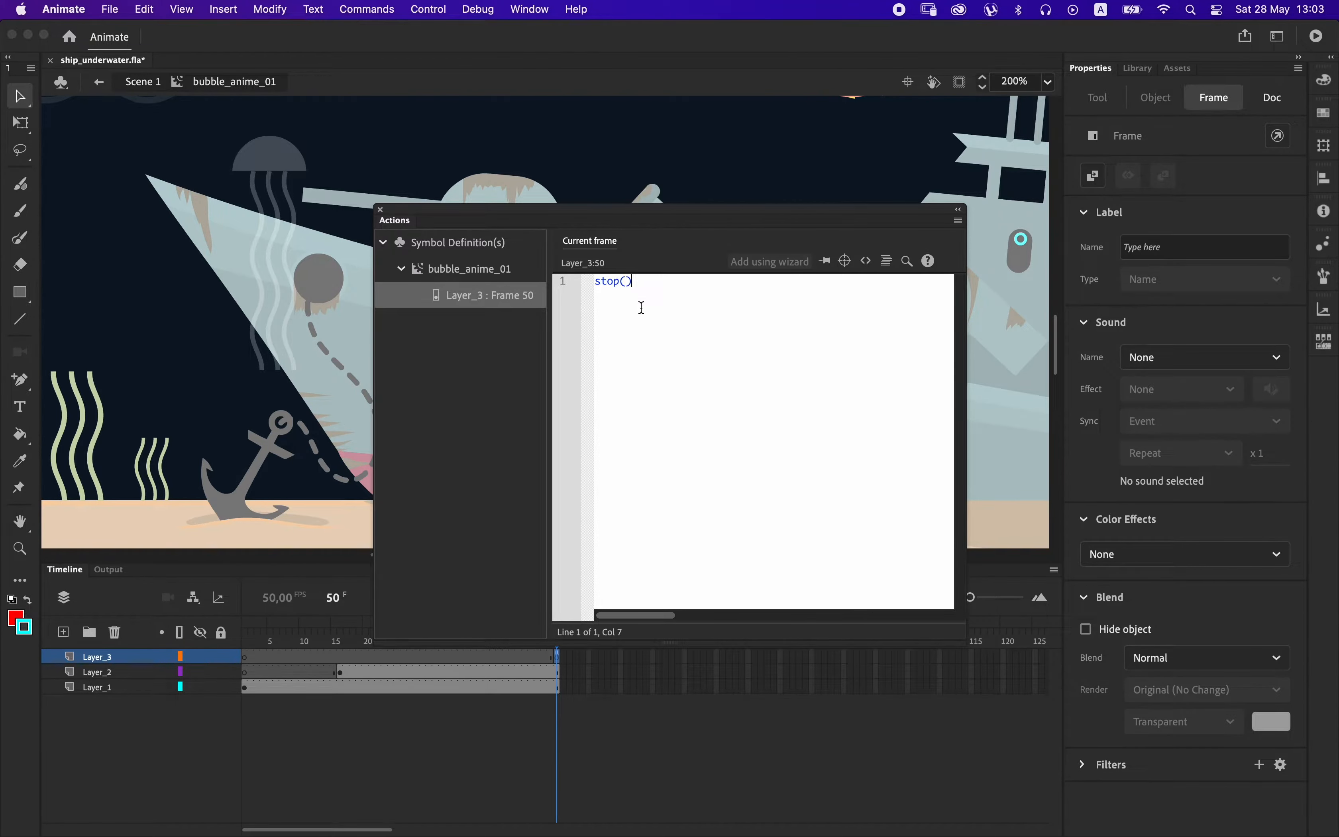
left_click(380, 210)
key("super+s")
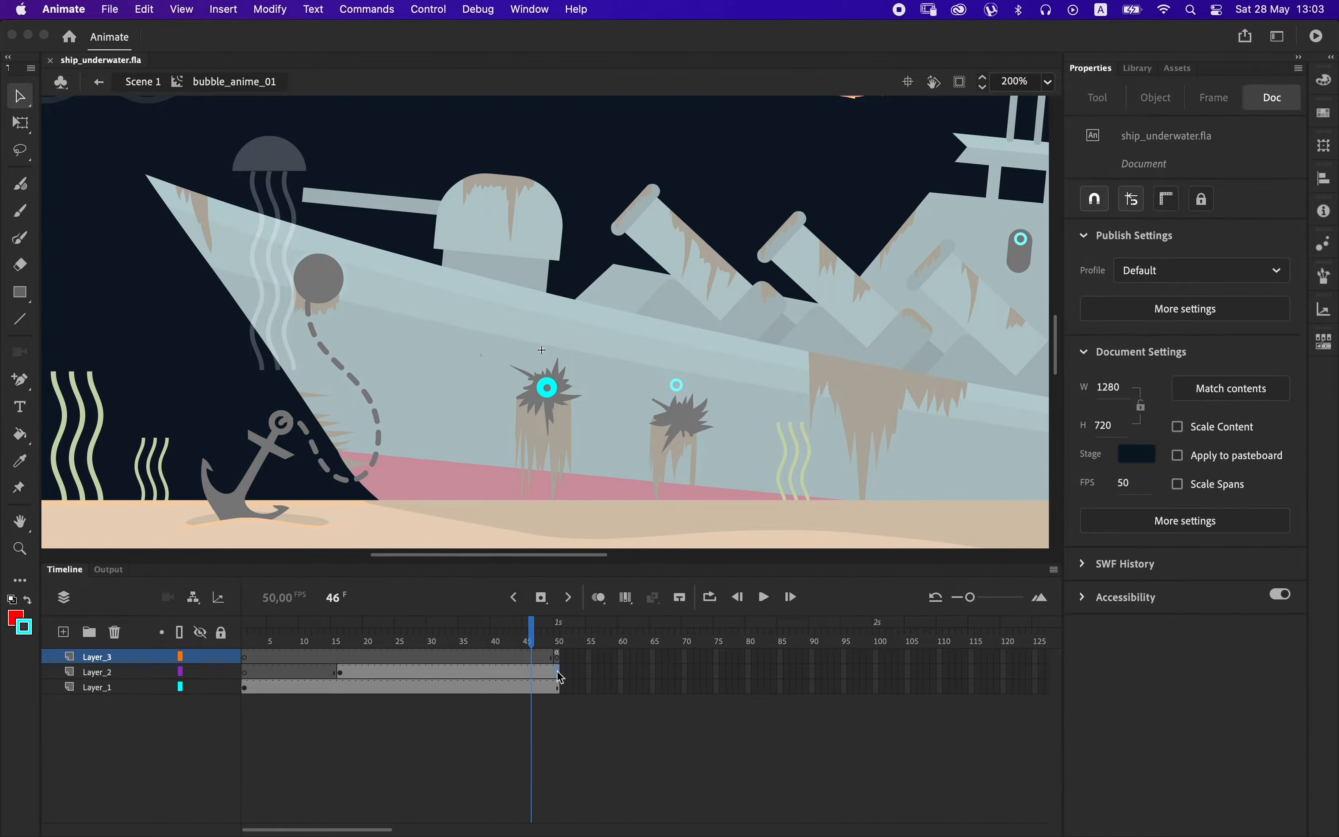
Add Layer_4 above Layer_2 and paste a copy of the Layer_1 bubble in place at a keyframe on frame 30.
left_click(342, 673)
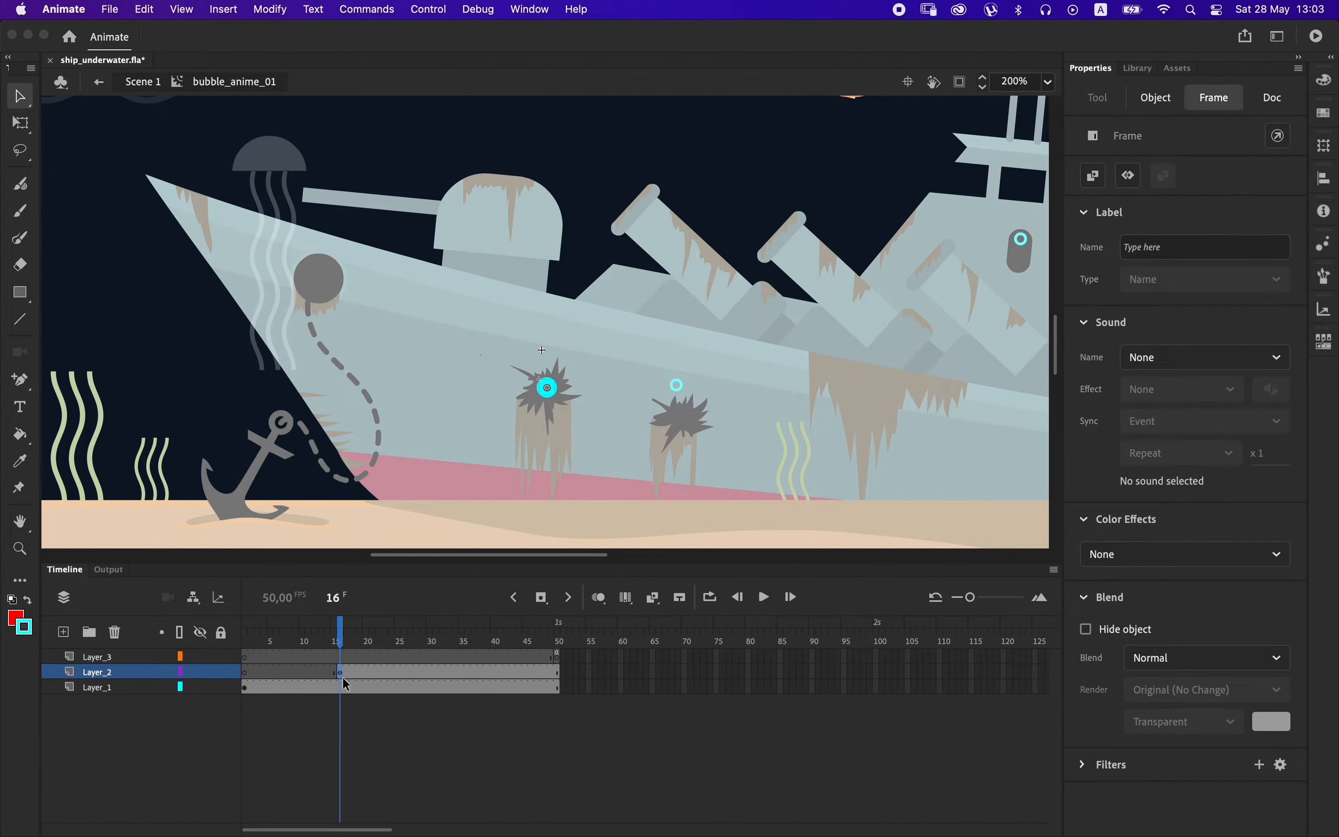
left_click(245, 687)
left_click(63, 632)
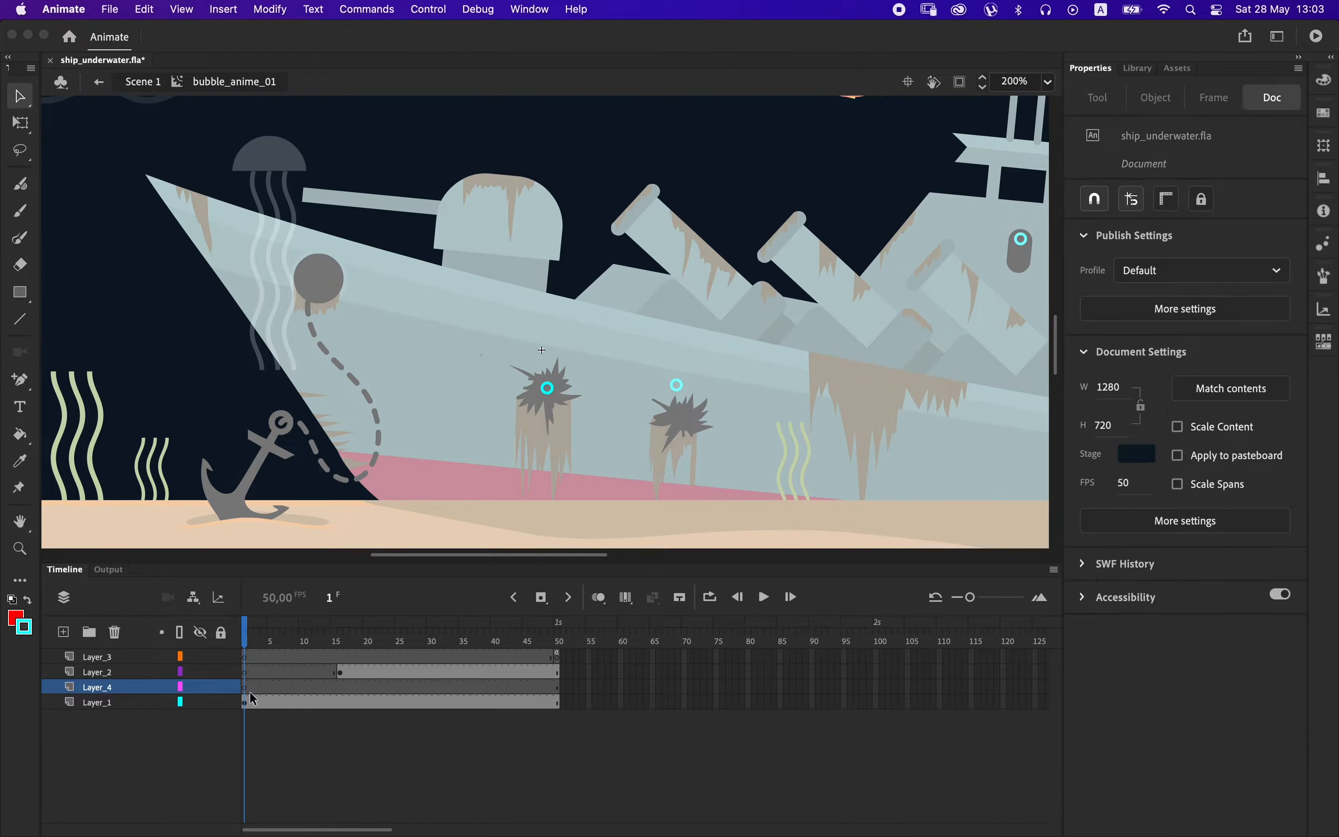
left_click_drag(131, 688, 133, 667)
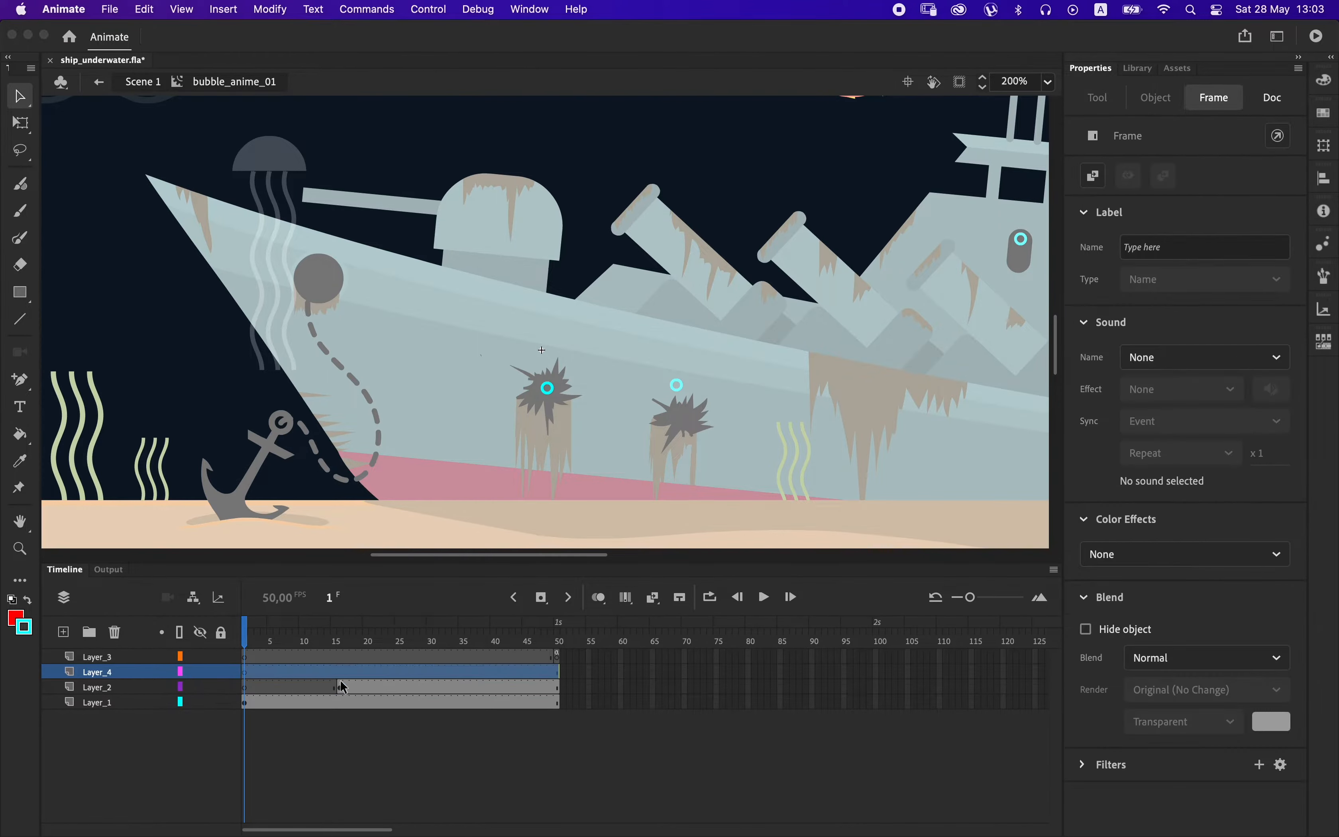
left_click(423, 673)
left_click(435, 680)
right_click(210, 380)
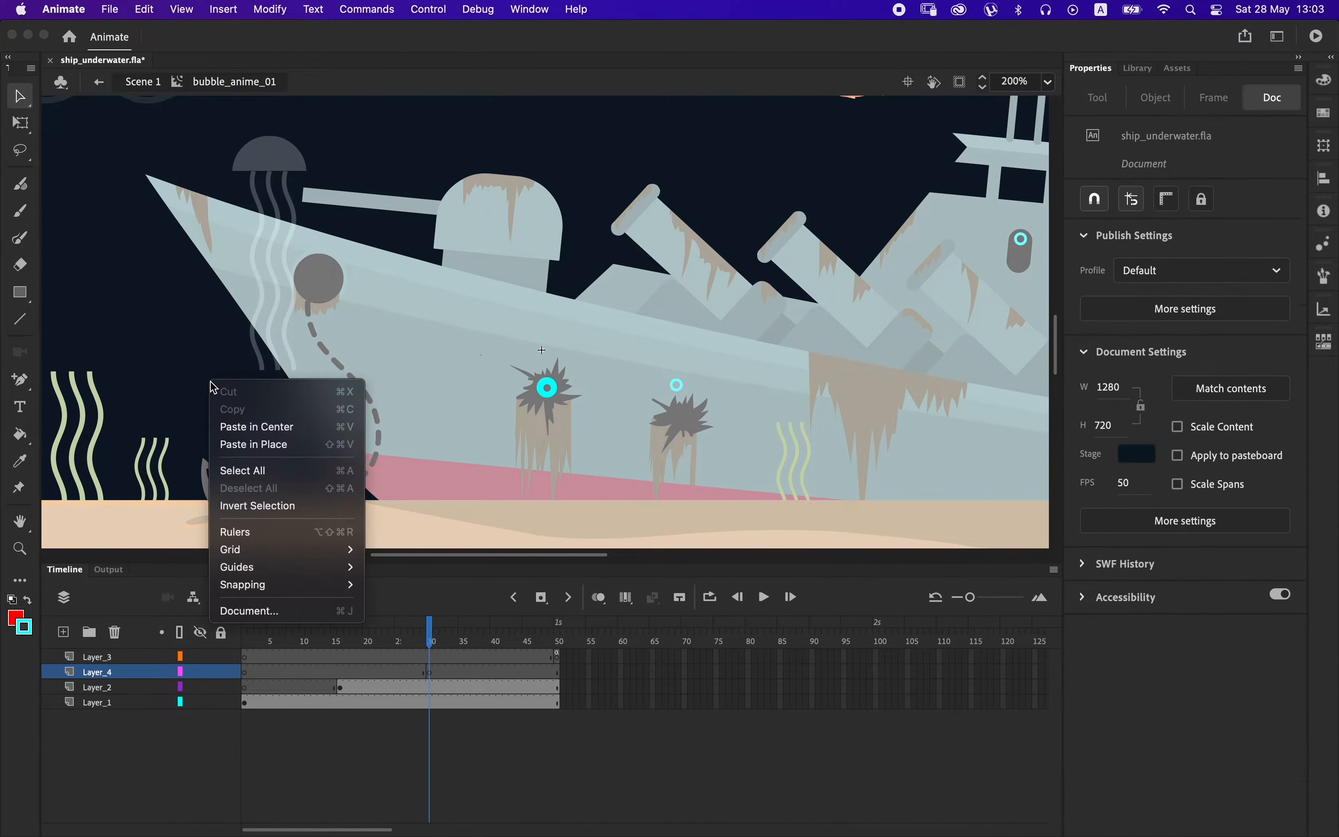
left_click(273, 450)
Add Layer_5 above Layer_4 and paste a copy of the Layer_2 bubble in place at a keyframe on frame 43.
left_click(347, 688)
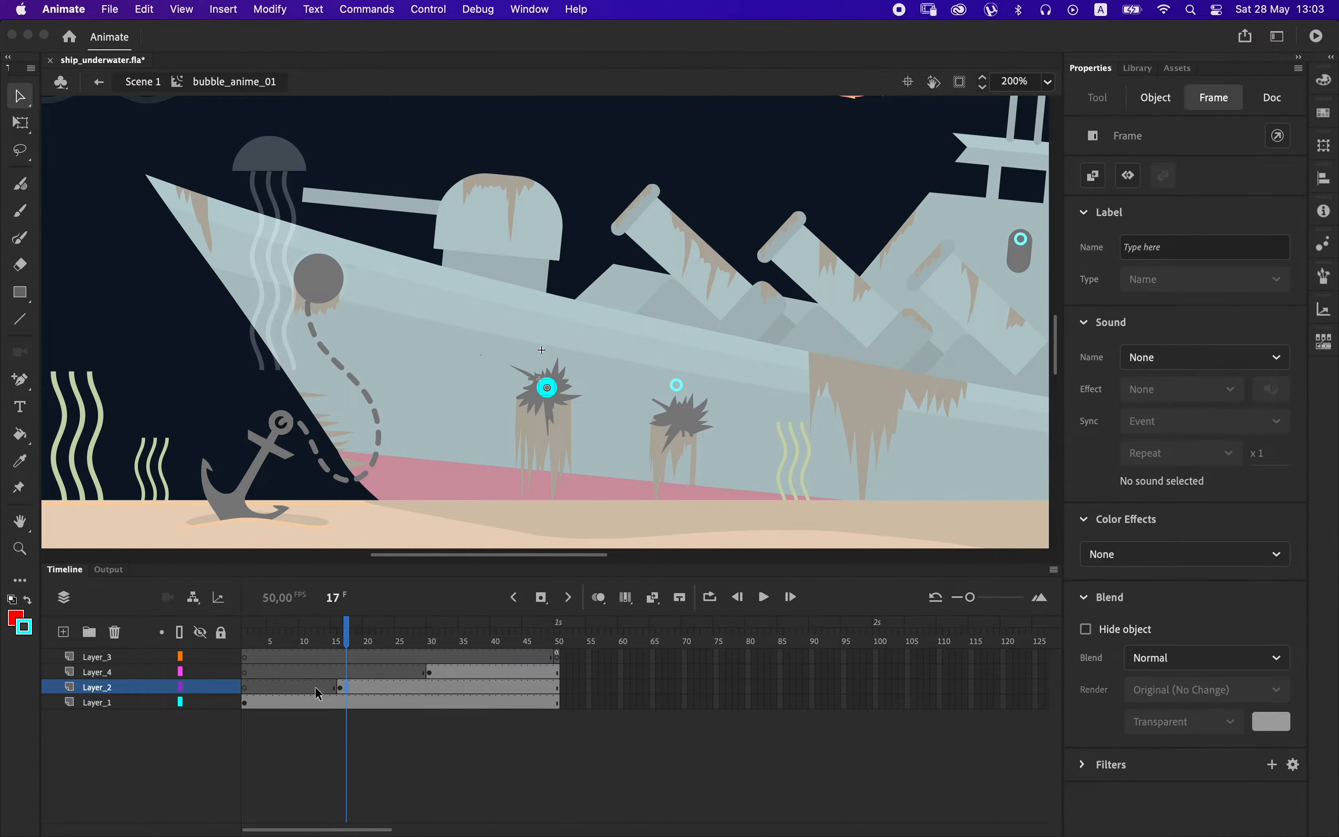
left_click(63, 632)
left_click_drag(125, 687, 218, 664)
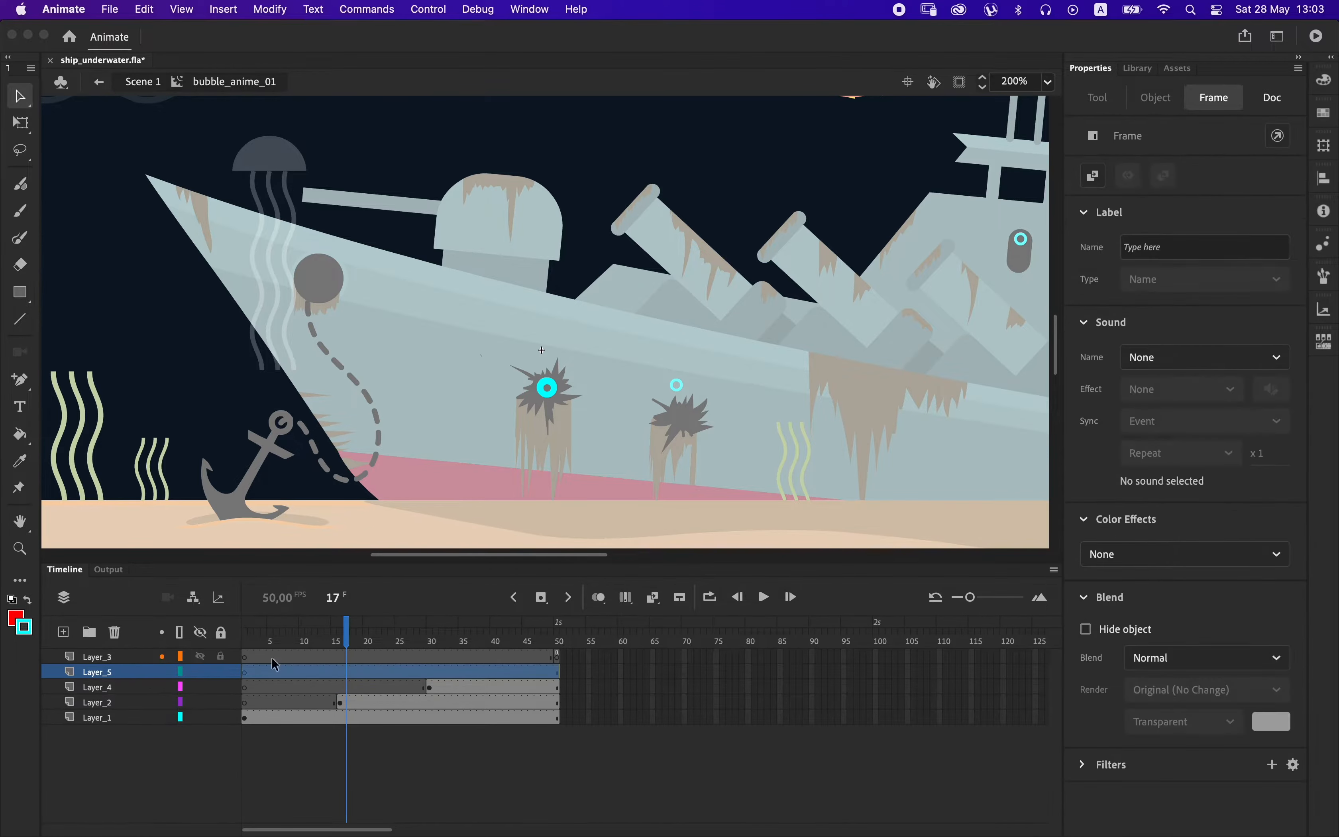
left_click(512, 672)
key("F6")
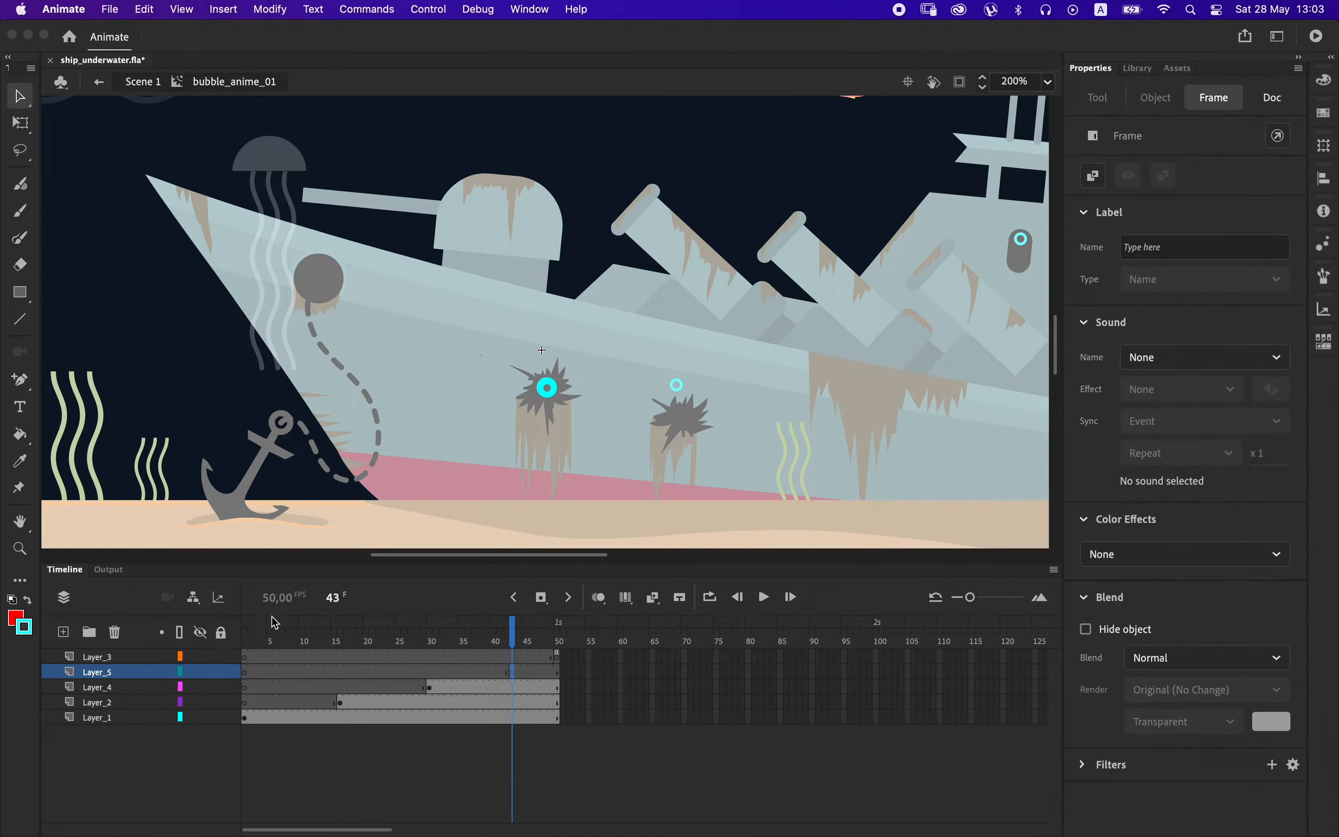
right_click(380, 350)
left_click(415, 405)
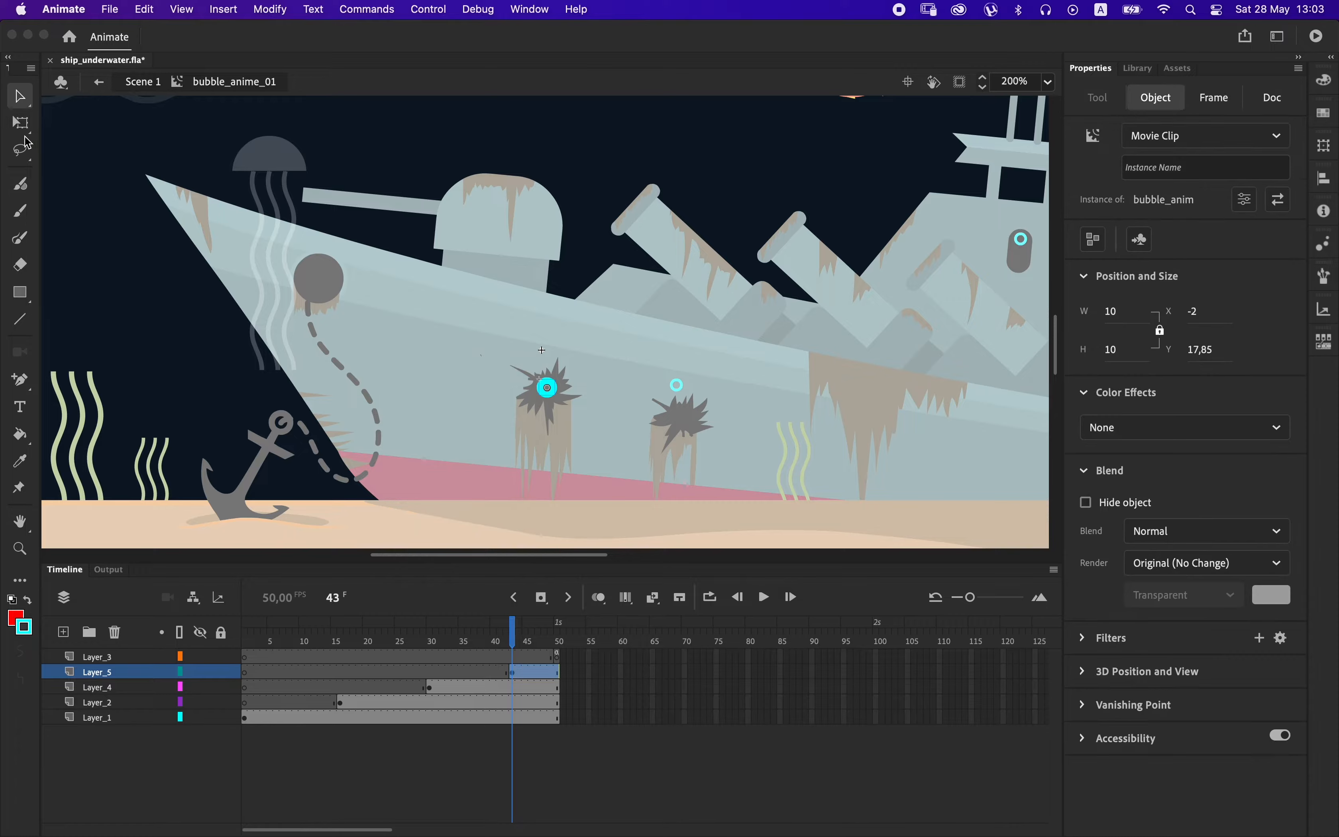
Scale the Layer_5 bubble down with Free Transform until it is smaller than the other bubbles.
left_click(21, 122)
left_click_drag(556, 379, 562, 372)
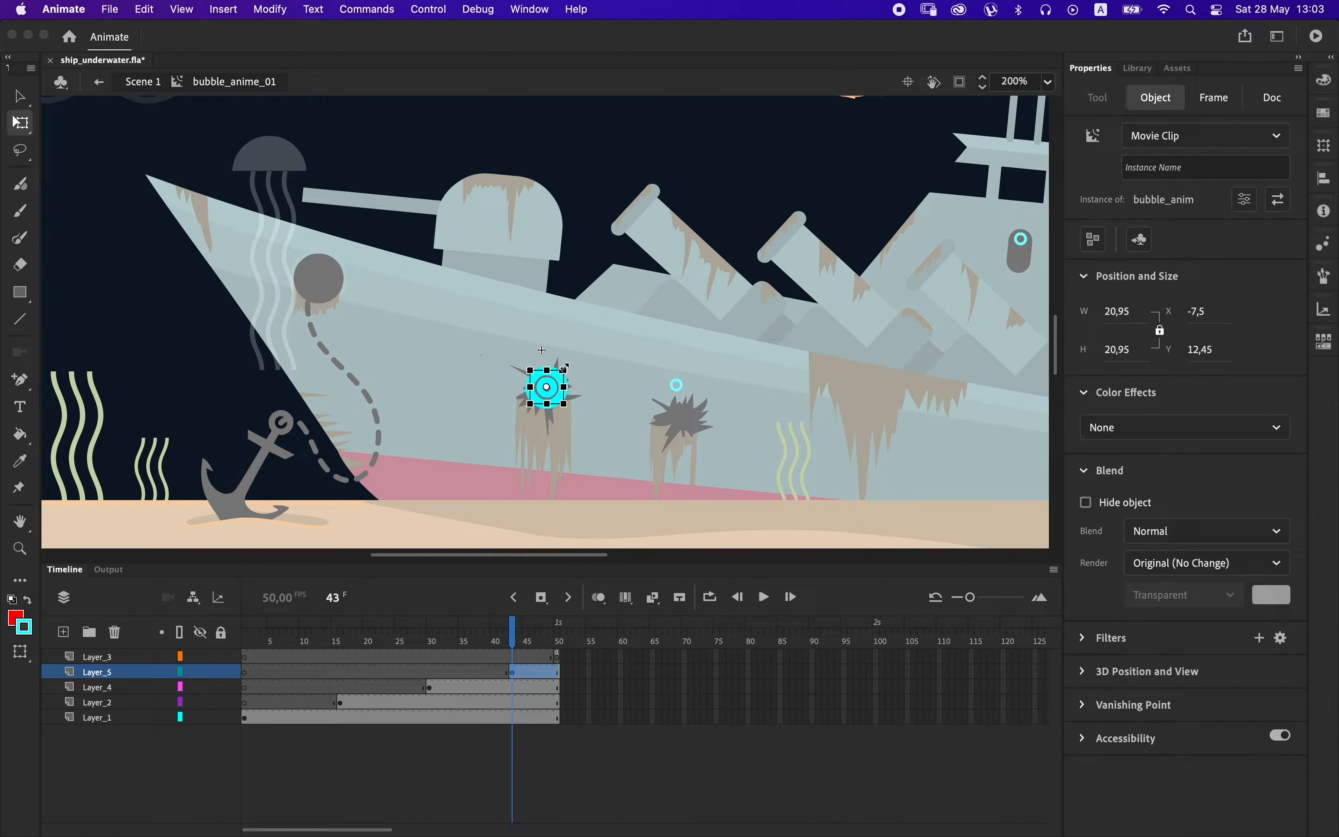
key("super+equal")
key("super+equal")
key("super+equal")
left_click_drag(687, 195, 565, 314)
left_click(613, 329)
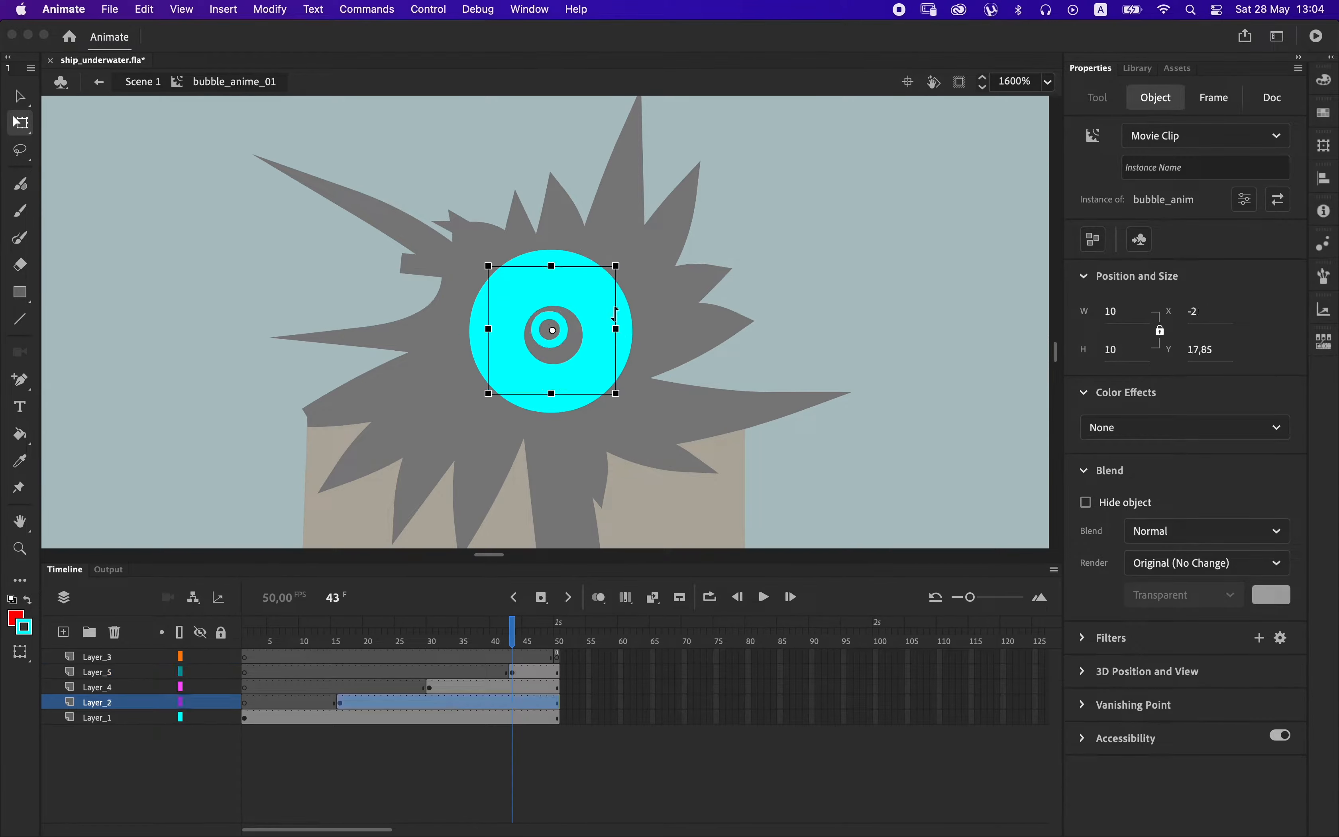
Apply a reduced Alpha color effect to all the bubbles in bubble_anime_01 and preview the movie.
key("super+a")
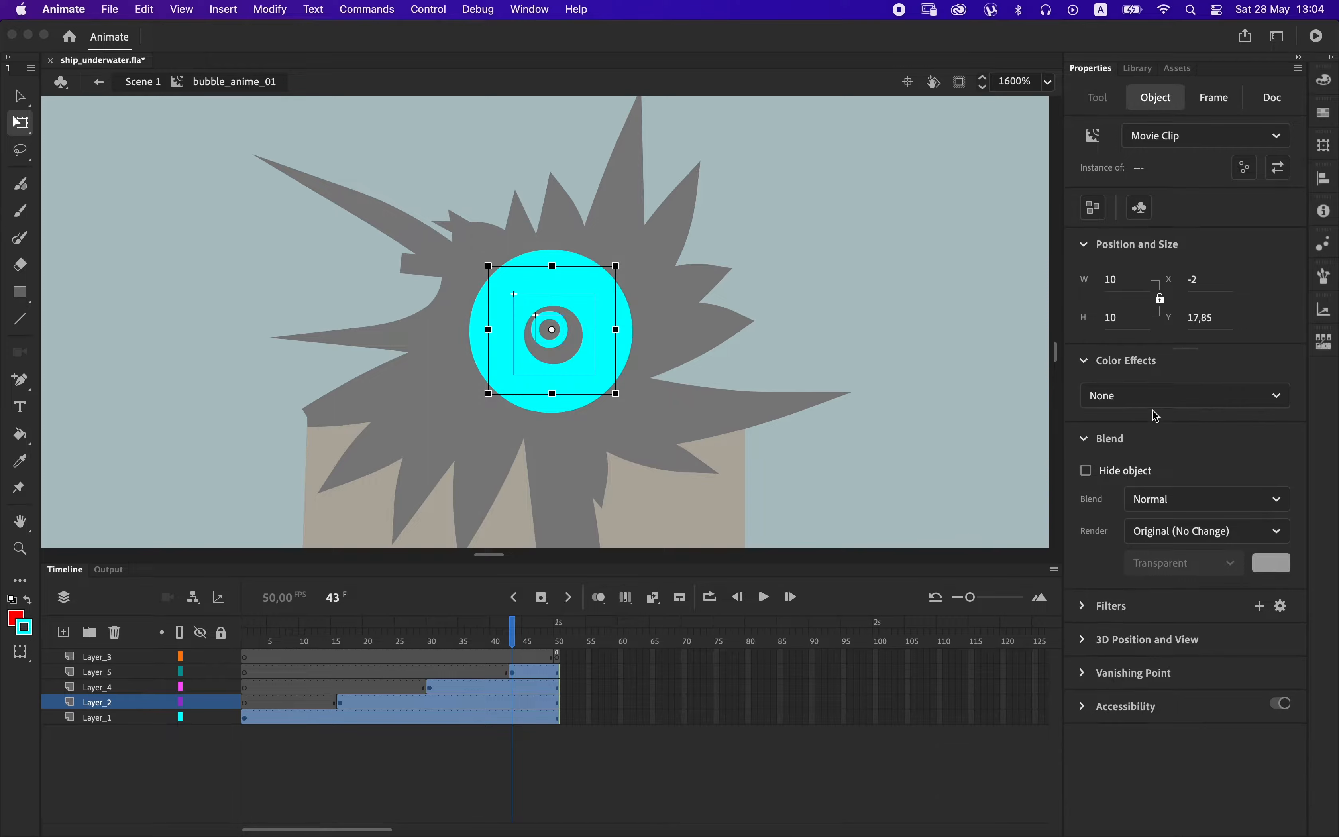
left_click(1184, 396)
left_click(1137, 523)
left_click_drag(1136, 441, 1144, 443)
key("super+minus")
key("super+minus")
key("super+minus")
left_click_drag(513, 632, 397, 631)
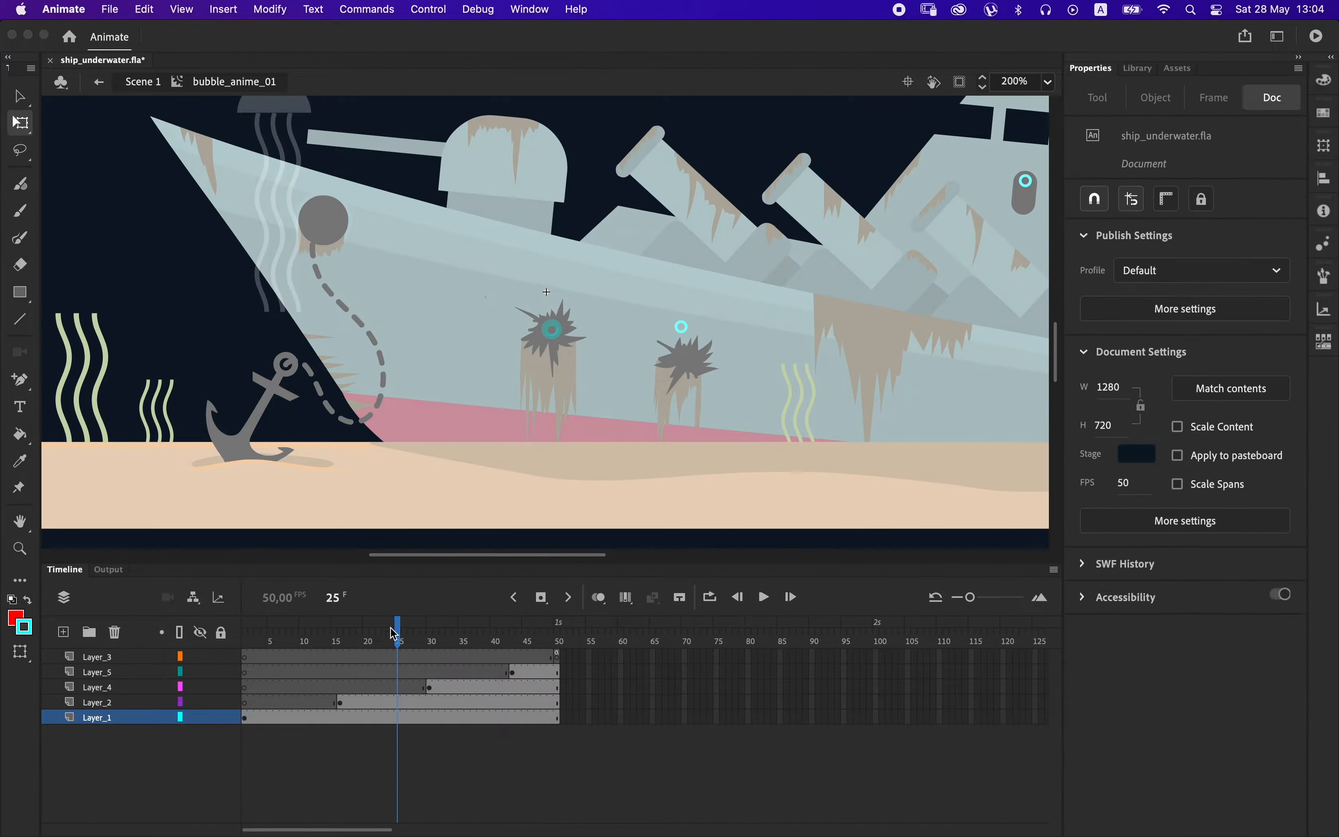
key("super+Return")
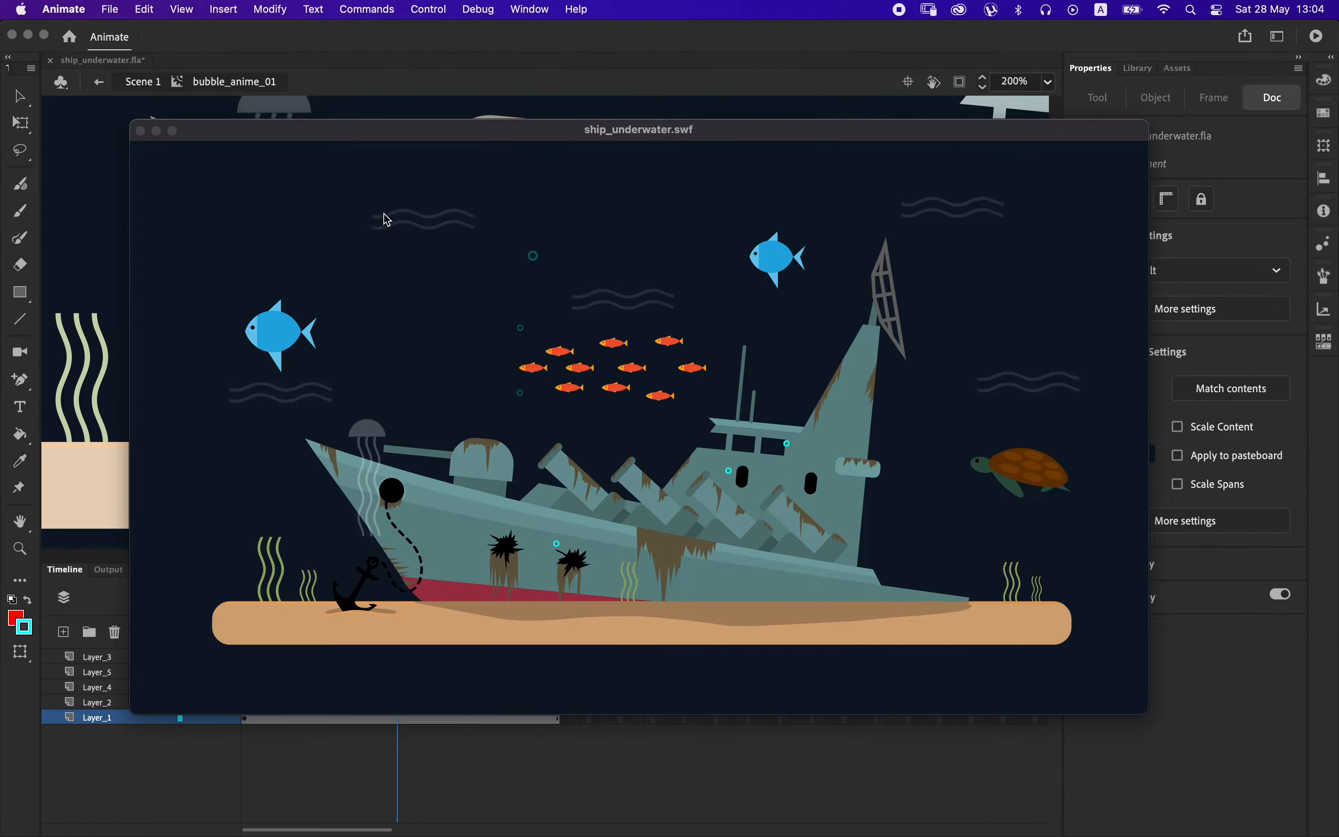
left_click(141, 132)
Set the Alpha of all the bubbles to 53% and preview the movie.
left_click(532, 640)
left_click_drag(517, 295, 598, 382)
left_click_drag(1141, 445, 1193, 443)
key("super+Return")
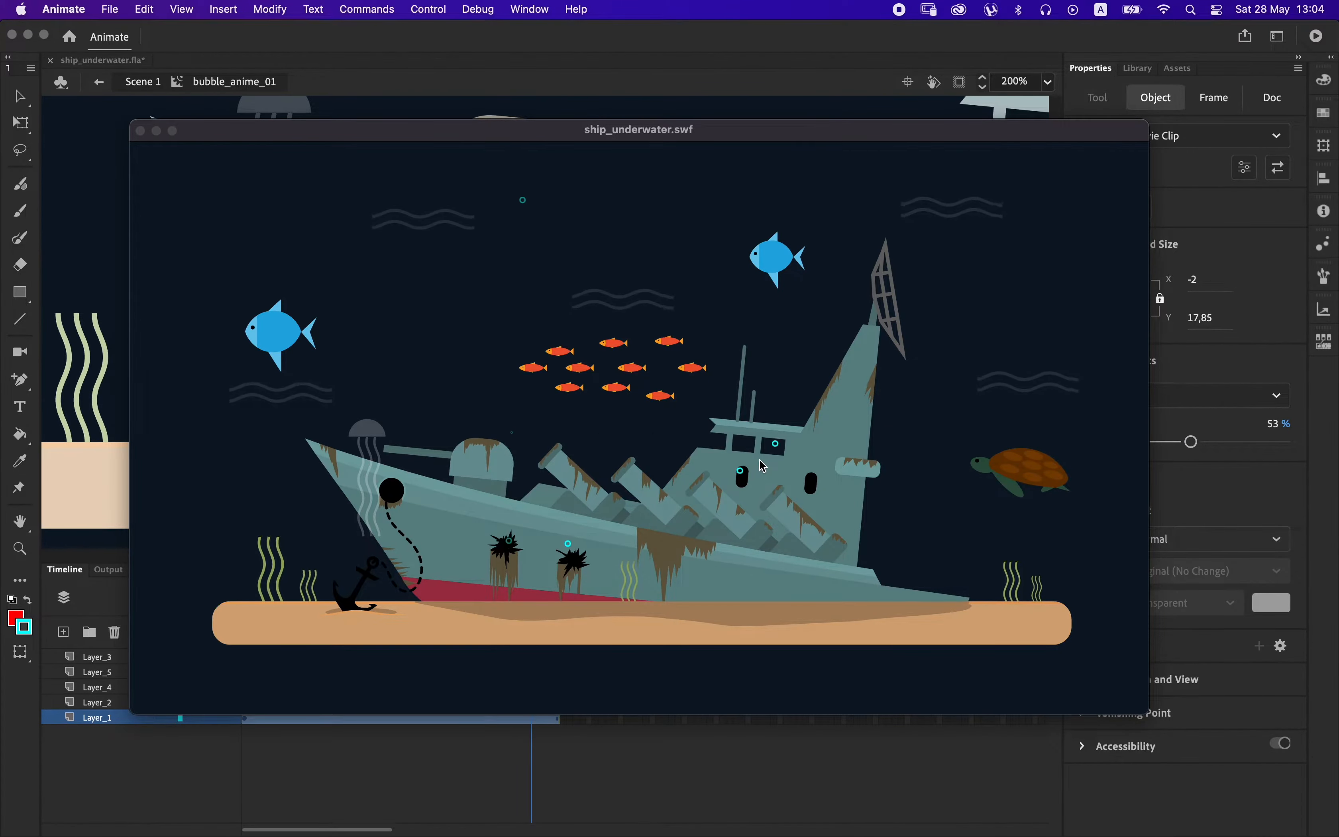
Return to Scene 1 and delete the extra bubble instances, keeping only the one at the hull hole nearest the bow.
left_click(141, 131)
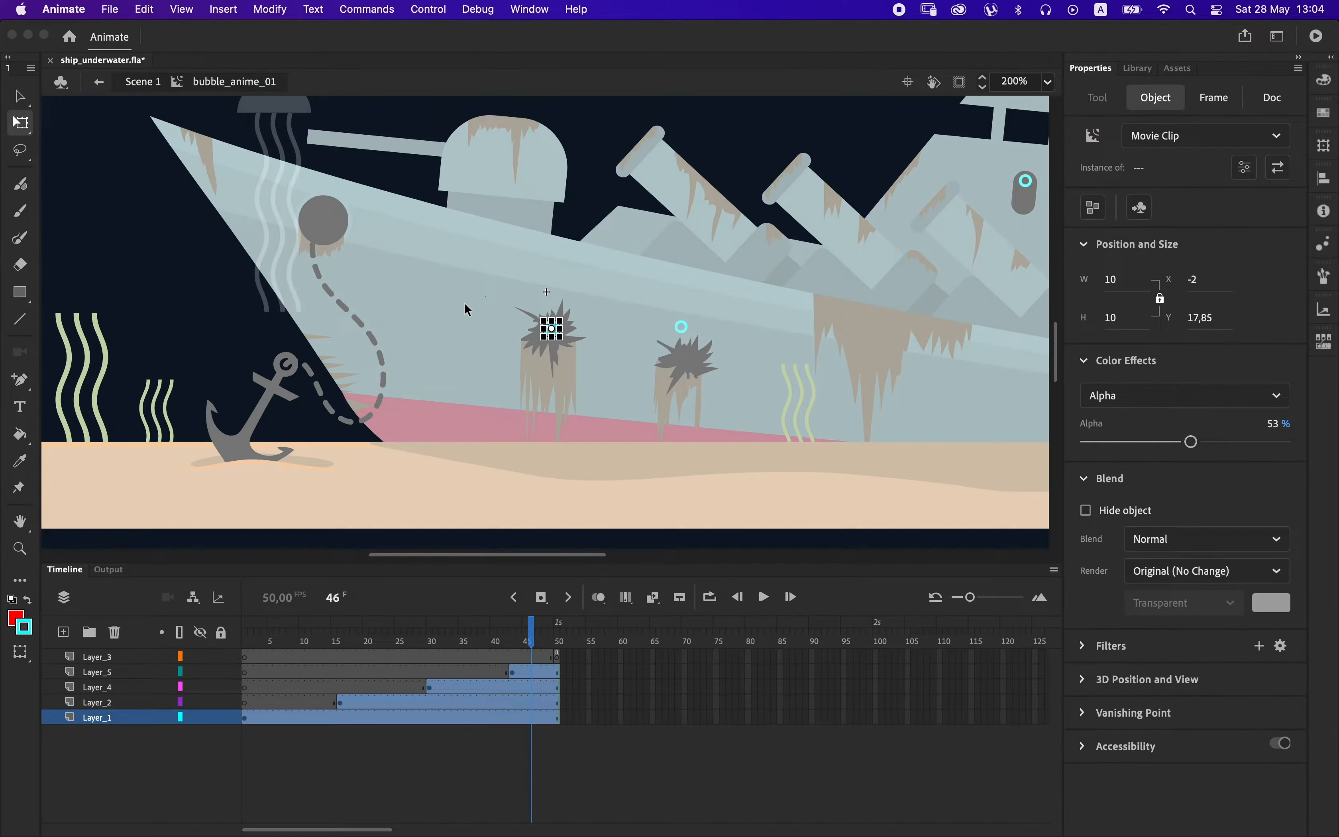
double_click(684, 349)
left_click(700, 347)
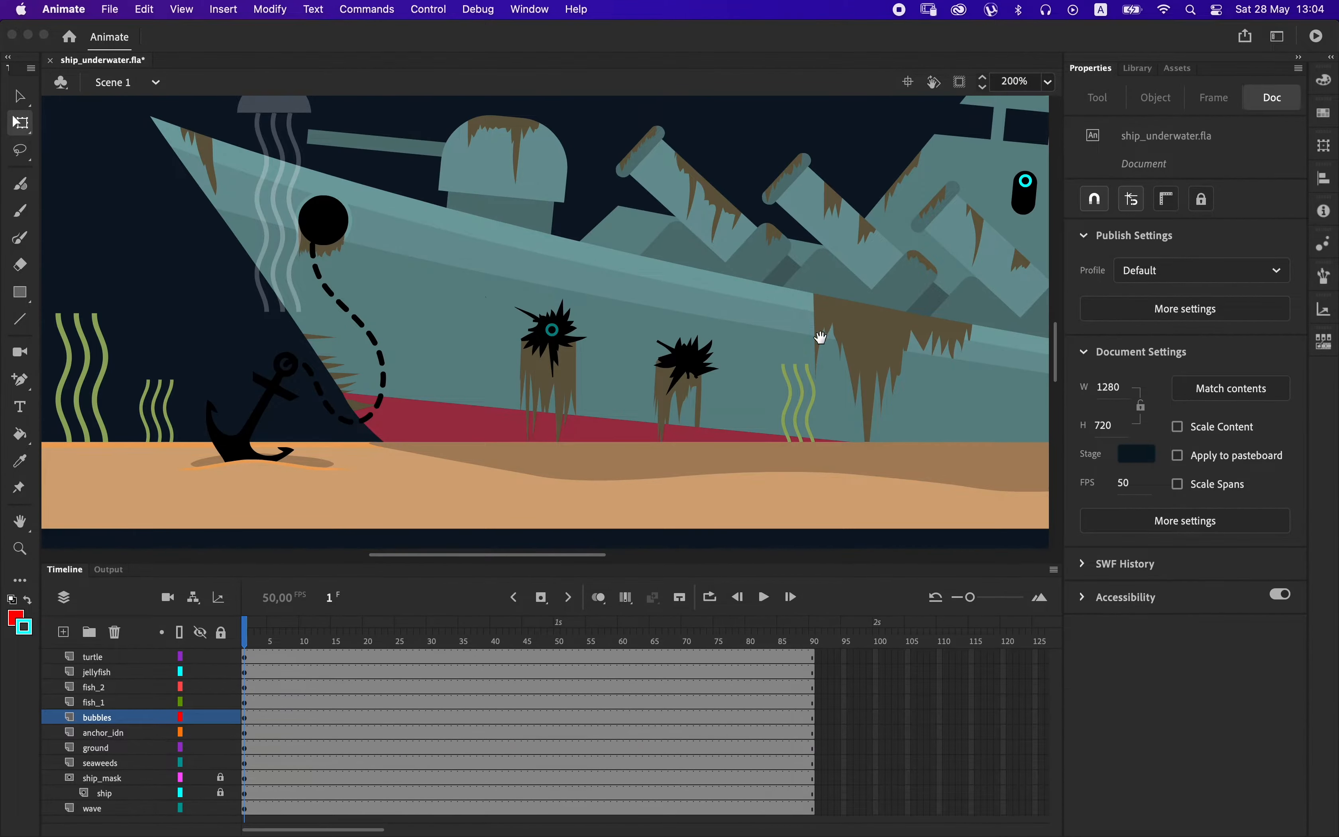
left_click_drag(826, 336, 703, 366)
left_click(903, 215)
key("Delete")
left_click(963, 158)
key("Delete")
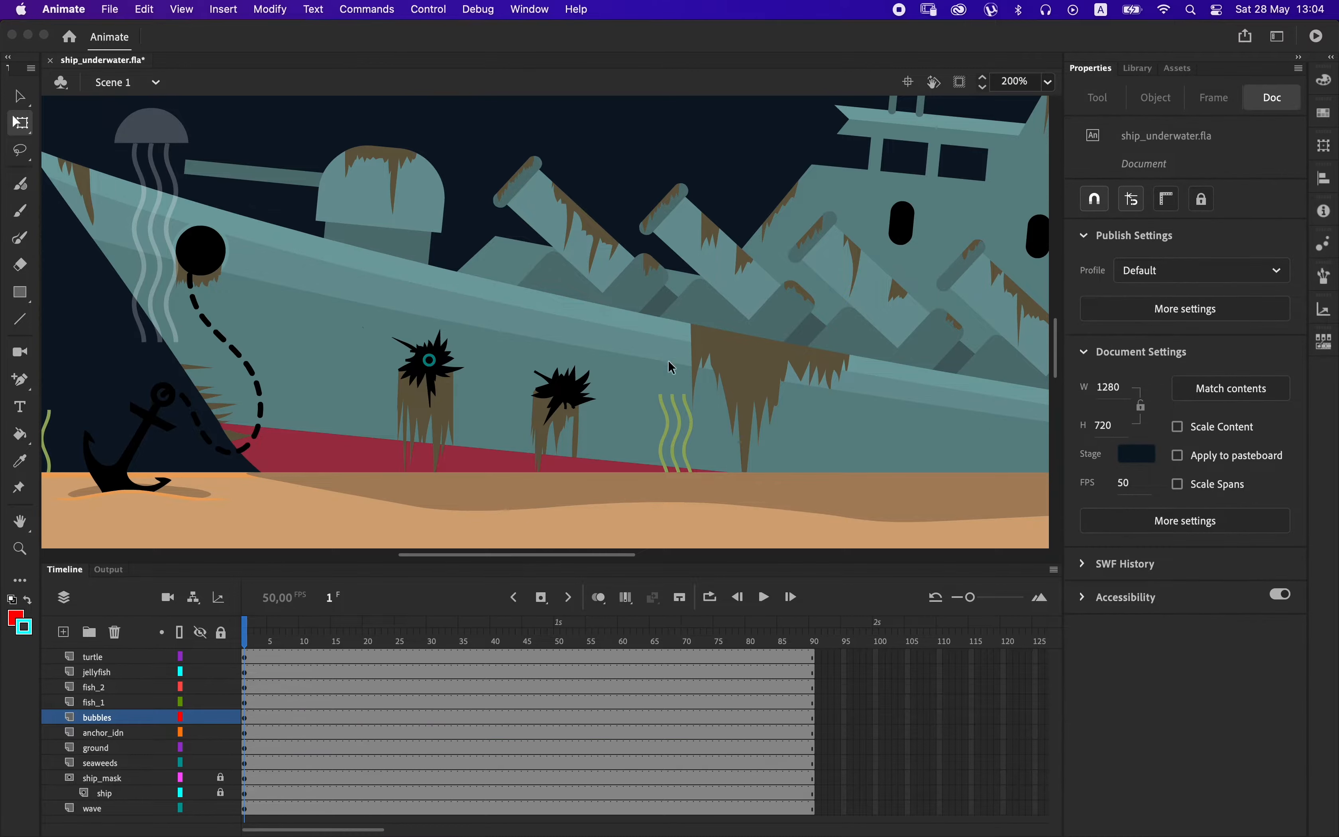
key("super+1")
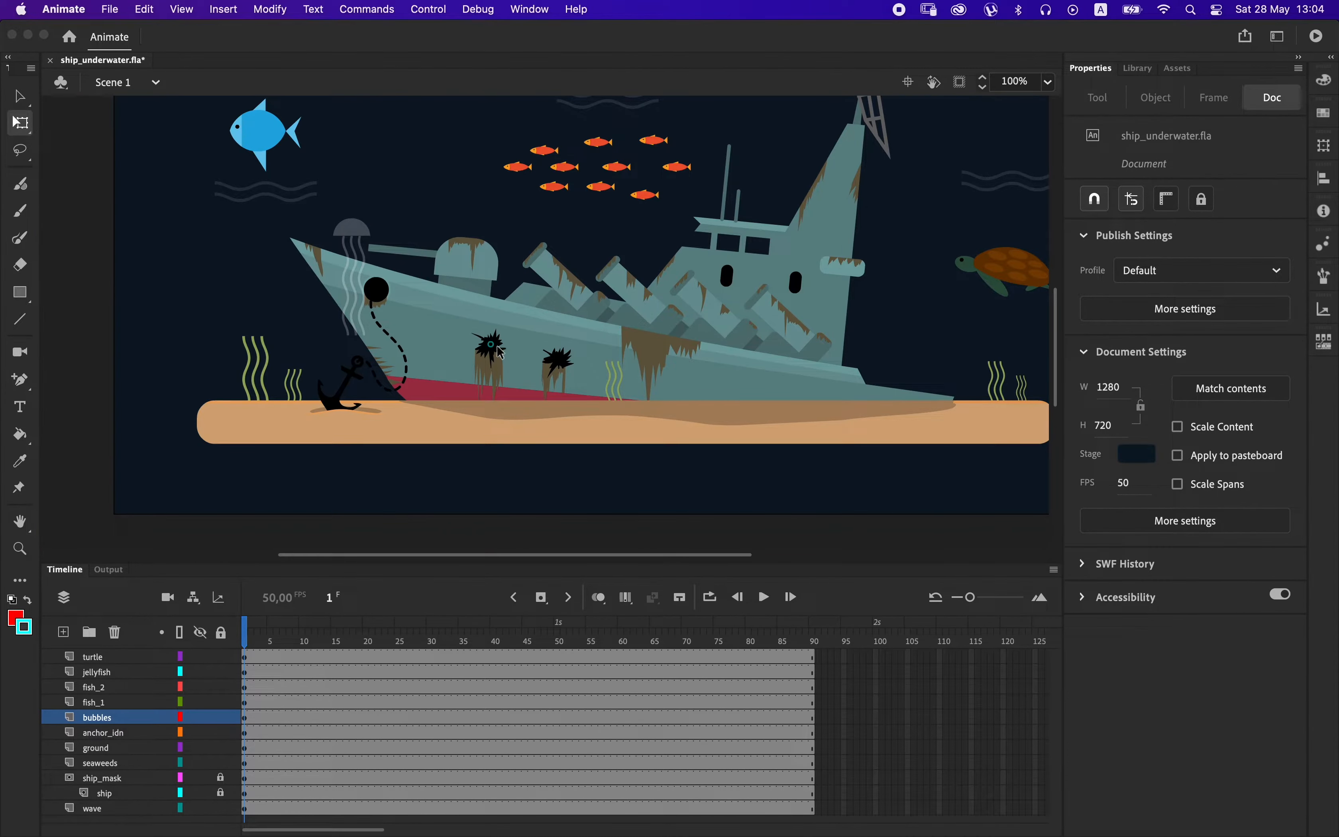
Copy the remaining hull-hole bubble and add a new layer above bubbles with a keyframe on frame 11.
left_click(499, 347)
key("v")
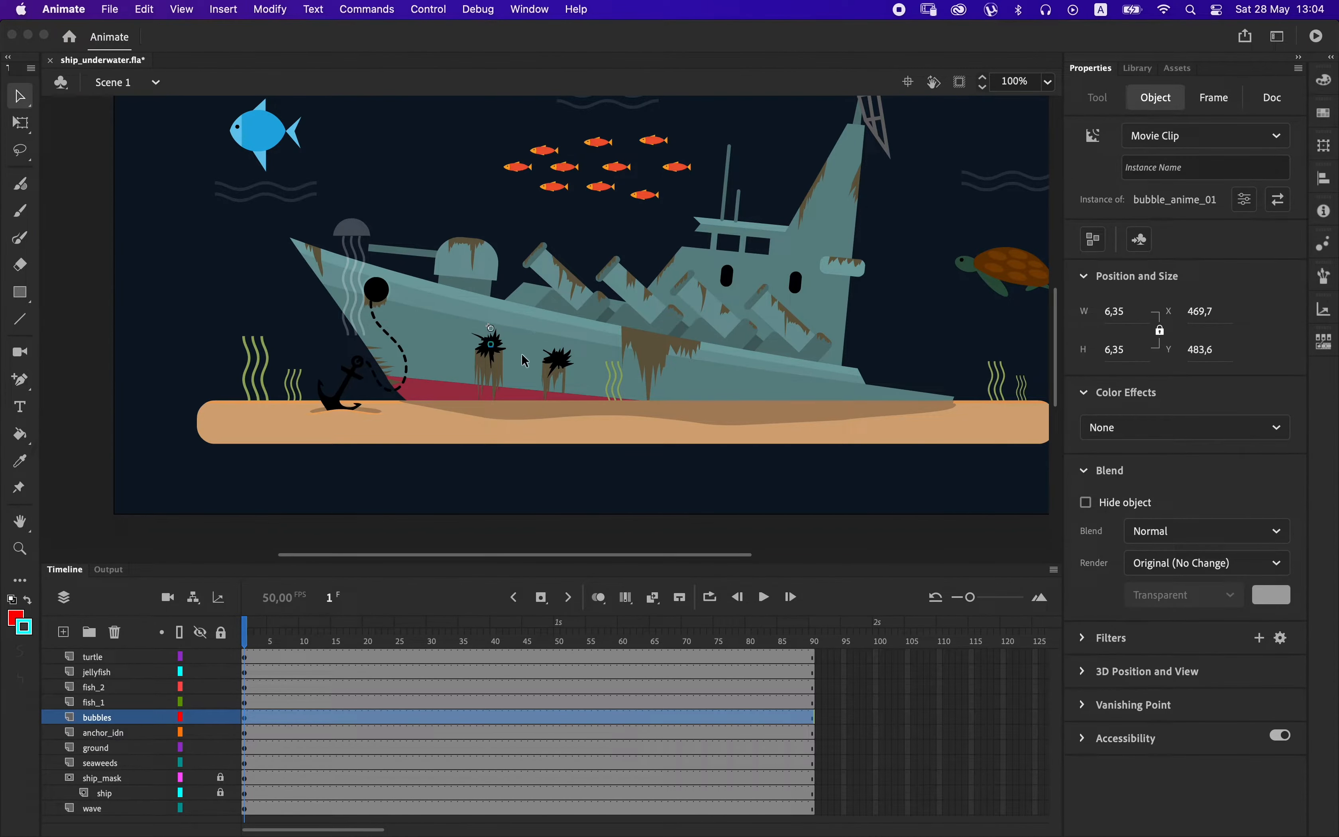
left_click(64, 633)
left_click(314, 718)
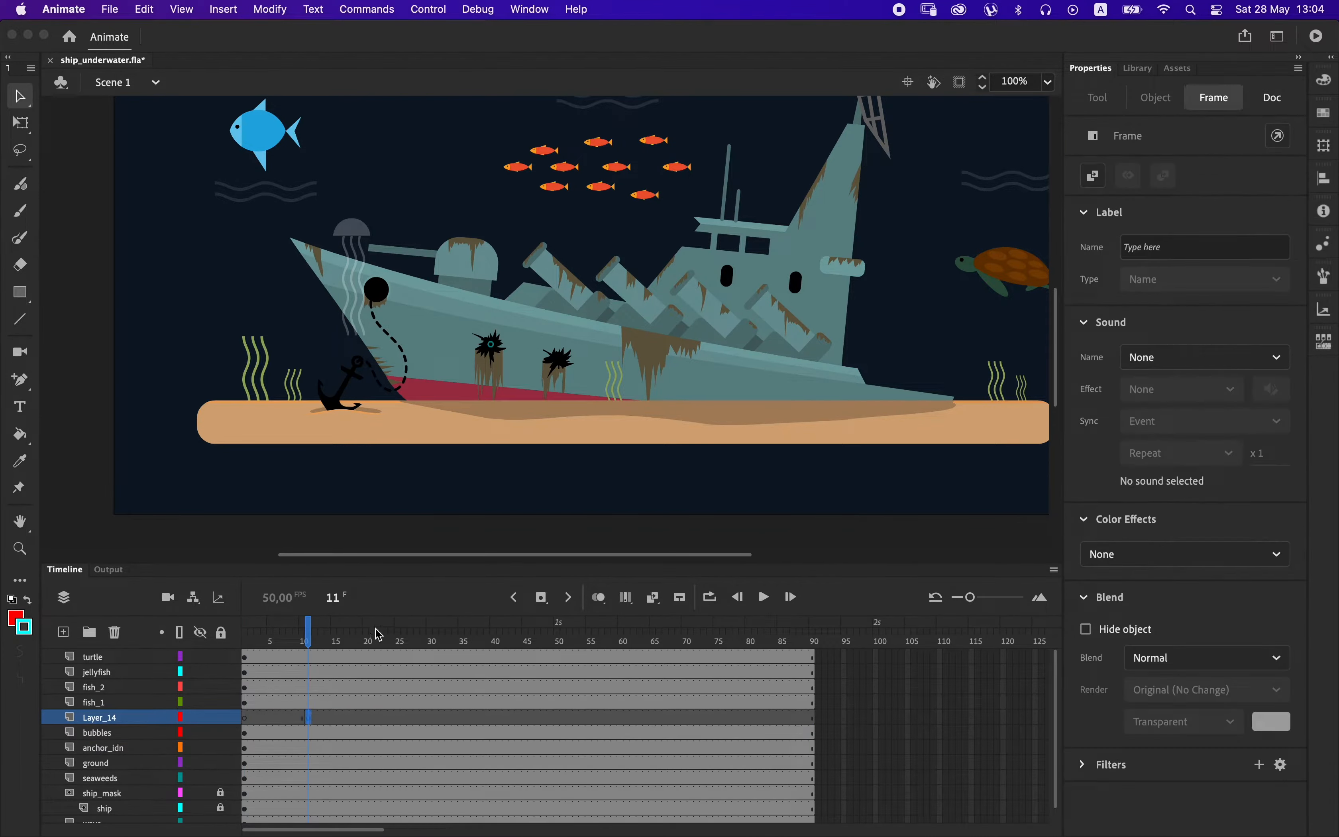
Rename the new layer bubble_02 and the original bubbles layer bubbles_01.
double_click(132, 715)
type("bubble_02")
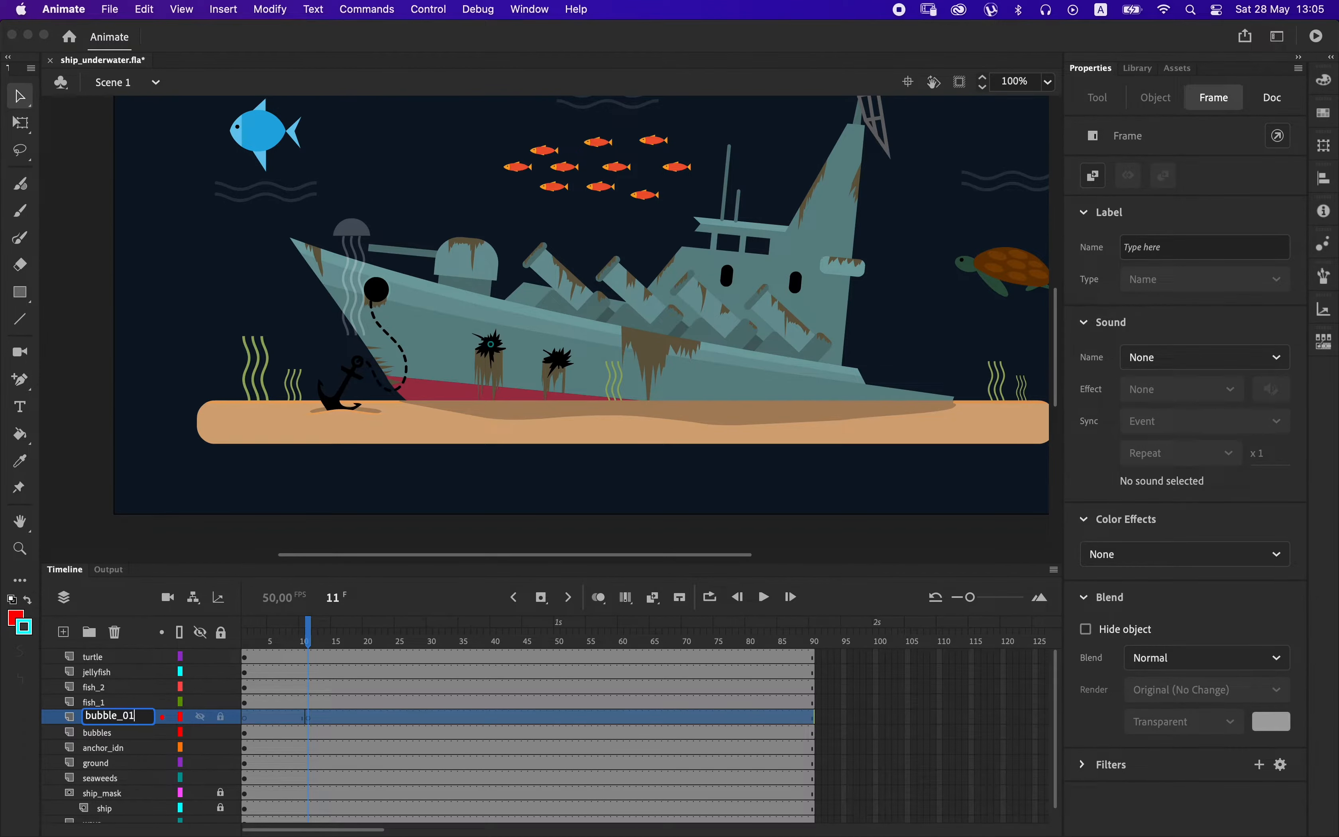
key("Tab")
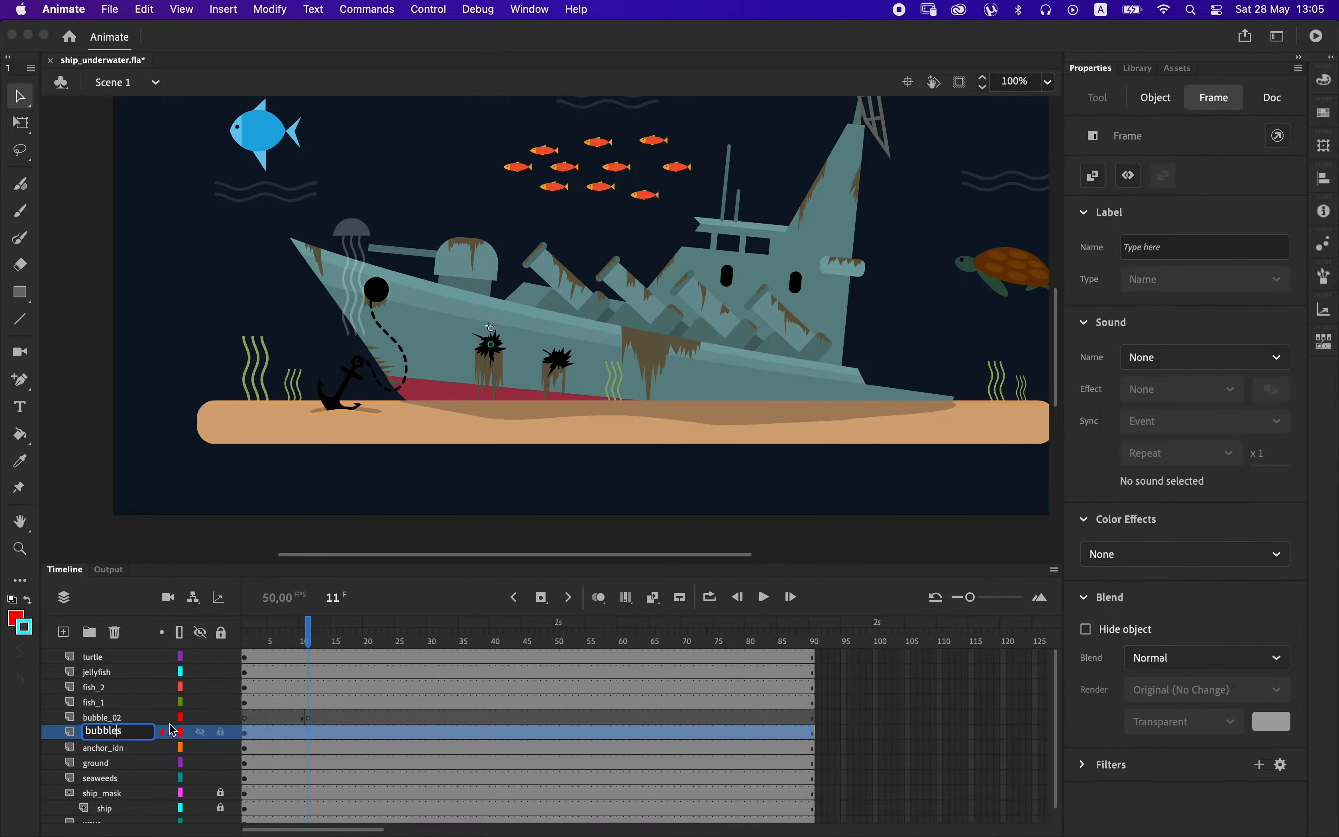
type("_01")
key("Return")
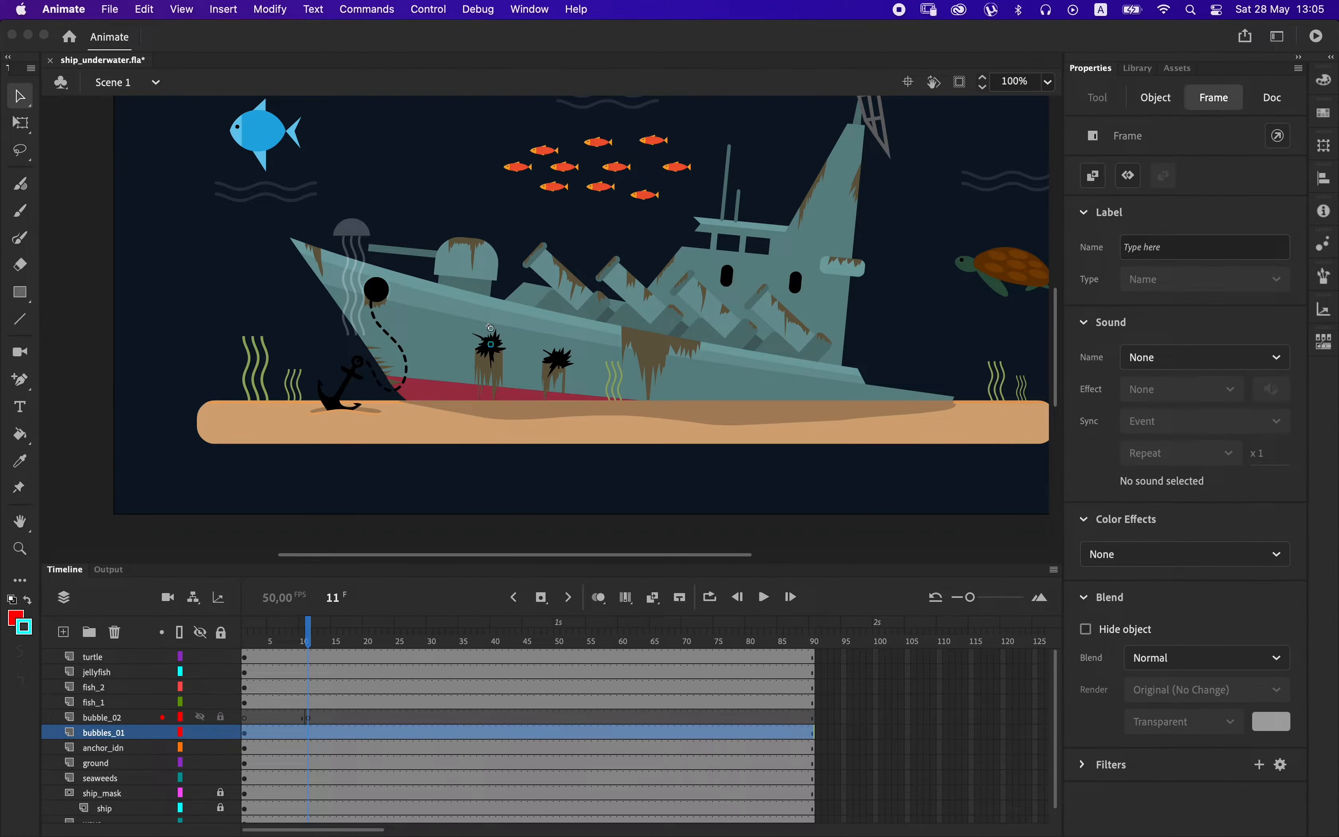
Paste the bubble clip into bubble_02 at frame 11 and move it onto the second hull hole.
left_click(307, 720)
key("super+v")
key("shift+Down")
key("shift+Down")
key("shift+Down")
key("shift+Right")
key("shift+Down")
key("Down")
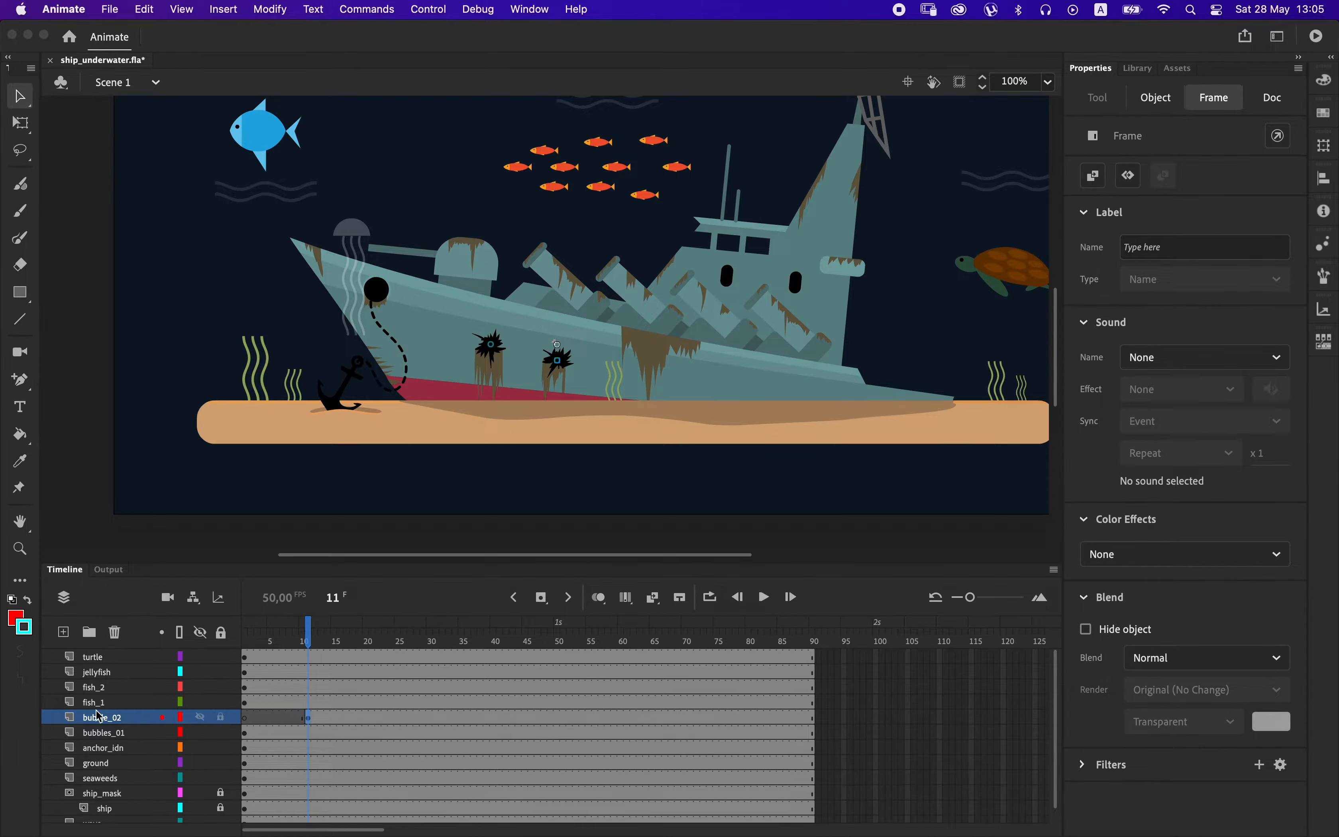
Add a new layer above bubble_02 and name it bubble_03.
left_click(64, 632)
double_click(114, 718)
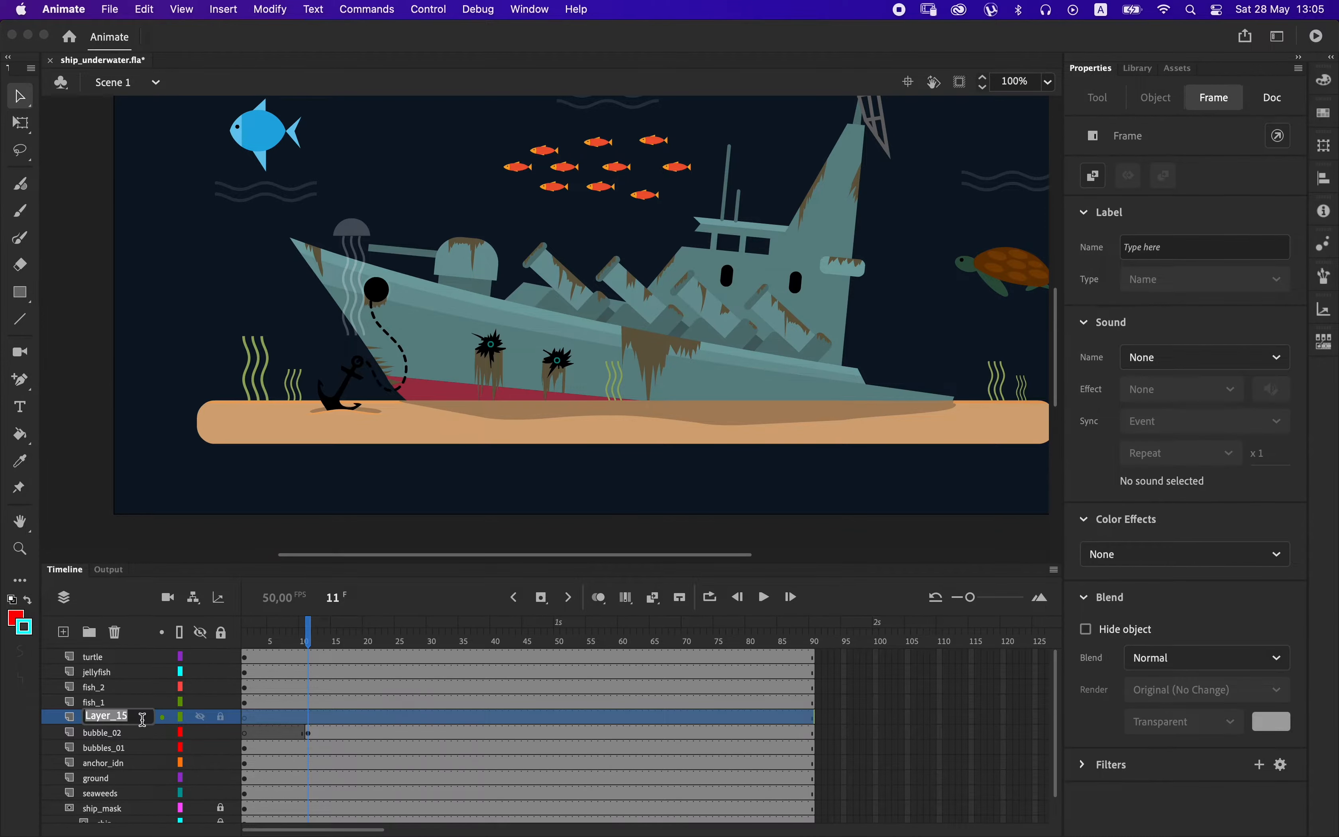
type("bubble_02")
key("Return")
double_click(121, 718)
key("Right")
key("BackSpace")
type("3")
key("Return")
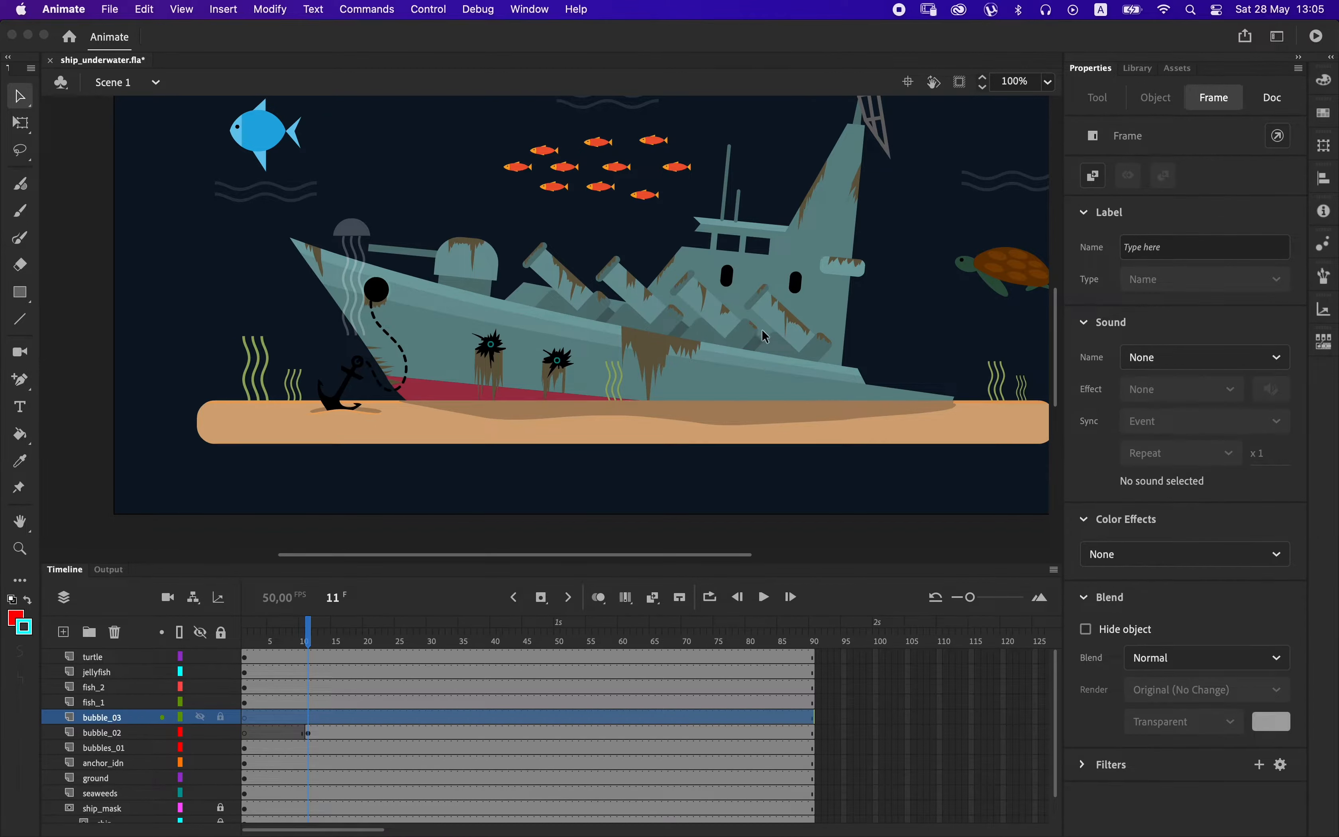
Paste a bubble clip into bubble_03 at the first porthole and move the layer's starting keyframe to frame 21.
key("super+v")
left_click_drag(553, 328, 731, 283)
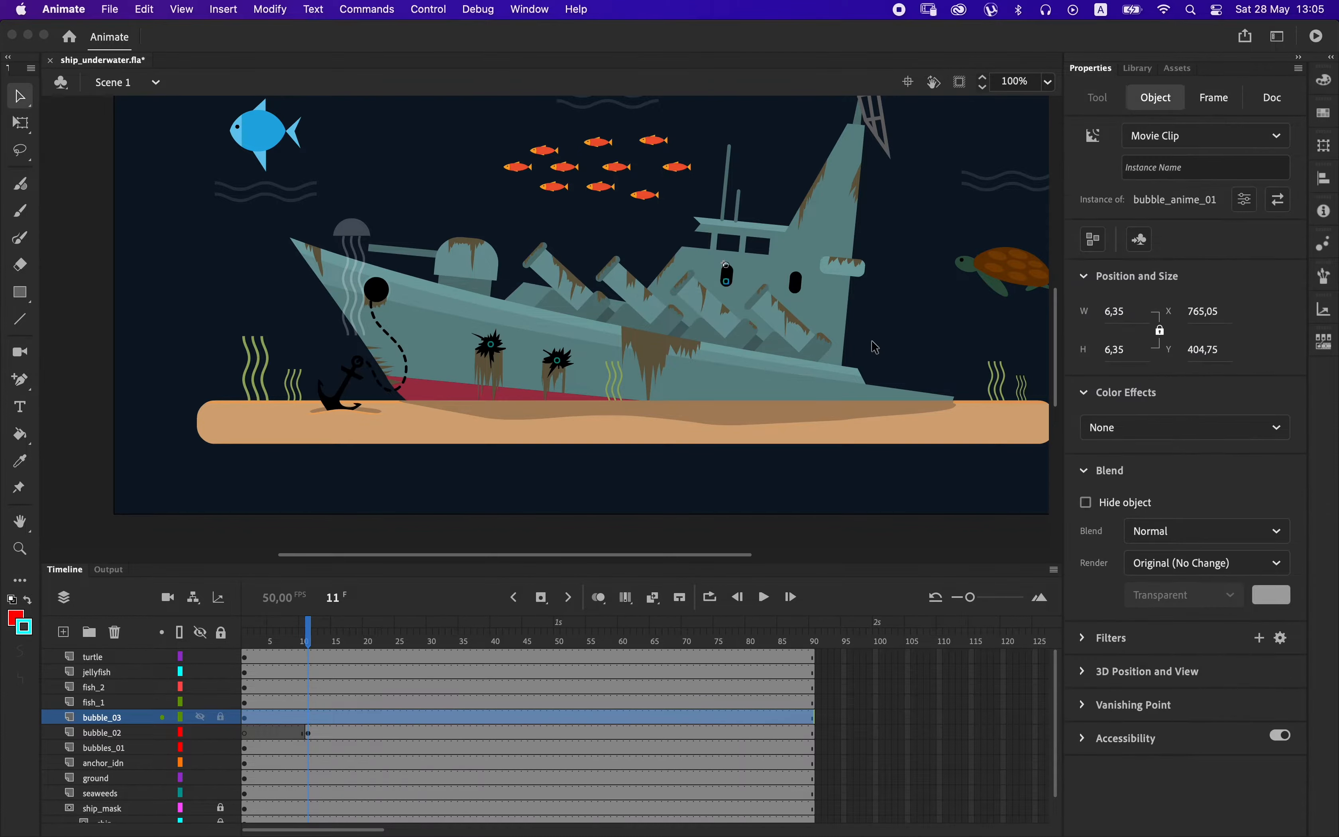
left_click_drag(247, 718, 374, 720)
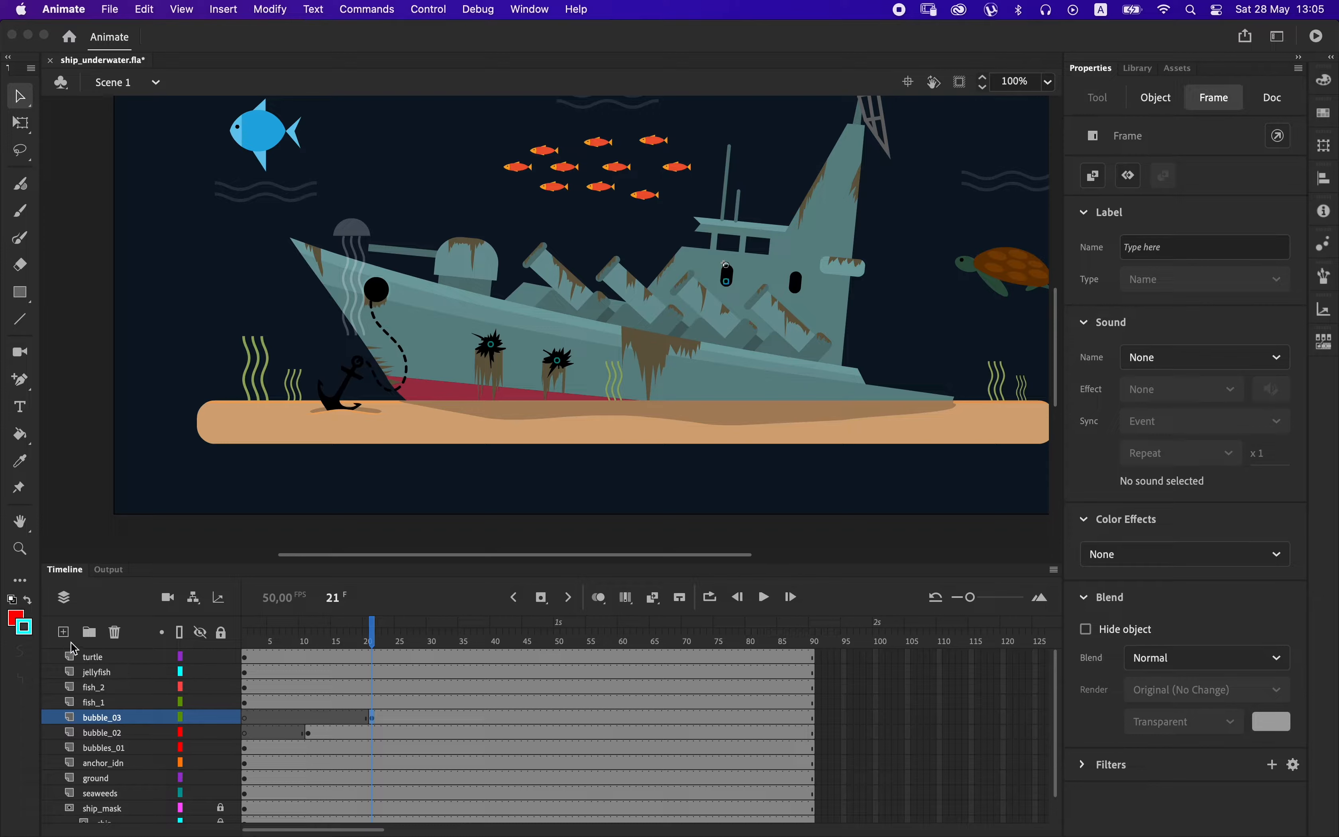
Add a layer above bubble_03 with a keyframe on frame 30 and paste a bubble clip at the bridge window.
left_click(64, 632)
left_click(431, 717)
key("F6")
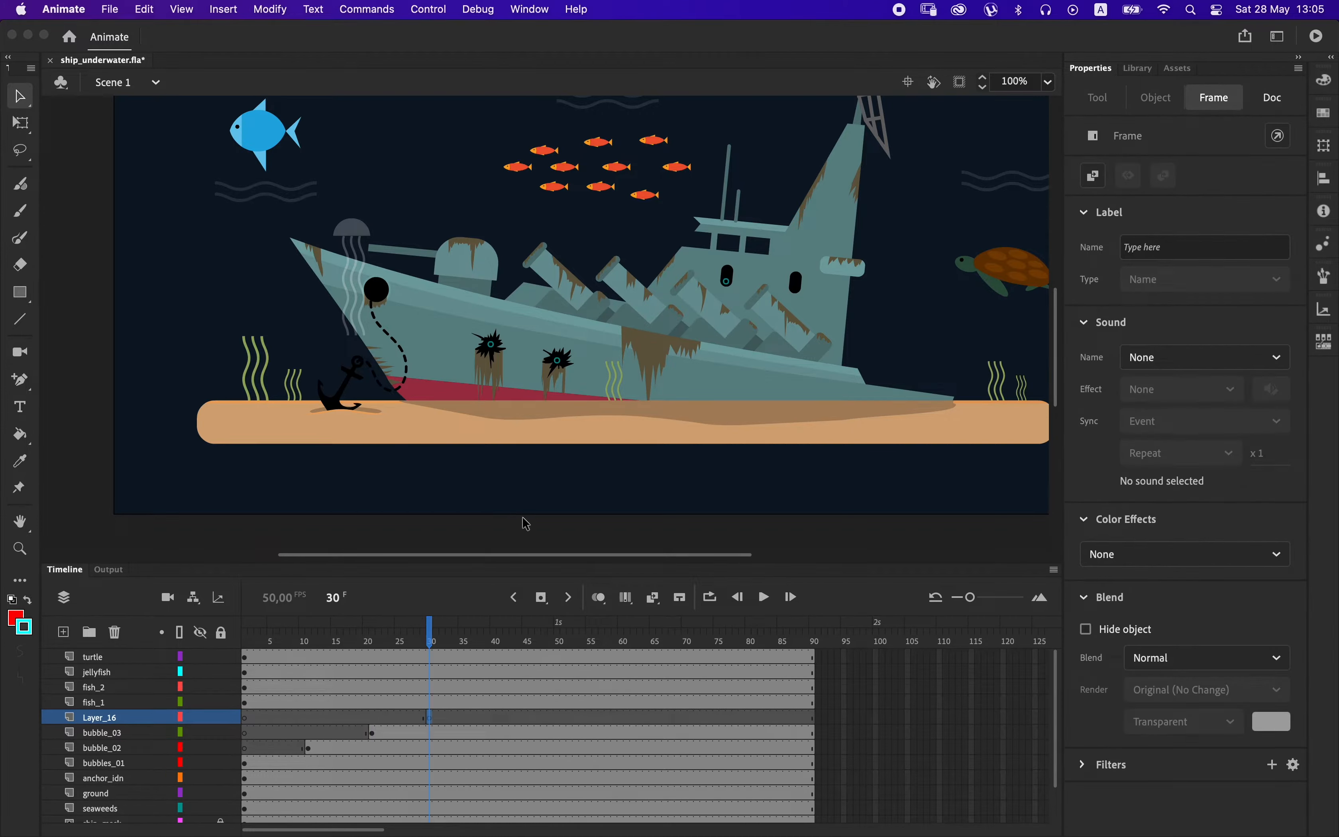
key("super+v")
left_click_drag(568, 328, 765, 257)
Rename the new bridge-window bubble layer bubble_04.
double_click(109, 717)
type("bu")
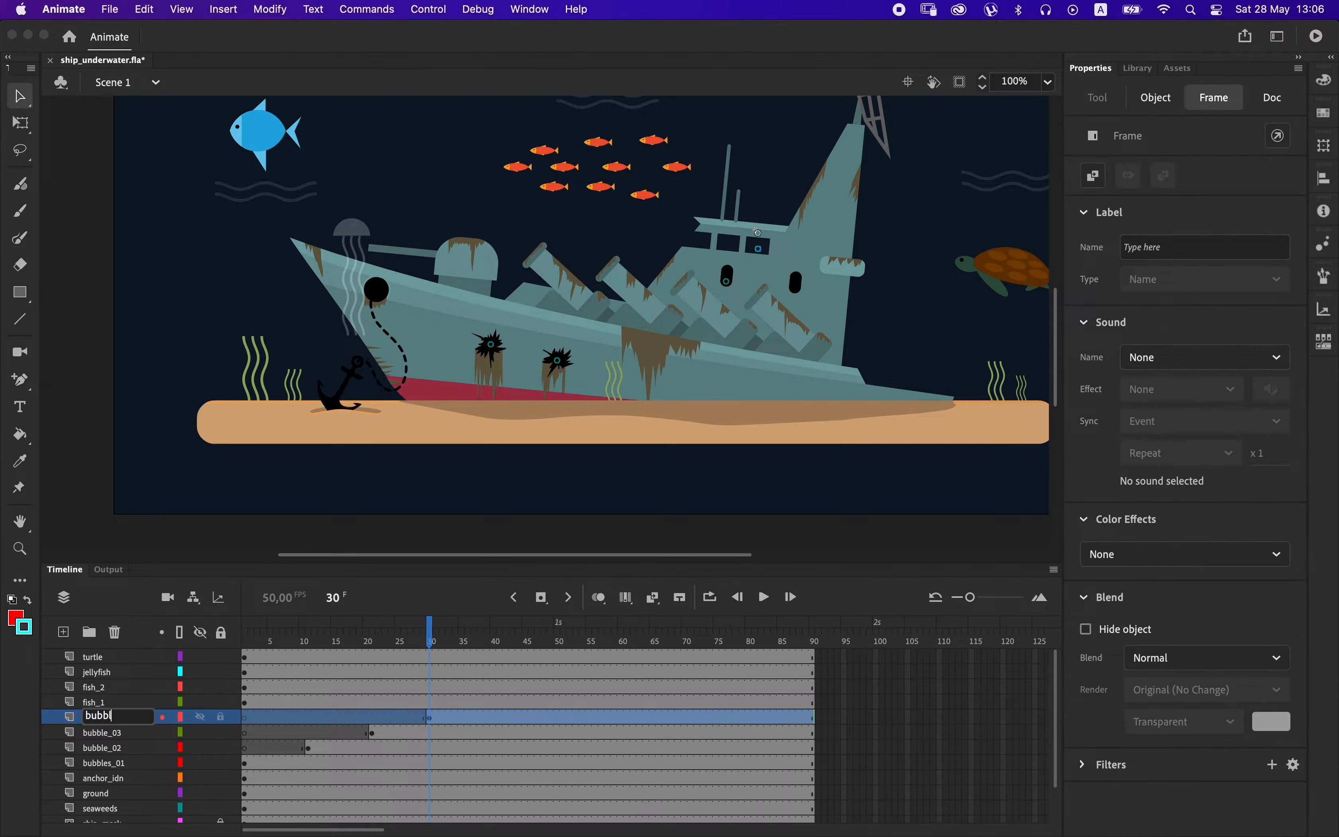
type("bble_04")
key("Return")
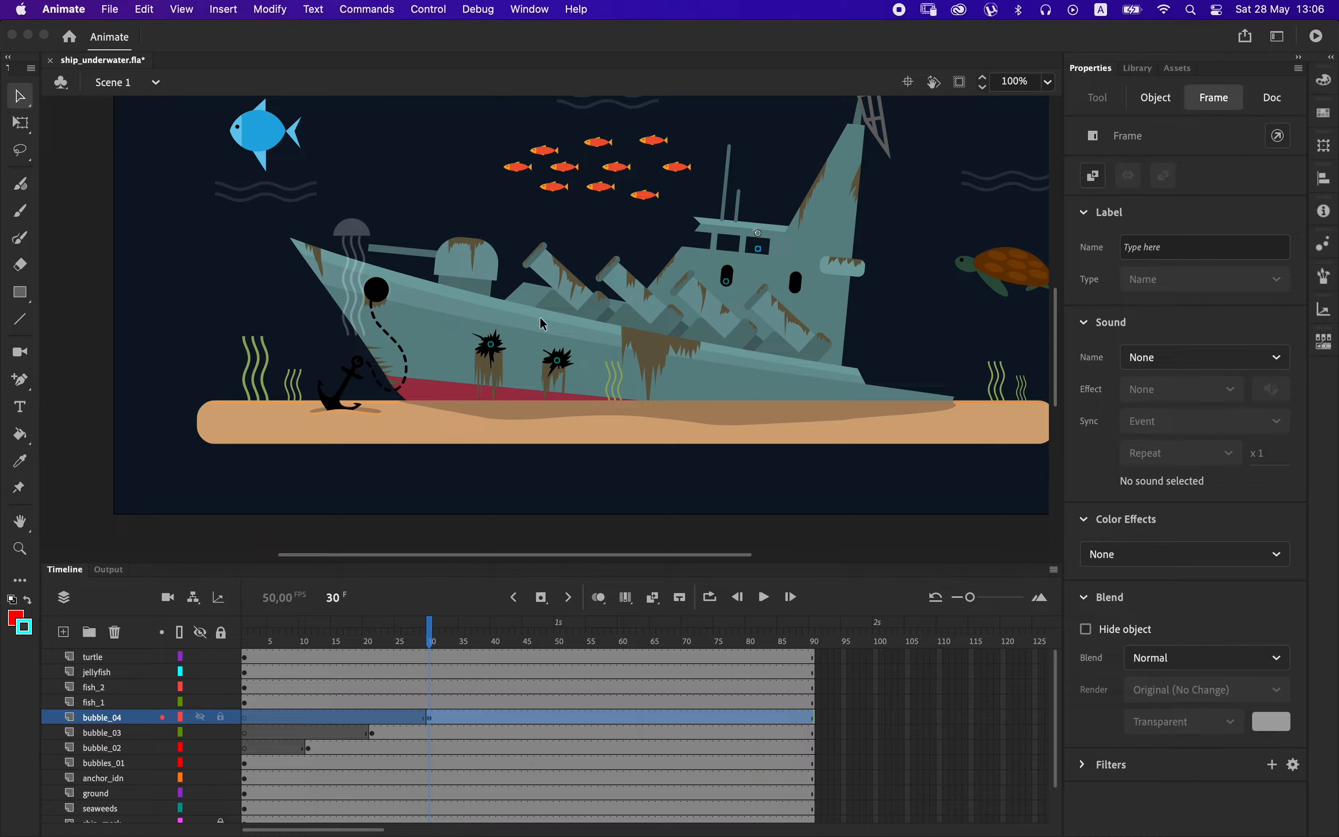
Add a layer above bubble_04 with a keyframe on frame 40 and paste a bubble clip at the anchor hole.
left_click(498, 717)
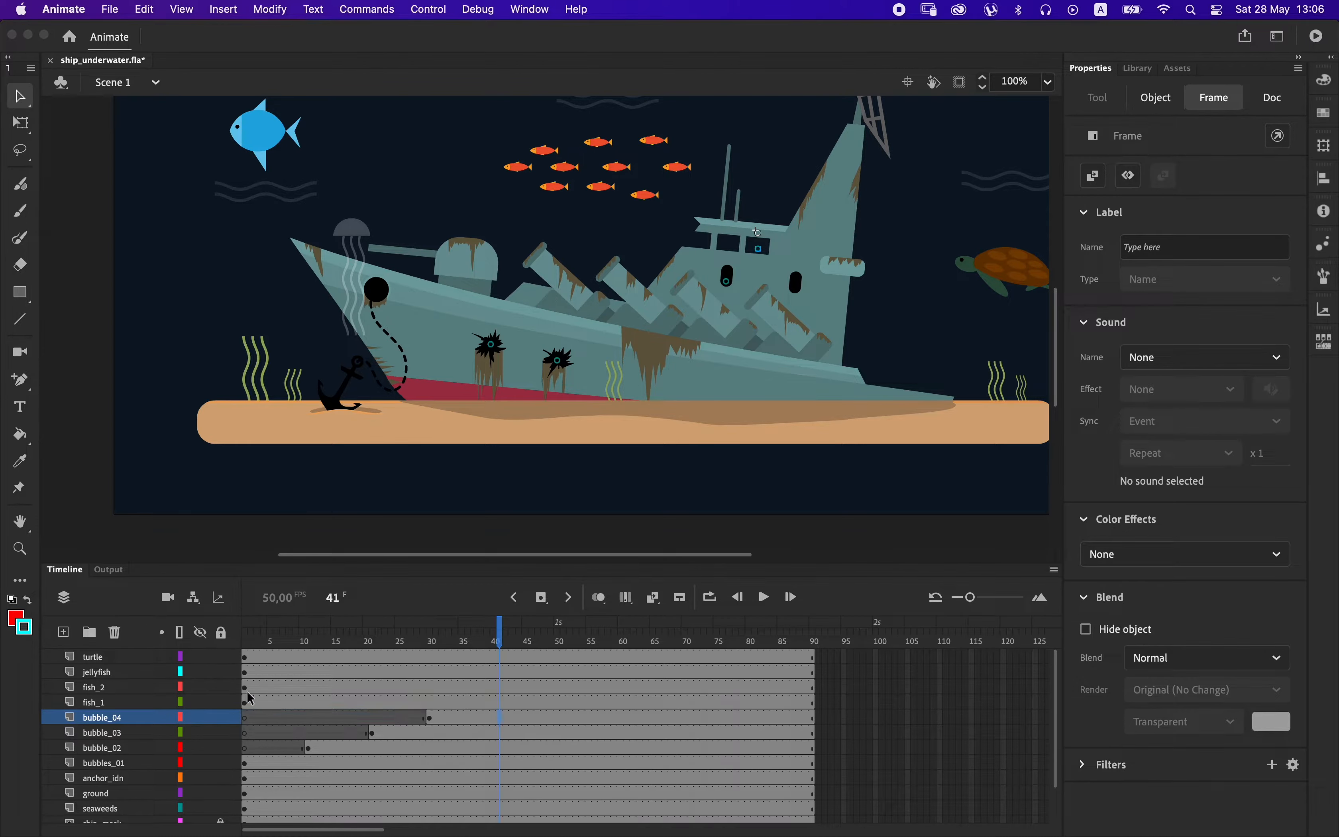
left_click(63, 632)
left_click(494, 720)
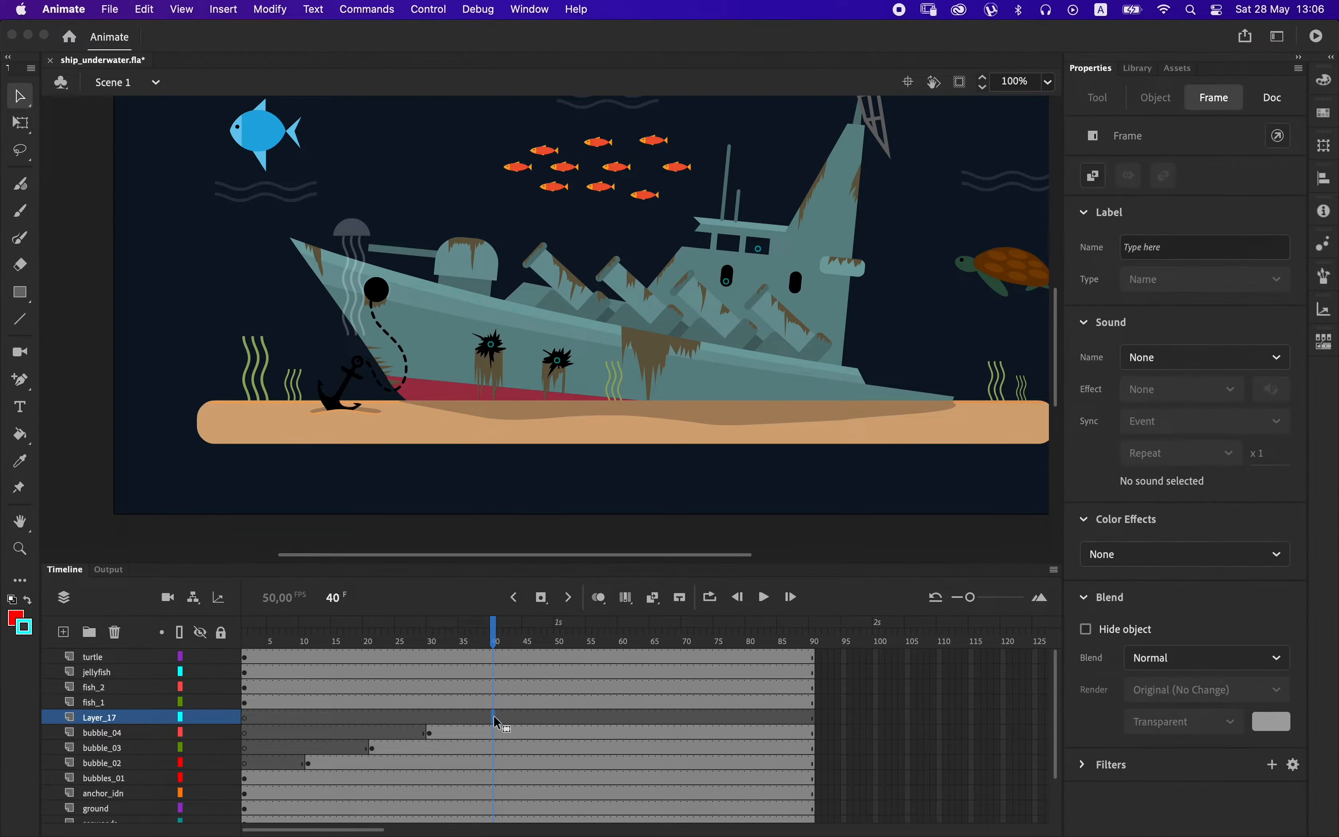
key("super+v")
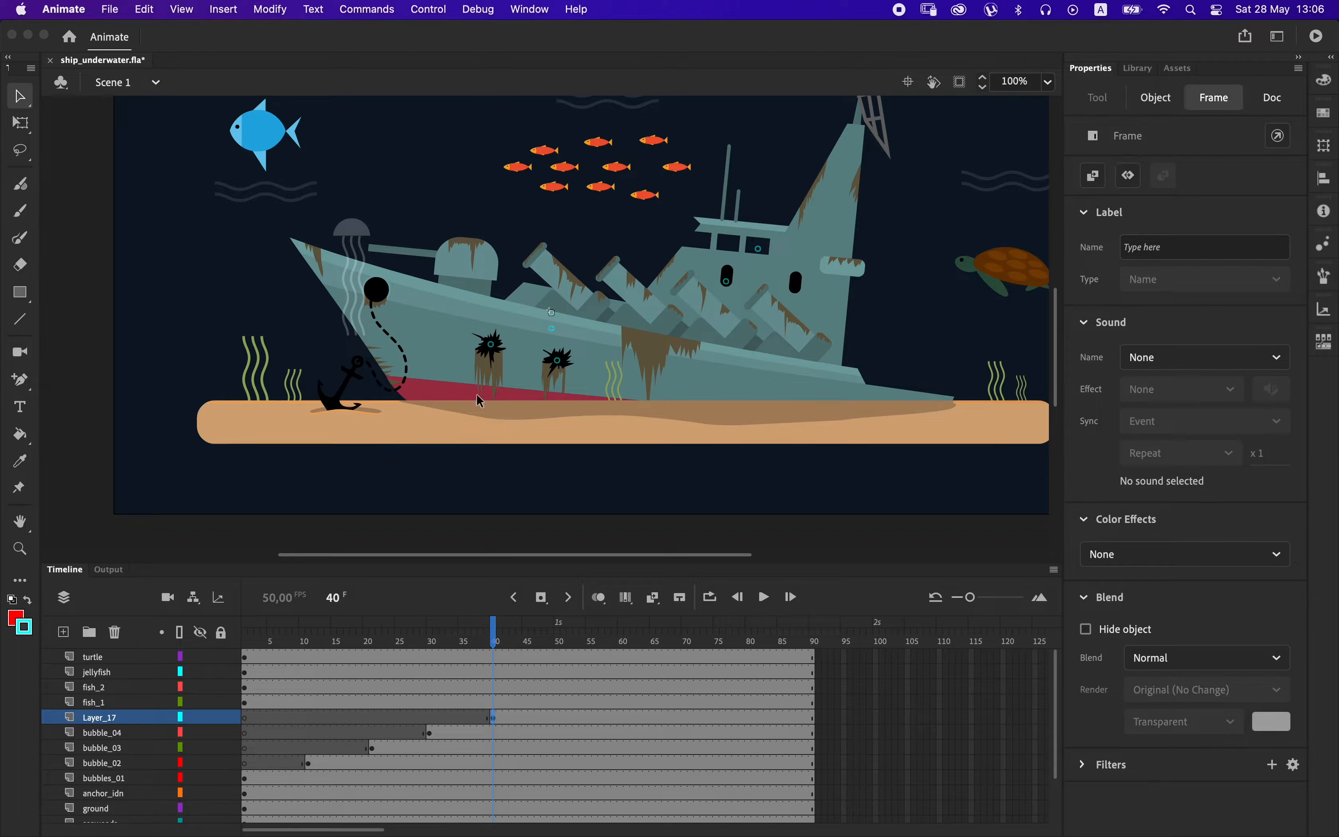
left_click_drag(558, 332, 379, 295)
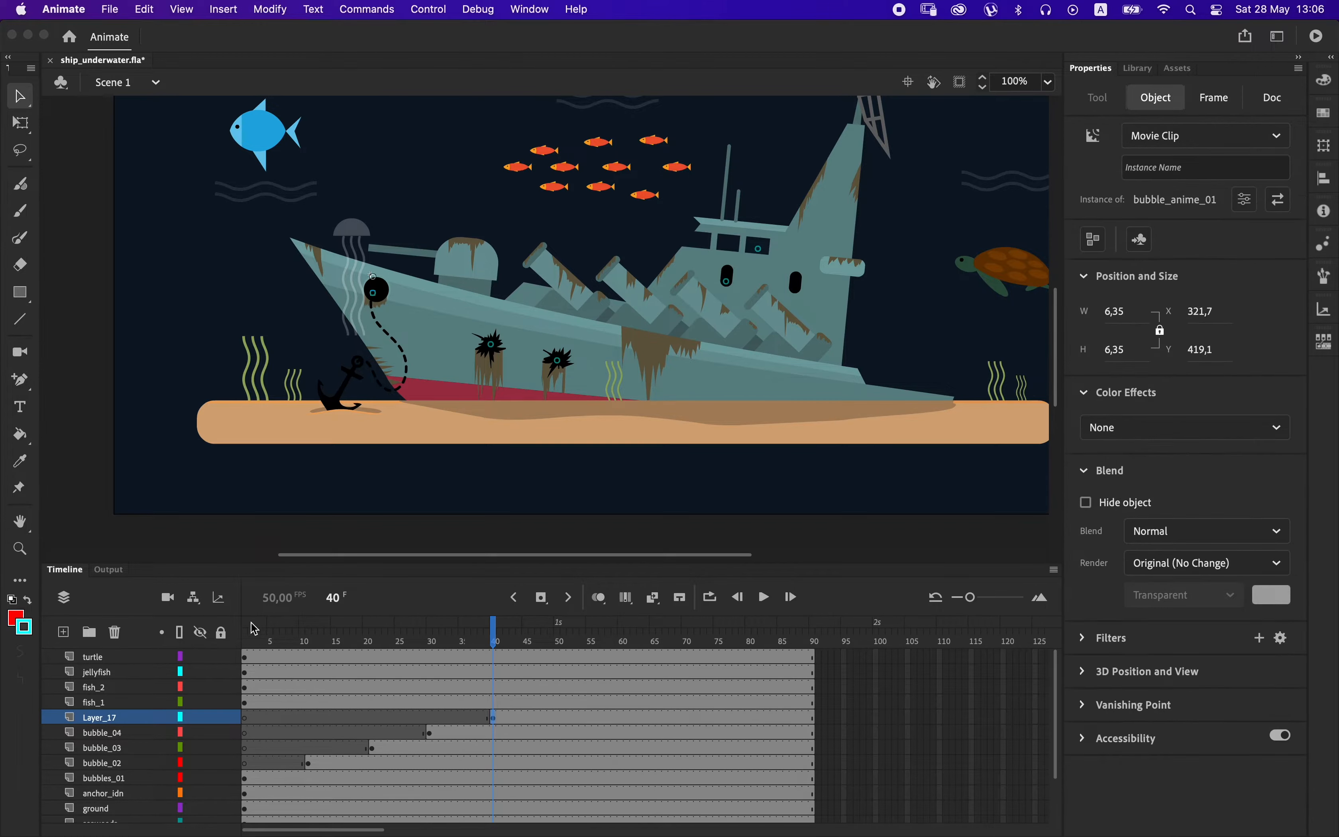
Rename the new anchor-hole bubble layer bubble_05.
double_click(146, 721)
type("bu")
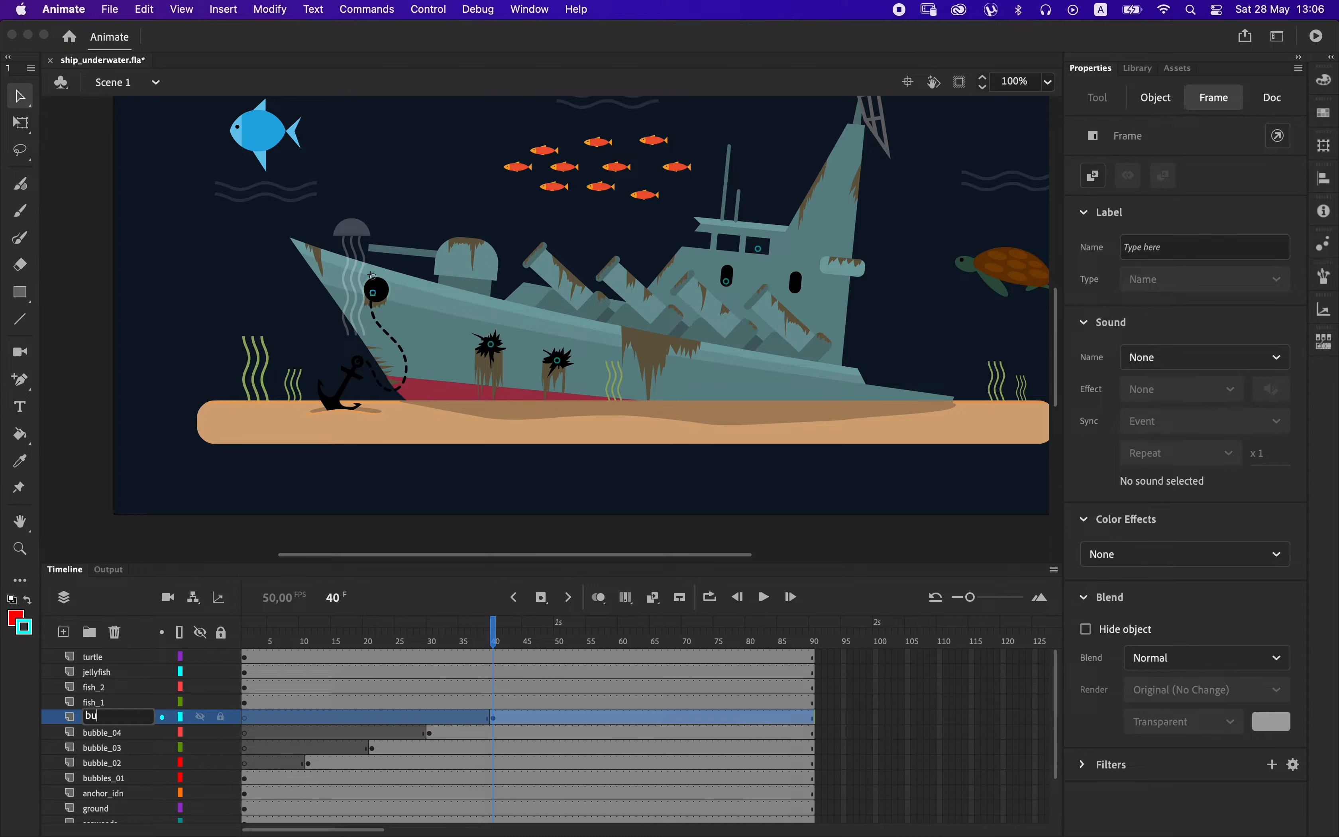
type("bble_05")
key("Return")
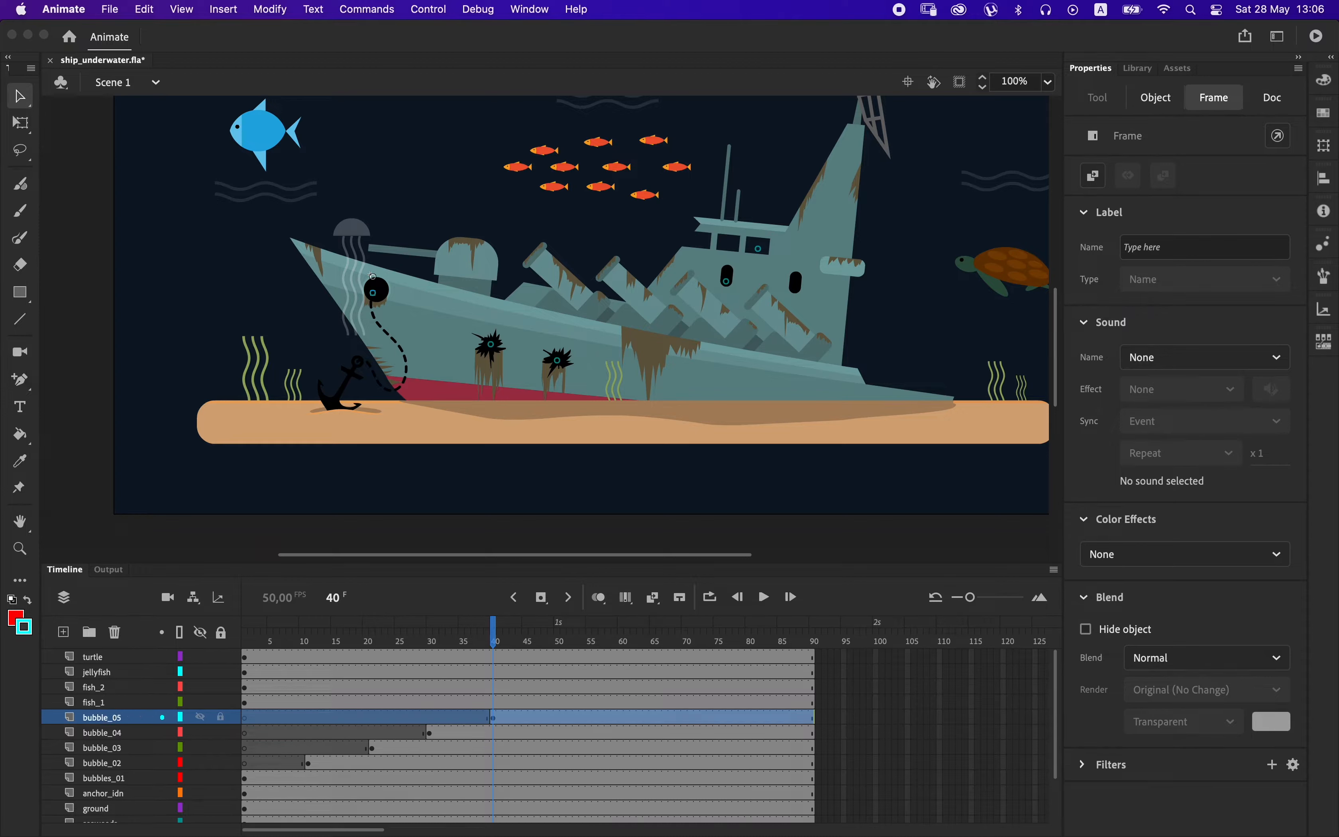
Extend all scene layers to frame 104 by inserting frames.
left_click_drag(491, 633, 816, 647)
key("F5")
key("F5")
key("F5")
key("F5")
key("F5")
key("F5")
key("F5")
key("F5")
key("F5")
key("F5")
key("F5")
key("F5")
key("F5")
key("F5")
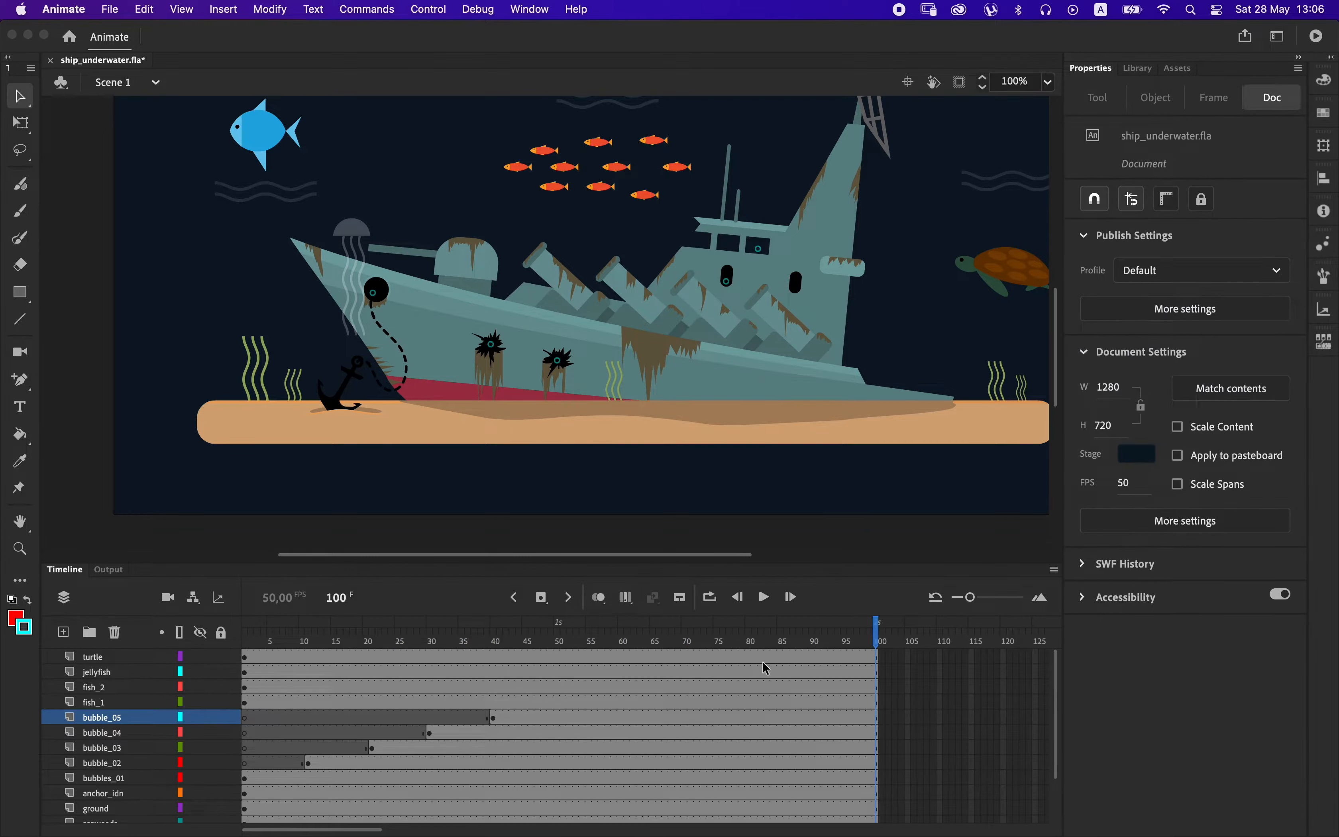
Add a layer above turtle with a stop() action in a keyframe on frame 104 and preview the movie.
left_click(773, 662)
left_click(64, 633)
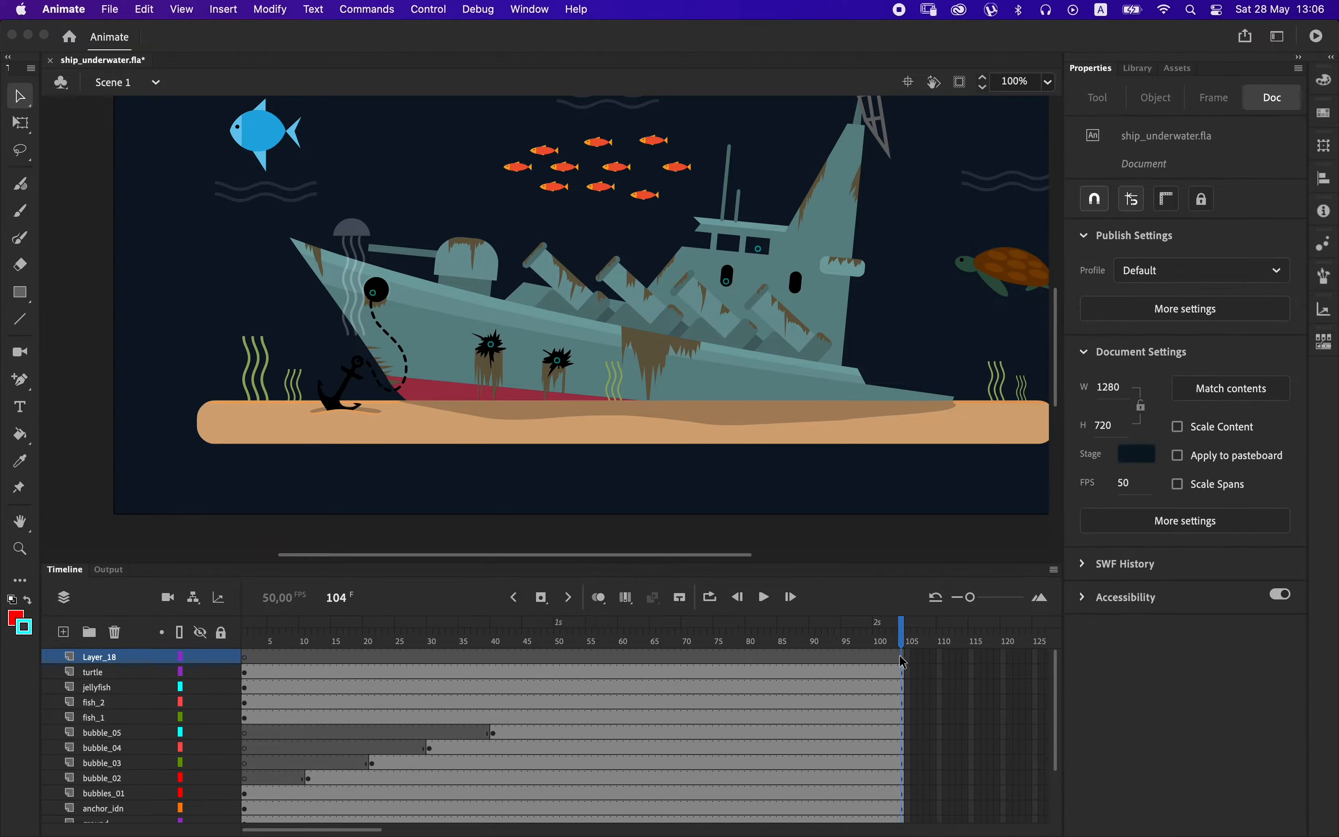
left_click(902, 659)
key("alt+F9")
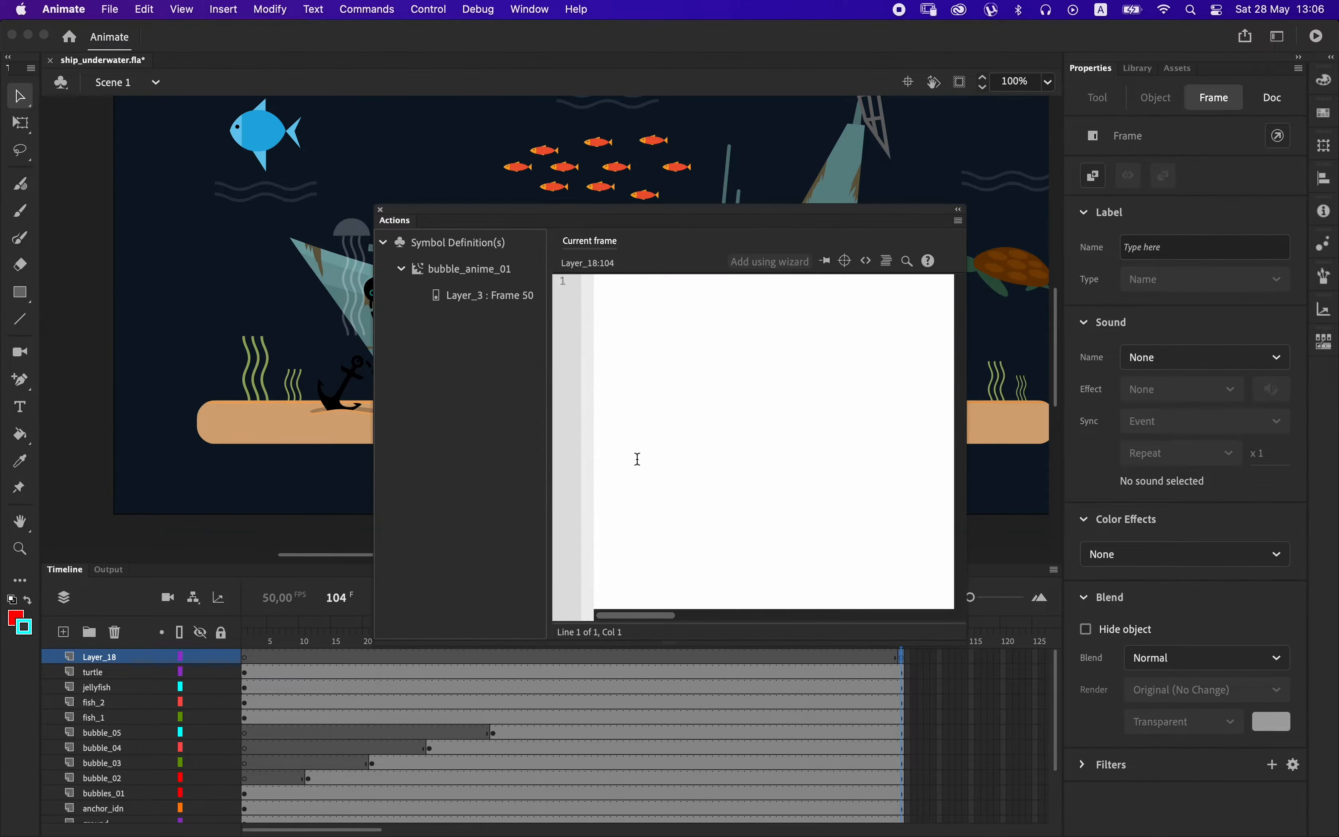
type("stop();")
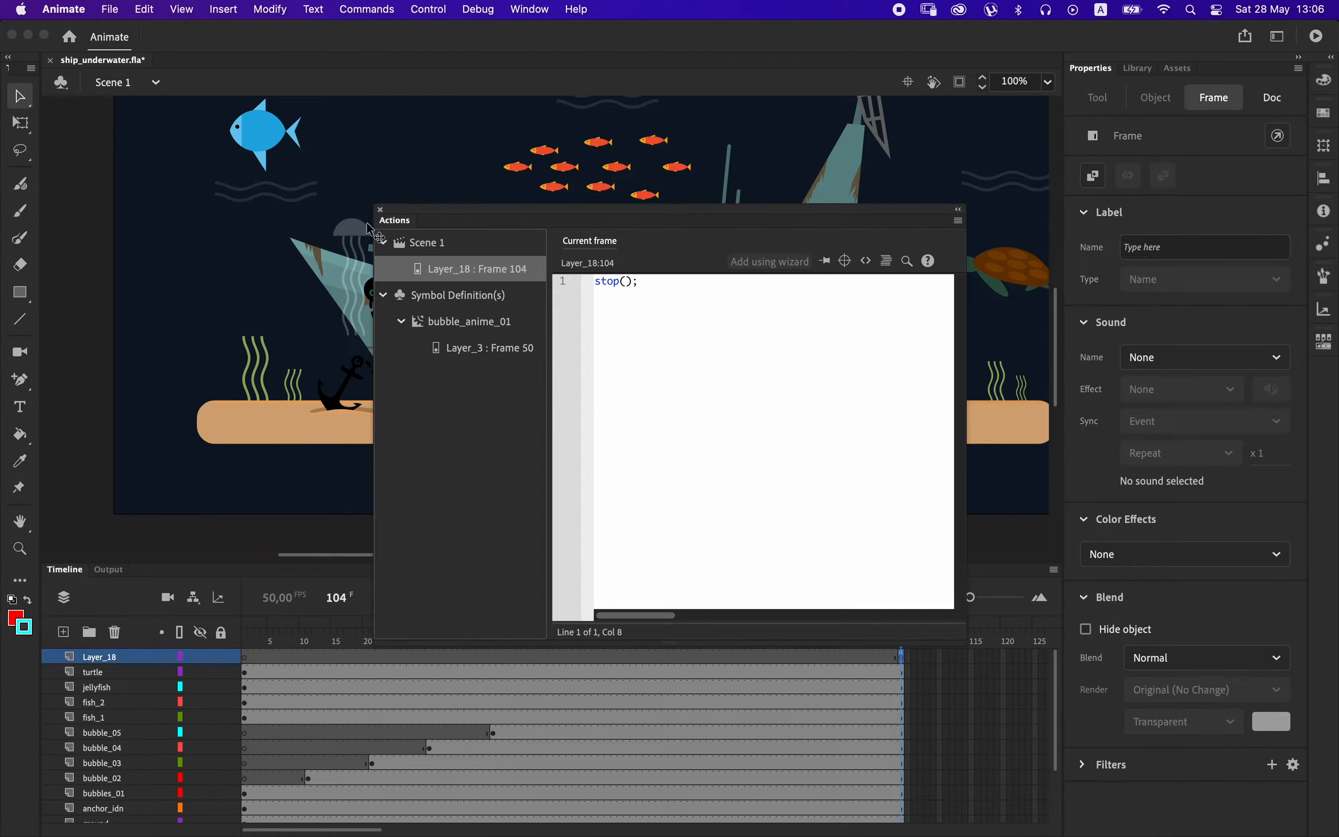
left_click(381, 209)
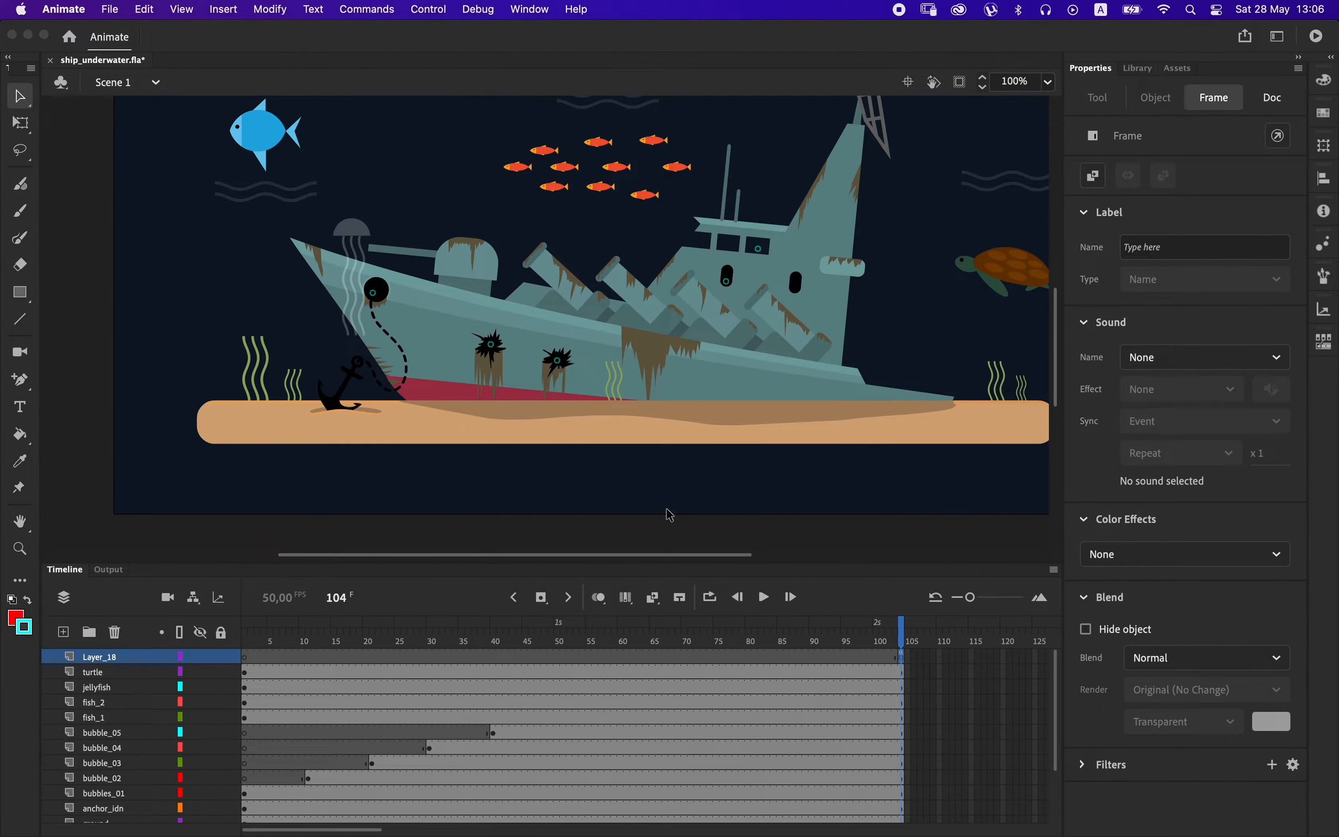
key("super+Return")
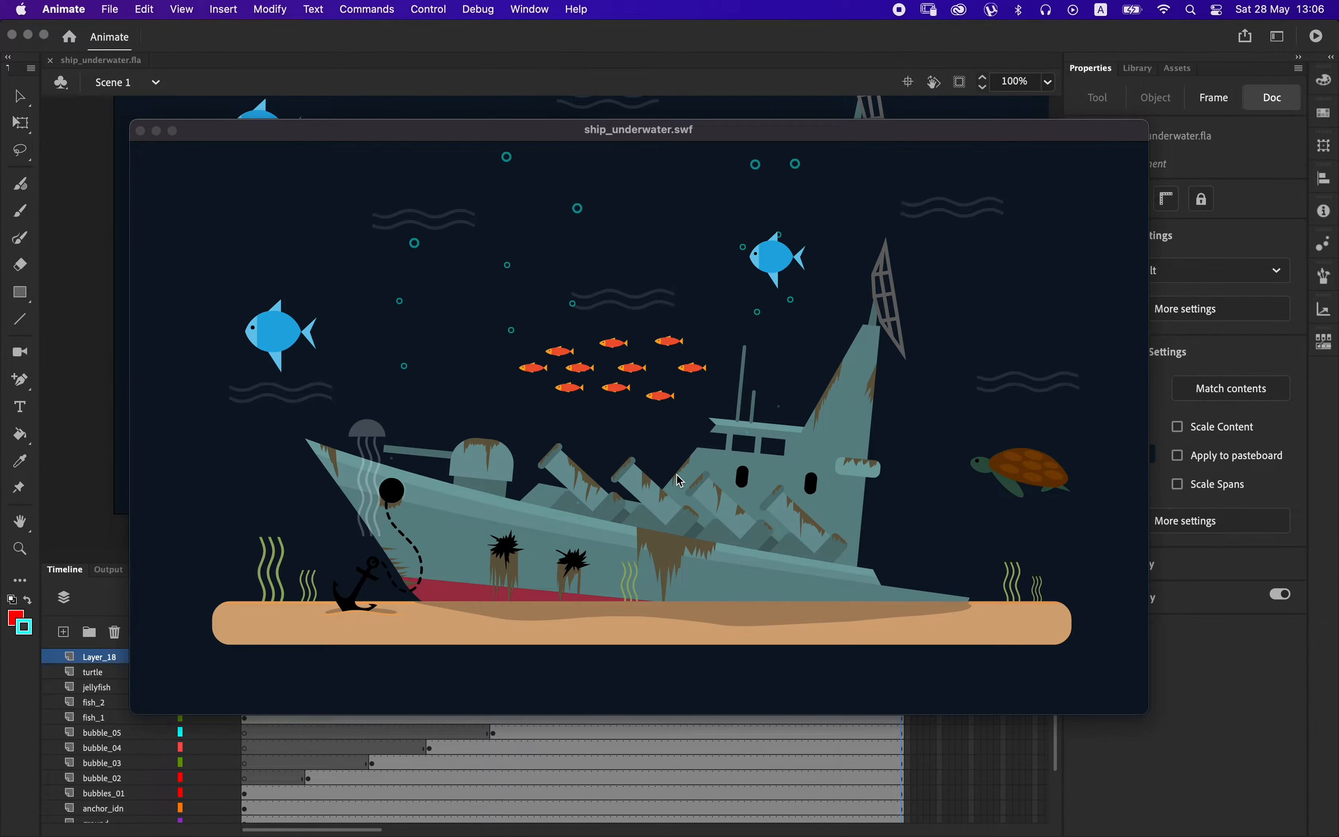
left_click(145, 131)
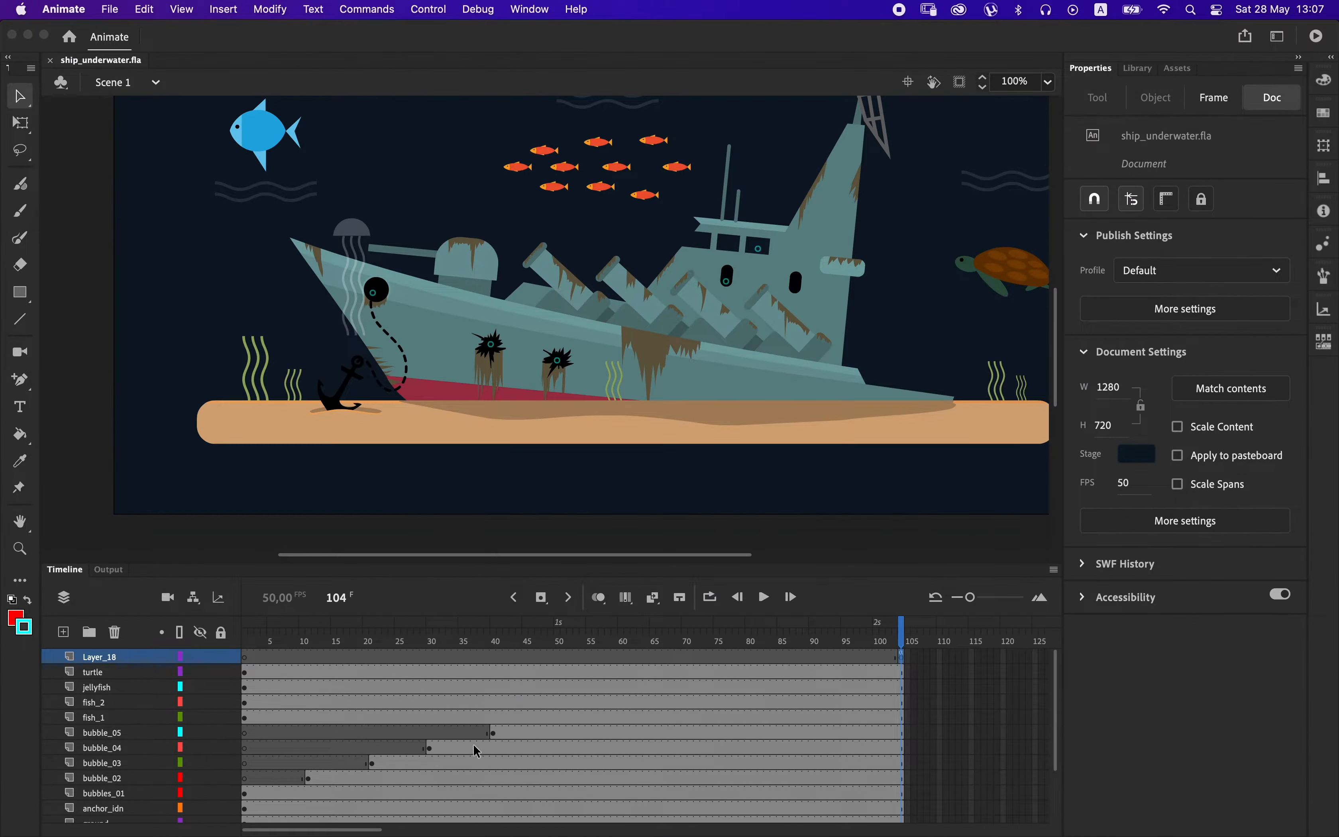
Move the starting keyframes of bubble_02 to frame 21, bubble_03 to frame 49 and bubble_04 to about frame 58.
left_click(310, 780)
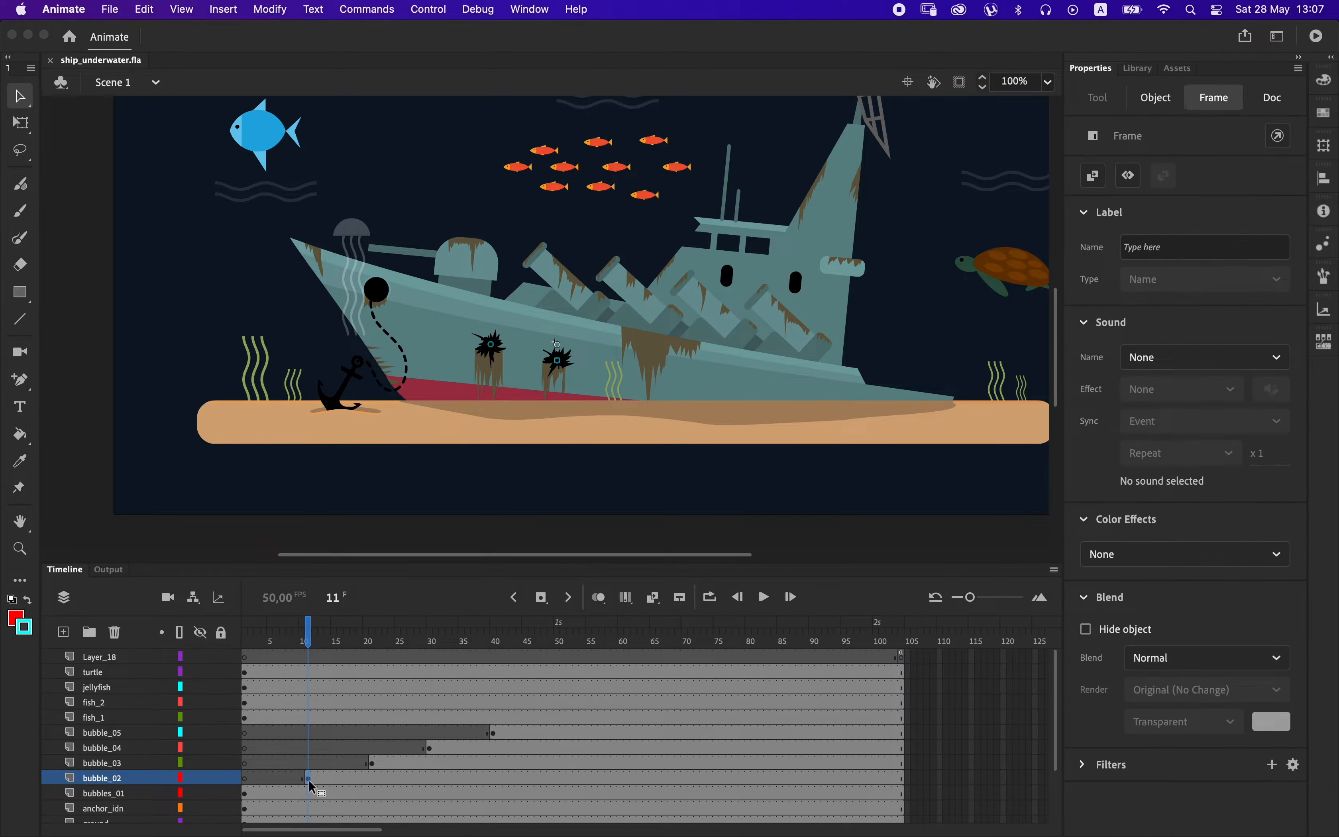
left_click_drag(373, 786, 453, 755)
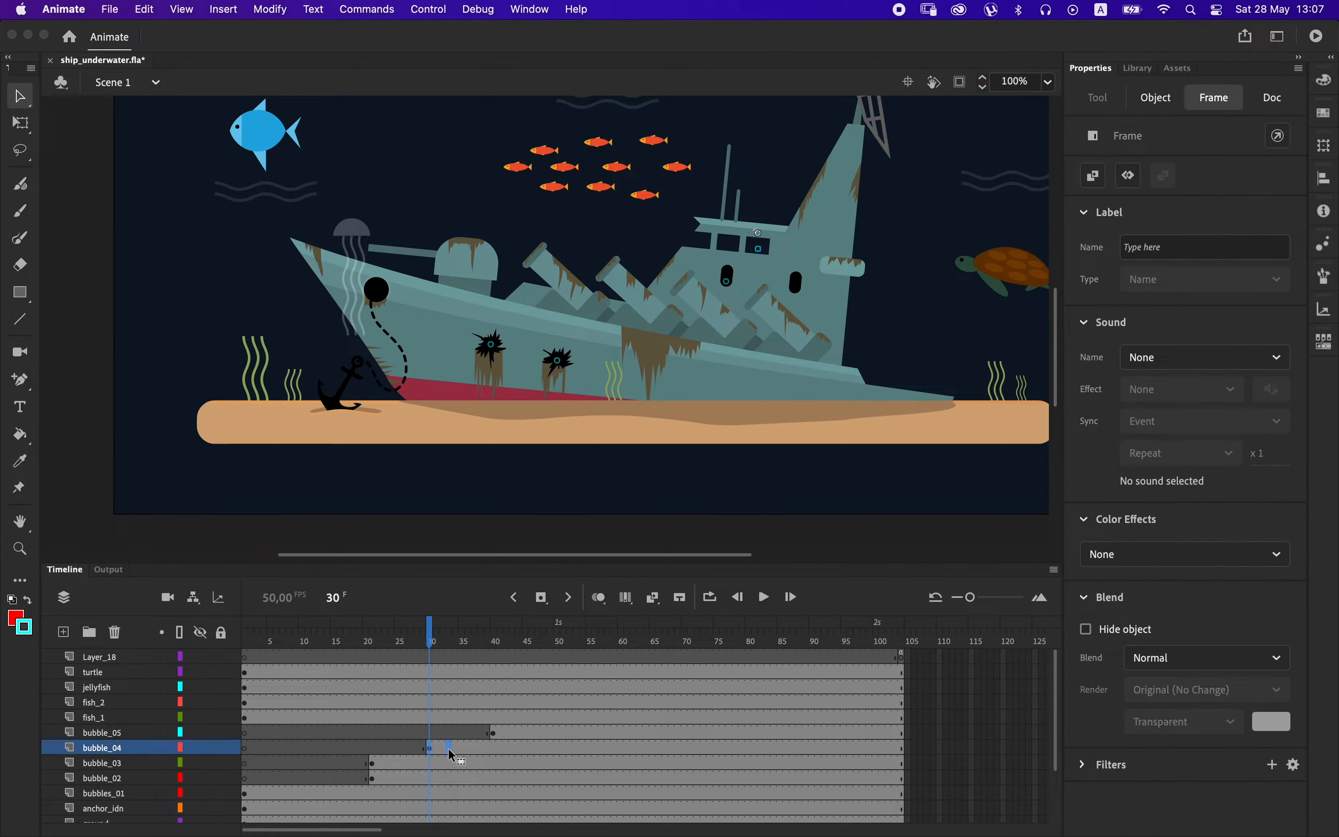
left_click_drag(609, 756, 553, 766)
left_click(374, 764)
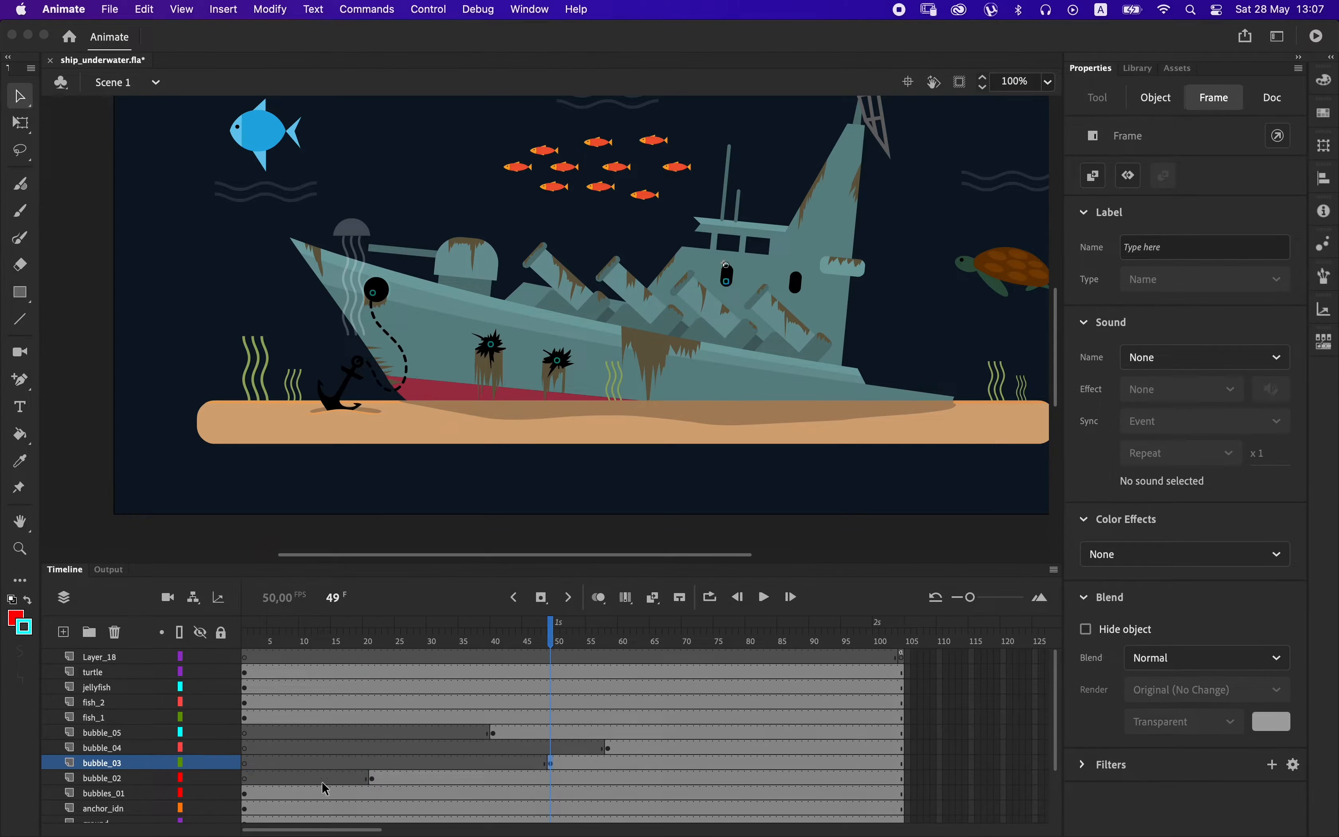
Paste another bubble clip into bubbles_01 at frame 1, place it at the second porthole and preview the movie.
left_click(247, 795)
key("super+v")
left_click_drag(556, 330, 803, 290)
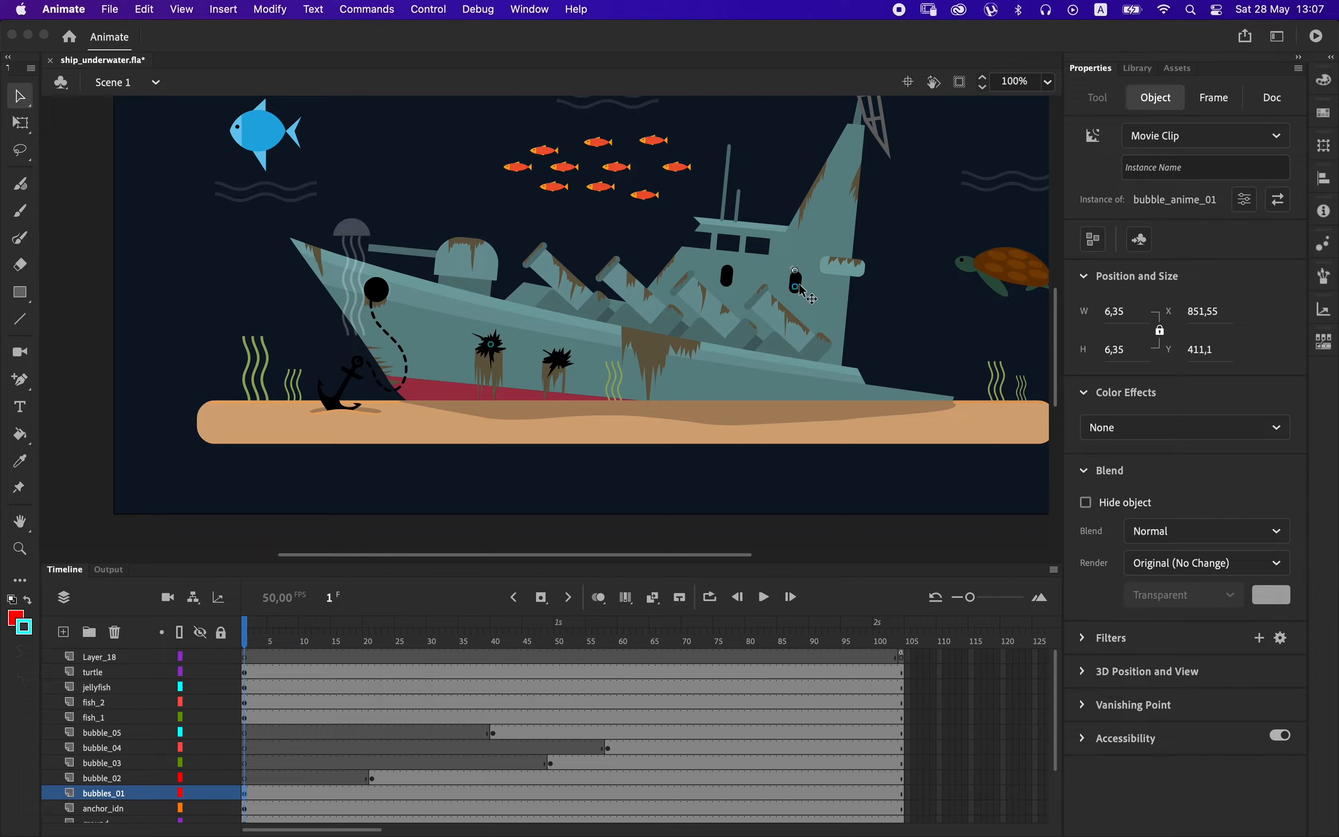
key("super+Return")
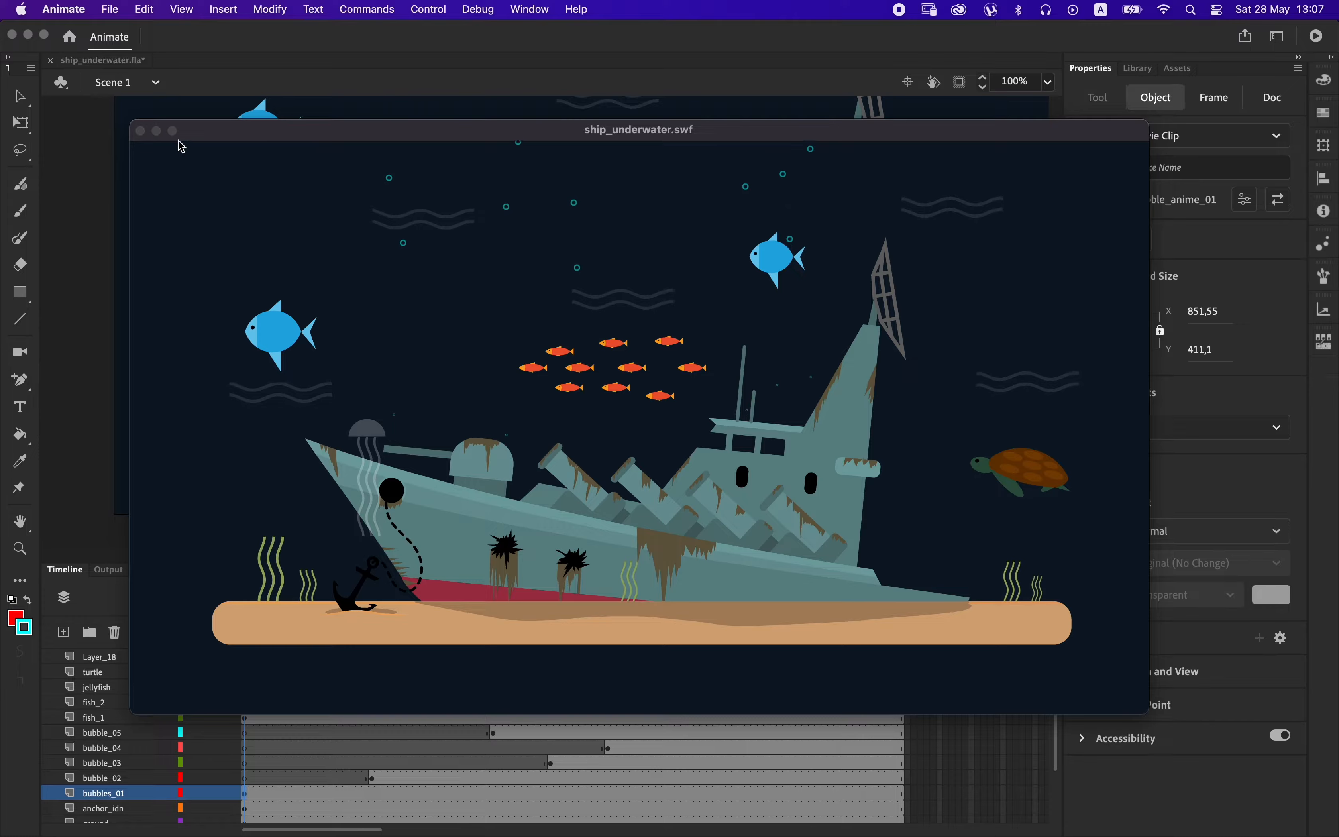
Examine the tween inside the nested bubble_anim clip across its frames and preview the movie.
left_click(142, 131)
double_click(495, 351)
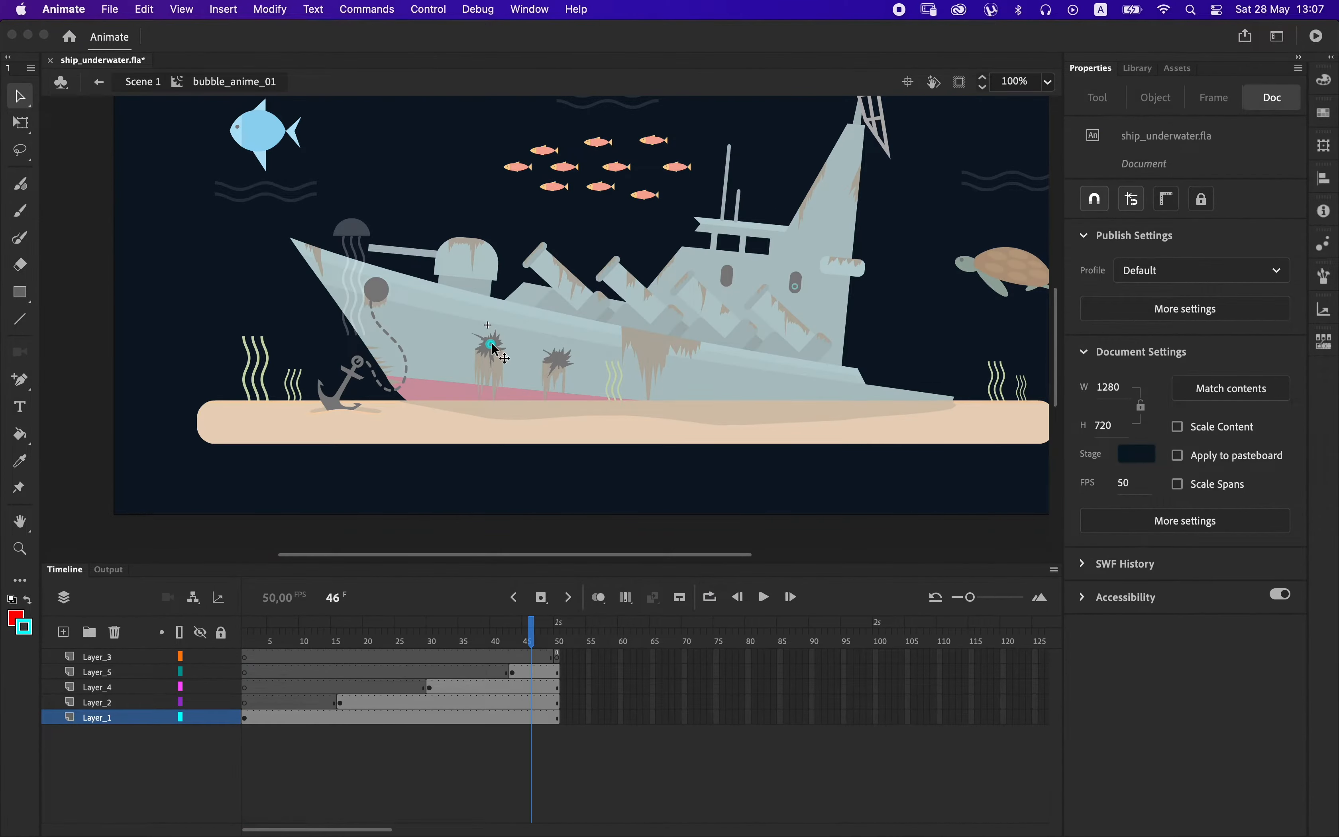
double_click(494, 349)
left_click_drag(359, 658, 719, 653)
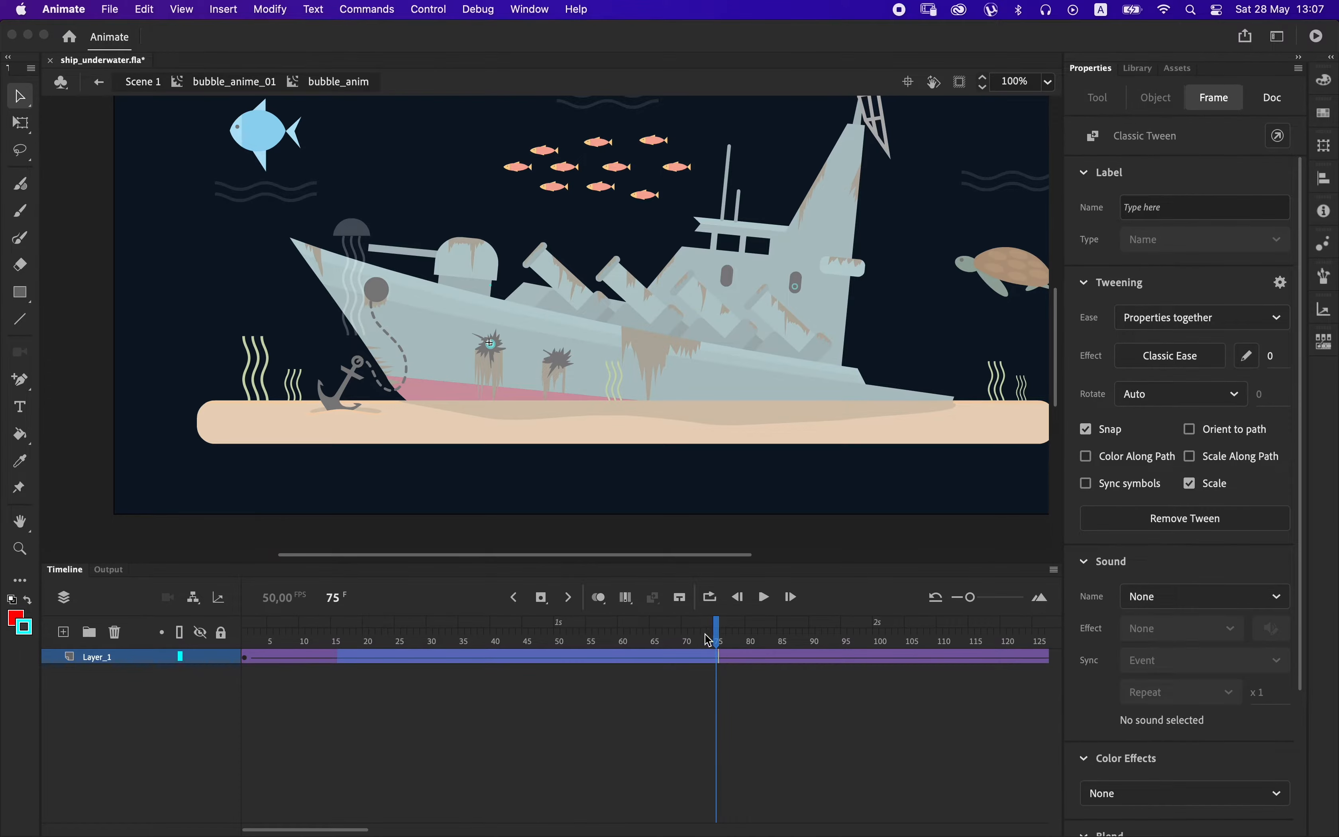
key("super+Return")
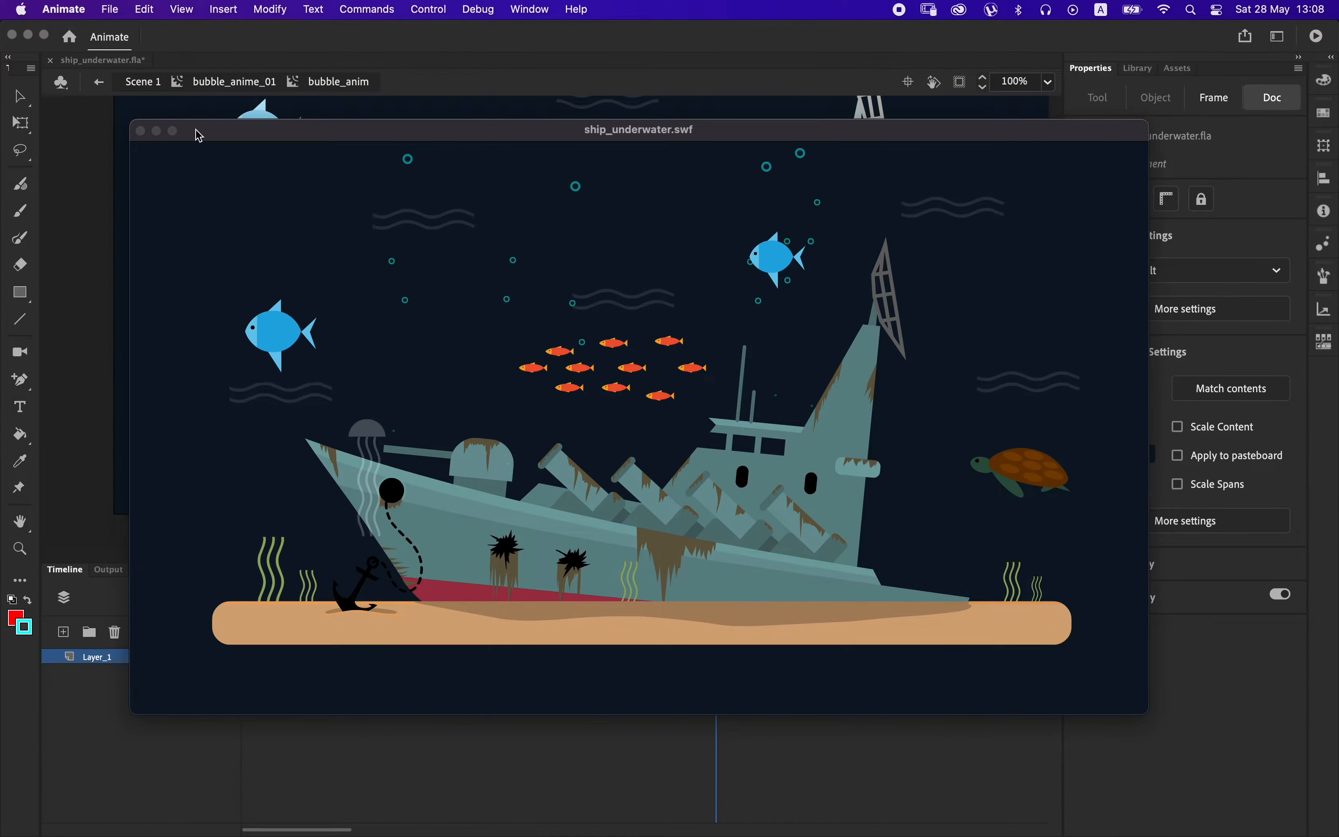
left_click(141, 131)
double_click(99, 364)
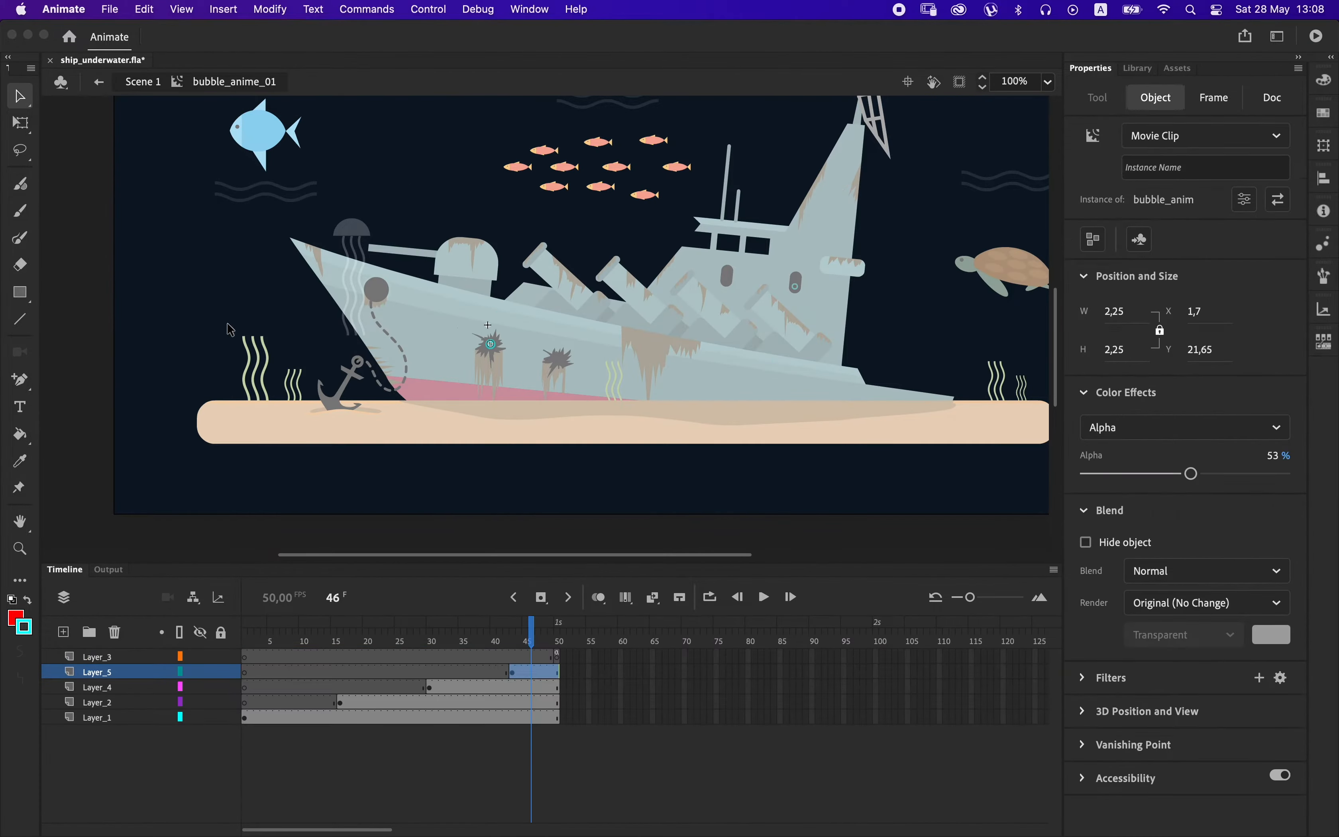
double_click(588, 338)
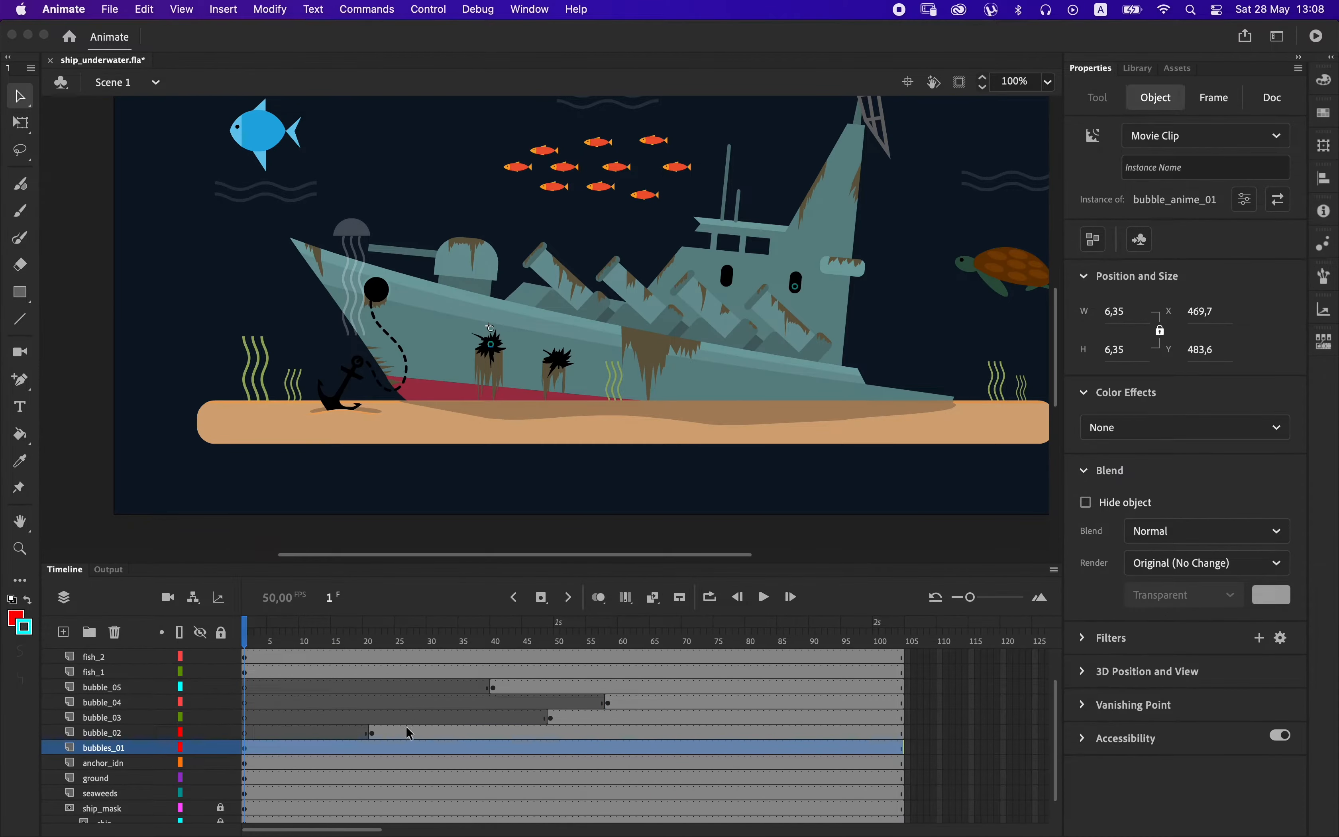
Move bubble_04's starting keyframe to frame 97 and extend all scene layers to about frame 142.
left_click(610, 702)
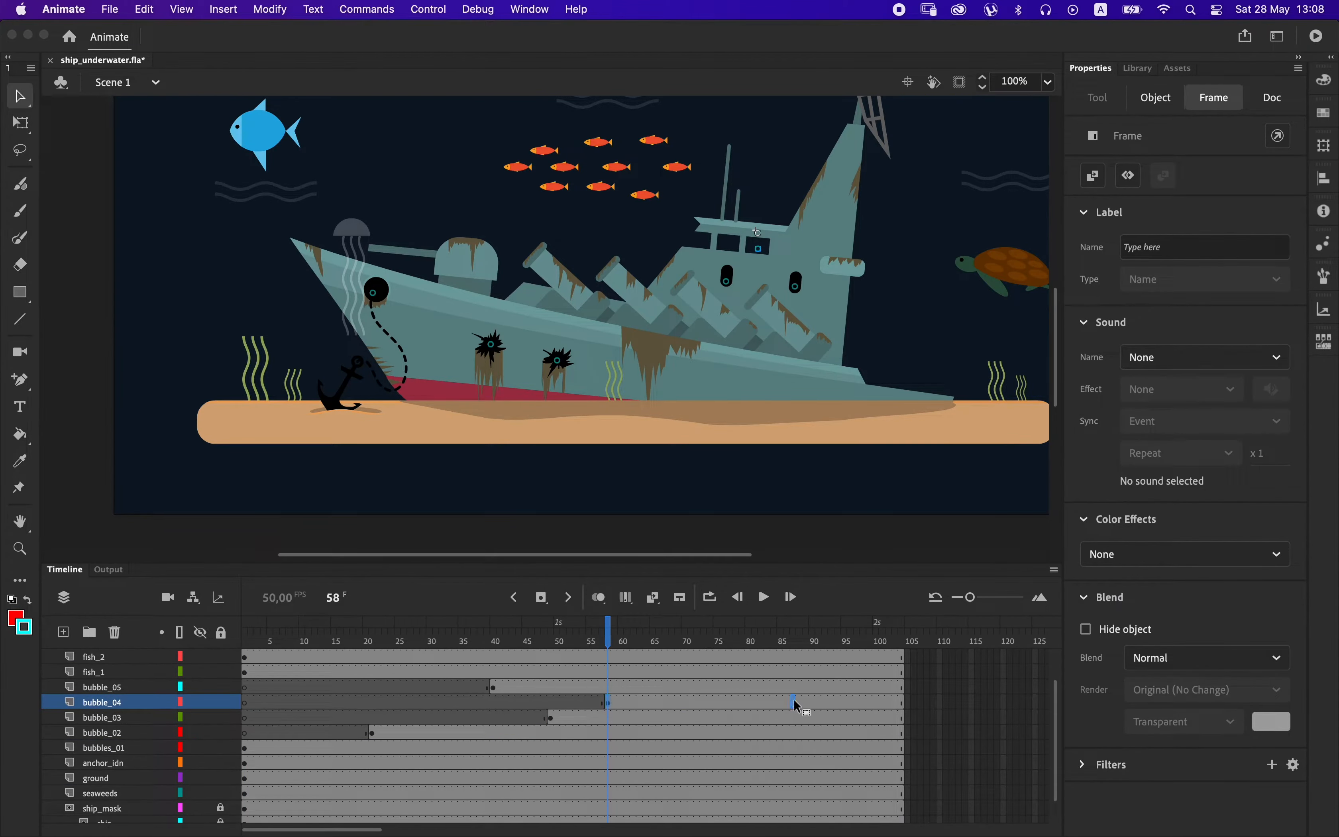
left_click_drag(847, 703, 857, 702)
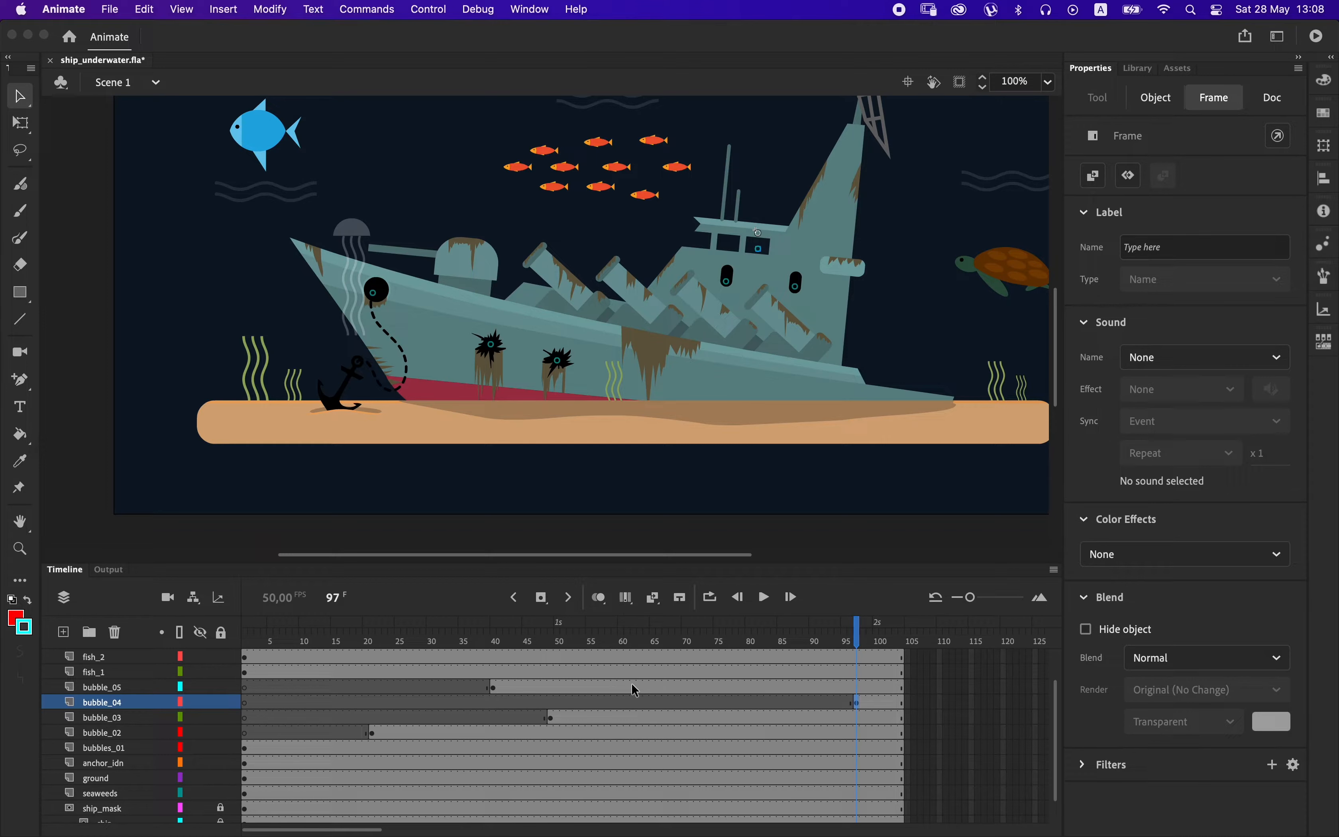
left_click(878, 645)
key("F5")
key("F5")
key("F5")
key("F5")
key("F5")
key("F5")
key("F5")
key("F5")
key("F5")
key("F5")
key("F5")
key("F5")
key("F5")
key("F5")
key("F5")
key("F5")
key("F5")
key("F5")
key("F5")
key("F5")
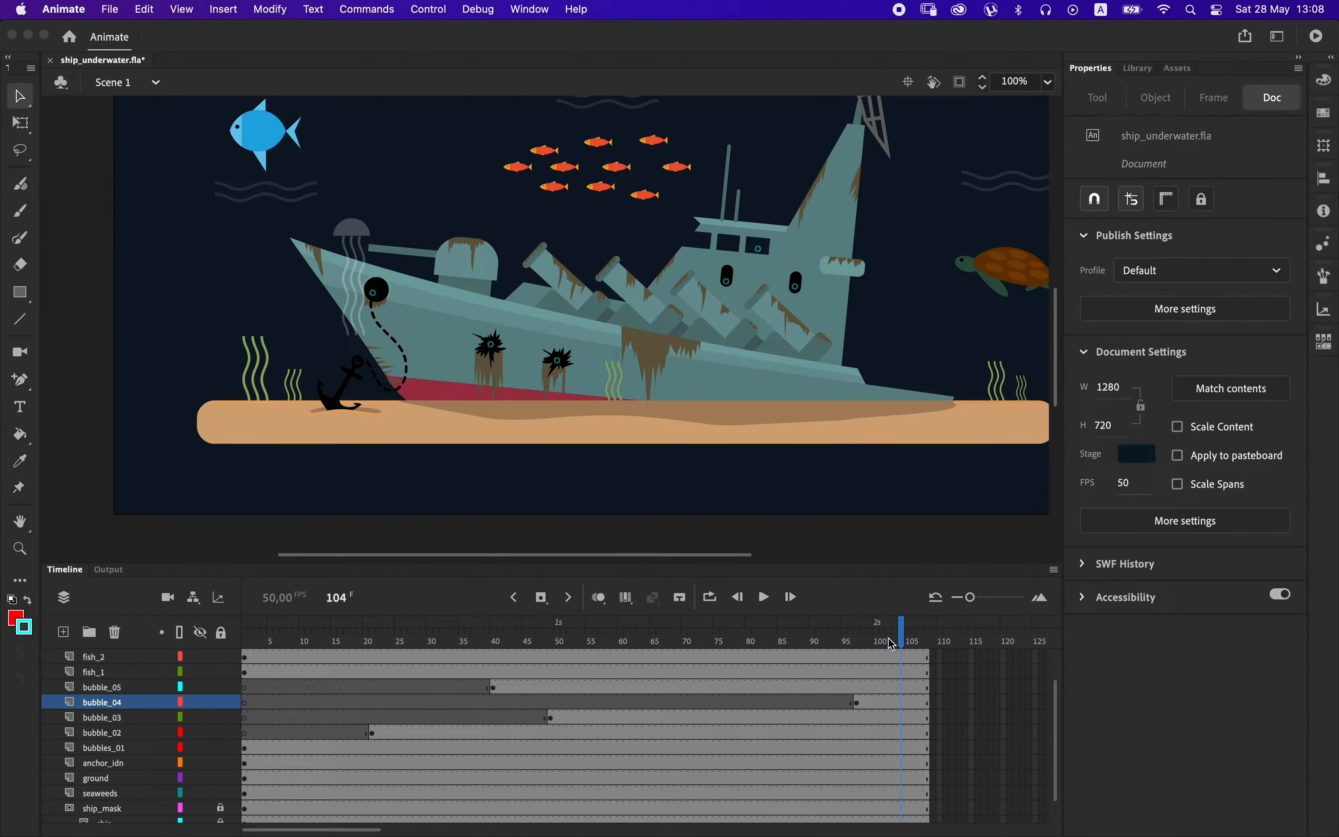
key("F5")
key("F5")
key("F5")
key("F5")
key("F5")
key("F5")
key("F5")
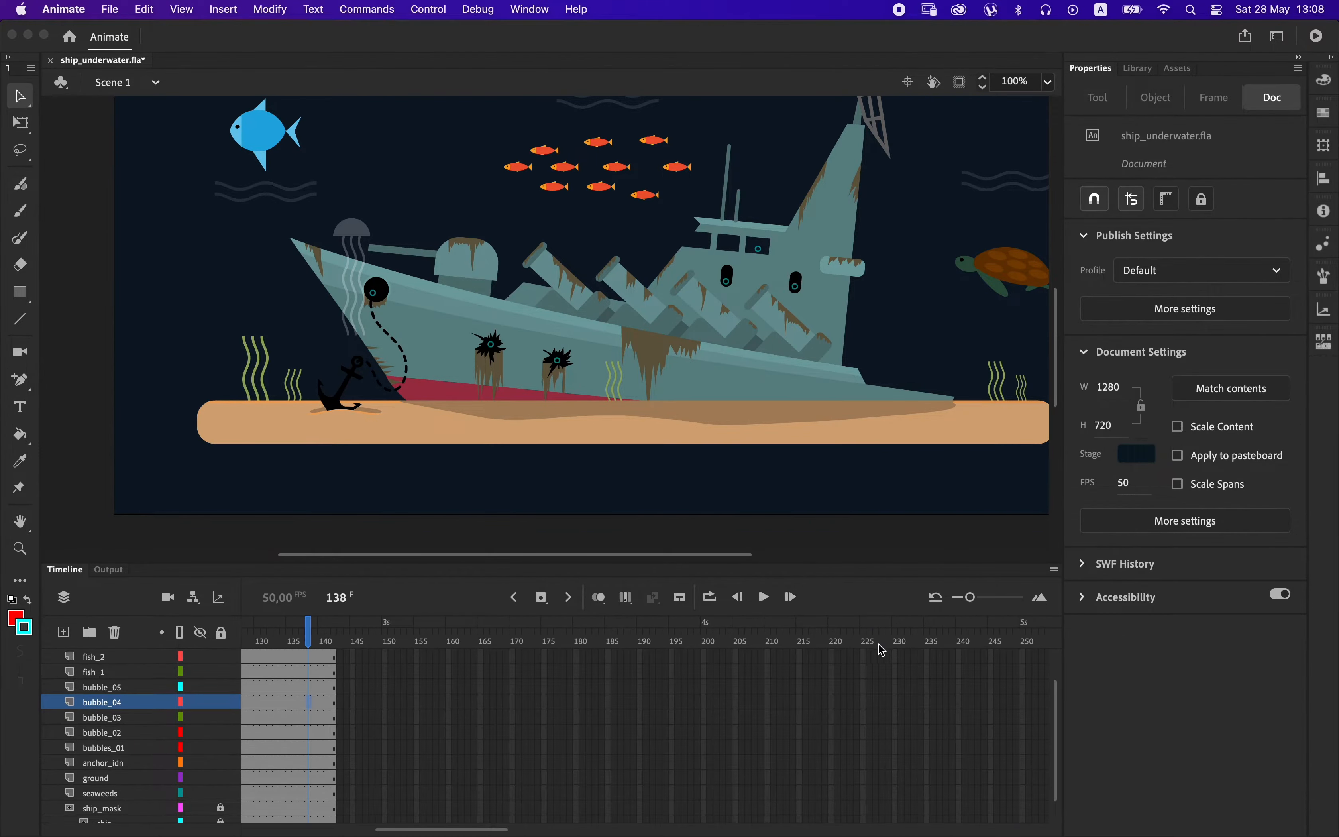
left_click_drag(443, 830, 310, 830)
left_click(429, 646)
left_click_drag(429, 647, 244, 646)
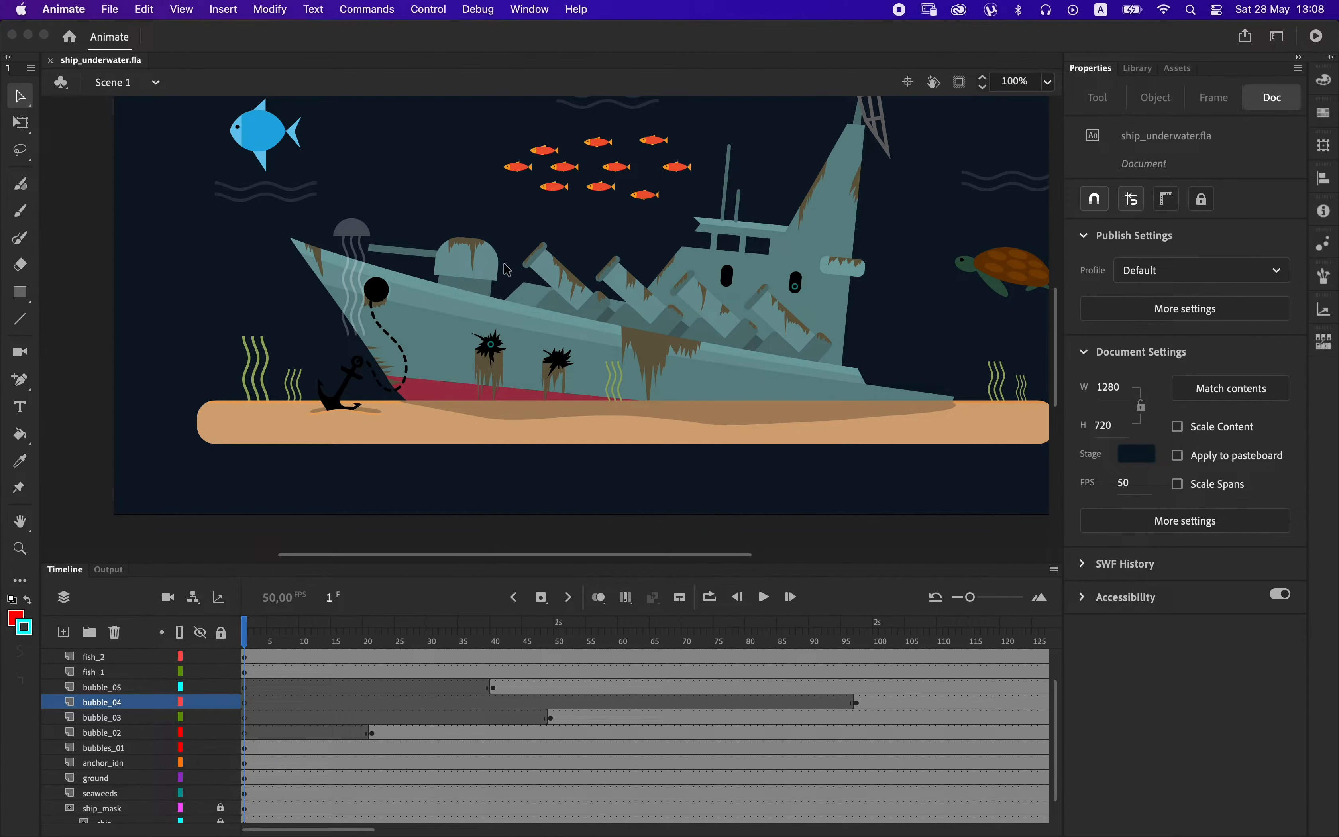
Open the jellyfish clip and extend both of its layers to frame 100.
double_click(359, 243)
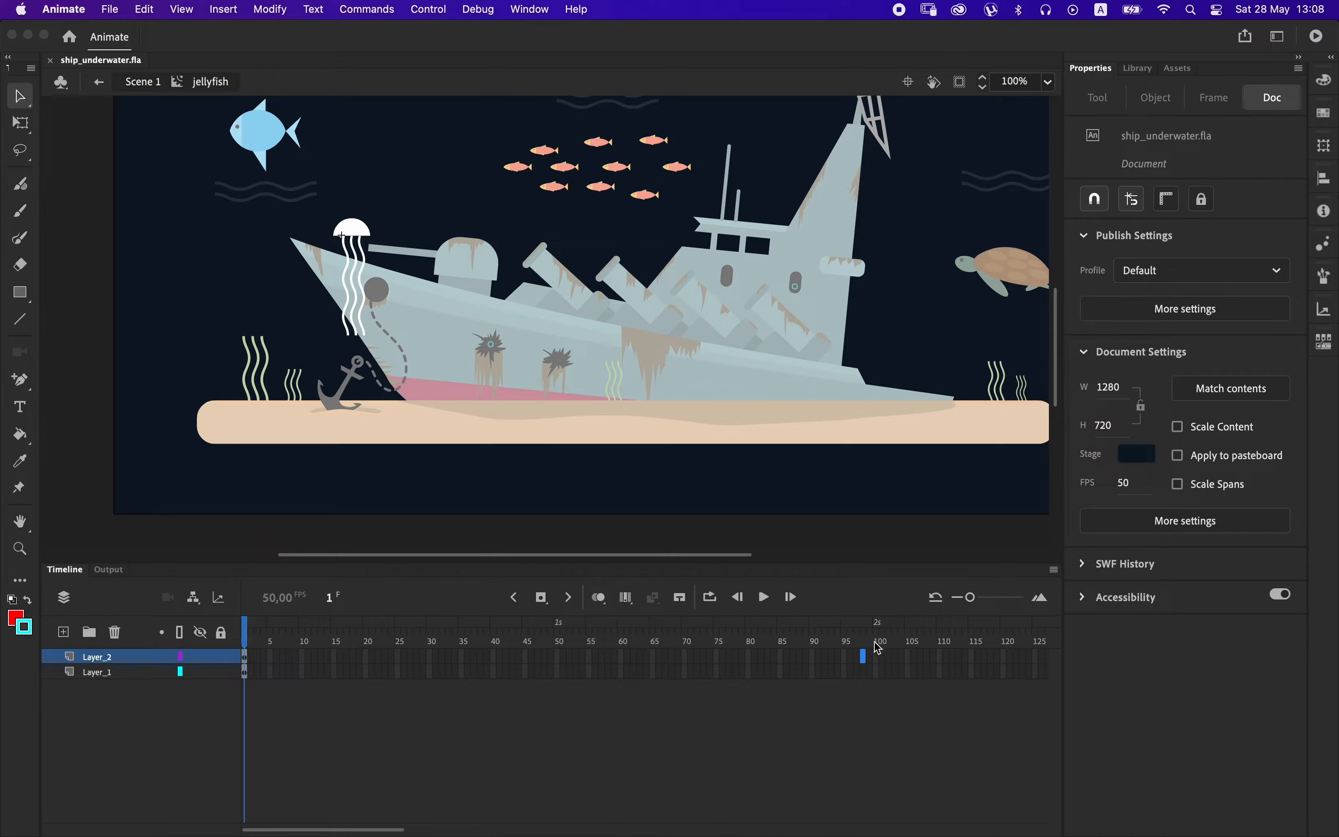
left_click_drag(883, 660, 883, 670)
key("F5")
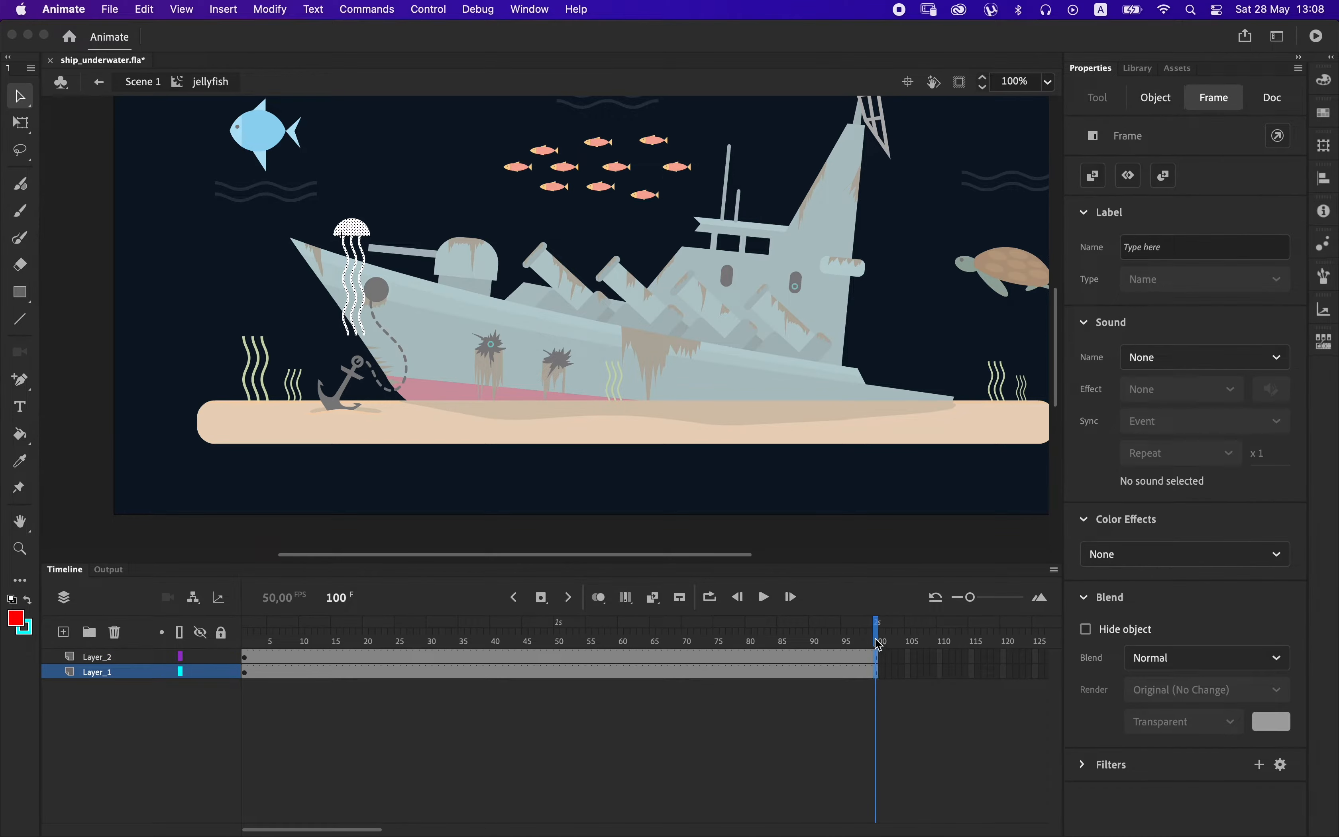
Convert the jellyfish's tentacles on Layer_1 into a movie clip with the default name and open it for editing.
left_click(244, 673)
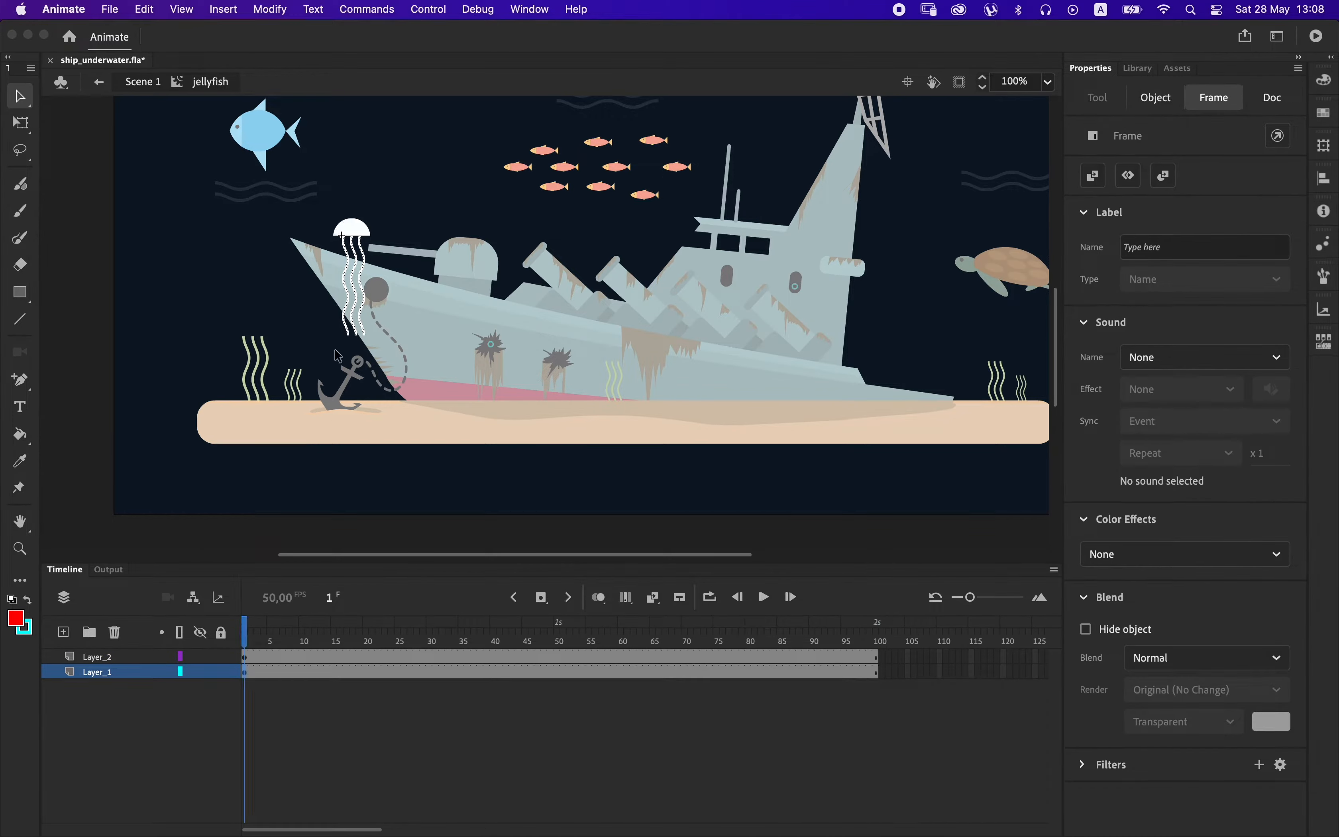
right_click(366, 296)
left_click(498, 726)
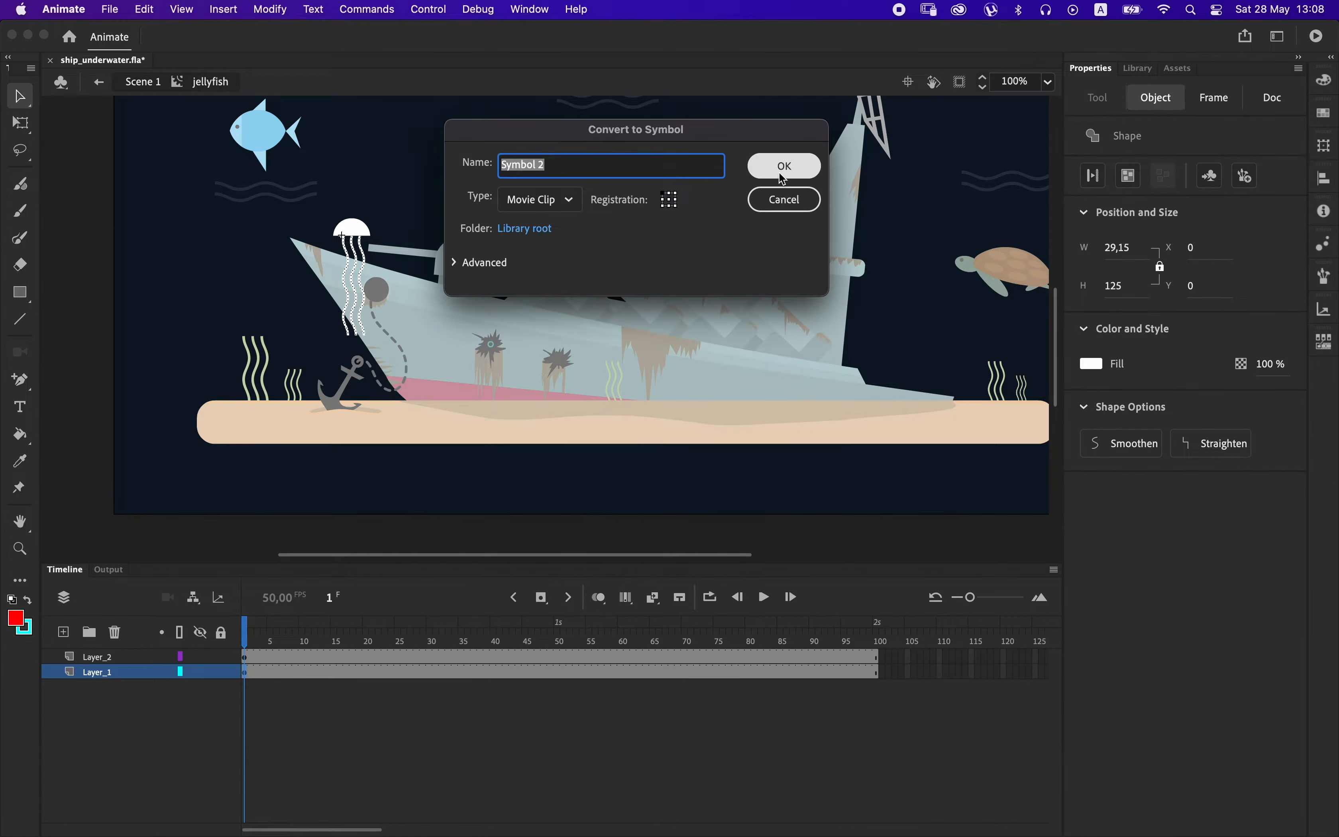
key("Return")
double_click(366, 323)
Add a layer in the tentacle clip and draw a red rectangle over the upper tentacles, removing its stroke.
left_click(21, 291)
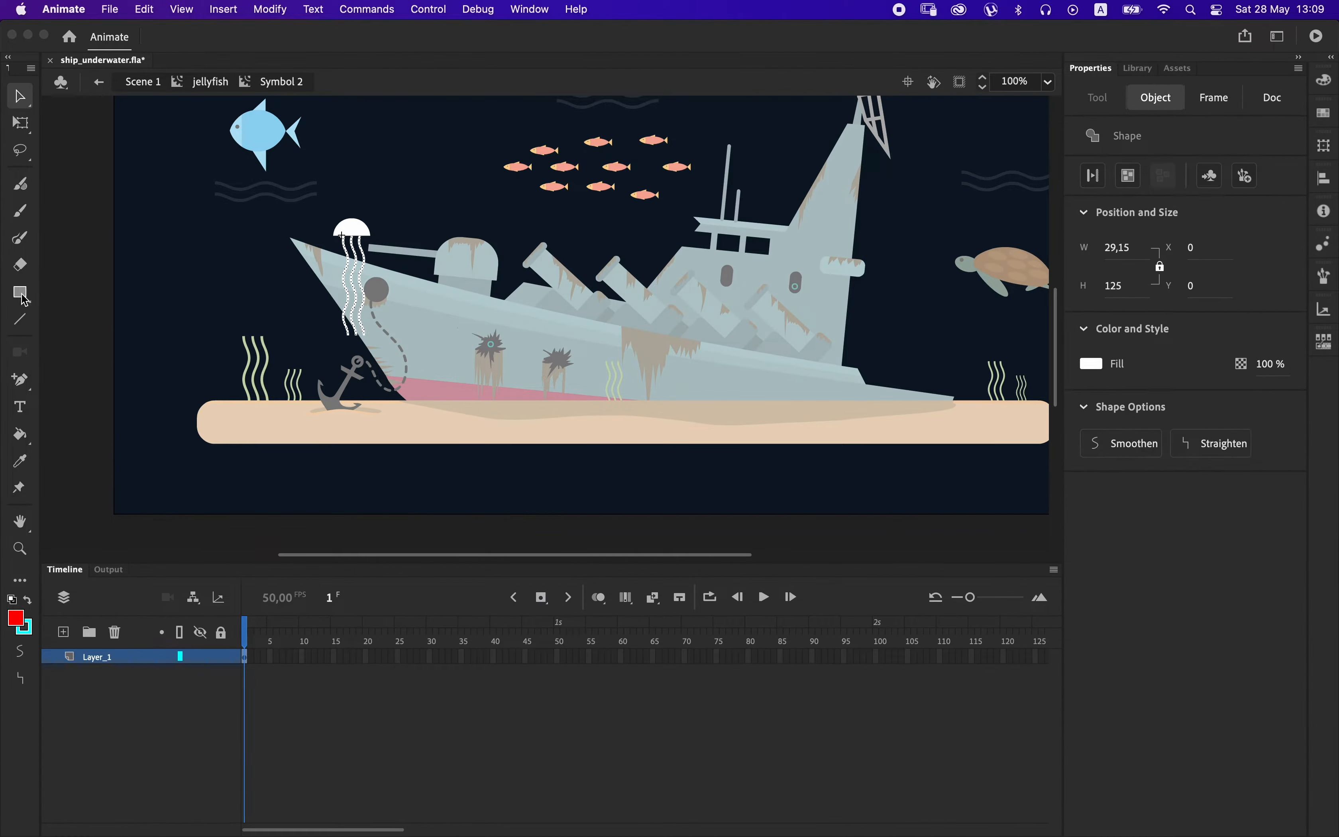
left_click(63, 632)
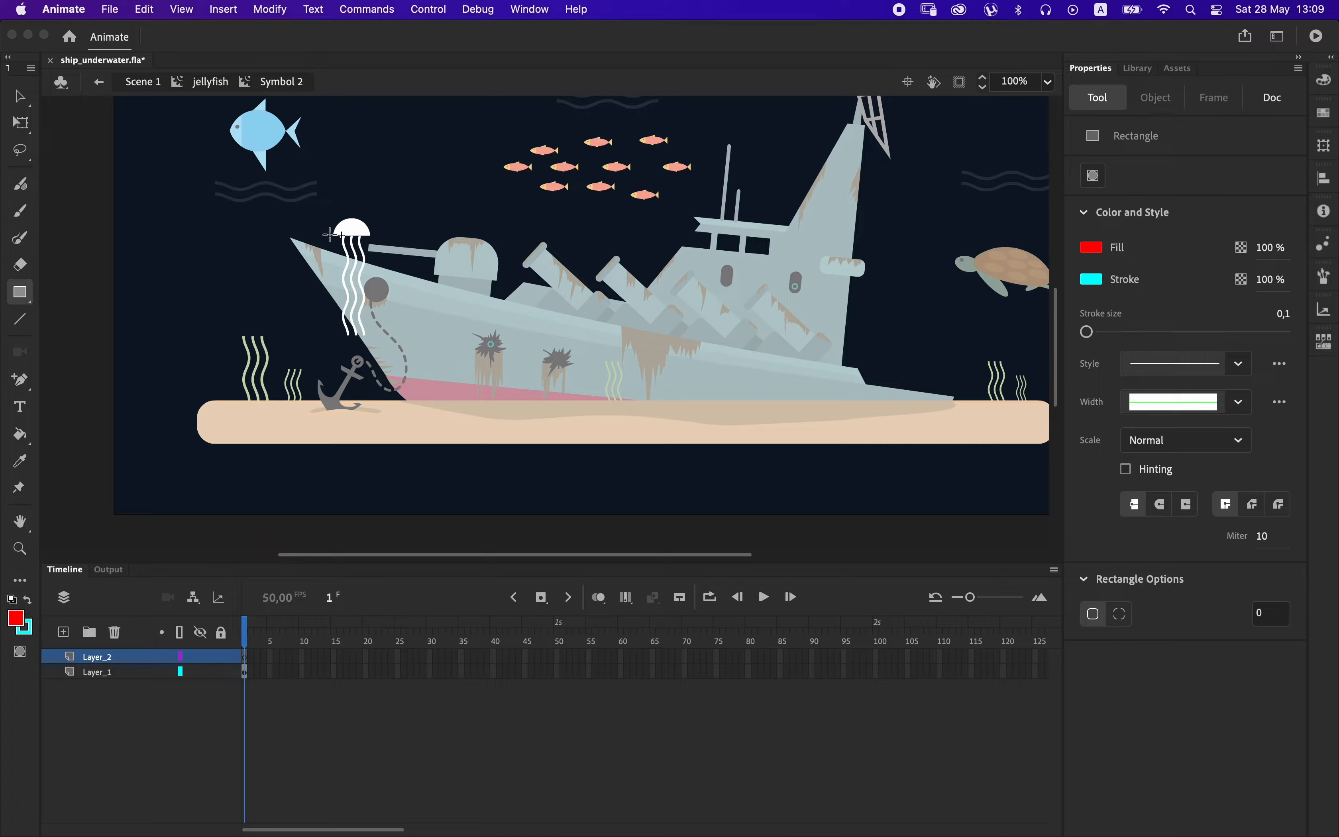
left_click_drag(332, 238, 383, 275)
key("v")
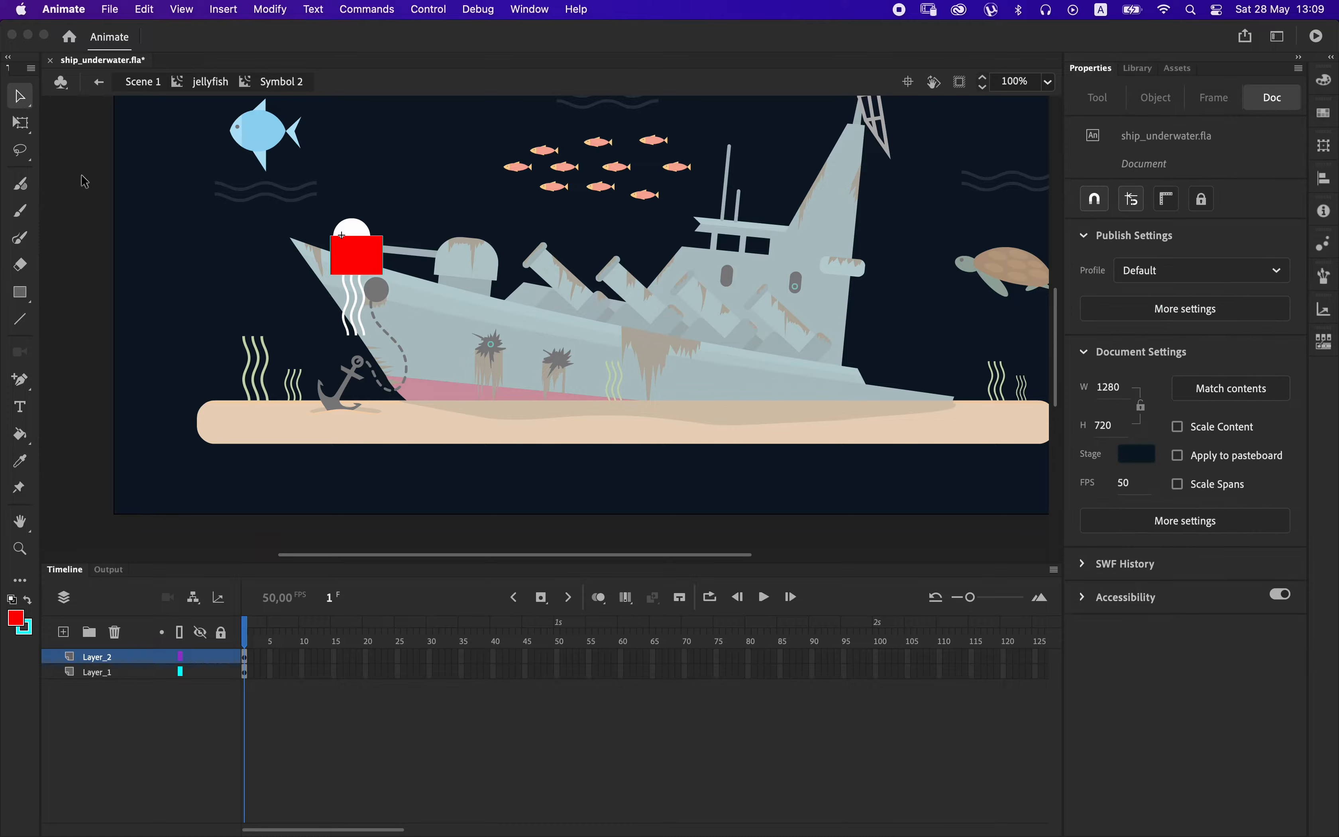
double_click(372, 271)
key("Delete")
Extend the tentacle clip to frame 50 and animate Layer_1 with a classic tween that shifts the tentacles upward.
left_click_drag(559, 658, 561, 685)
key("F6")
right_click(540, 673)
left_click(559, 347)
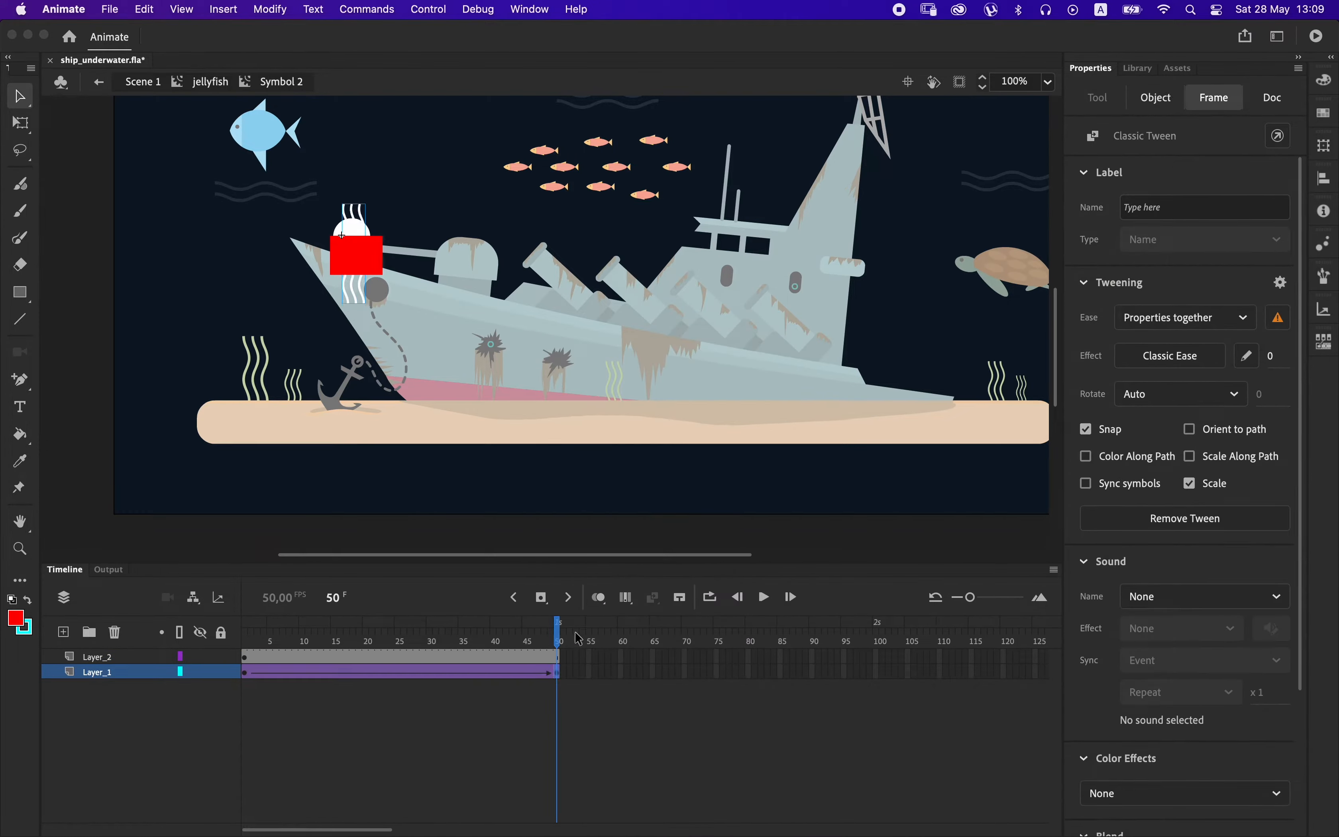
Turn the rectangle's layer into a mask for the tentacles and return to the jellyfish clip.
right_click(137, 659)
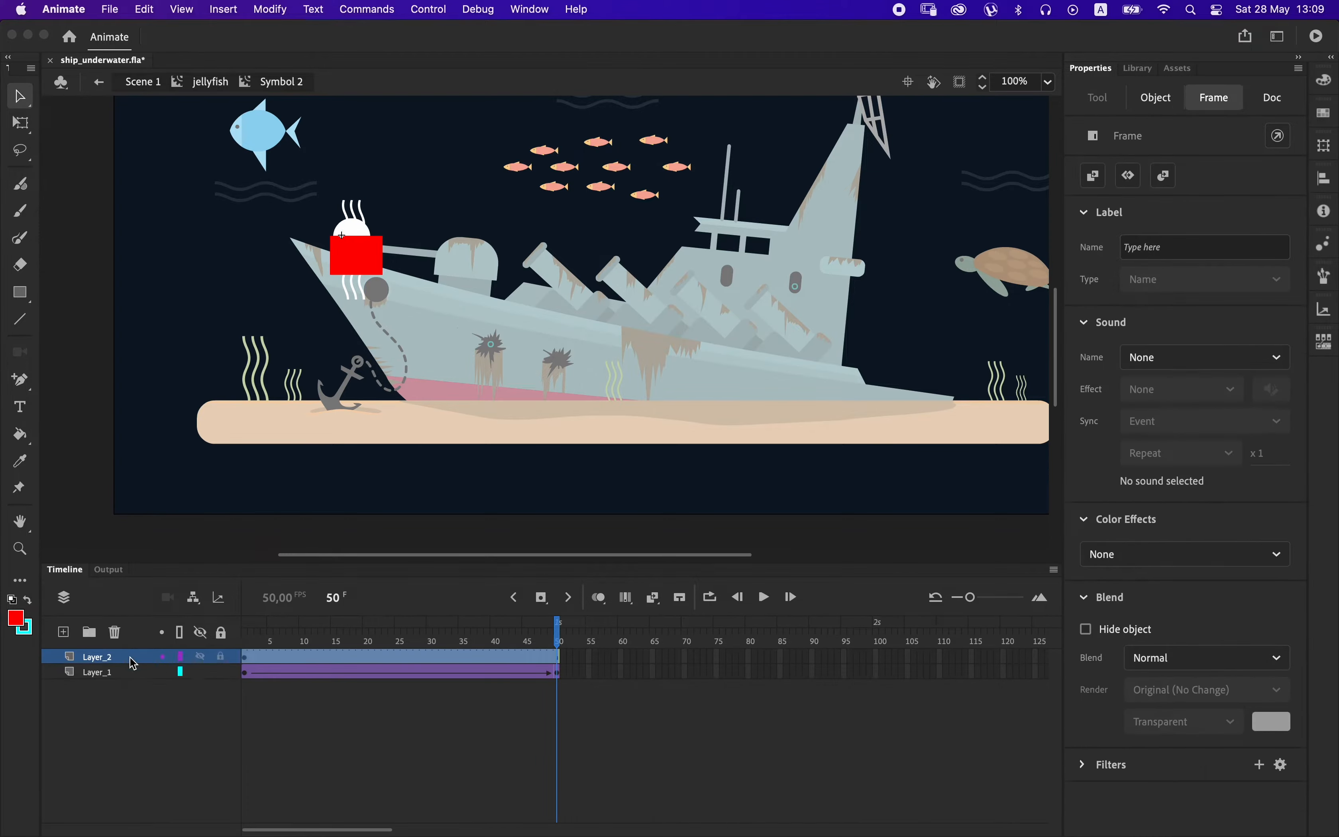
left_click(167, 656)
left_click_drag(349, 636, 559, 647)
left_click(451, 519)
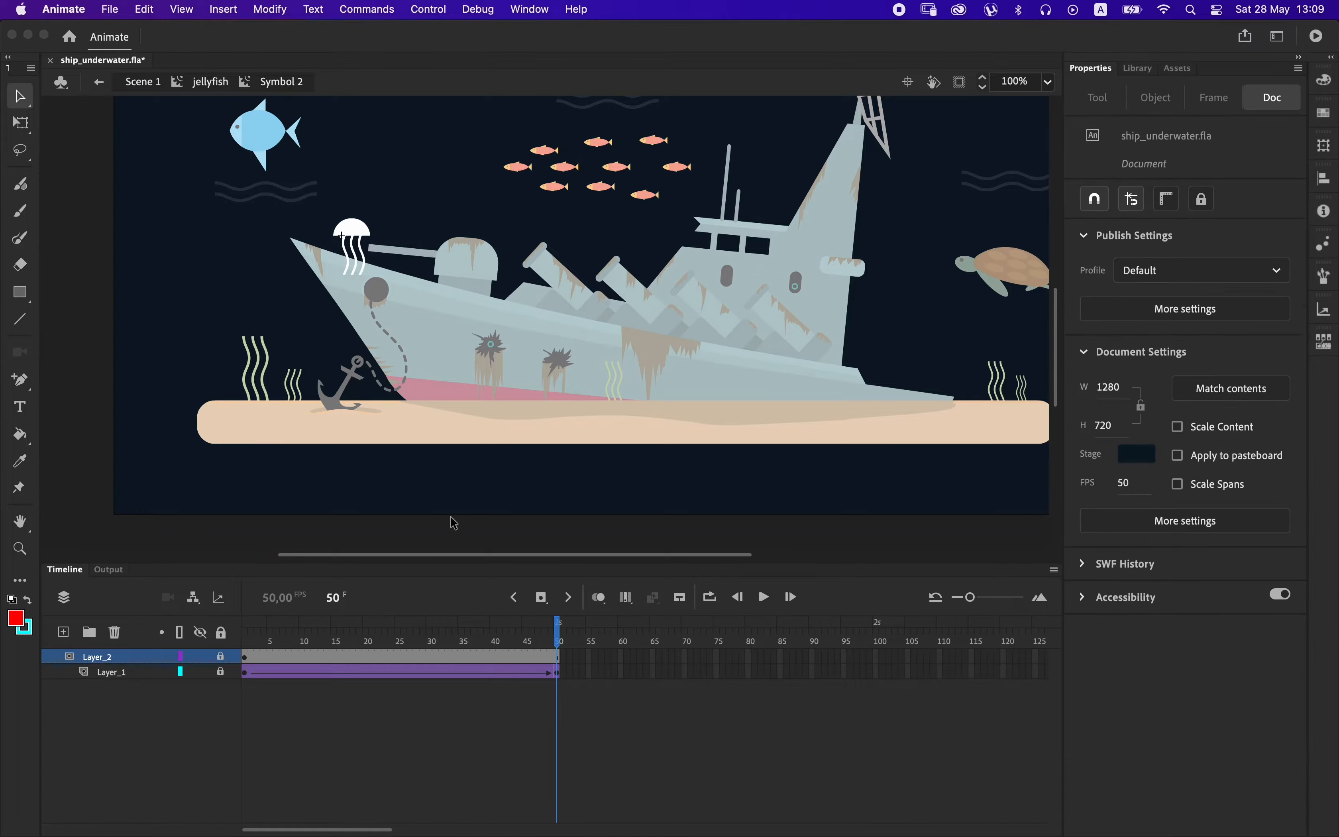
double_click(329, 543)
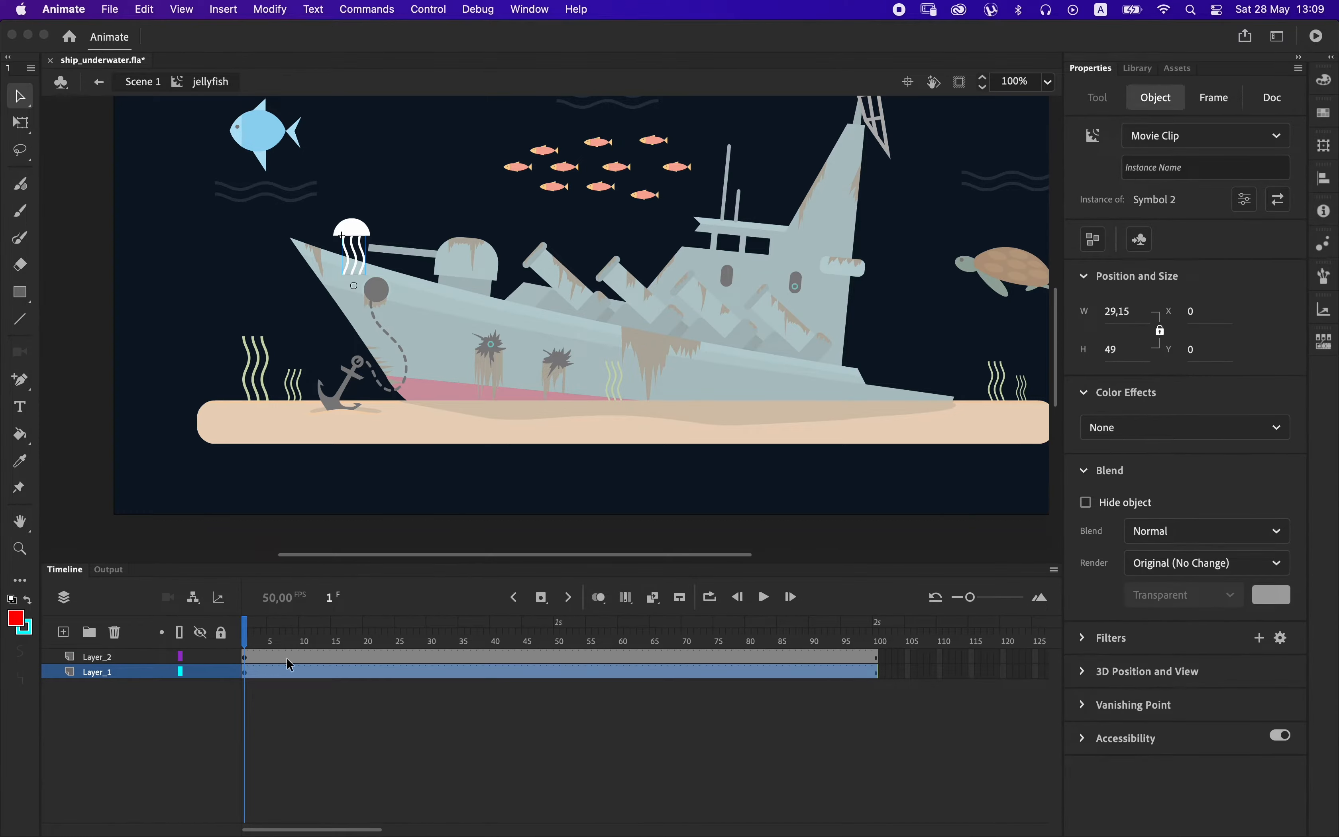
Create classic tweens on both layers of the jellyfish clip.
left_click(322, 668)
right_click(307, 672)
left_click(573, 661)
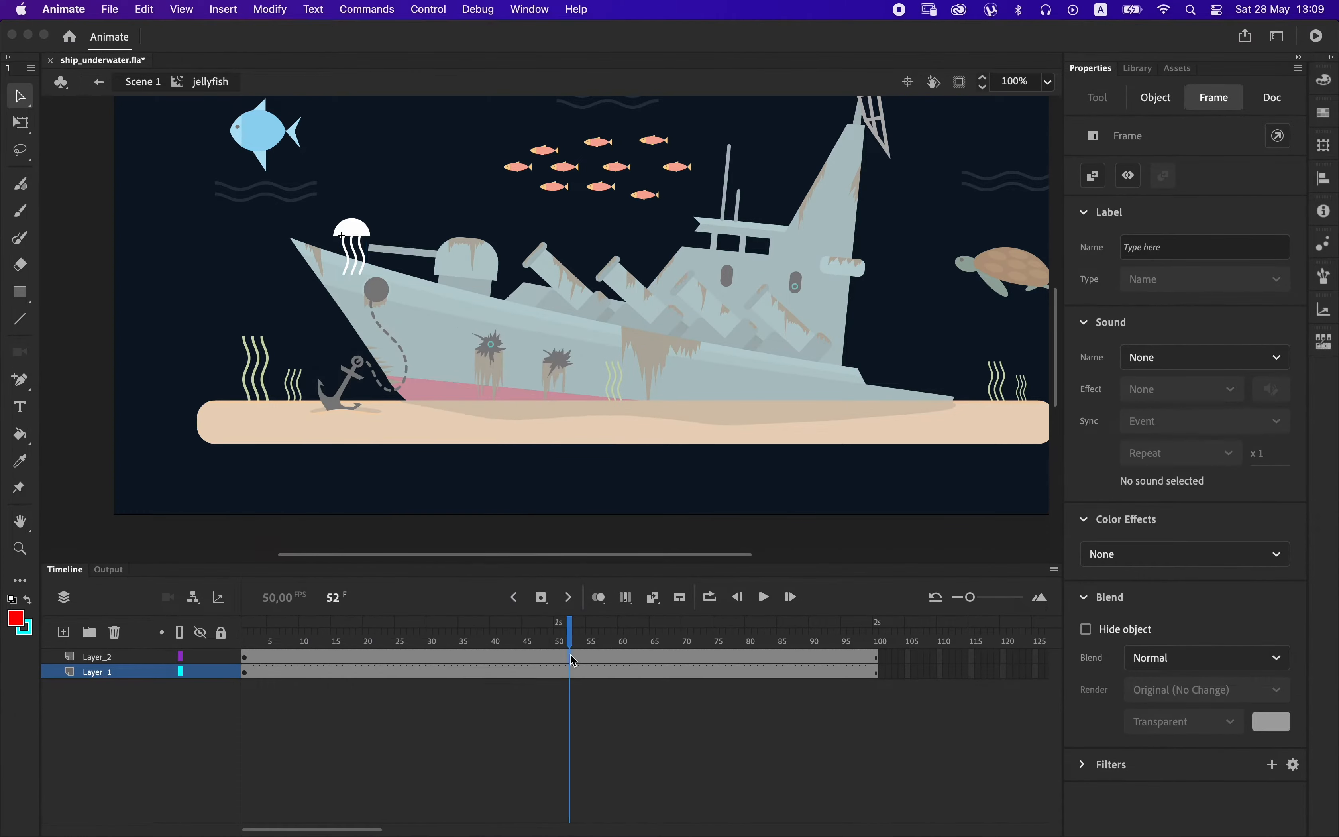
left_click_drag(571, 657, 645, 671)
right_click(600, 668)
left_click(693, 347)
left_click(442, 706)
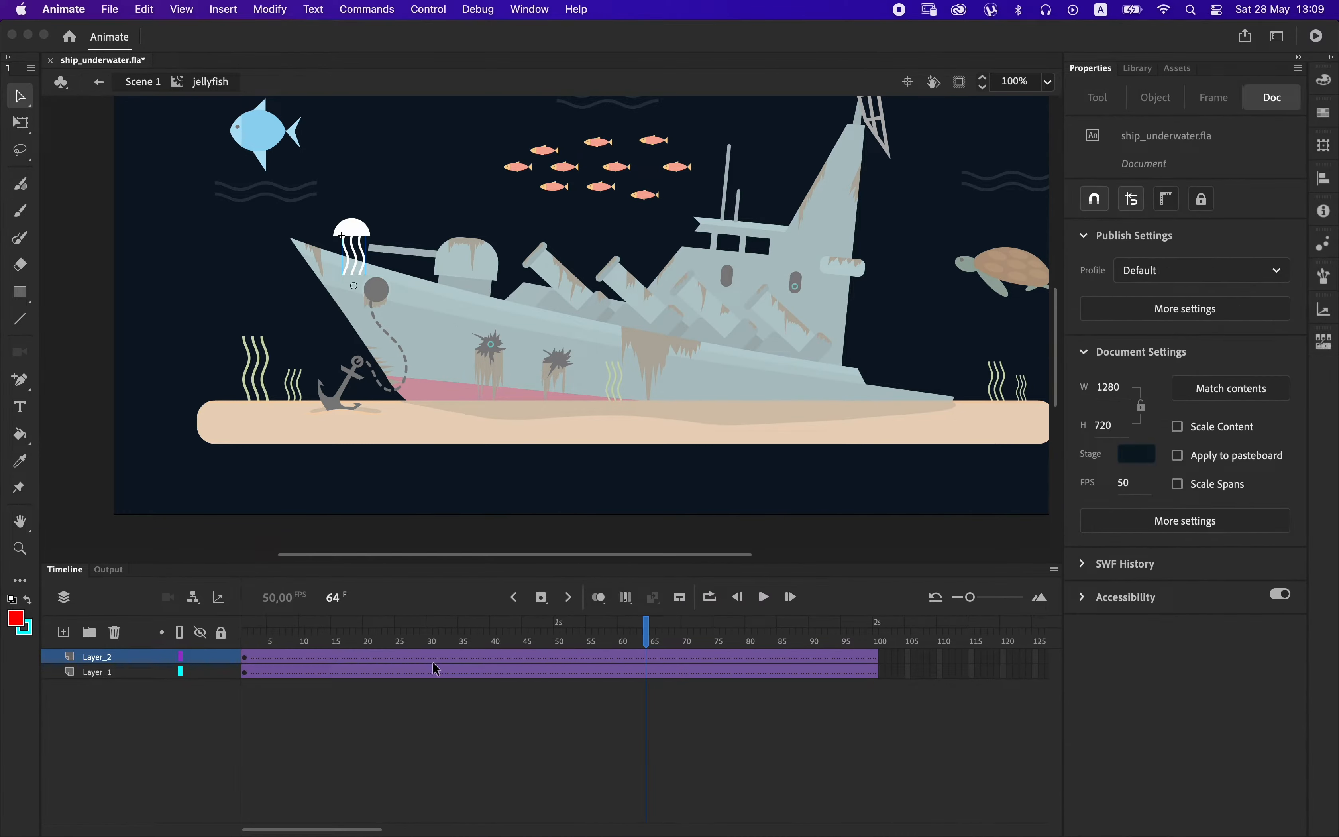
Insert keyframes at frames 50 and 100 on both layers of the jellyfish clip.
left_click_drag(558, 661, 553, 672)
key("F6")
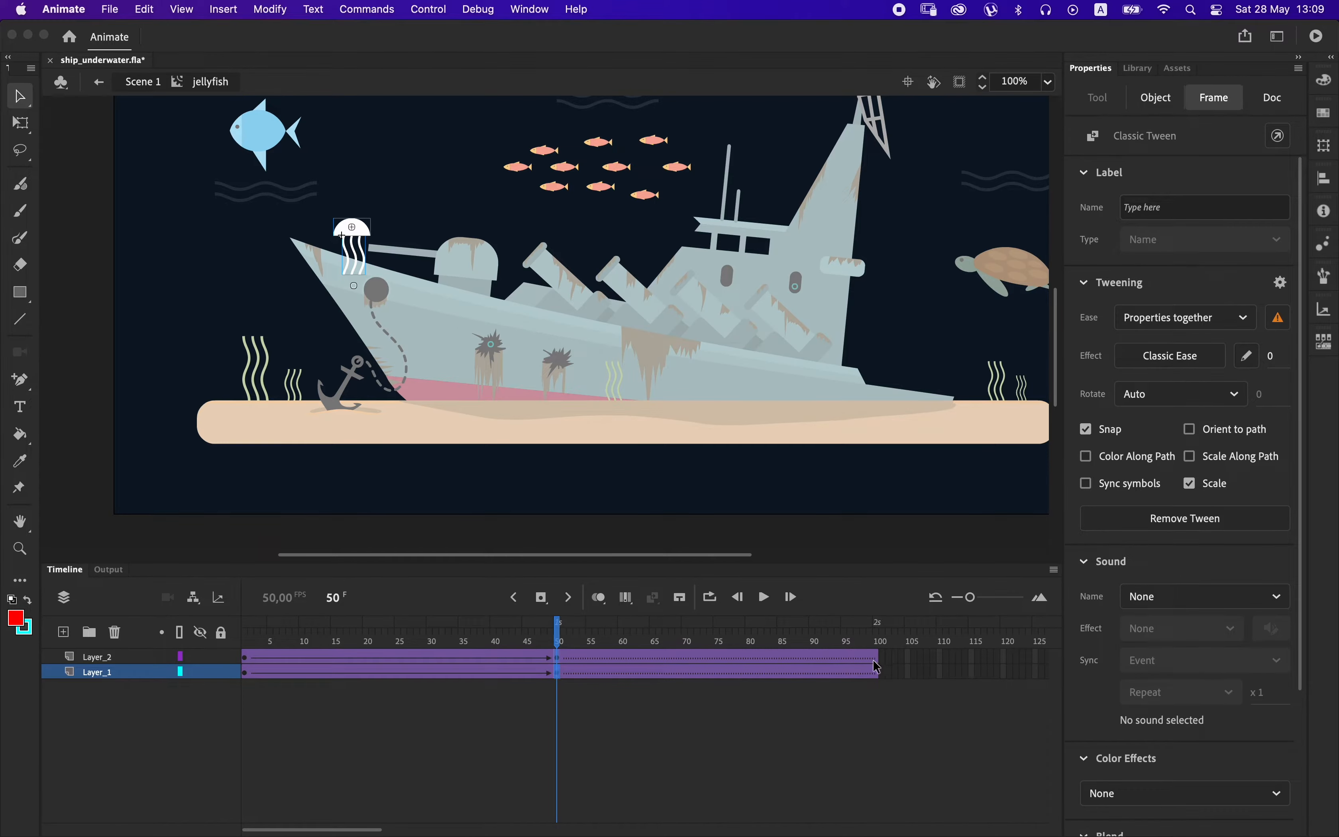
left_click(877, 675)
key("F6")
left_click(557, 672)
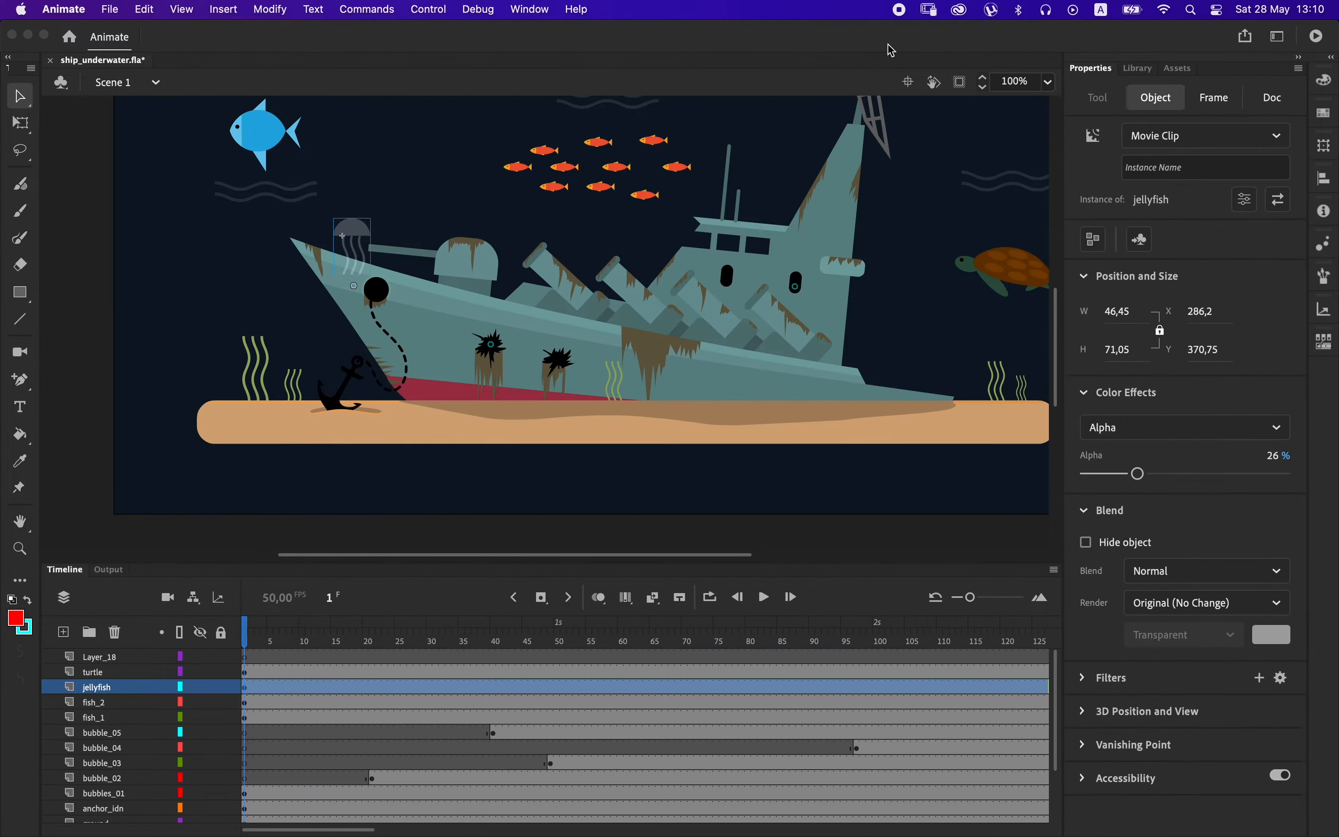
Move the jellyfish in Scene 1 down below the stage, to about X 296, Y 744.
left_click(244, 687)
left_click_drag(244, 633, 295, 664)
left_click(245, 688)
key("Down")
key("Down")
key("Down")
key("Down")
key("Down")
key("Down")
key("Down")
key("Down")
key("Down")
key("Down")
key("Down")
key("Down")
key("Down")
key("Down")
key("Down")
key("Down")
key("Down")
key("Down")
key("Down")
key("Down")
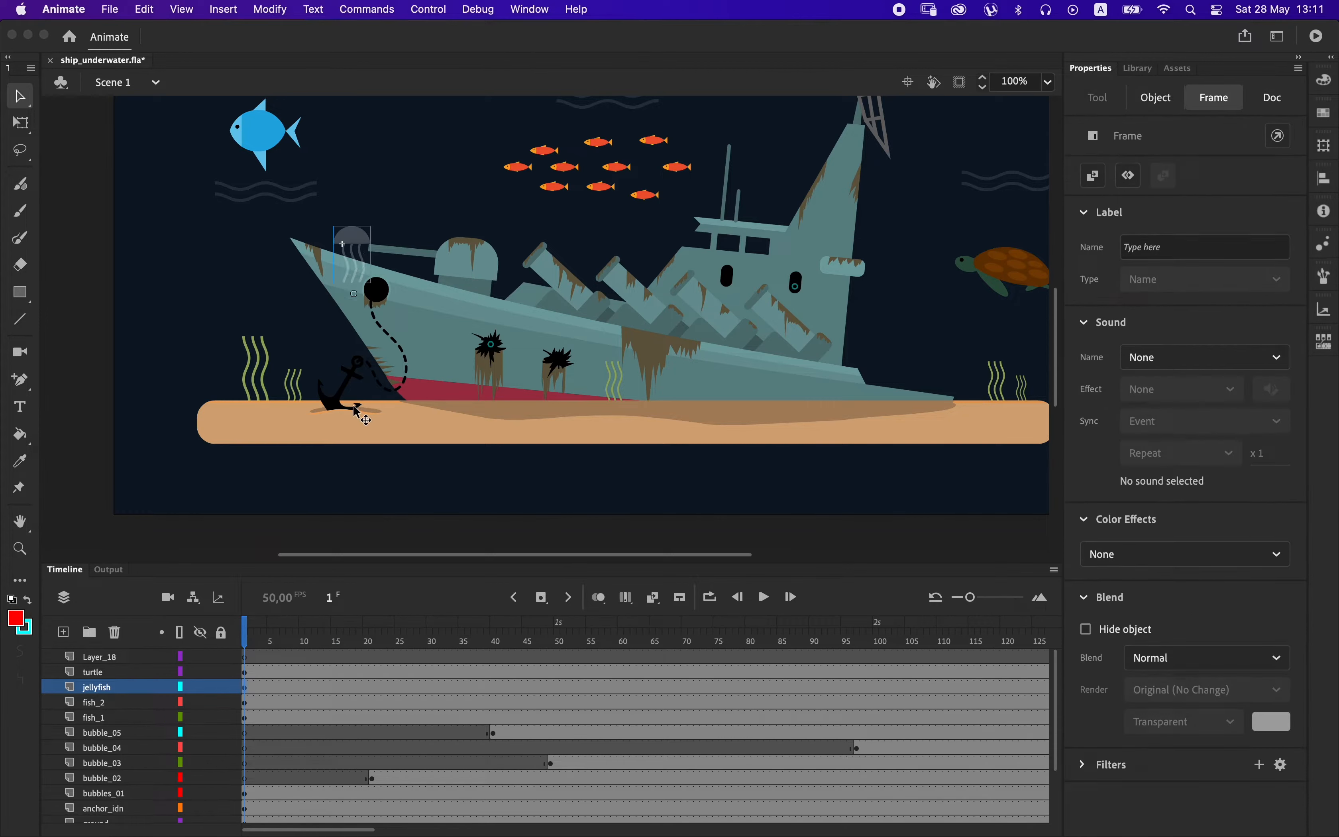
key("Down")
key("Down")
key("Down")
key("Down")
key("Down")
key("Down")
key("Down")
key("Down")
key("Down")
key("Down")
key("Down")
key("Down")
key("Down")
key("Down")
key("Down")
key("Down")
key("Down")
key("Down")
key("Down")
key("Down")
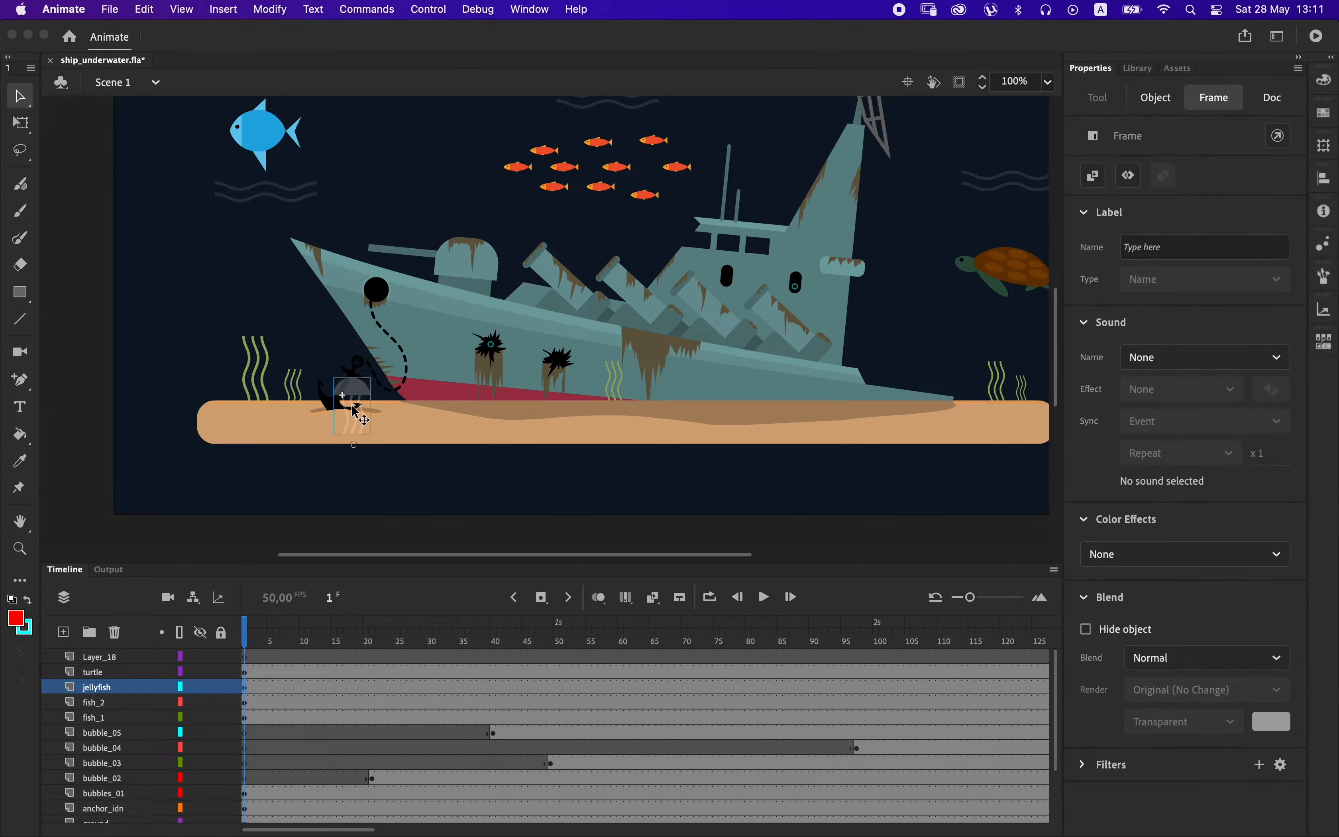
key("Up")
key("Up")
key("Up")
key("Up")
key("Up")
key("Up")
key("Up")
key("Up")
key("Up")
key("Up")
key("Up")
key("Up")
key("Up")
key("Up")
key("Up")
key("Up")
key("Up")
key("Up")
key("Up")
key("Up")
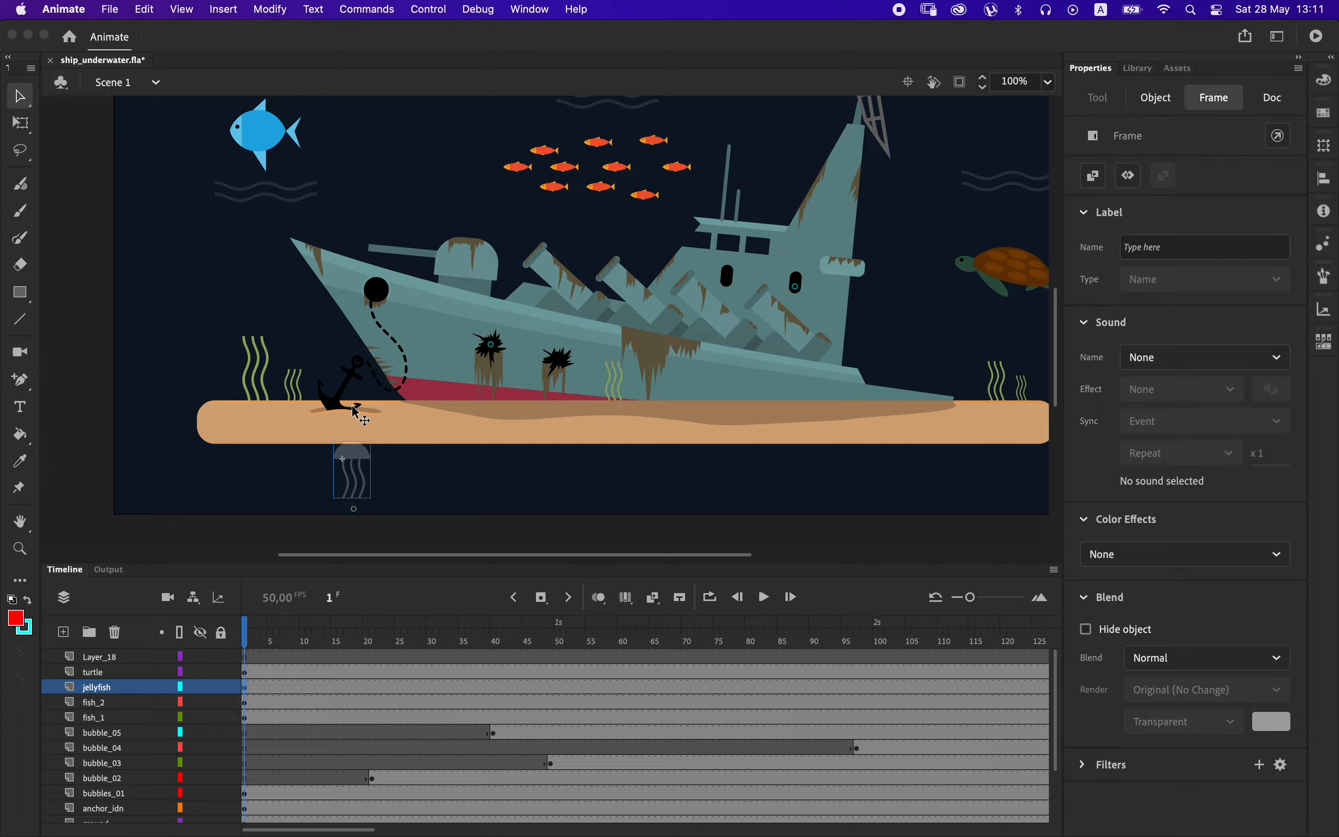
key("Right")
key("Right")
key("Right")
key("Right")
key("Right")
key("Right")
key("Right")
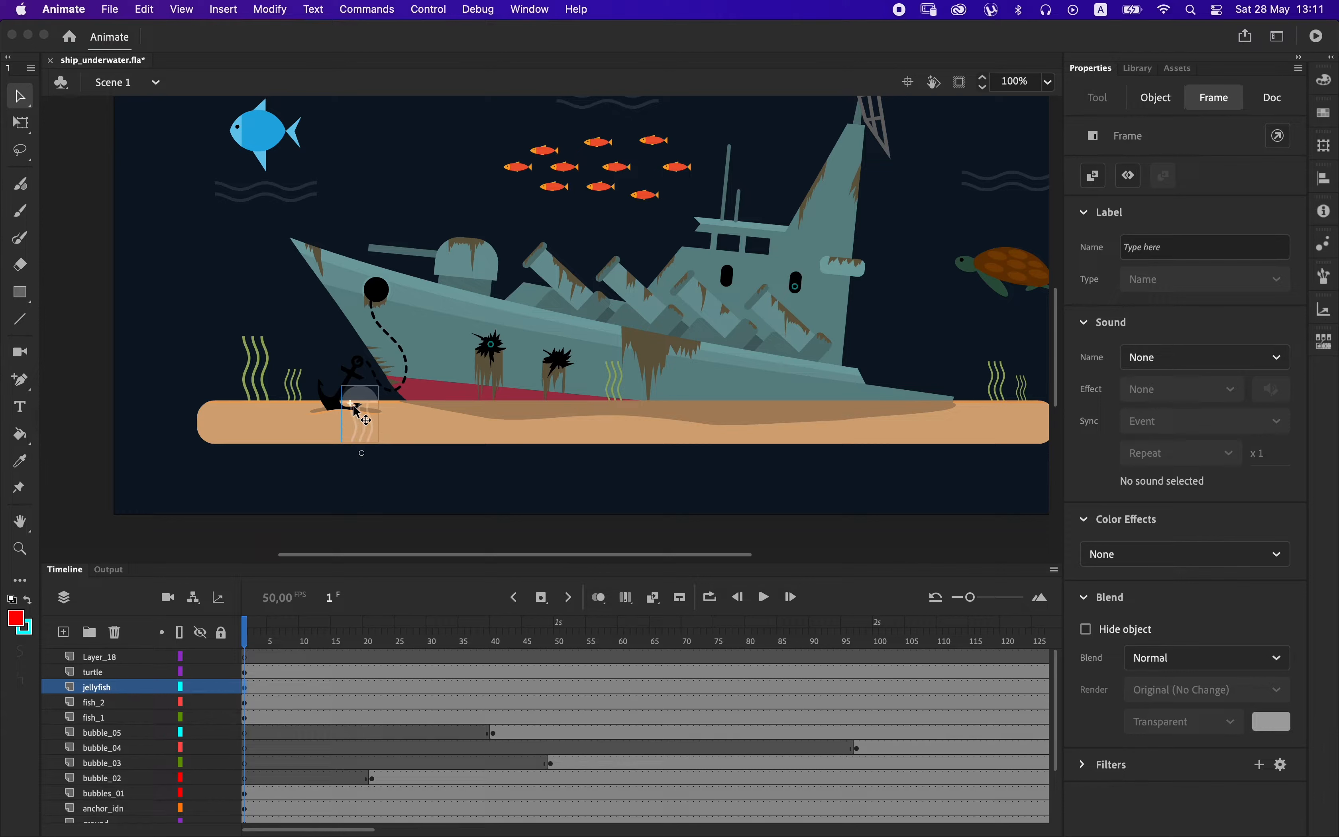
key("Down")
key("Down")
key("Down")
key("Down")
key("Down")
key("Down")
key("Down")
key("Down")
key("Down")
key("Down")
key("Down")
key("Down")
key("Down")
key("Down")
key("Down")
key("Down")
key("Down")
key("Down")
key("Down")
key("Down")
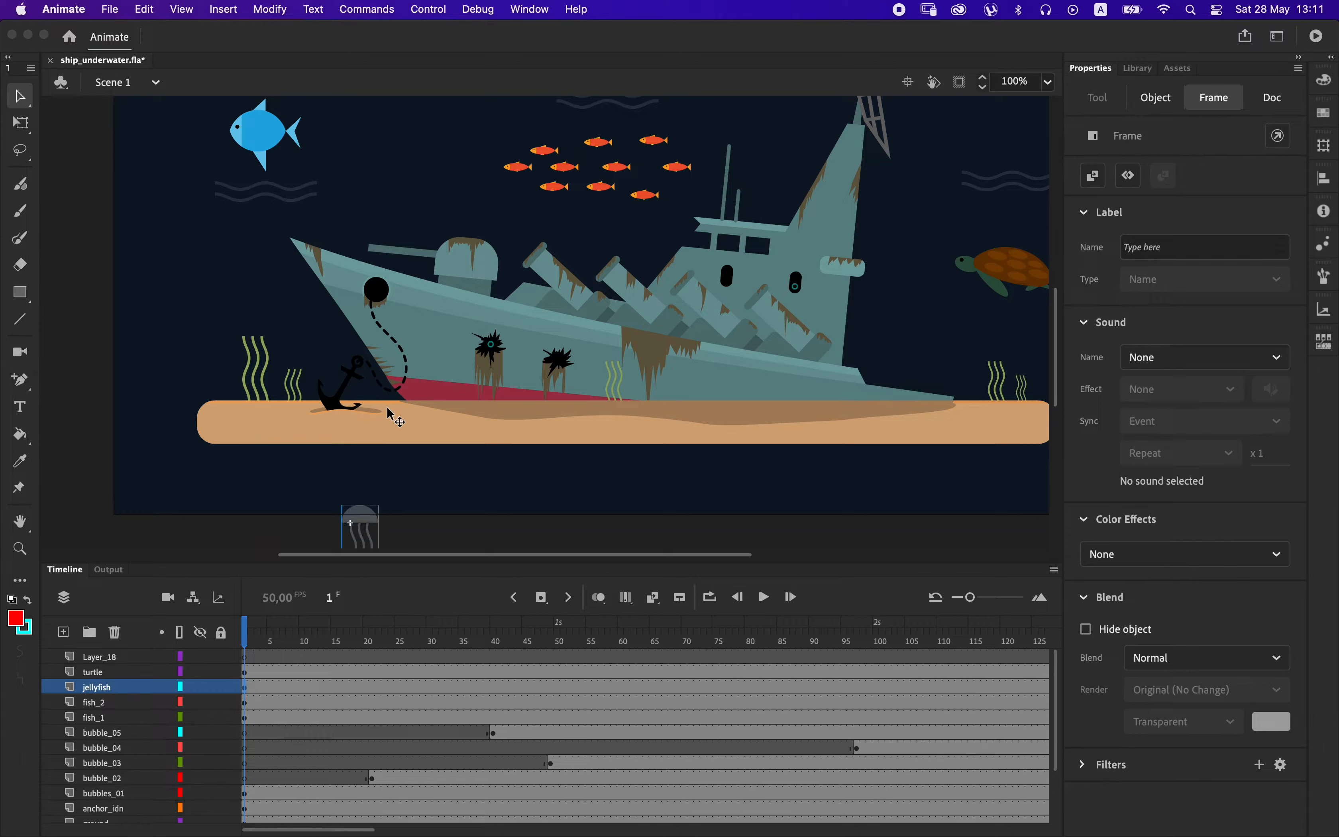
Convert the jellyfish instance into a new movie clip with the default name and open it for editing.
right_click(367, 532)
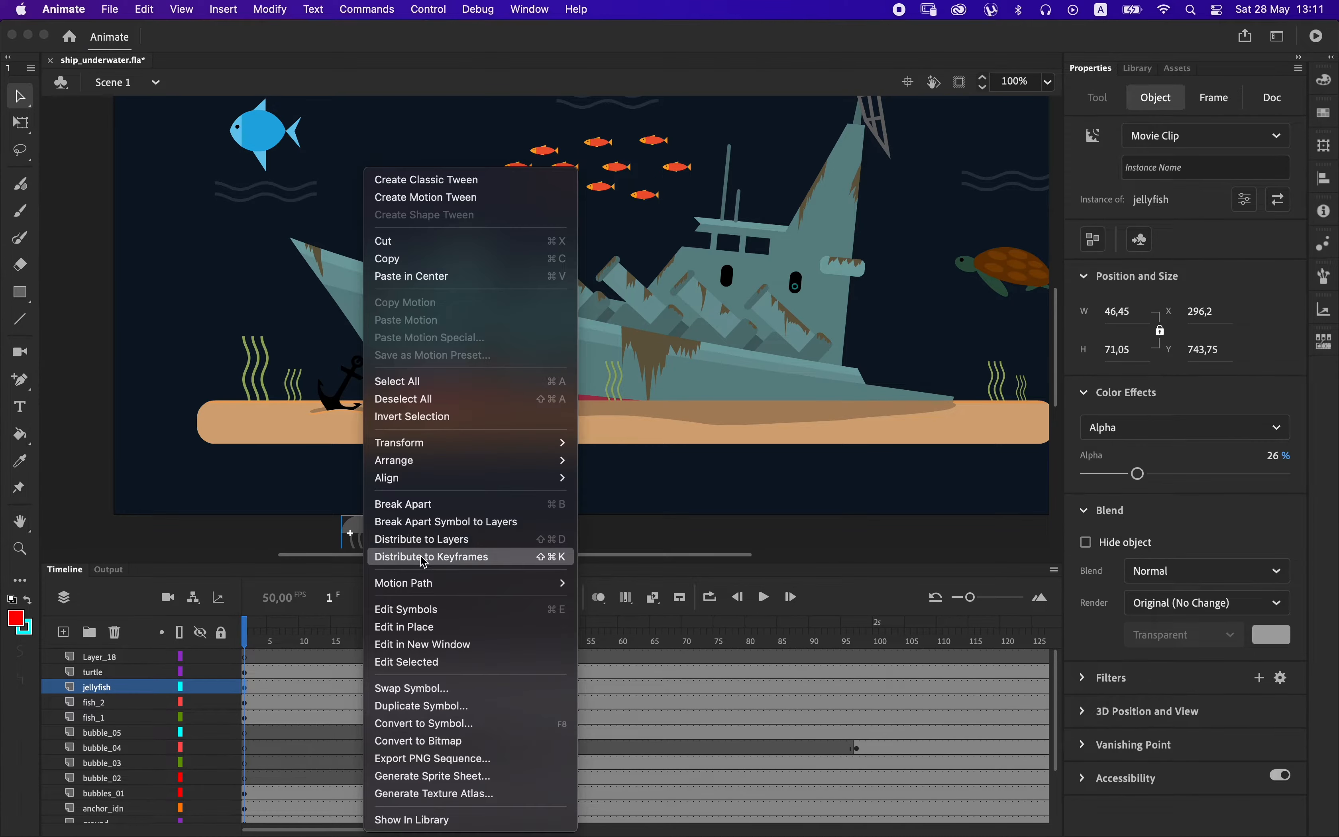
left_click(433, 732)
key("Return")
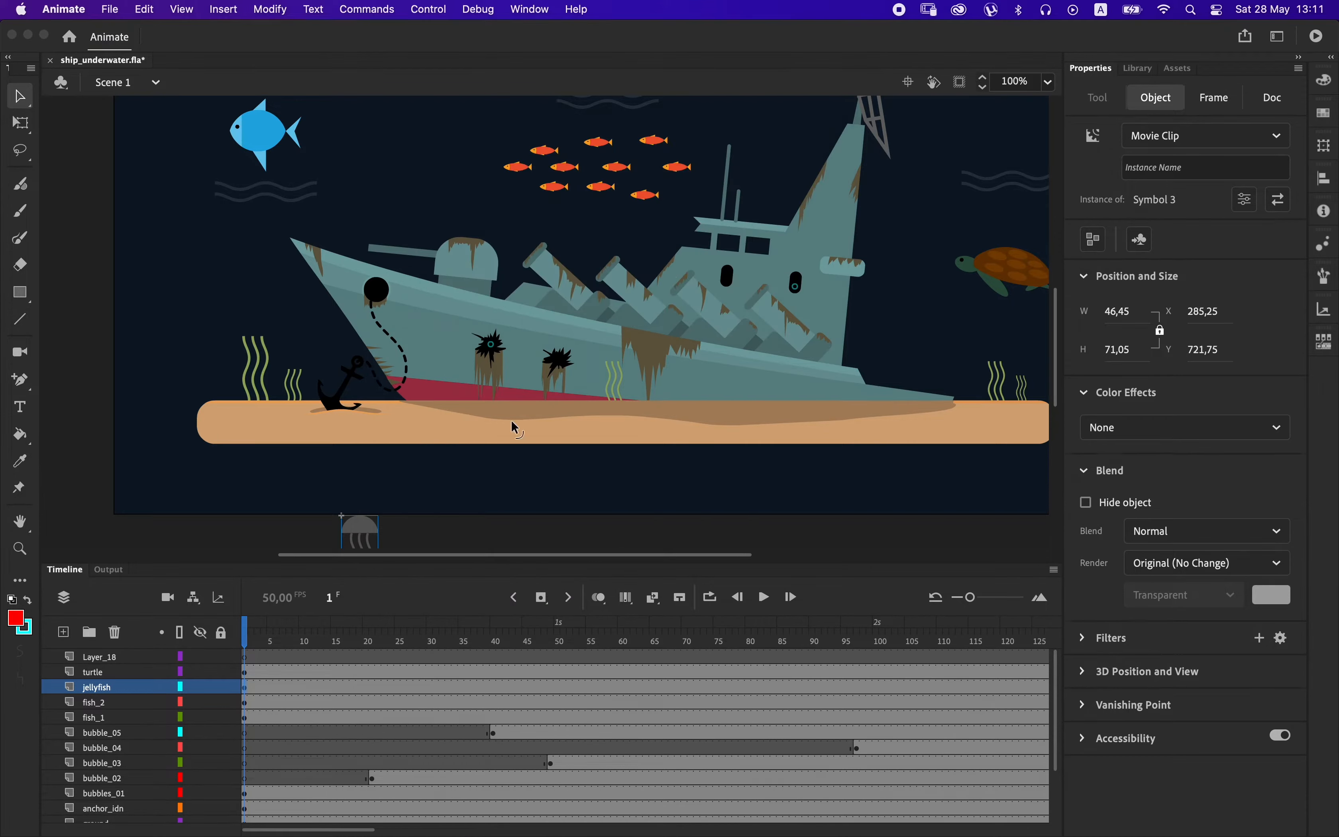
double_click(365, 533)
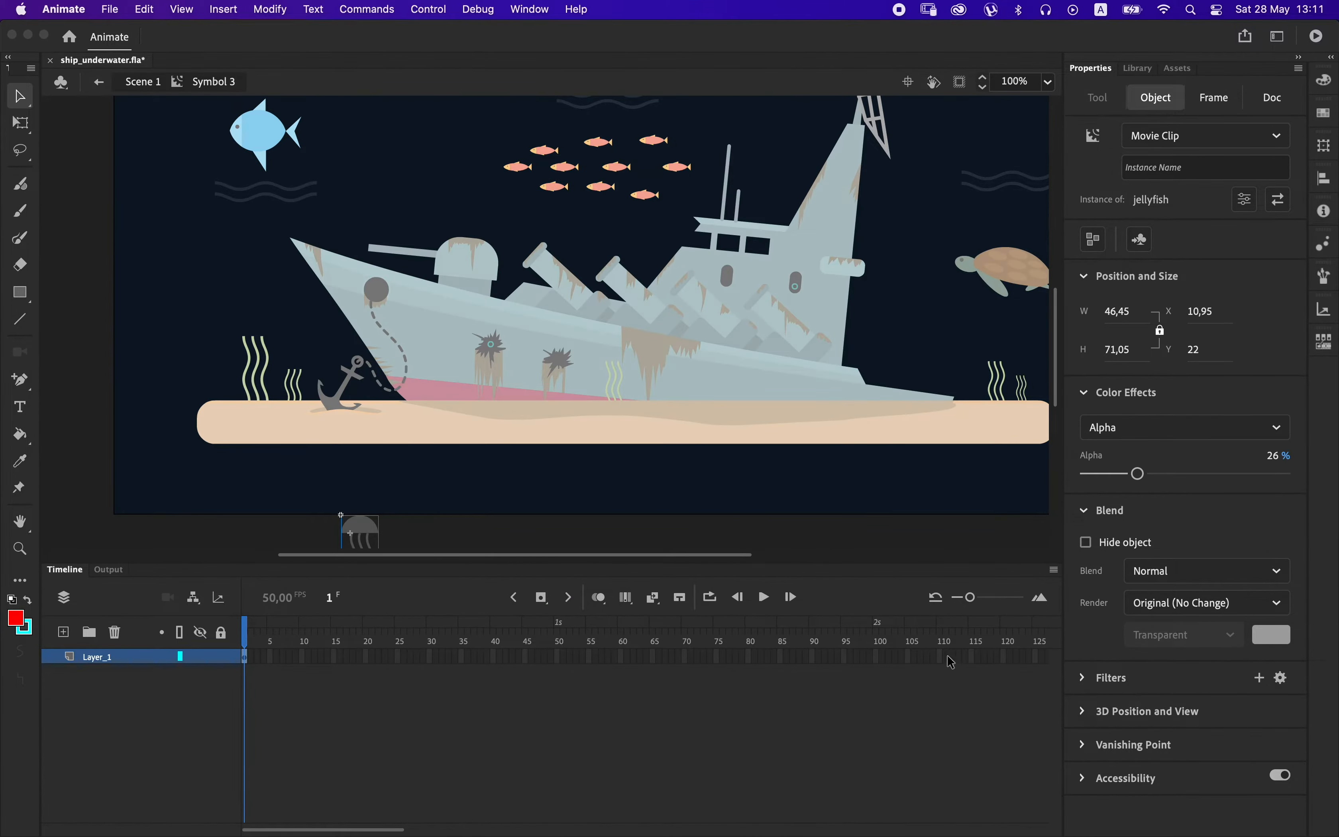
Extend Layer_1 of the new jellyfish clip to frame 100 and create a classic tween on it.
left_click(880, 658)
key("F5")
right_click(881, 658)
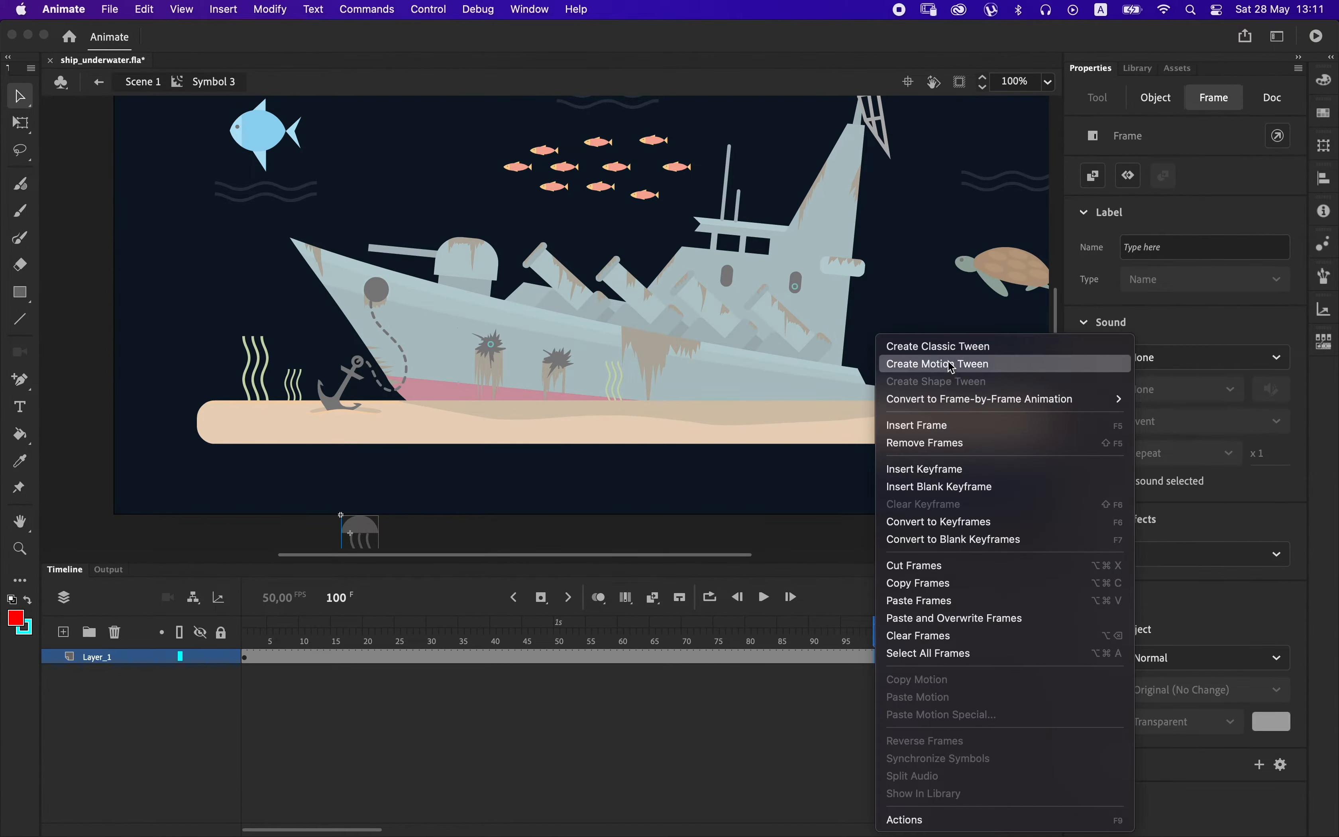
left_click(951, 346)
Insert a keyframe at frame 100 and move the jellyfish straight up past the stage's upper edge, to Y -718.
key("F6")
key("shift+Up")
key("shift+Up")
key("shift+Up")
key("shift+Up")
key("shift+Up")
key("shift+Up")
key("shift+Up")
key("shift+Up")
key("shift+Up")
key("shift+Up")
key("shift+Up")
key("shift+Up")
key("shift+Up")
key("shift+Up")
key("shift+Up")
key("shift+Up")
key("shift+Up")
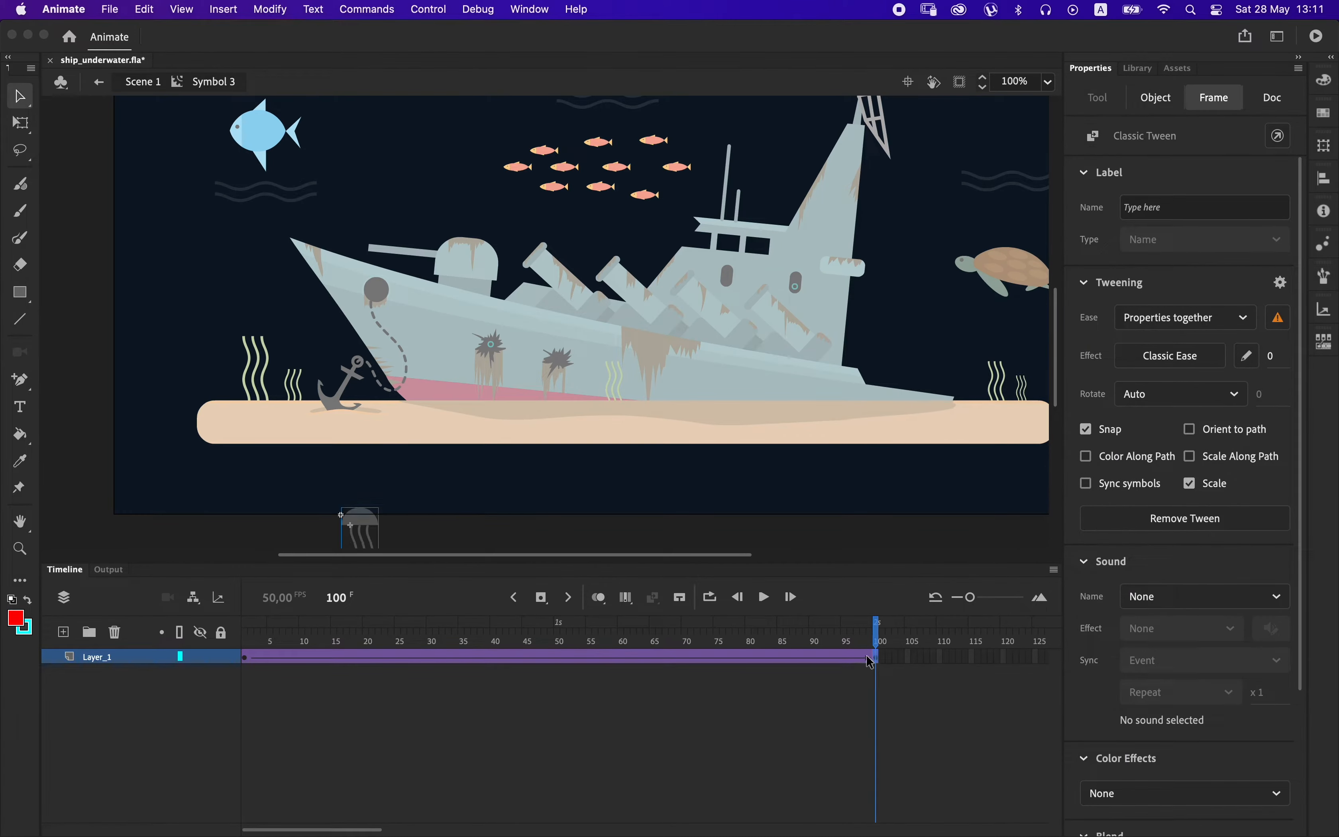
key("shift+Up")
key("shift+Up")
key("shift+Up")
key("shift+Up")
key("shift+Up")
key("shift+Up")
key("shift+Up")
key("shift+Up")
key("shift+Up")
key("shift+Up")
key("shift+Up")
key("shift+Up")
key("shift+Up")
key("shift+Up")
key("shift+Up")
key("shift+Up")
key("shift+Up")
key("shift+Up")
key("shift+Up")
key("shift+Up")
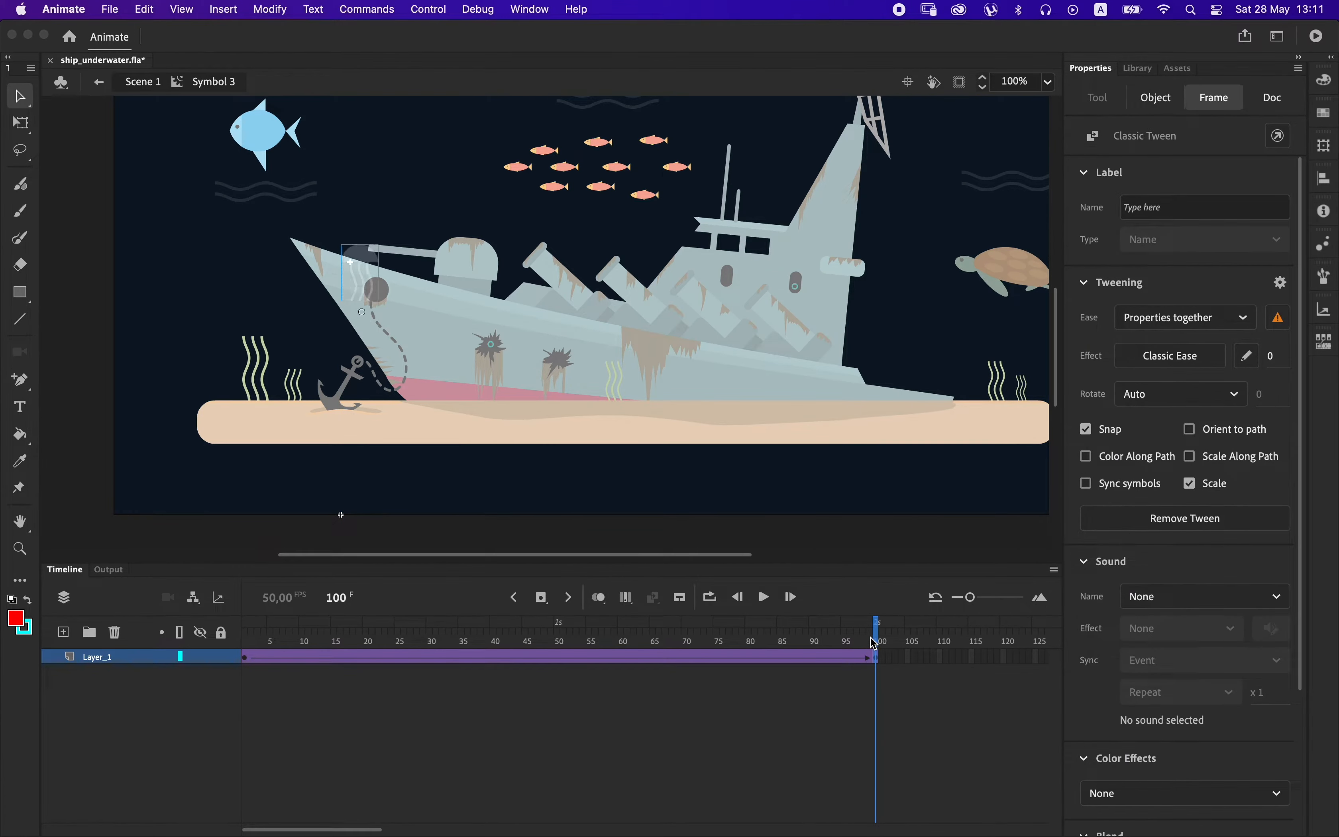
scroll(532, 338, "up", 10)
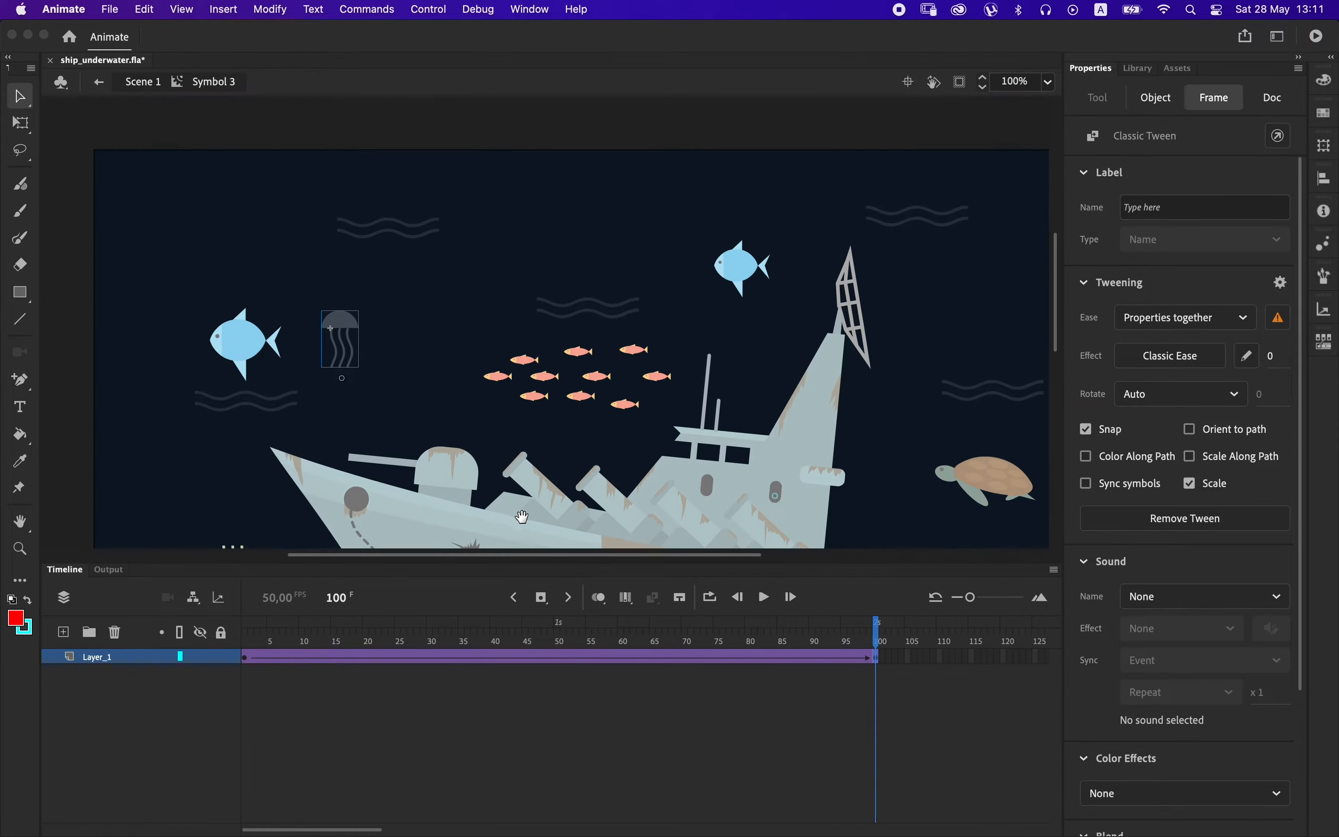
key("shift+Up")
key("shift+Up")
key("shift+Up")
key("shift+Up")
key("shift+Up")
key("shift+Up")
key("shift+Up")
key("shift+Up")
key("shift+Up")
key("shift+Up")
key("shift+Up")
key("shift+Up")
key("shift+Up")
key("shift+Up")
key("shift+Up")
key("shift+Up")
key("shift+Up")
key("shift+Up")
key("shift+Up")
key("shift+Up")
key("shift+Up")
key("shift+Up")
key("shift+Up")
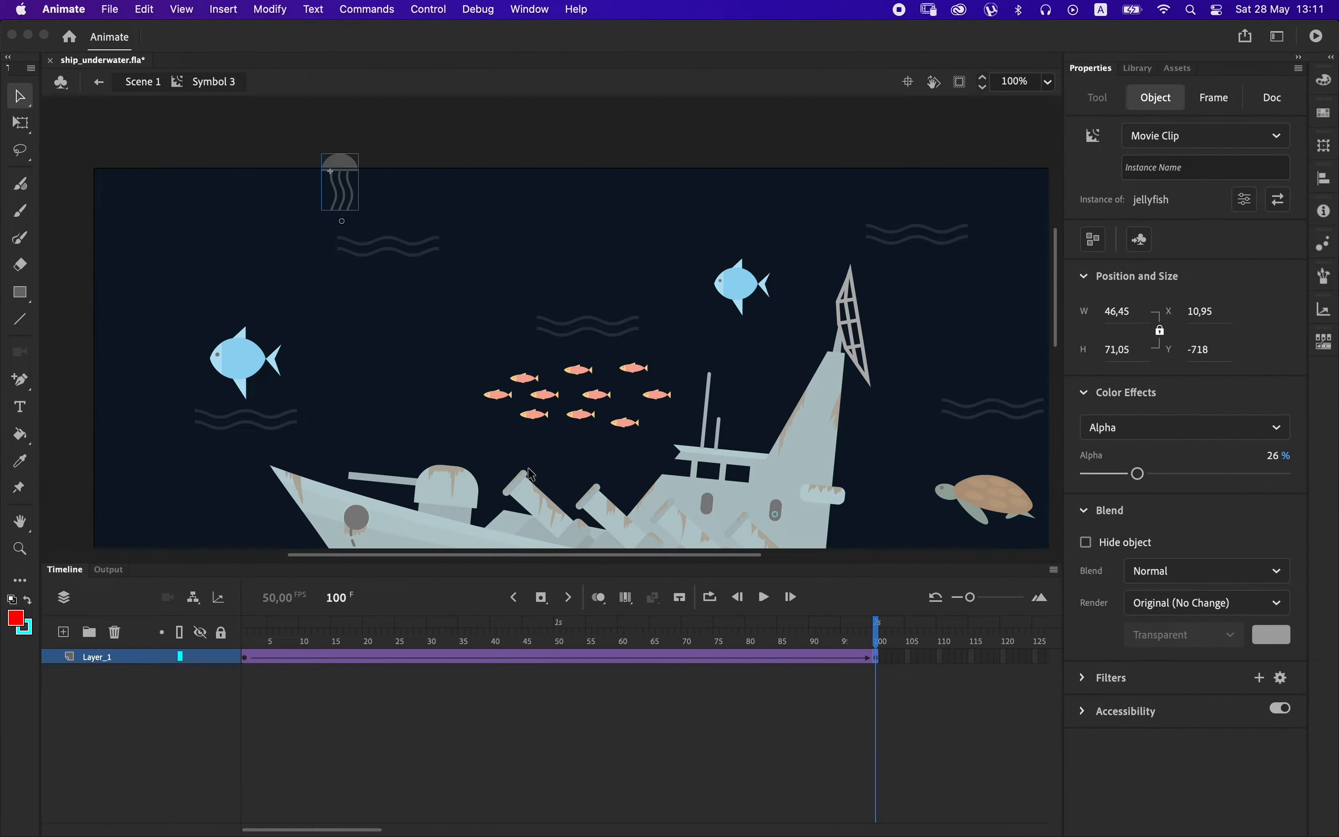
Slow the jellyfish's rise by inserting extra frames within the tween, over about frames 24 to 86, and return to Scene 1.
left_click_drag(391, 656, 787, 667)
key("F5")
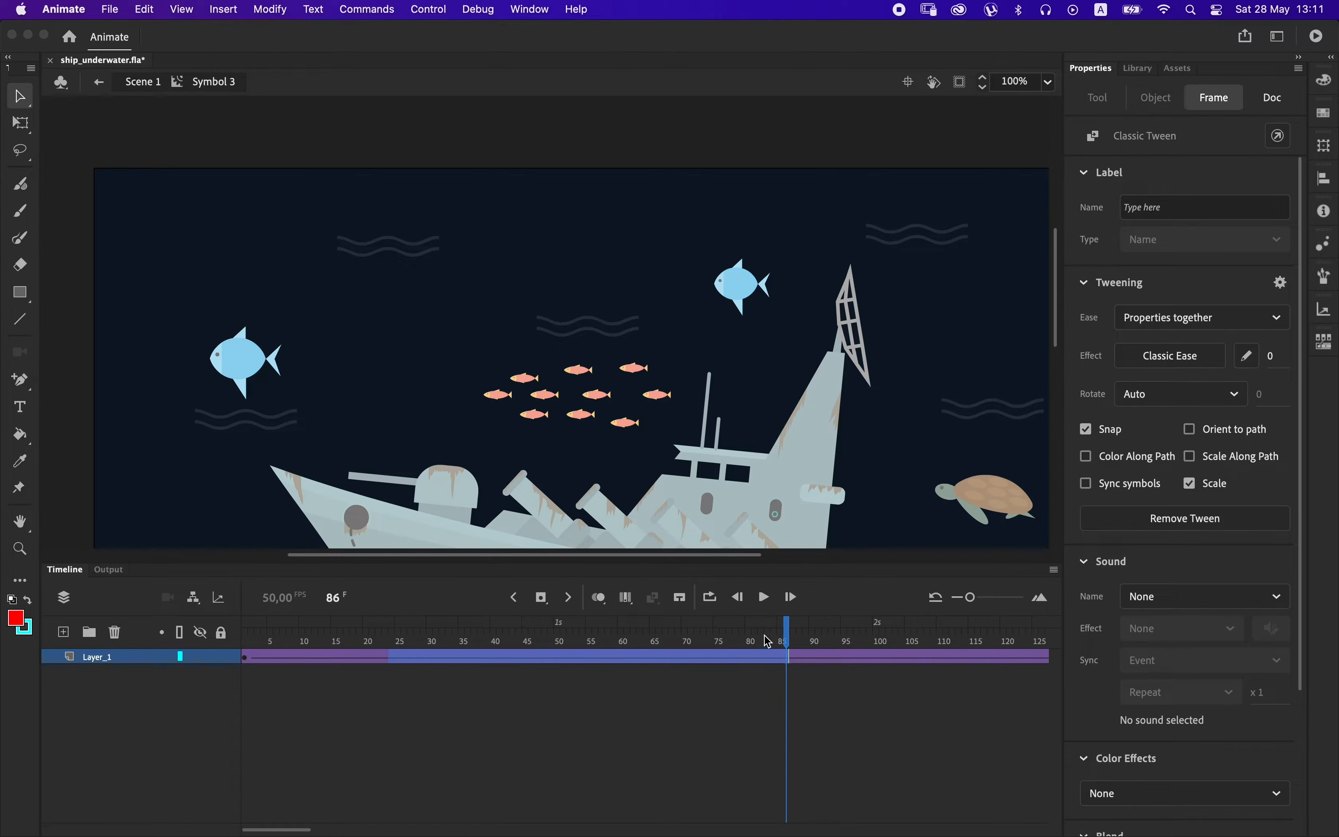
key("super+minus")
double_click(874, 468)
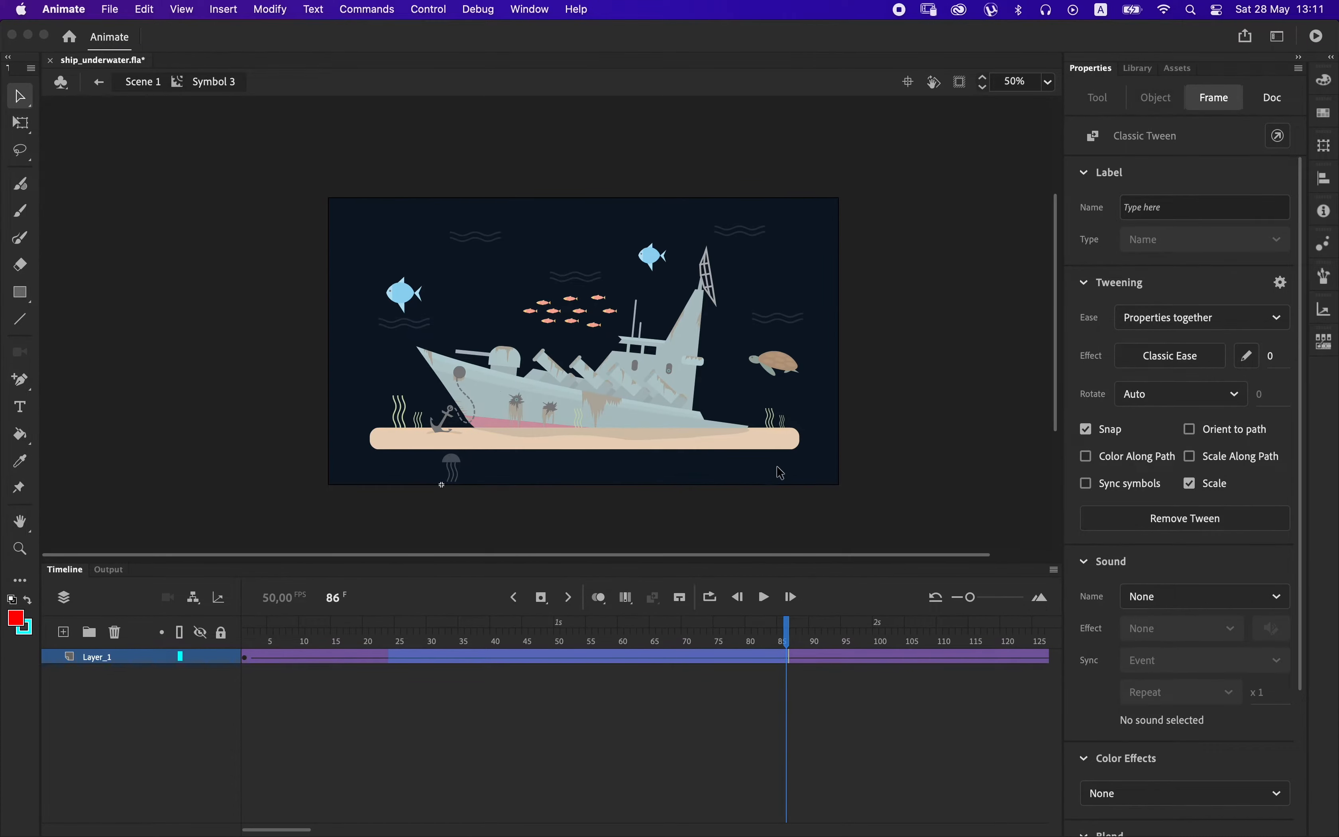
Add a new layer directly above the jellyfish layer and extend all scene layers to about frame 194.
left_click(247, 693)
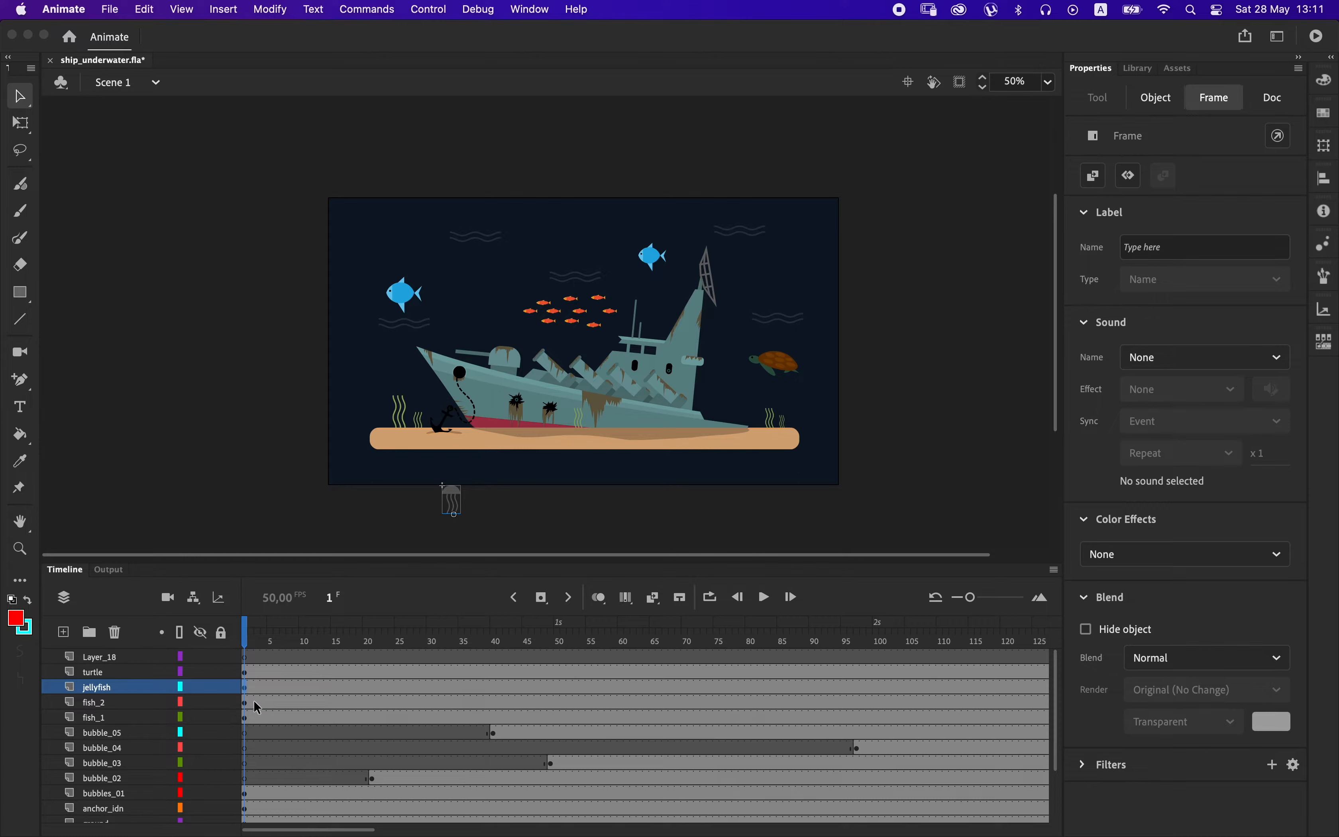
left_click(64, 631)
scroll(902, 697, "right", 5)
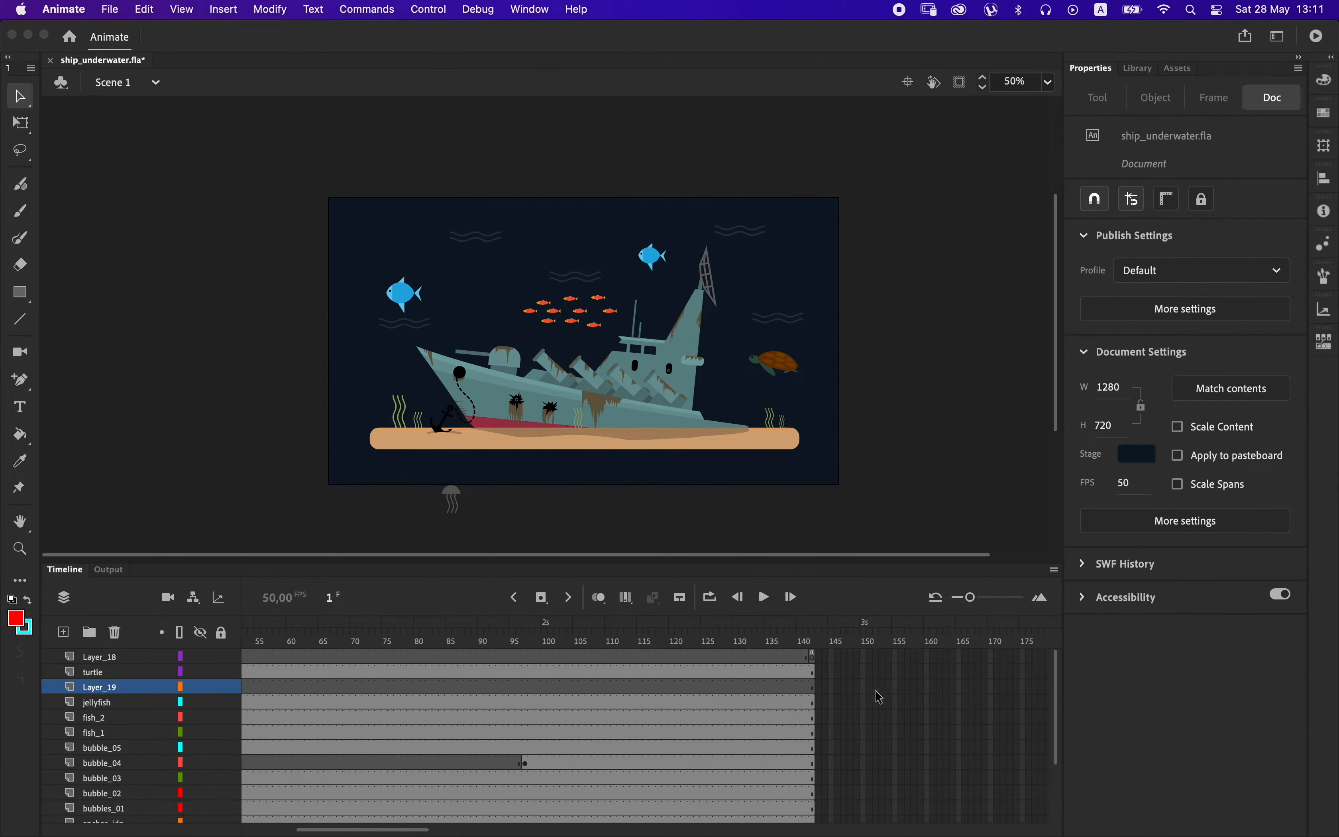
left_click(713, 640)
key("F5")
key("F5")
key("F5")
key("F5")
key("F5")
key("F5")
key("F5")
key("F5")
key("F5")
key("F5")
key("F5")
key("F5")
key("F5")
key("F5")
key("F5")
key("F5")
key("F5")
key("F5")
key("F5")
key("F5")
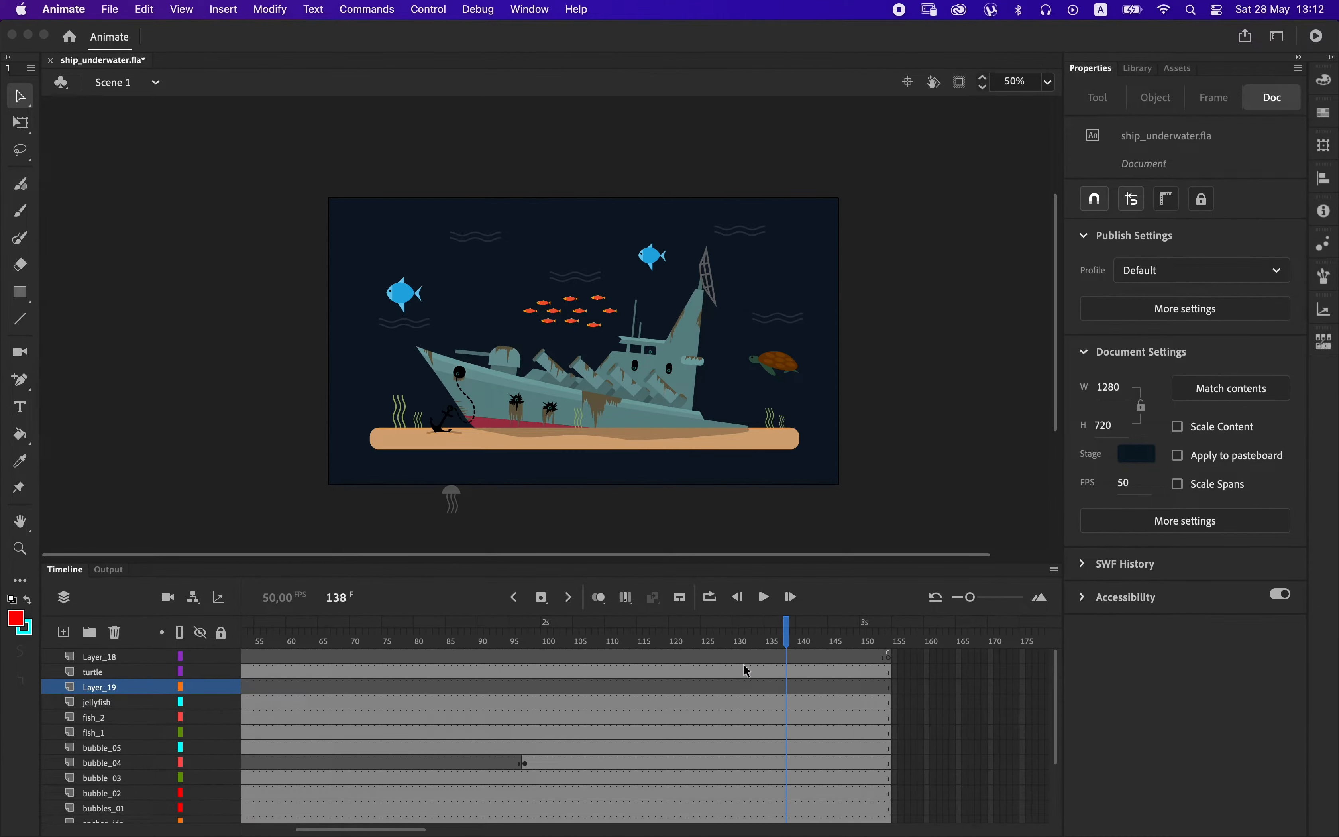
key("F5")
key("F5")
key("F5")
key("F5")
key("F5")
key("F5")
key("F5")
key("F5")
key("F5")
key("F5")
key("F5")
key("F5")
key("F5")
key("F5")
key("F5")
key("F5")
key("F5")
key("F5")
key("F5")
key("F5")
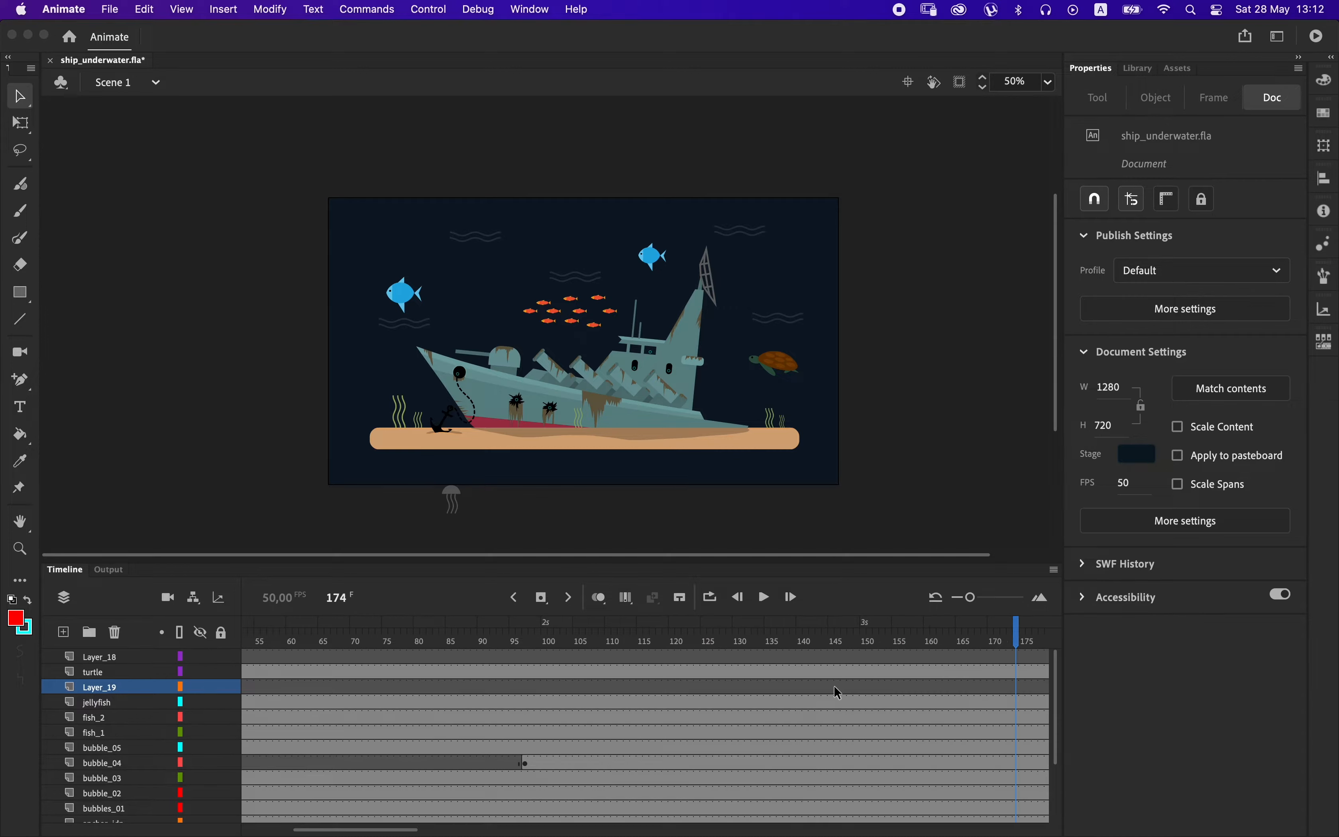
Start the new layer's content at frame 151 by pasting the jellyfish in place and moving the copy right to X 825.25.
scroll(837, 698, "right", 3)
left_click(703, 686)
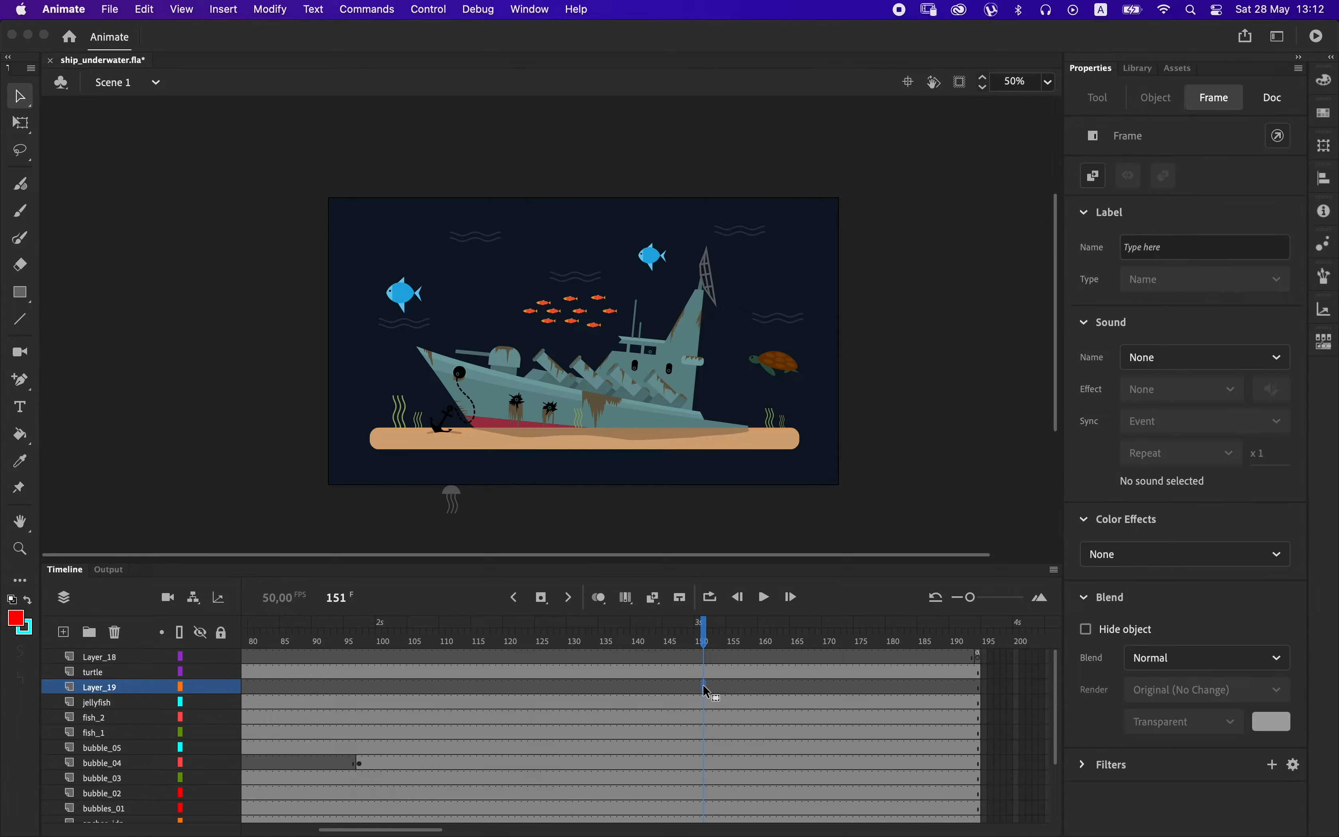
right_click(911, 400)
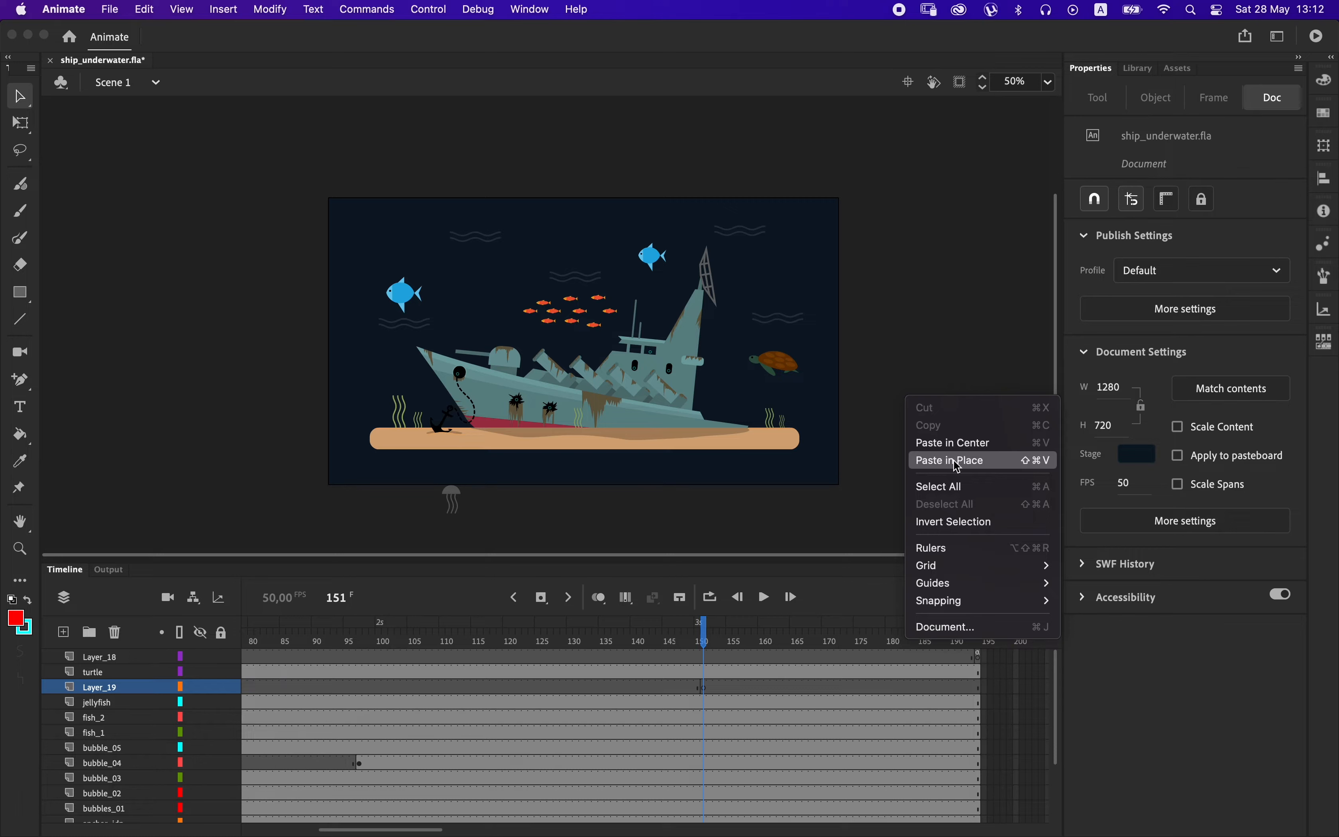
left_click(952, 463)
key("shift+Right")
key("shift+Right")
key("shift+Right")
key("shift+Right")
key("shift+Right")
key("shift+Right")
key("shift+Right")
key("shift+Right")
key("shift+Right")
key("shift+Right")
key("shift+Right")
key("shift+Right")
key("shift+Right")
key("shift+Right")
key("shift+Right")
key("shift+Right")
key("shift+Right")
key("shift+Right")
key("shift+Right")
key("shift+Right")
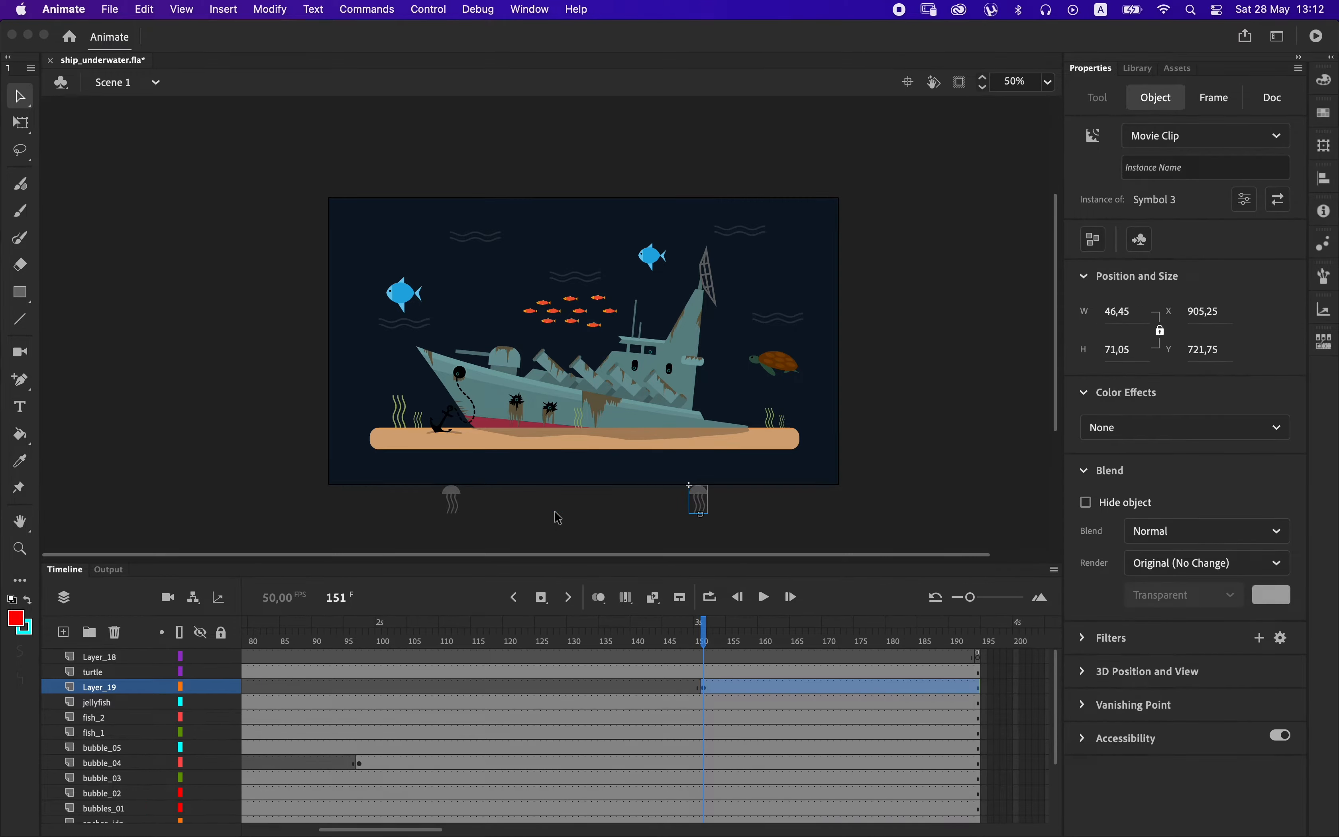
key("shift+Left")
key("shift+Left")
key("shift+Left")
key("shift+Left")
key("shift+Left")
key("shift+Left")
key("shift+Left")
key("shift+Left")
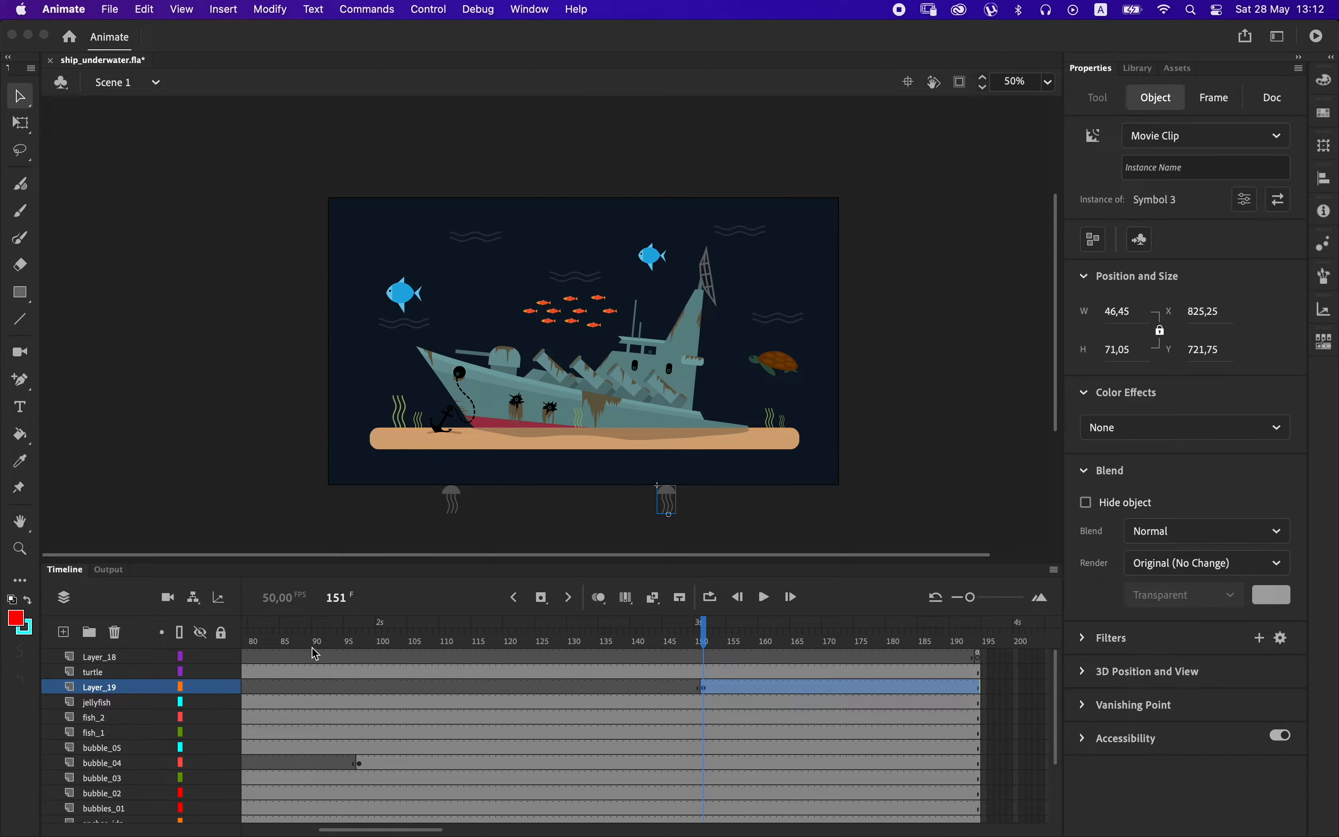
Rename the original jellyfish layer jellyfish_01 and the layer with the copy jellyfish_02.
left_click(101, 703)
double_click(104, 703)
key("super+c")
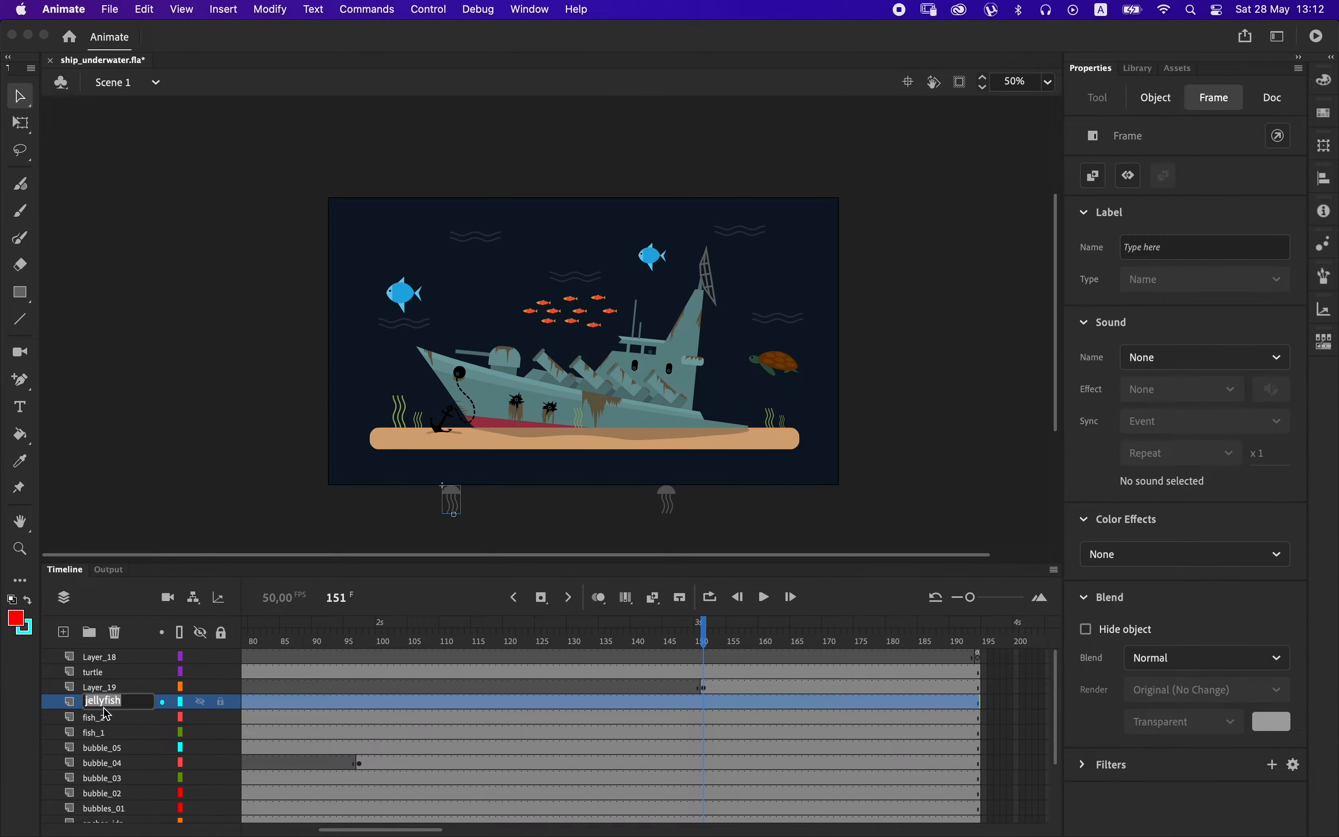
key("Return")
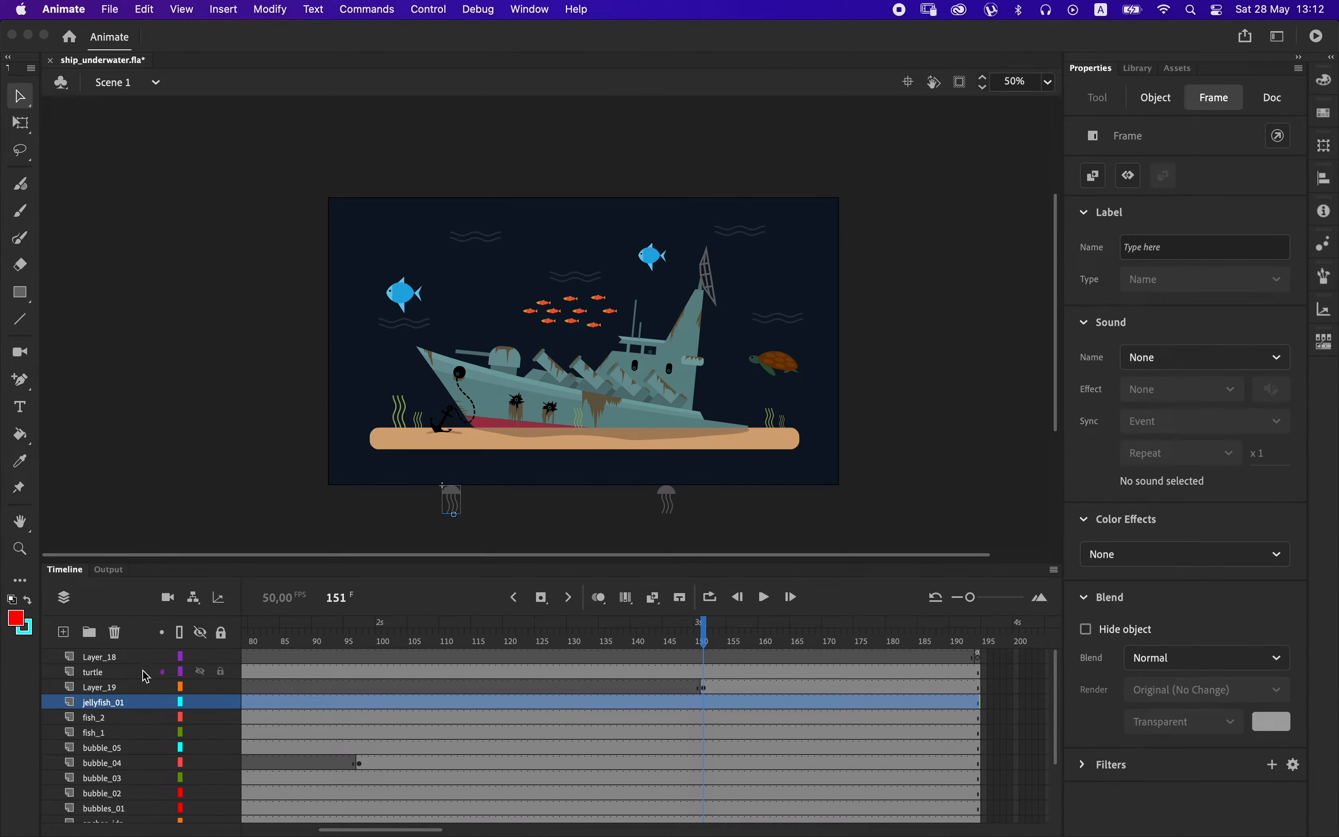
double_click(104, 688)
key("super+v")
key("Return")
left_click_drag(720, 636, 775, 661)
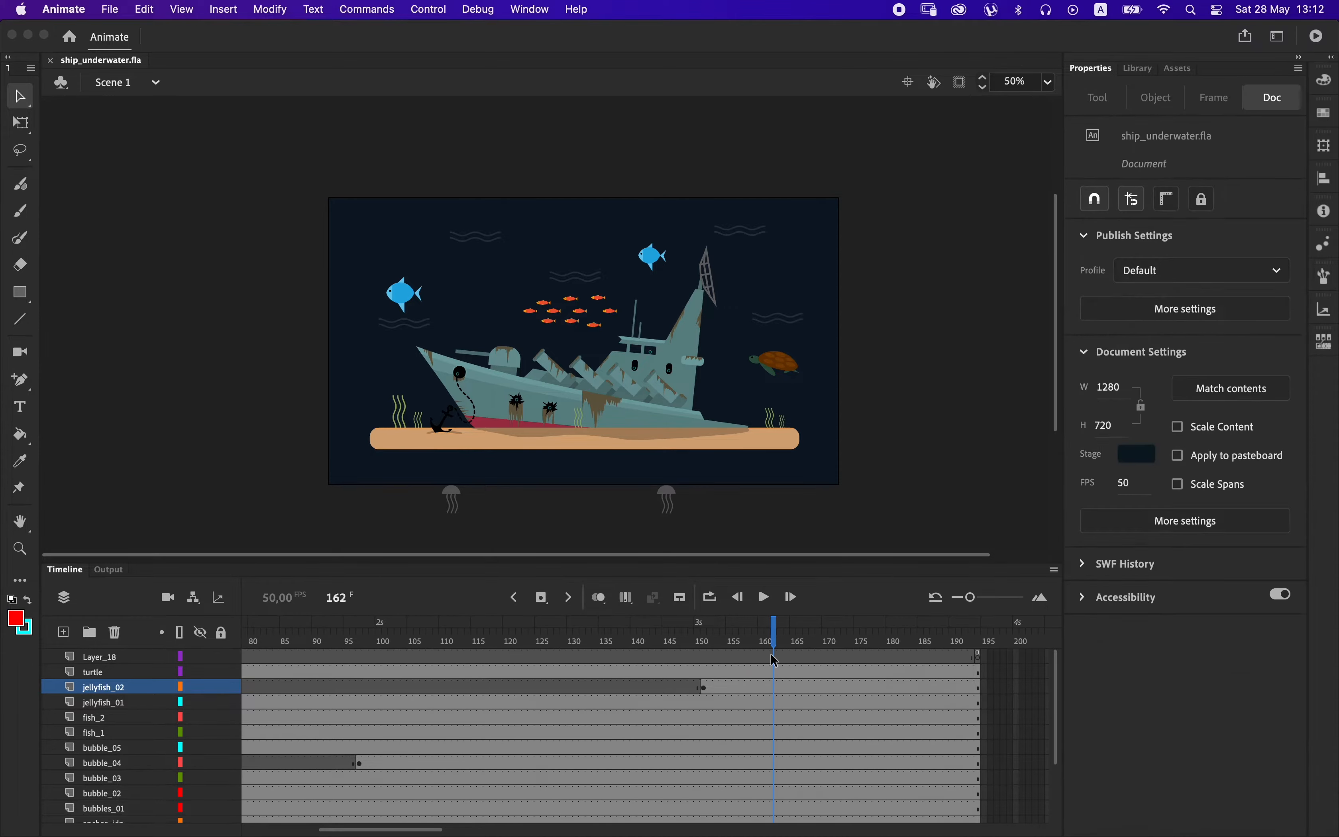
Open the fish_1 clip of one small orange fish for editing and test the movie.
left_click(558, 315)
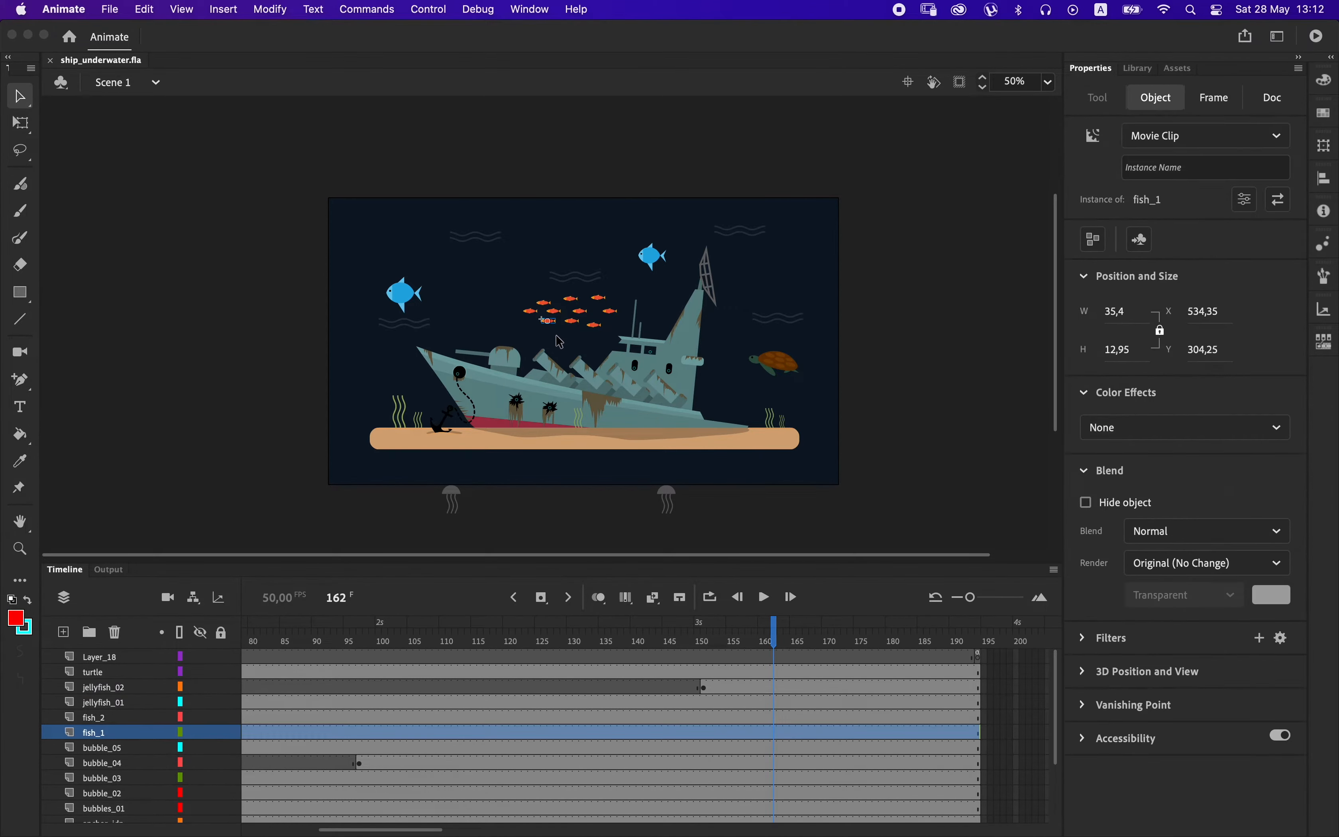
double_click(556, 326)
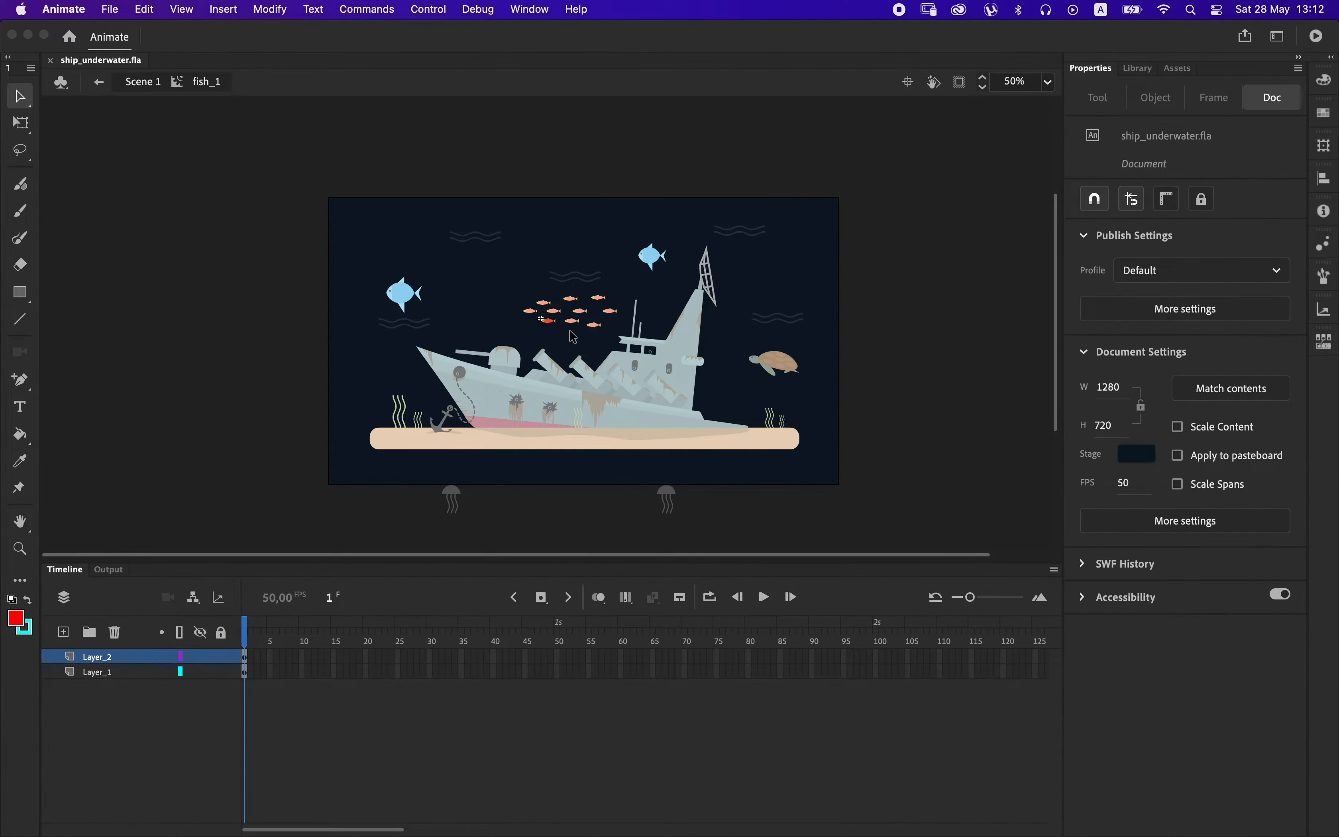
key("super+4")
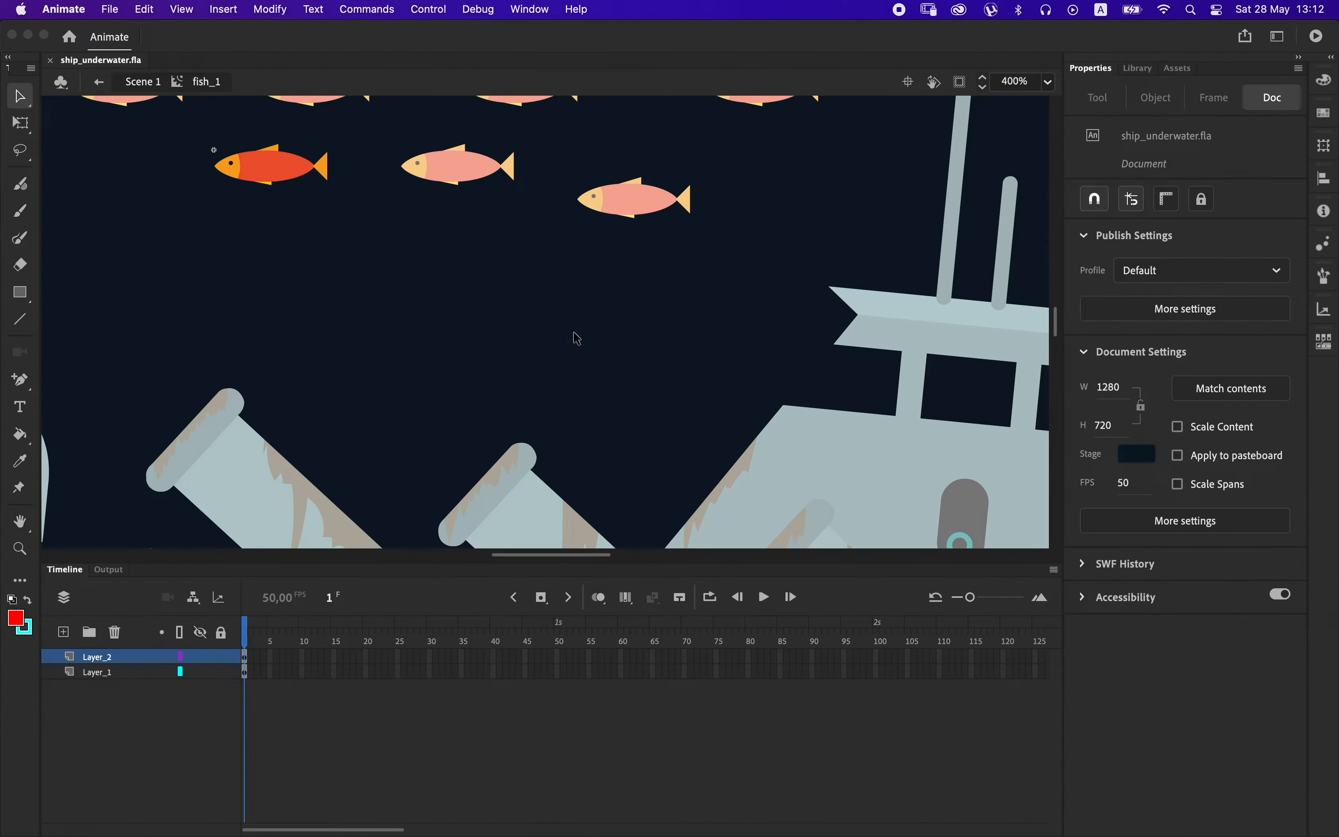
key("super+Return")
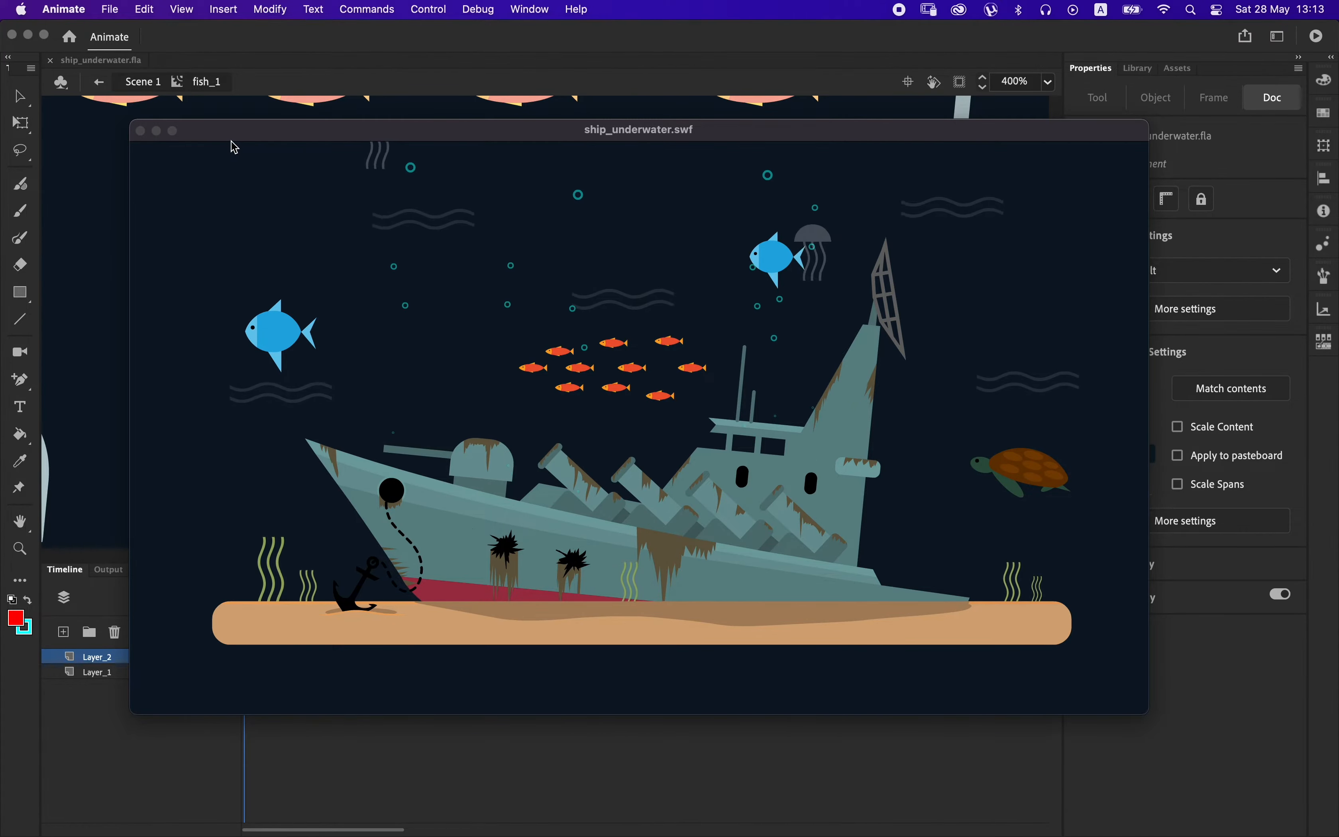
key("super+w")
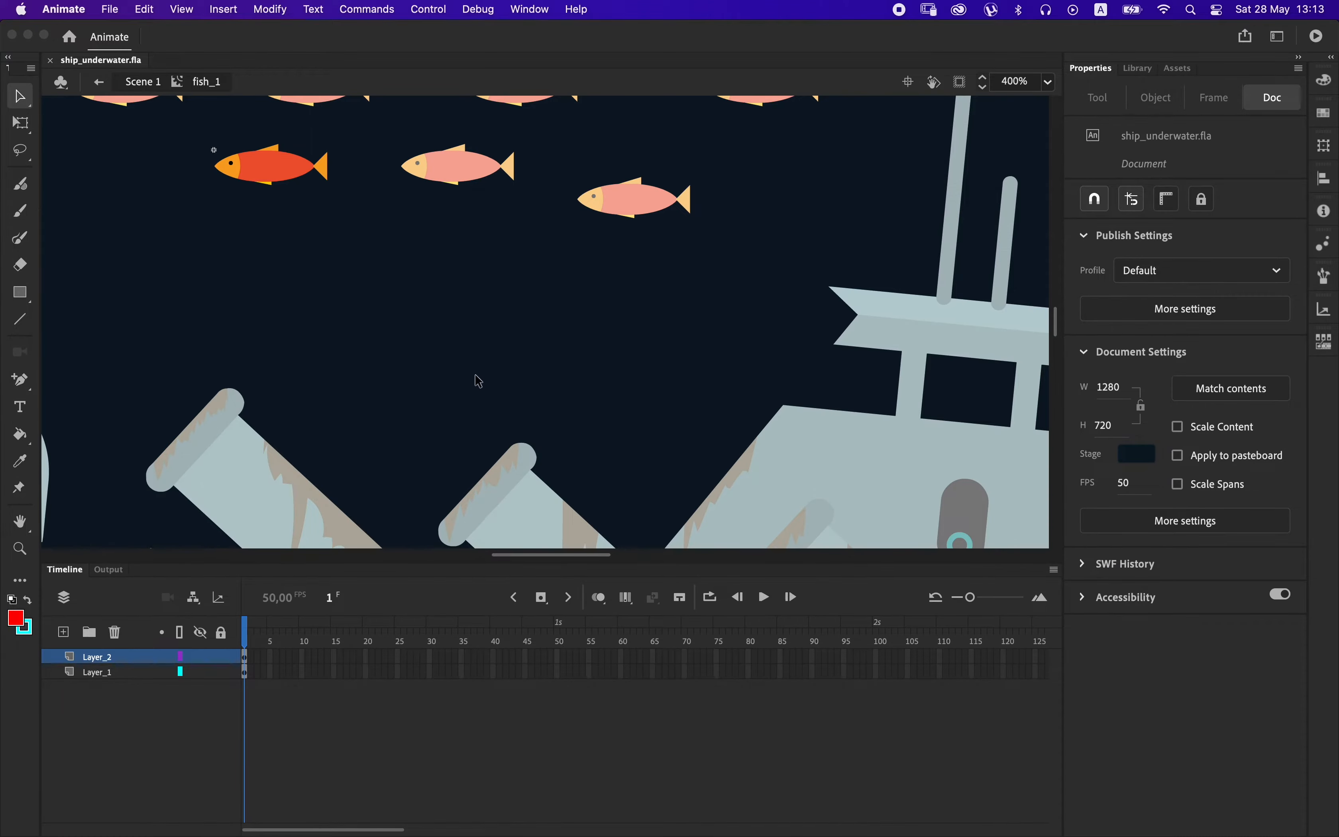
Extend both layers of the fish_1 clip to frame 50.
left_click(325, 169)
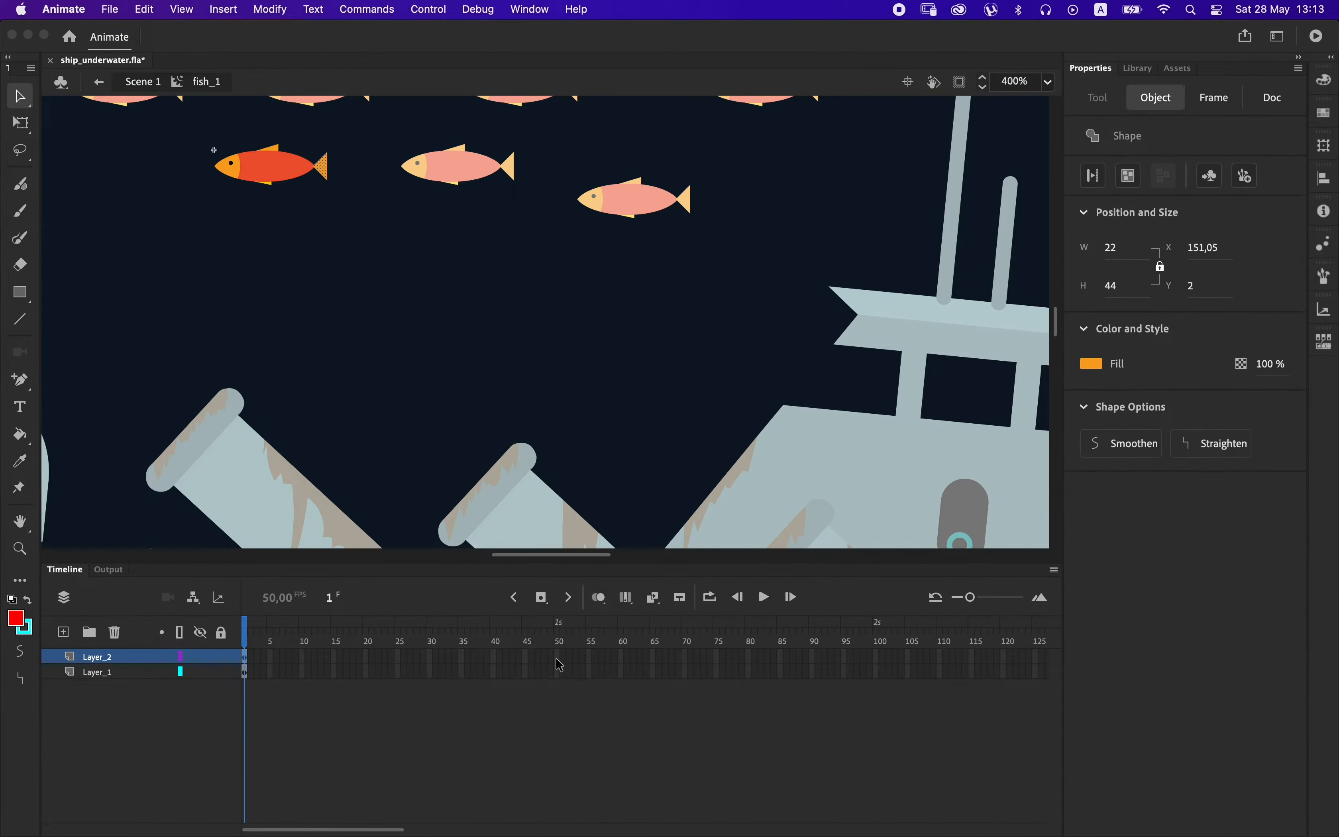
left_click_drag(558, 659, 557, 674)
key("F5")
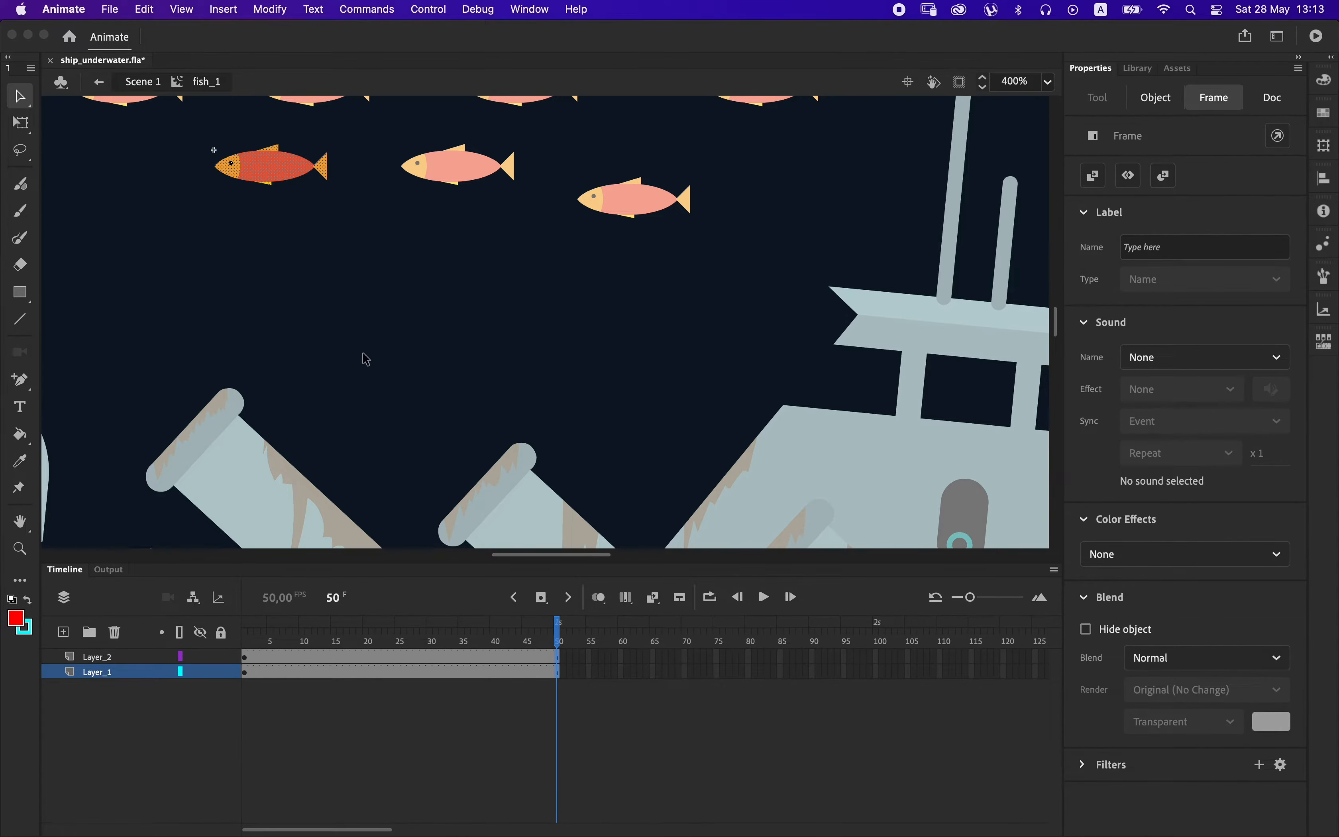
Create a shape tween on the fish's tail layer, Layer_2, with keyframes at frames 26 and 50.
key("super+equal")
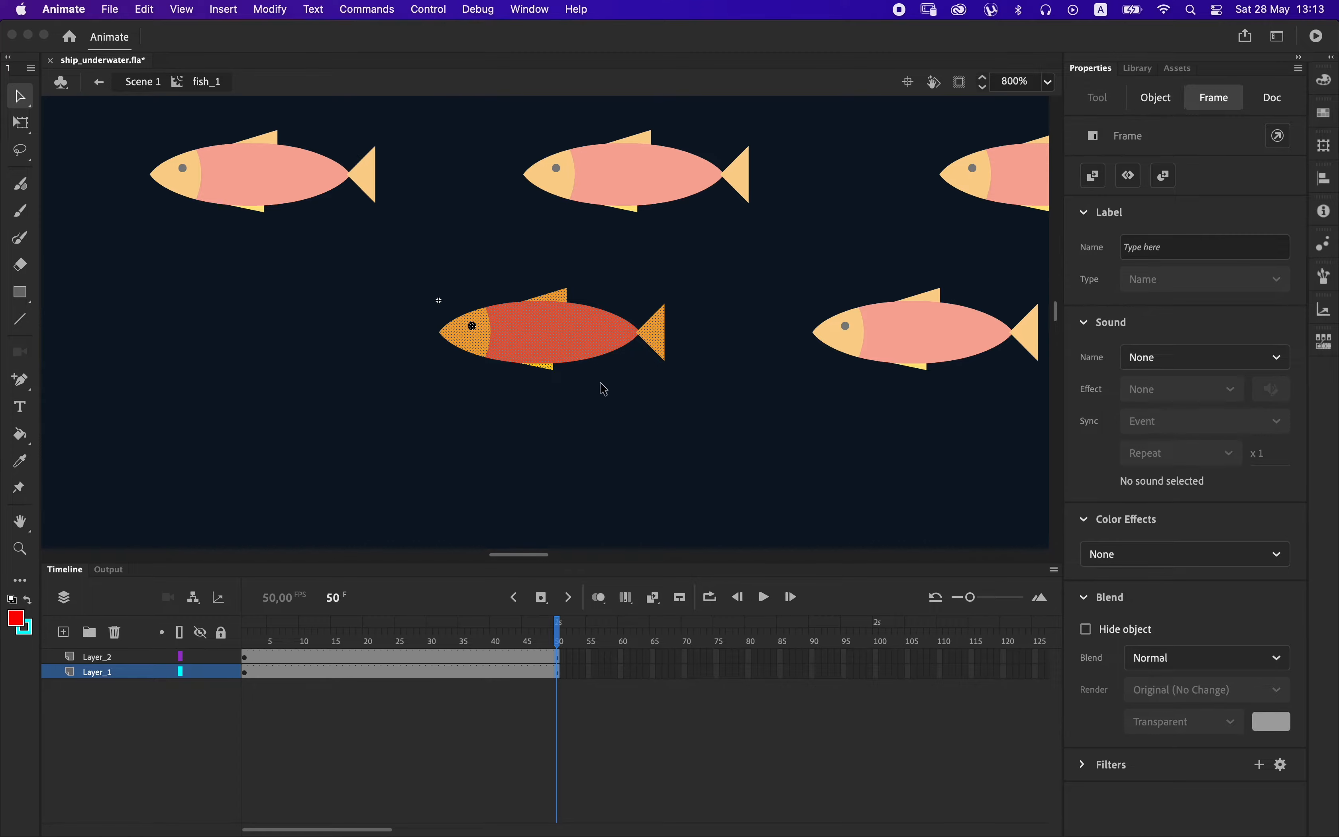
left_click(581, 514)
left_click(659, 348)
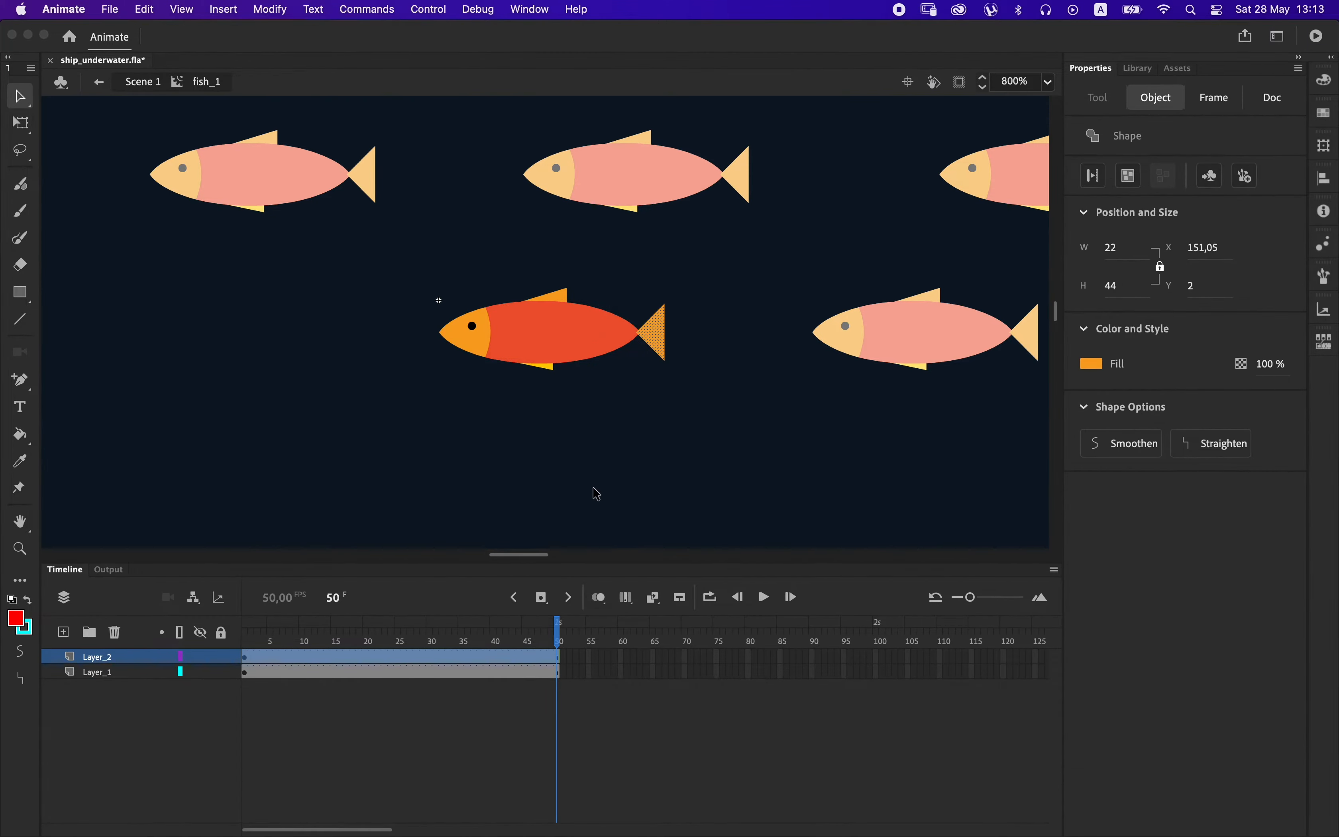
right_click(423, 662)
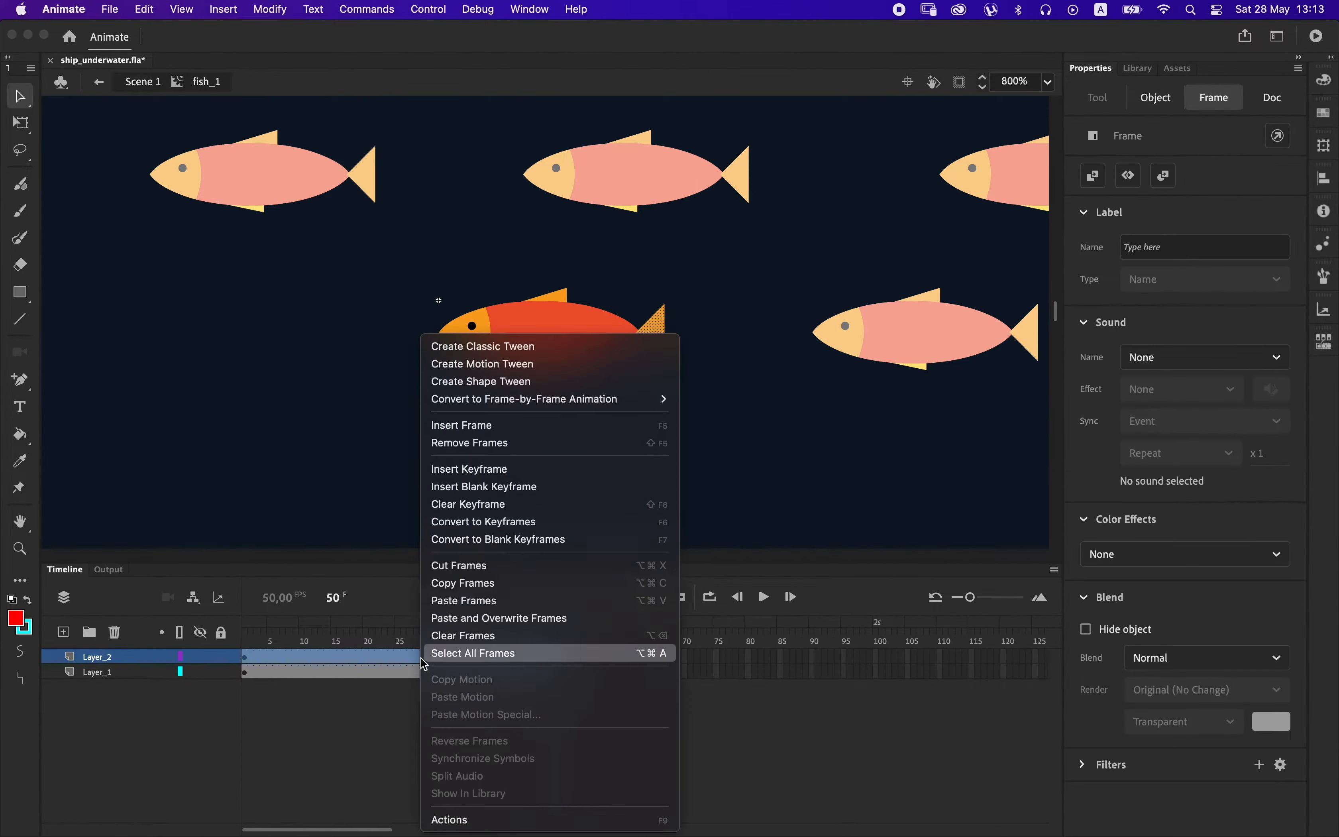
left_click(503, 379)
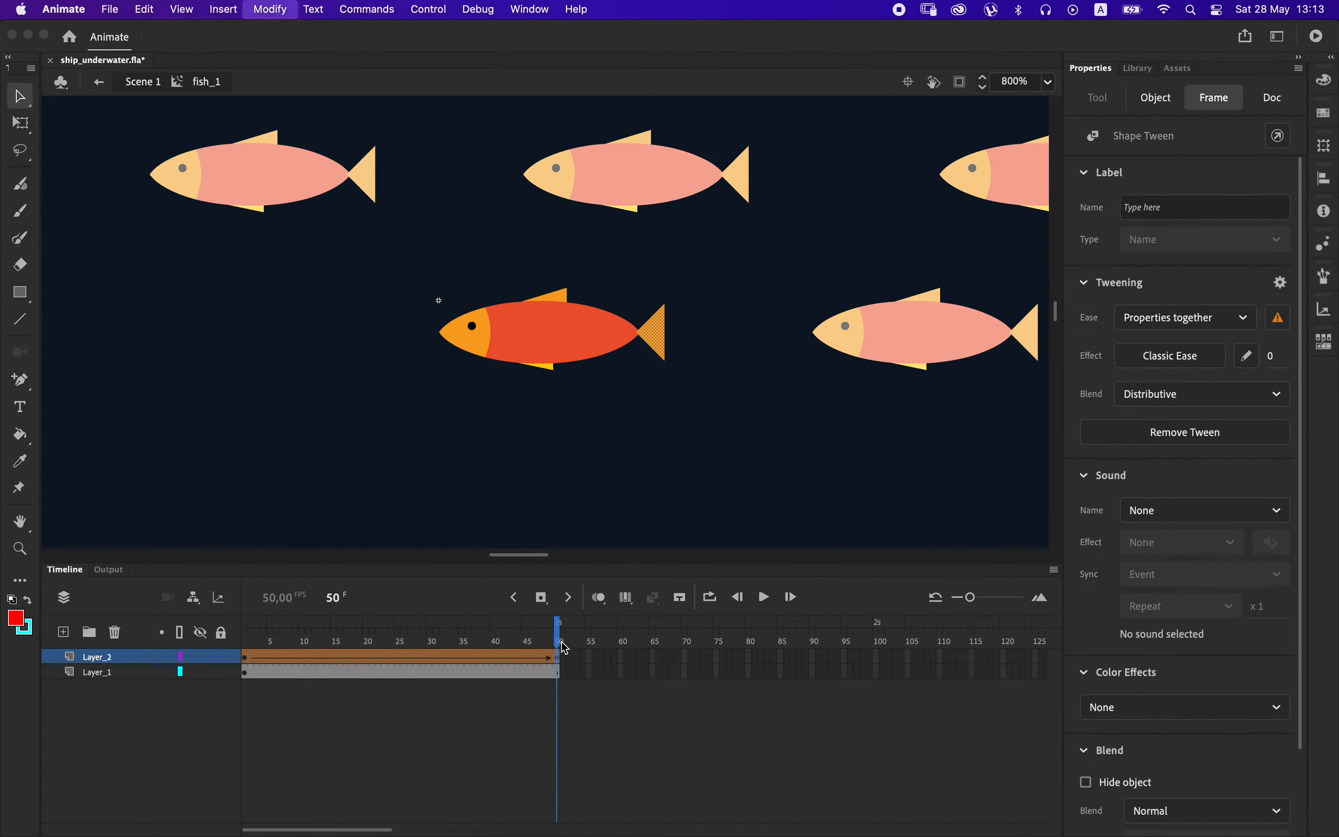
left_click(410, 661)
left_click(404, 661)
key("F6")
Reshape the tail at frame 26 by pulling its two outer corners inward and apart, making it narrower and taller.
left_click(722, 243)
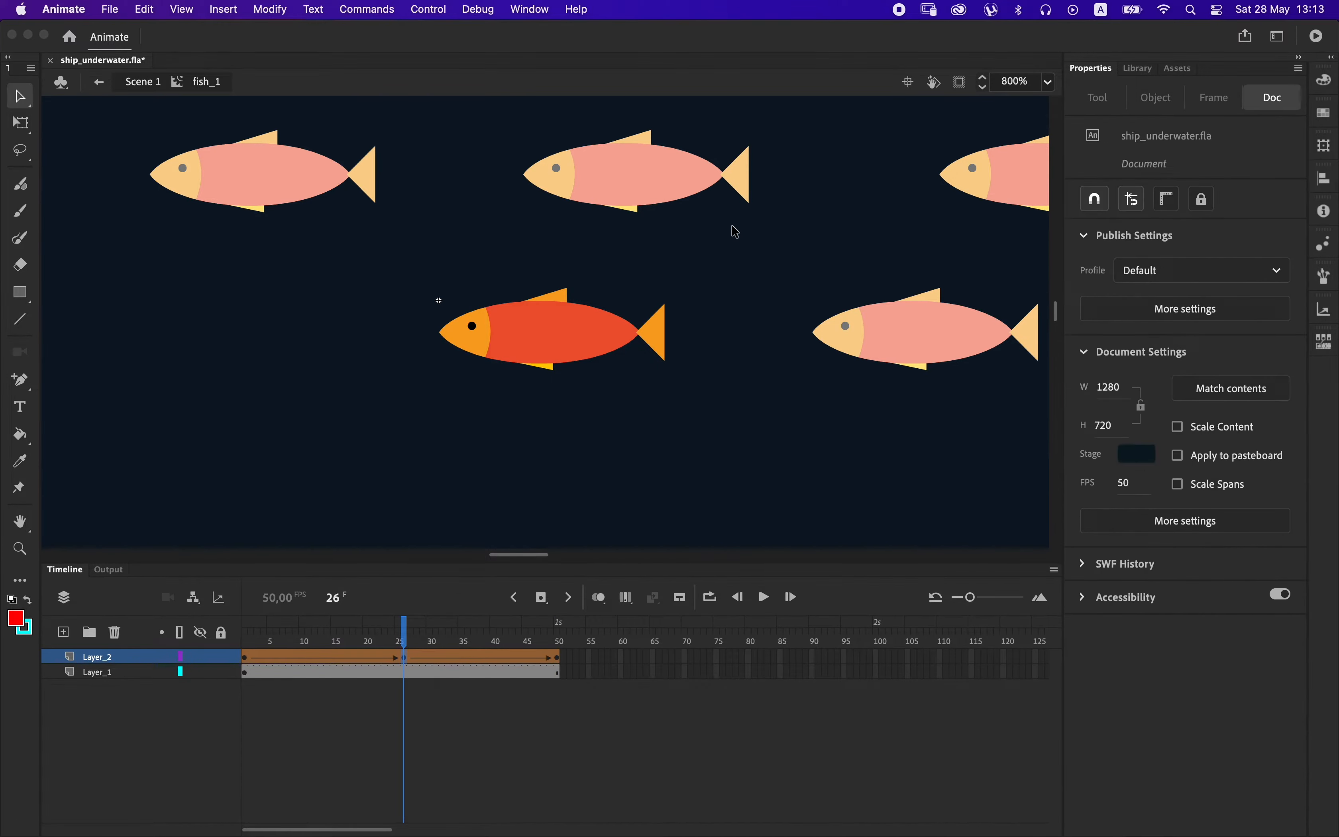
left_click_drag(664, 302, 652, 295)
mouse_move(664, 361)
left_mouse_down()
mouse_move(664, 374)
mouse_move(650, 366)
left_mouse_up()
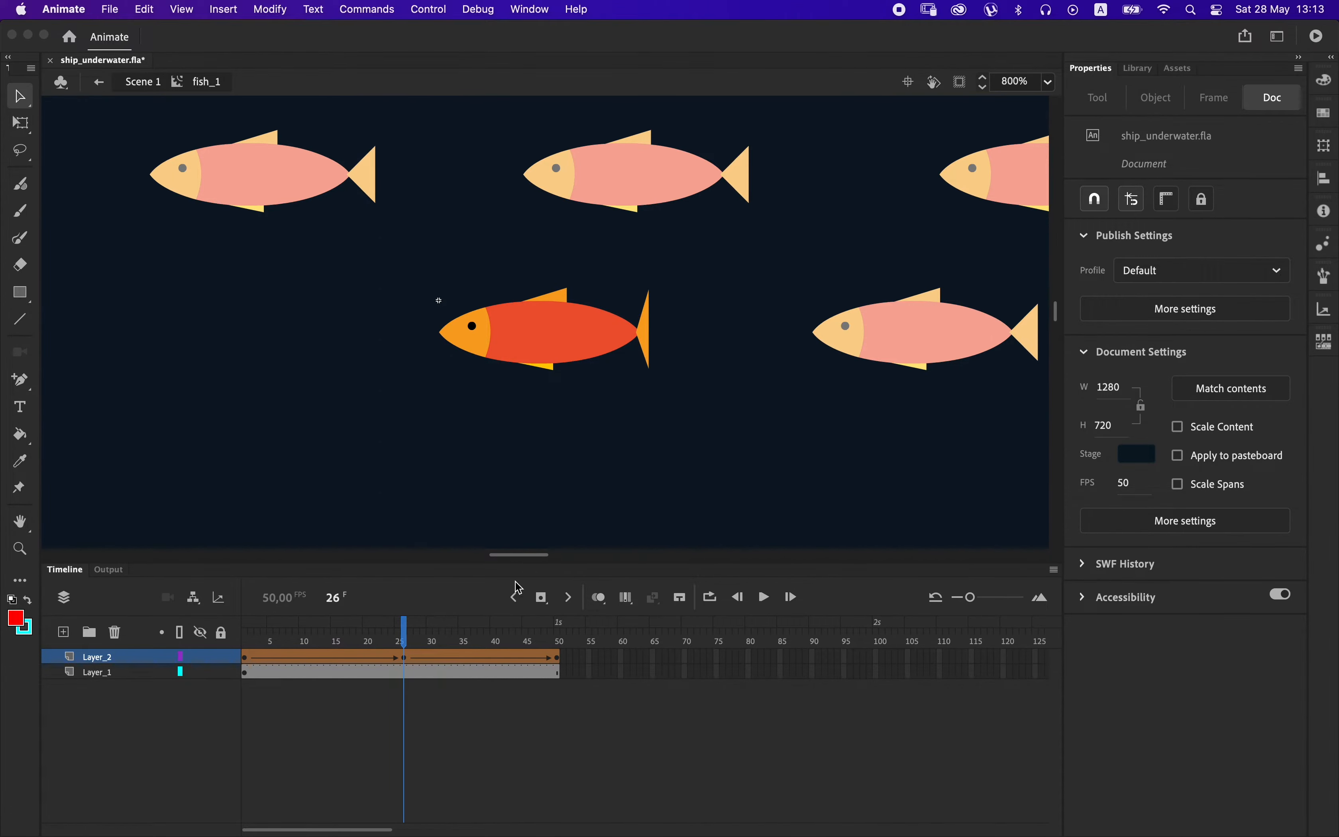
Reshape the tail at frame 1 by pulling its two outer corners outward and closer together, making it longer and flatter.
left_click(248, 663)
left_click(670, 312)
mouse_move(665, 359)
left_mouse_down()
mouse_move(681, 363)
mouse_move(674, 349)
left_mouse_up()
left_click_drag(264, 641, 334, 644)
Copy the tail's frame 1 keyframe and paste it at frame 50 of Layer_2 to close the loop.
right_click(250, 662)
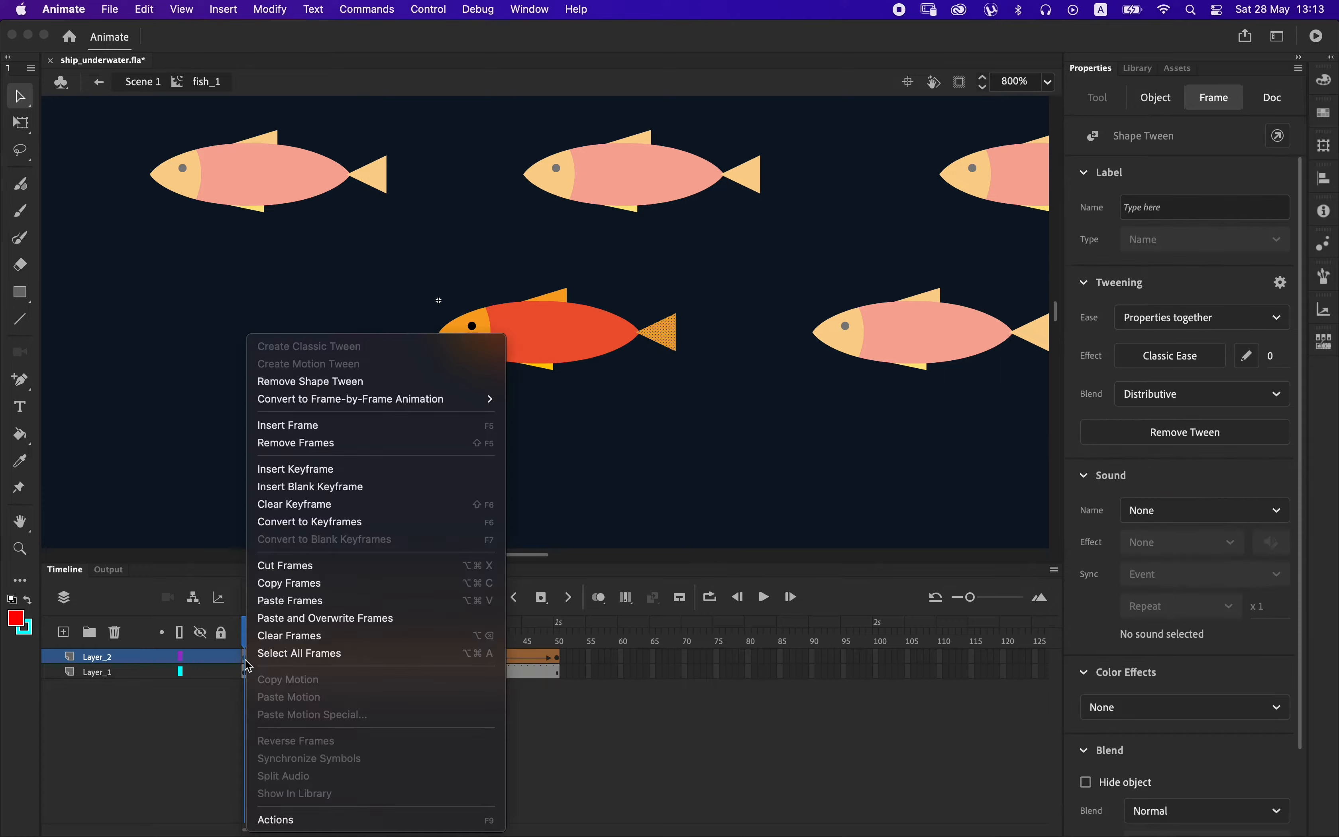
left_click(288, 586)
right_click(560, 662)
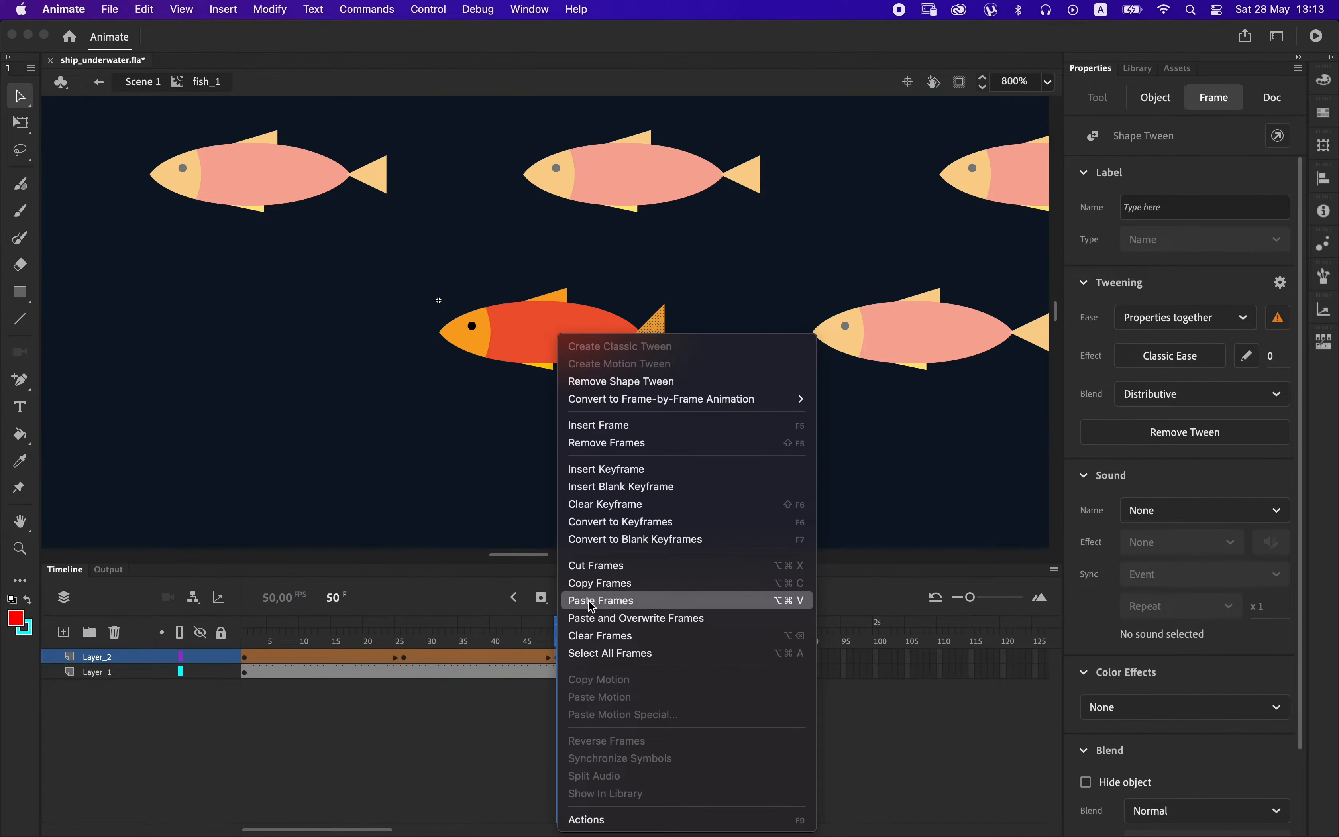
left_click(603, 601)
Slow the tail movement by inserting frames in both tween halves on both layers, extending the clip to about frame 72.
left_click_drag(448, 662, 480, 673)
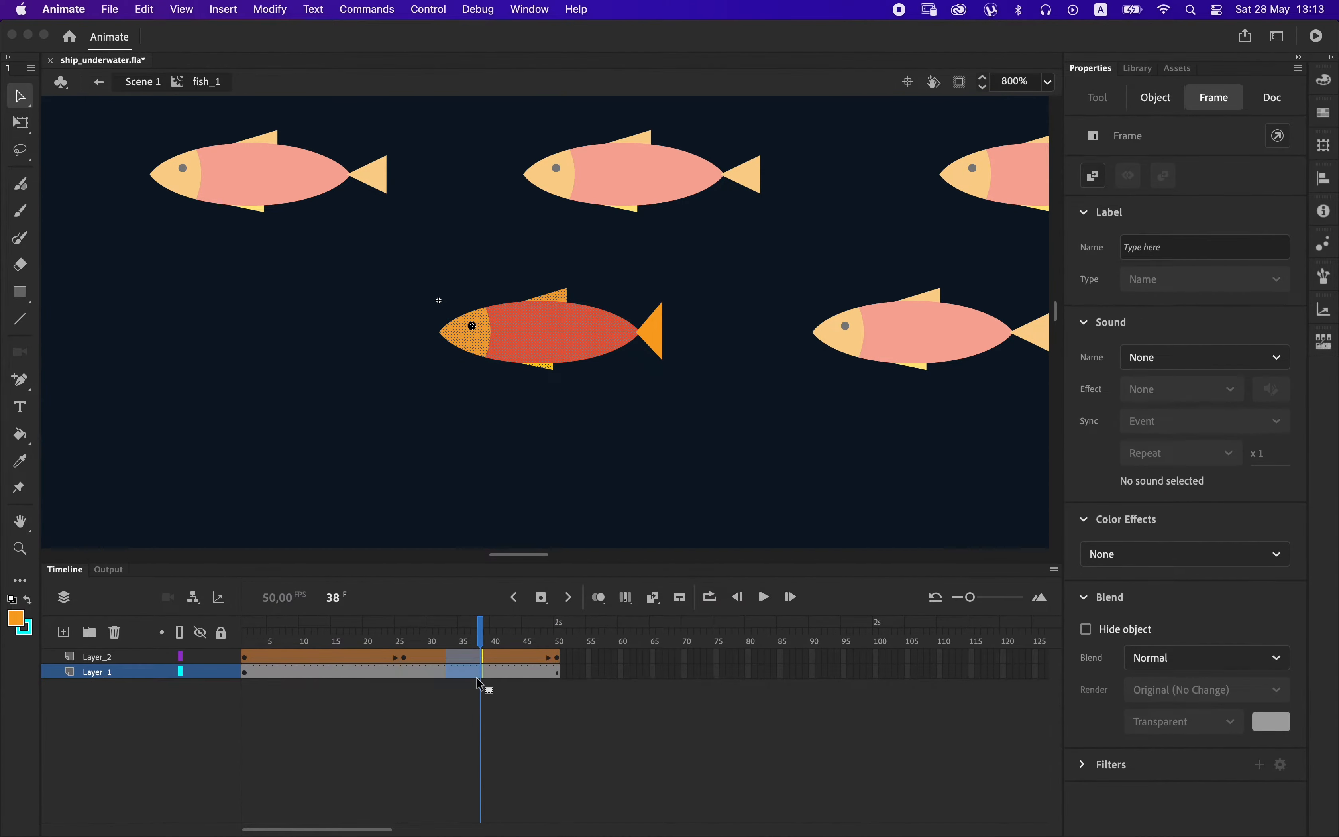
key("F5")
key("F5")
left_click_drag(308, 657, 335, 672)
Insert two more frames within the first tween half on both layers, extending the tail clip to frame 74.
key("F5")
key("F5")
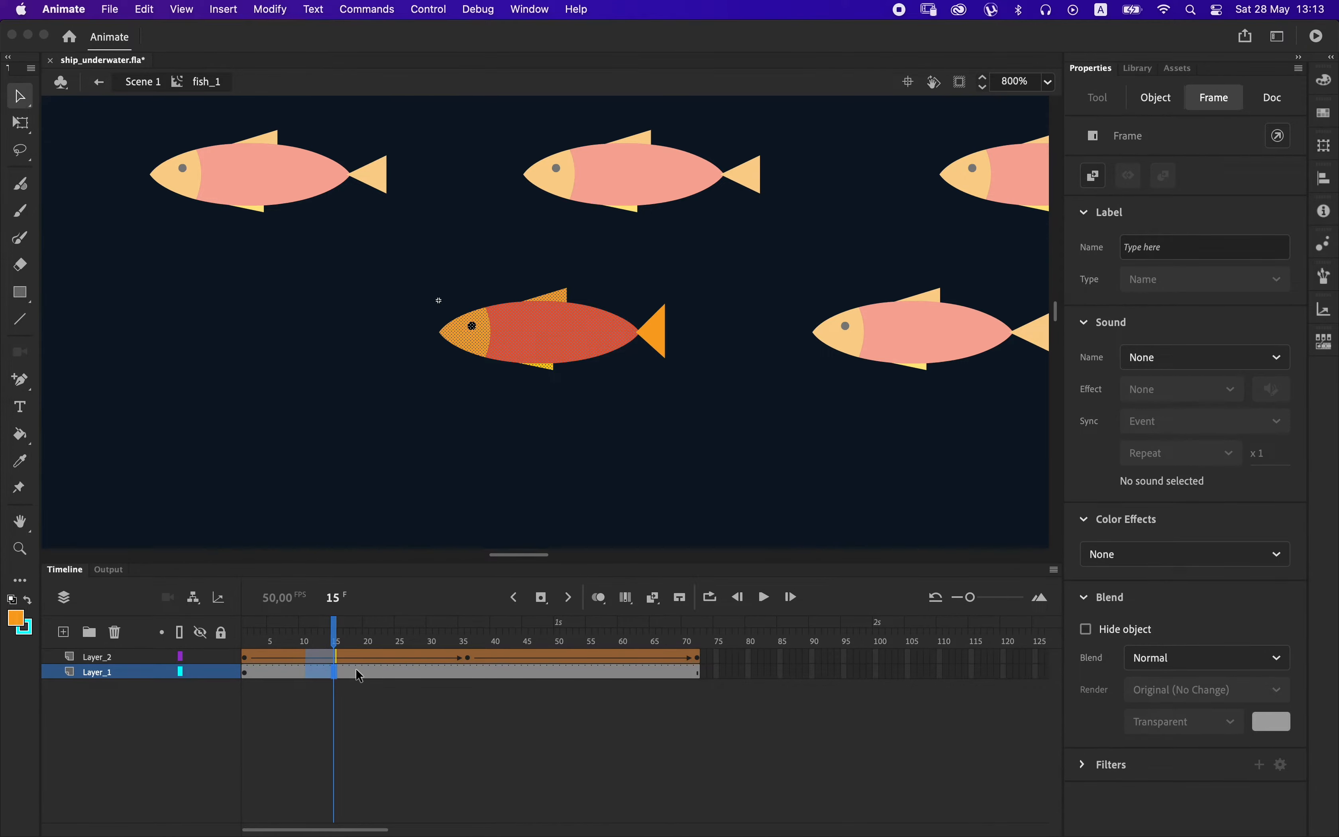
left_click(365, 660)
left_click(355, 642)
key("F5")
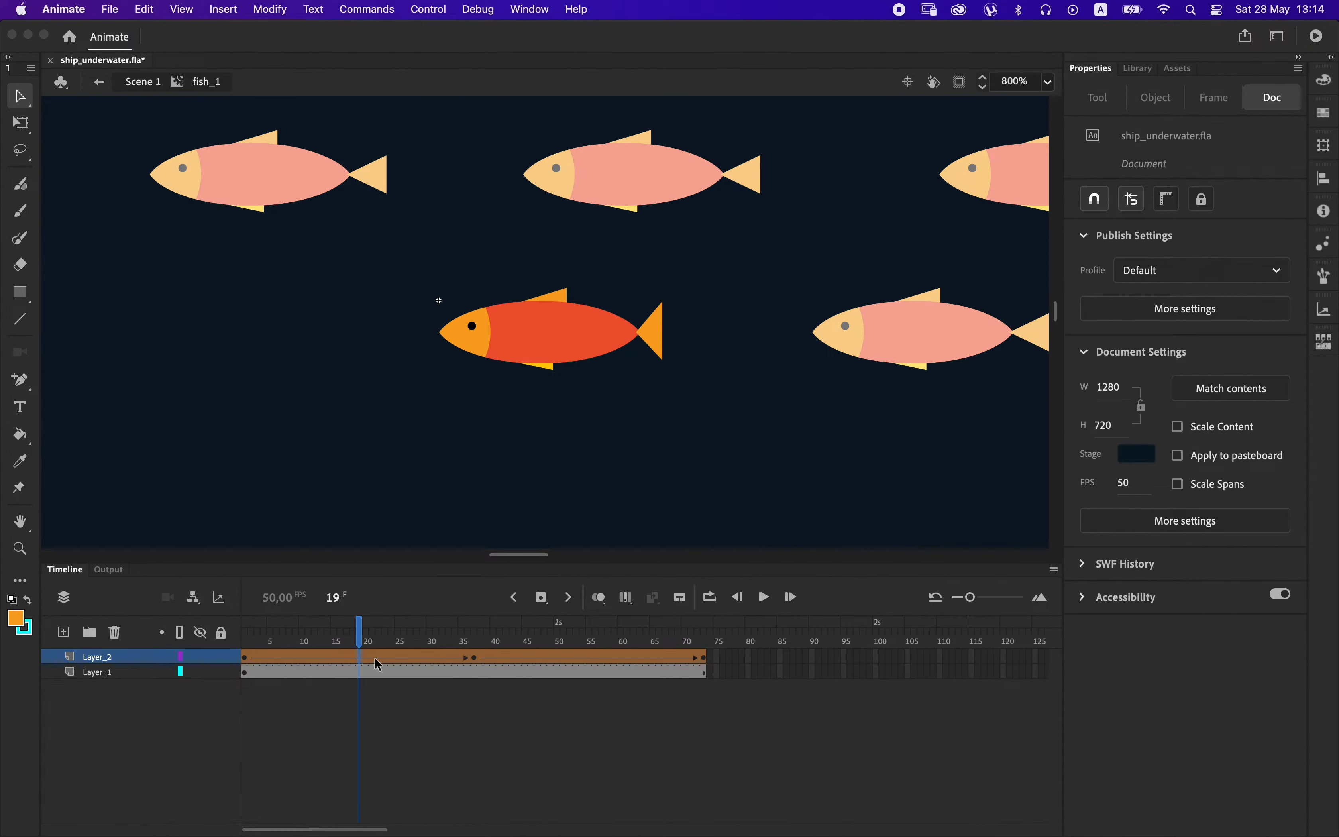
key("F5")
Apply the Quad Ease-In-Out effect to both halves of the tail's shape tween on Layer_2.
left_click_drag(367, 658, 383, 658)
left_click(1173, 357)
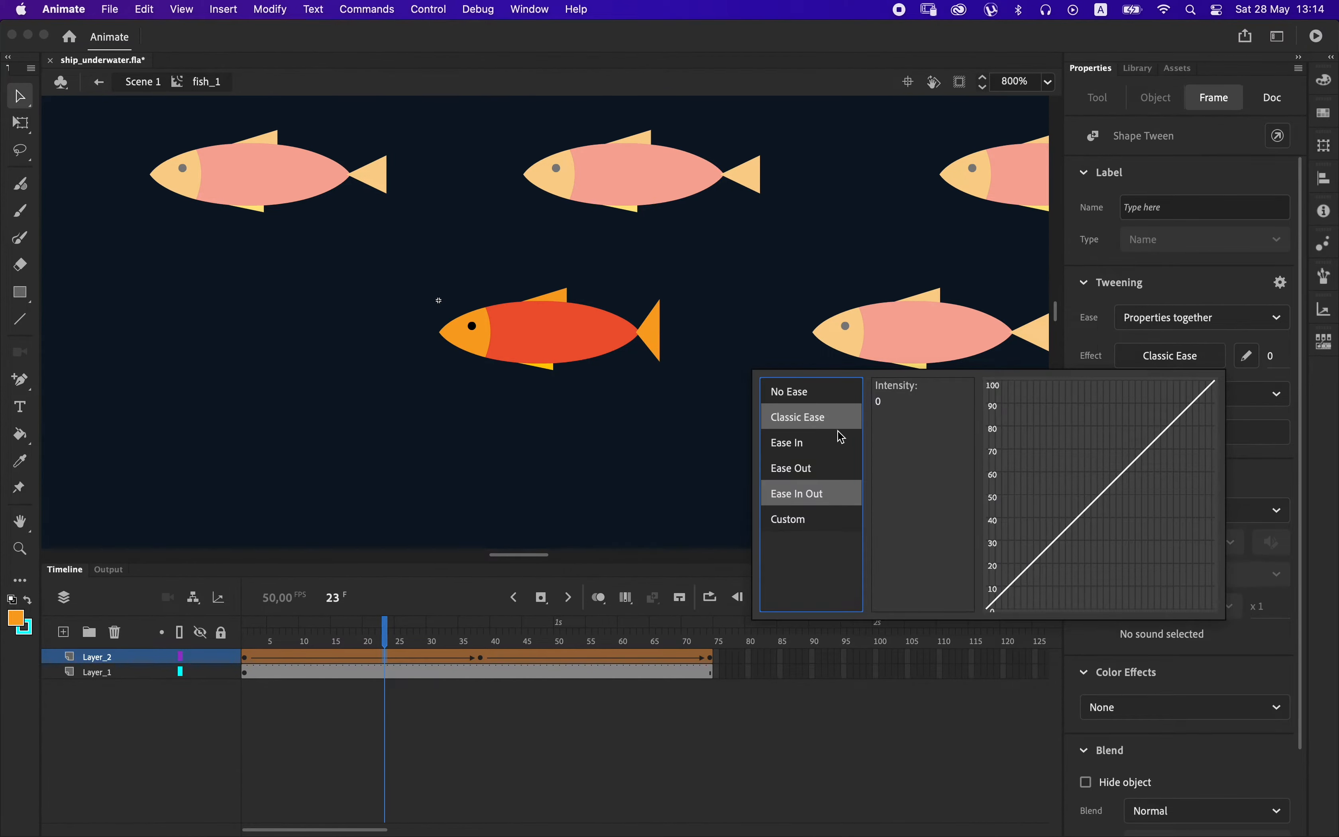
left_click(897, 389)
left_click(603, 657)
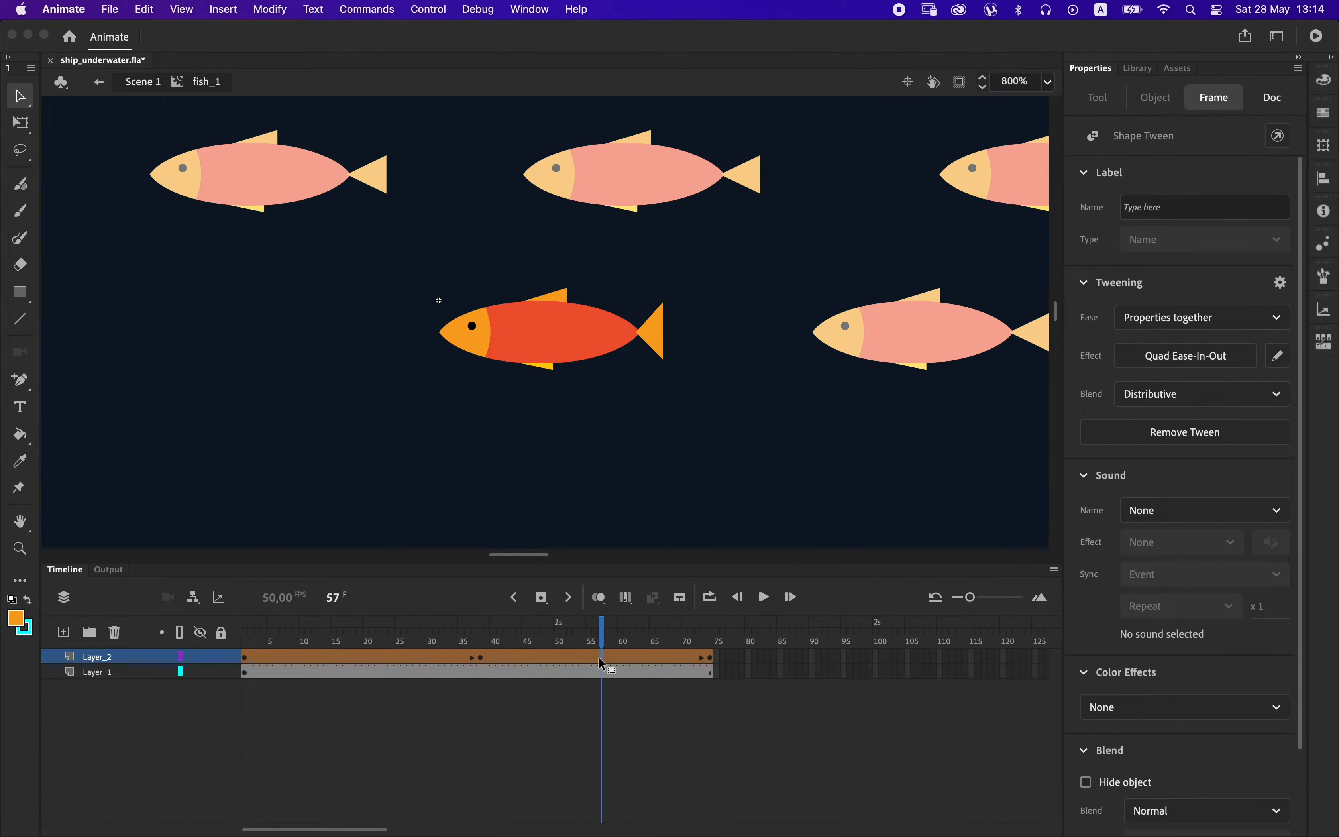
left_click(1168, 360)
mouse_move(836, 487)
left_click(897, 389)
Scrub through the tail movement and test the movie to check the eased animation.
left_click_drag(599, 639, 666, 625)
key("super+Return")
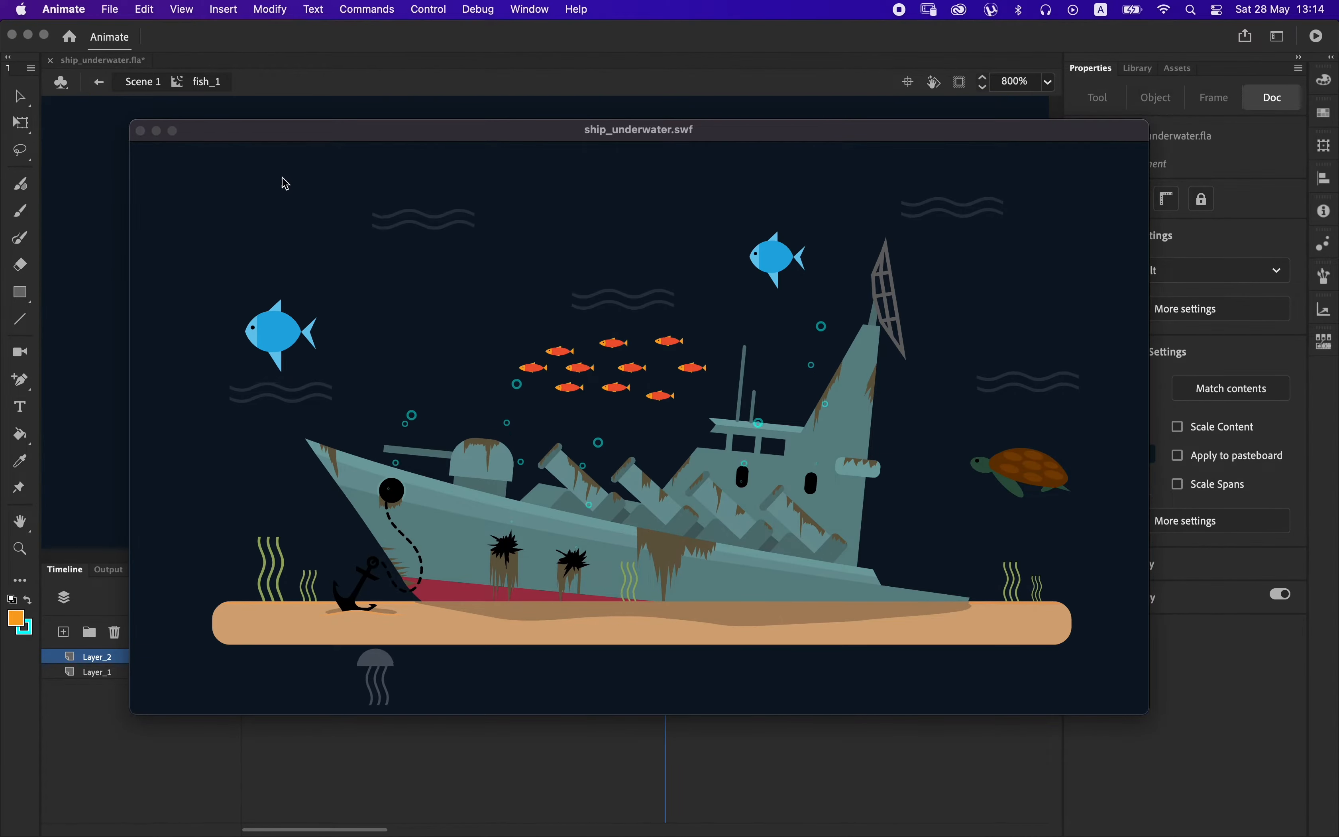
left_click(141, 131)
Return to Scene 1, select all ten small orange fish and convert them to a movie clip named fish_anim.
key("super+minus")
key("super+minus")
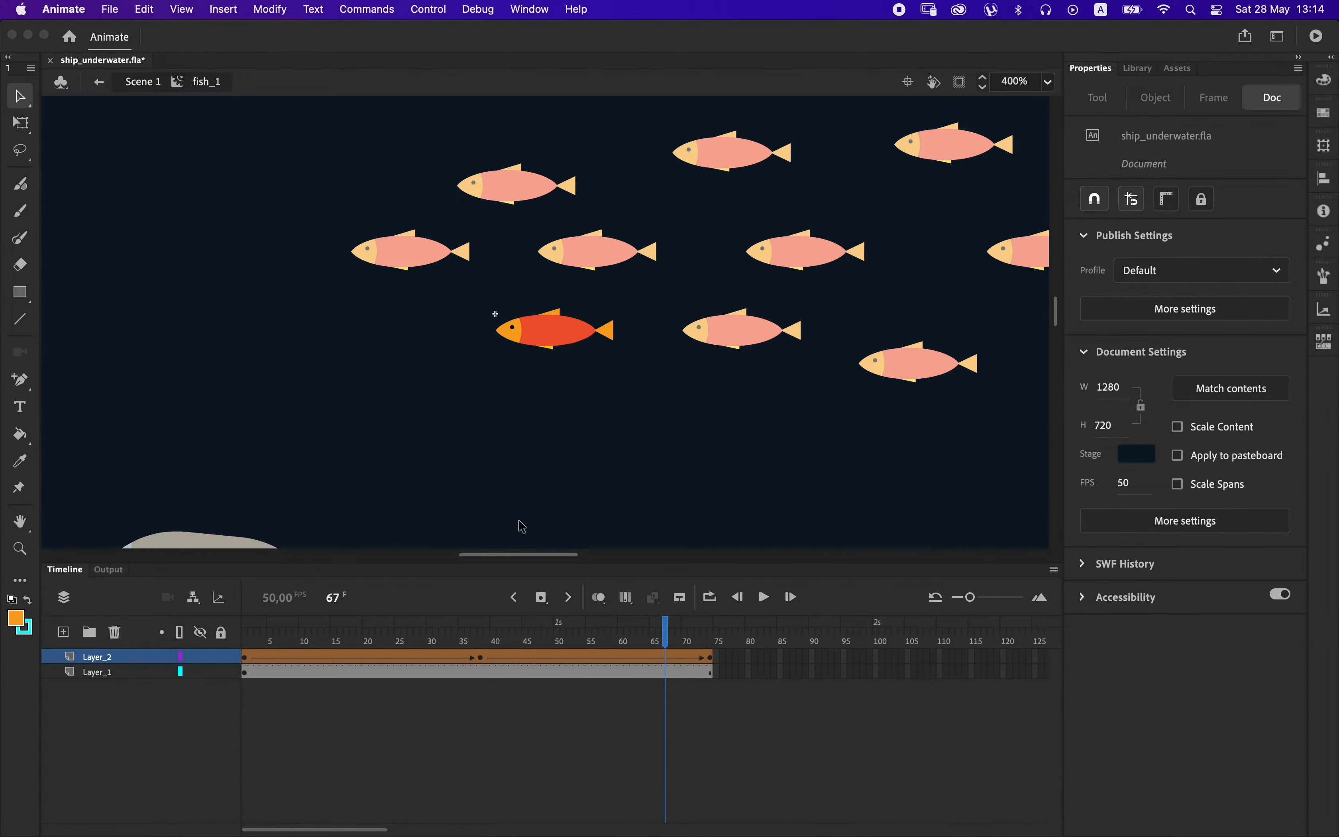
double_click(555, 394)
right_click(565, 337)
left_click(805, 305)
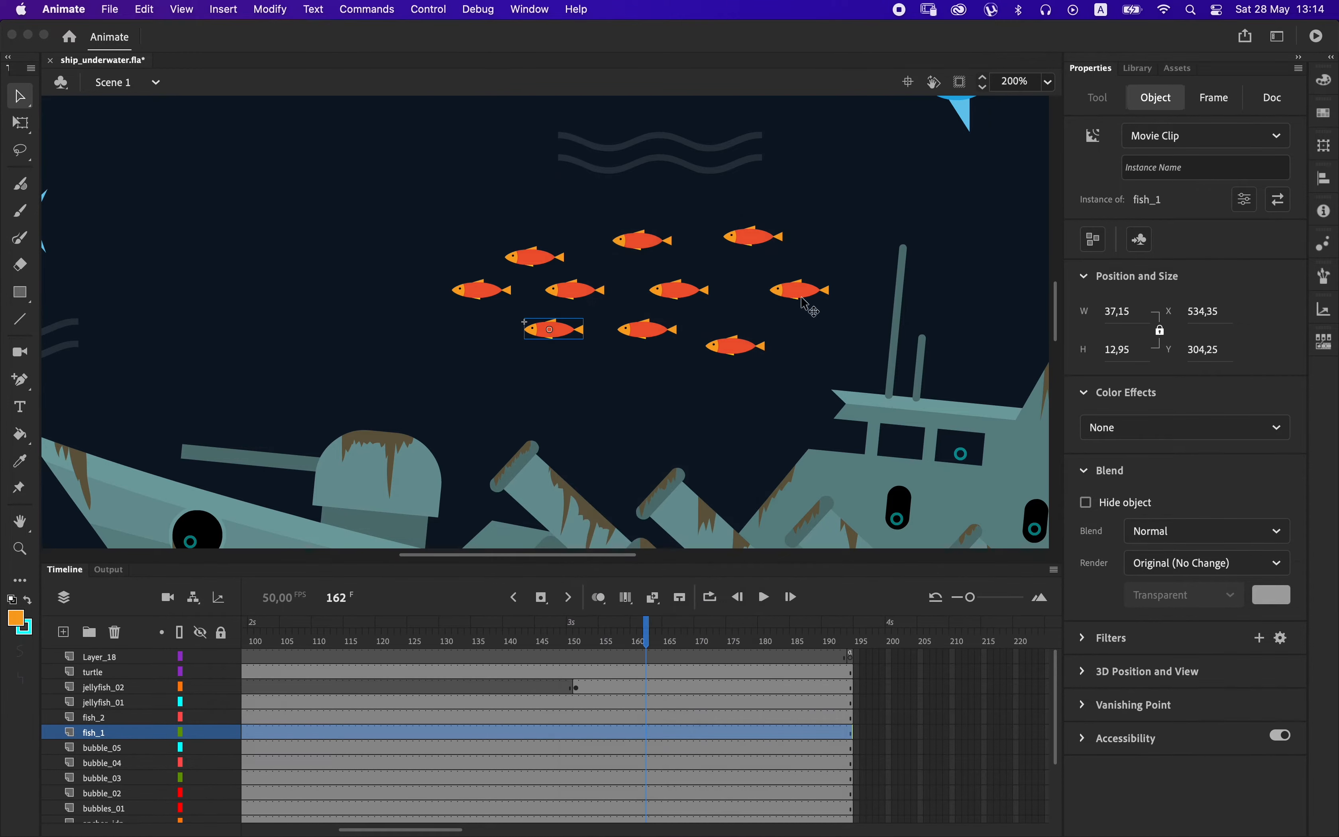
left_click_drag(438, 212, 841, 394)
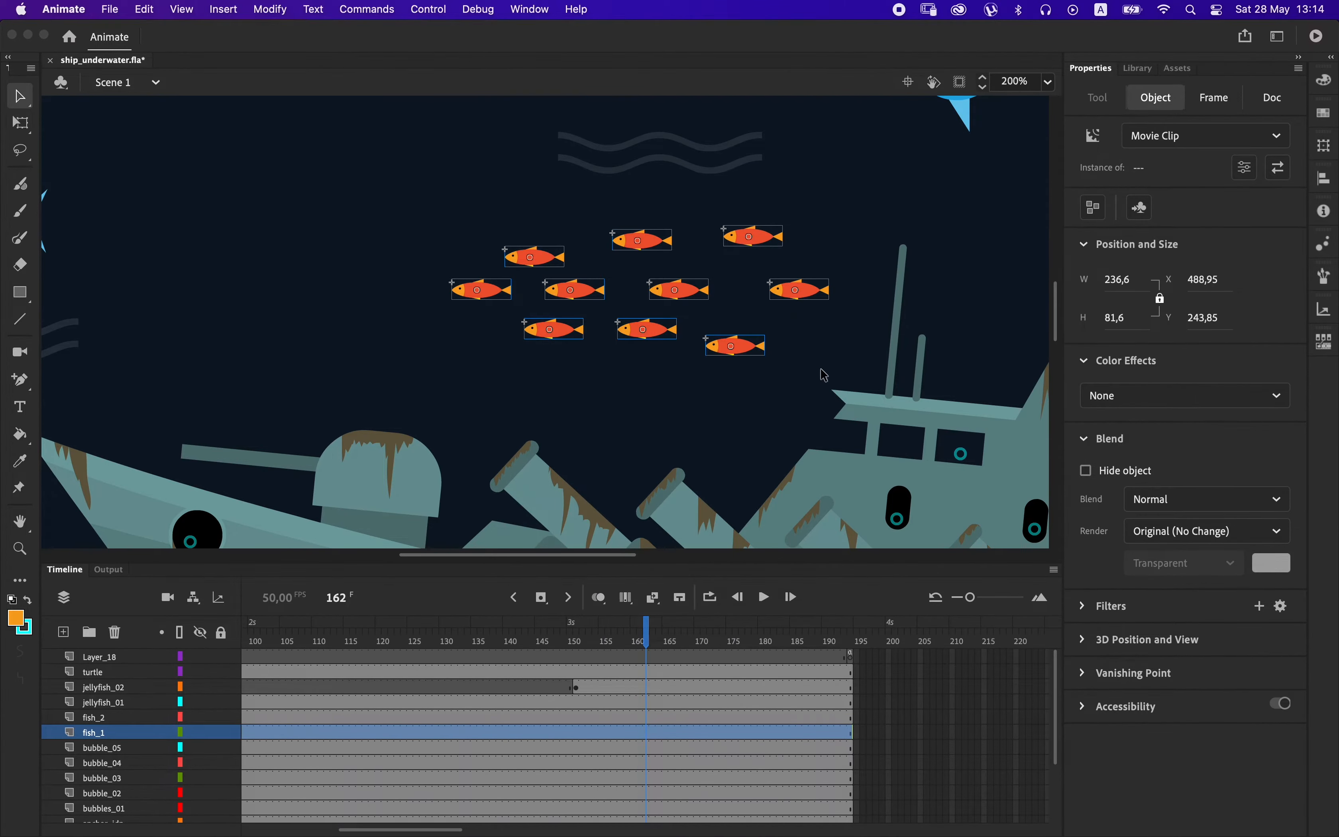
right_click(750, 348)
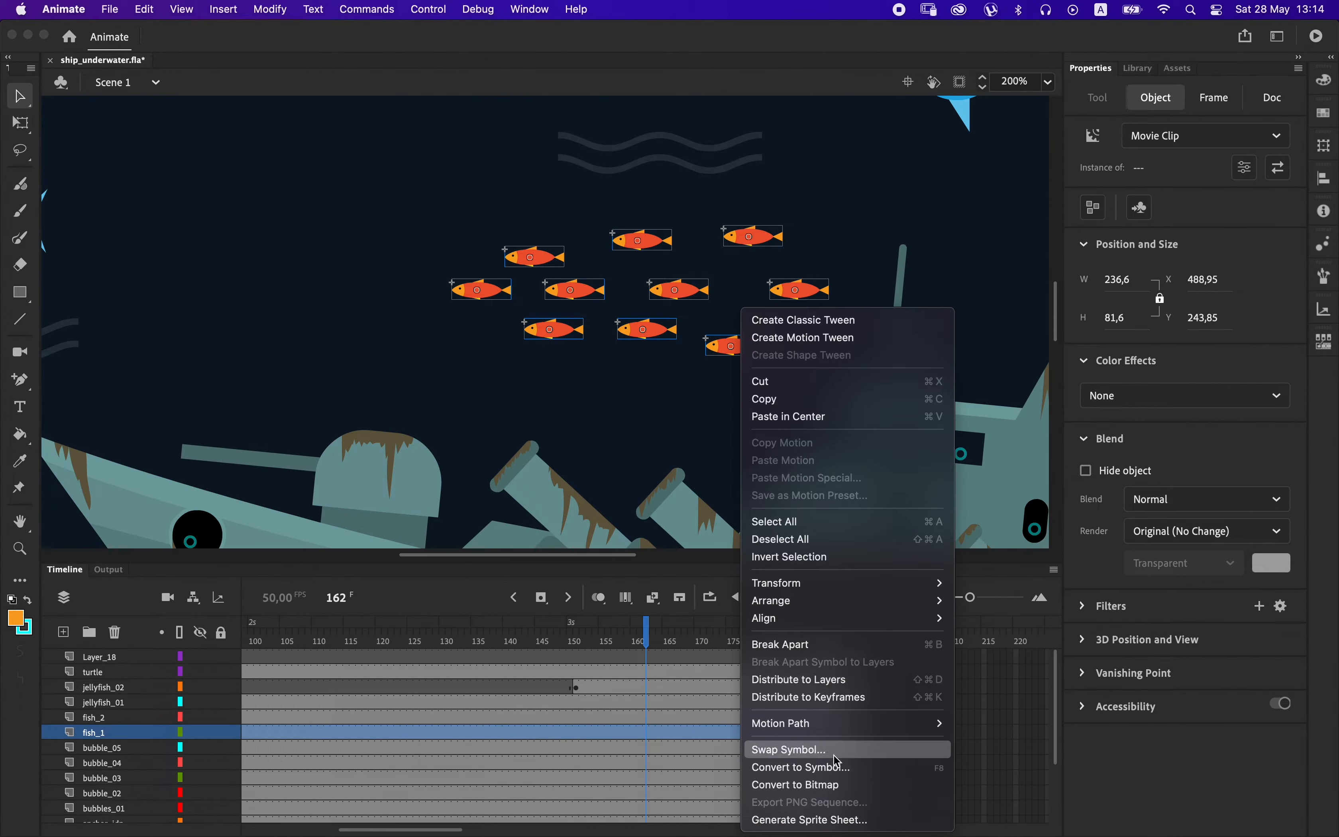
left_click(833, 770)
type("fish_anim")
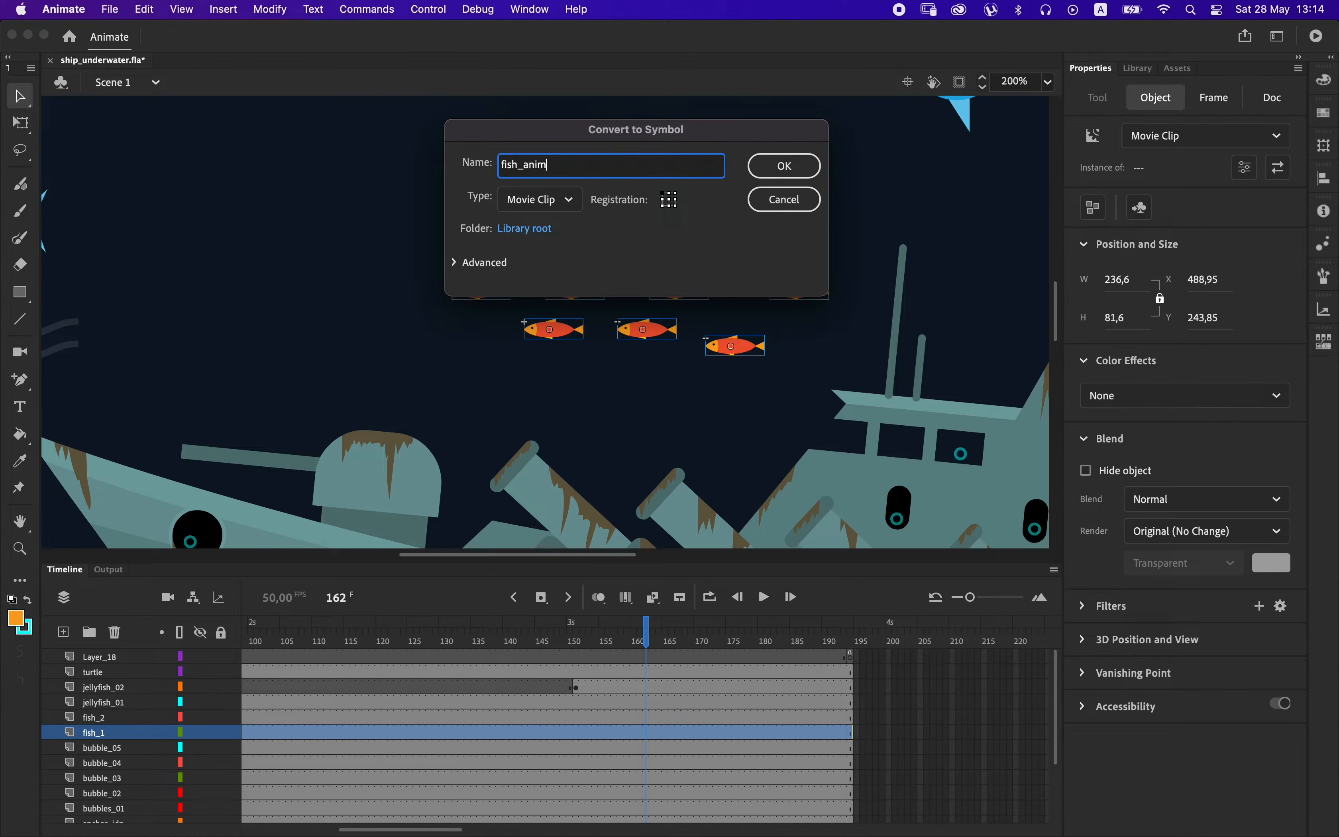
key("Return")
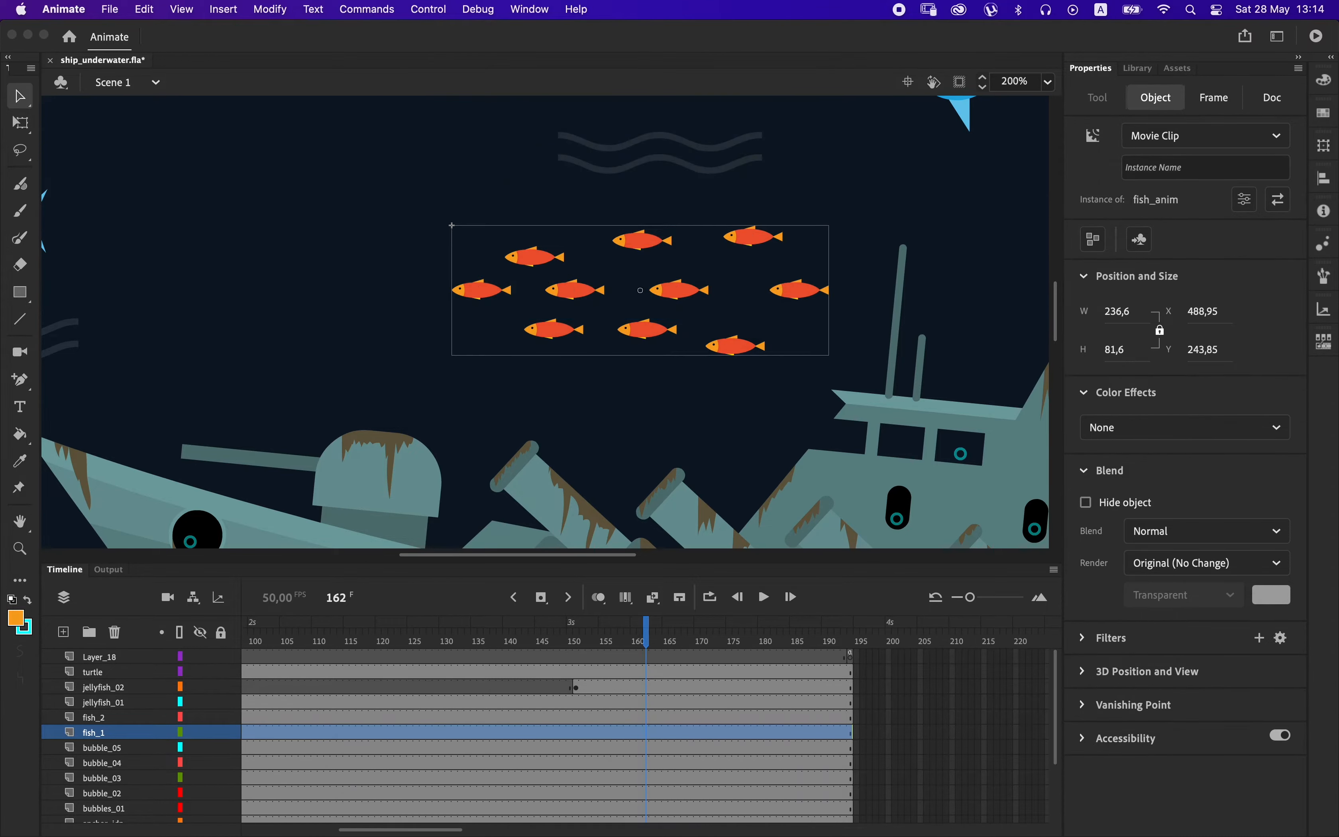
Inside fish_anim, extend Layer_1 to frame 100 and create a classic tween on it.
double_click(649, 340)
left_click(876, 656)
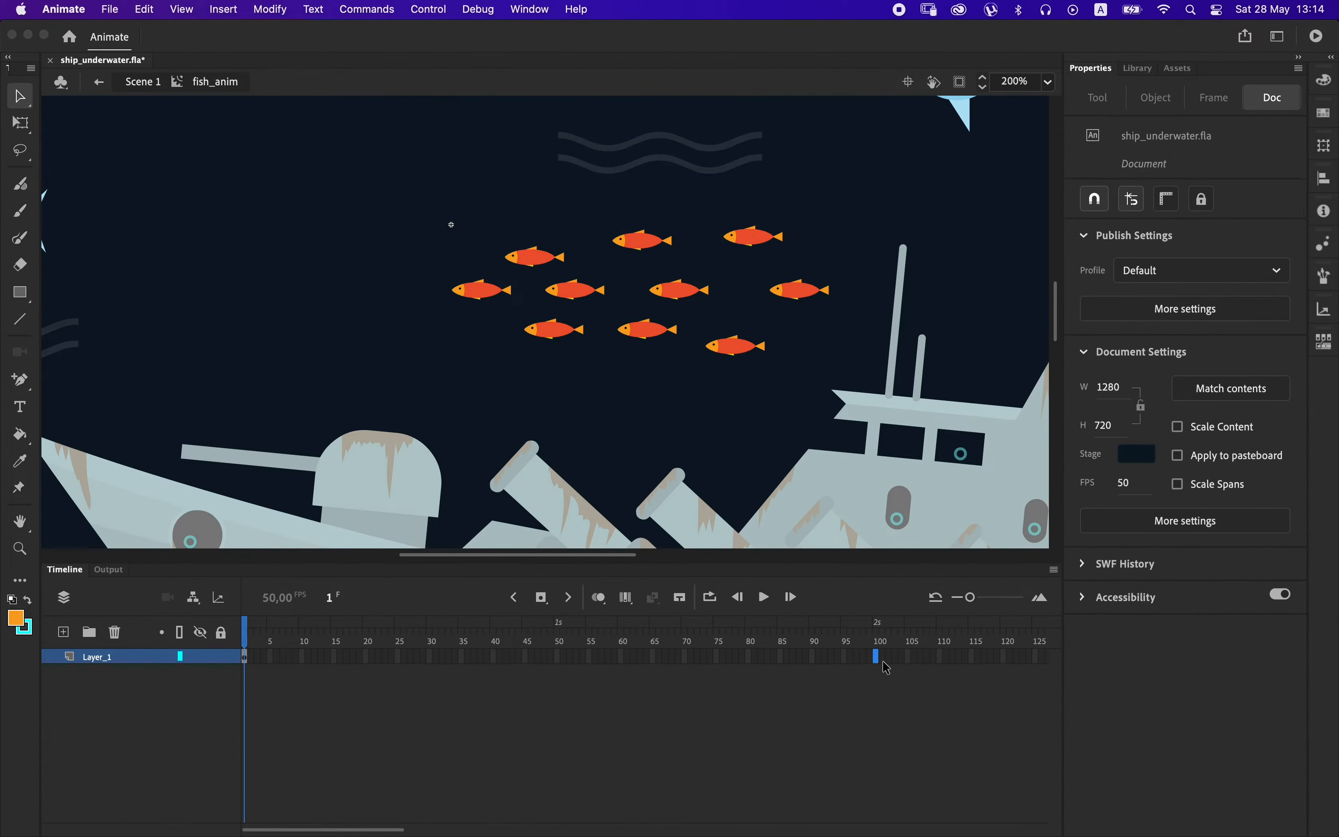
key("super+minus")
key("super+minus")
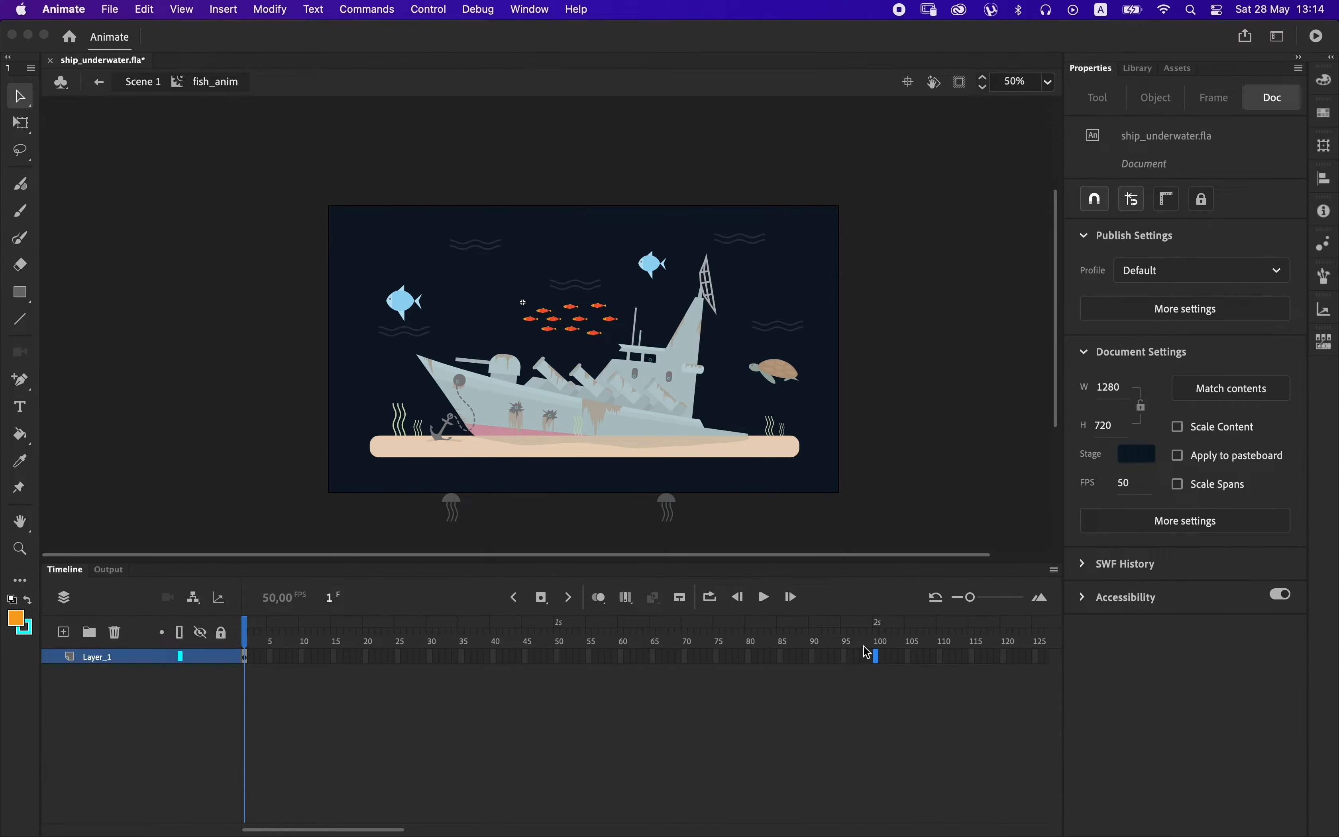
key("F5")
right_click(866, 656)
left_click(930, 346)
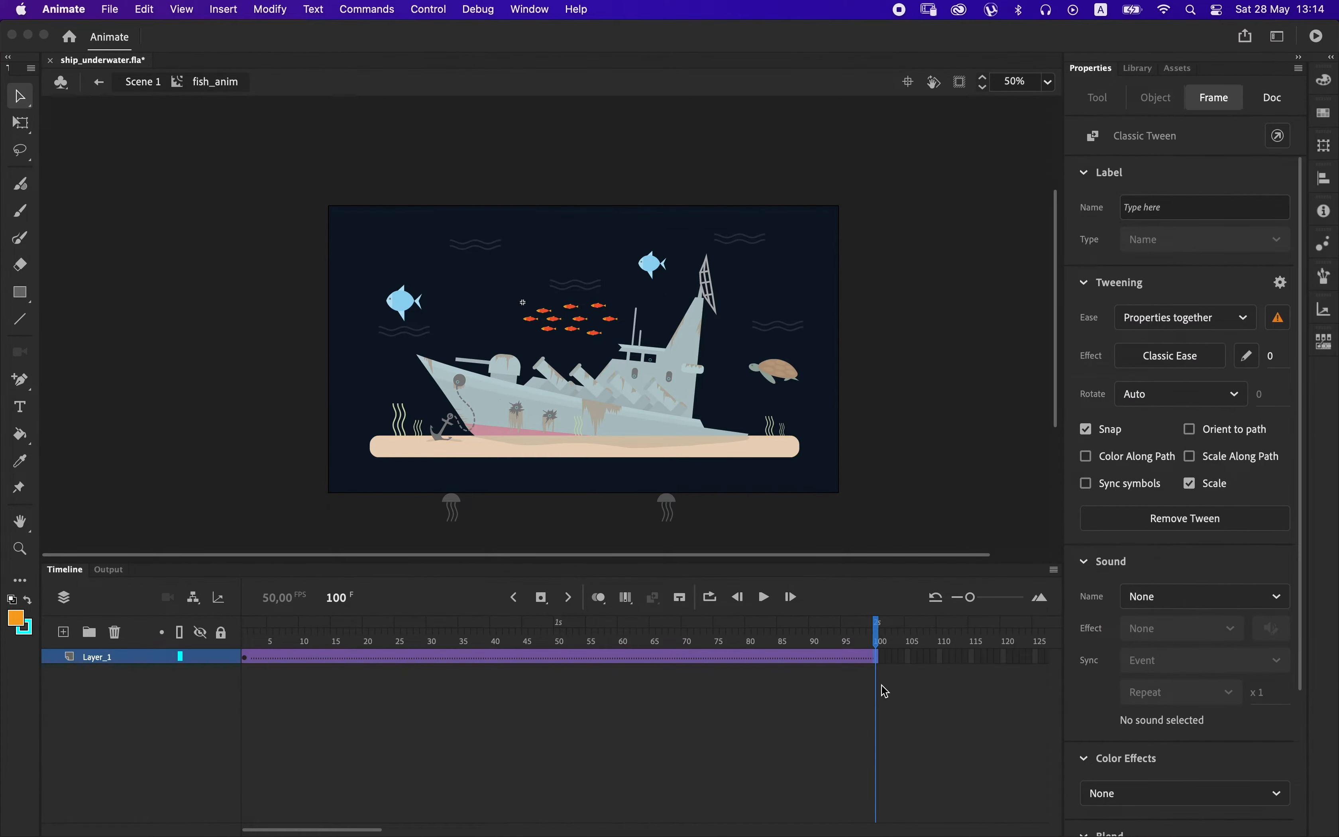
At frame 100, move the school of fish horizontally until it sits completely beyond the stage's left edge.
key("shift+Left")
key("shift+Left")
key("shift+Left")
key("shift+Left")
key("shift+Left")
key("shift+Left")
key("shift+Left")
key("shift+Left")
key("shift+Left")
key("shift+Left")
key("shift+Left")
key("shift+Left")
key("shift+Left")
key("shift+Left")
key("shift+Left")
key("shift+Left")
key("shift+Left")
key("shift+Left")
key("shift+Left")
key("shift+Left")
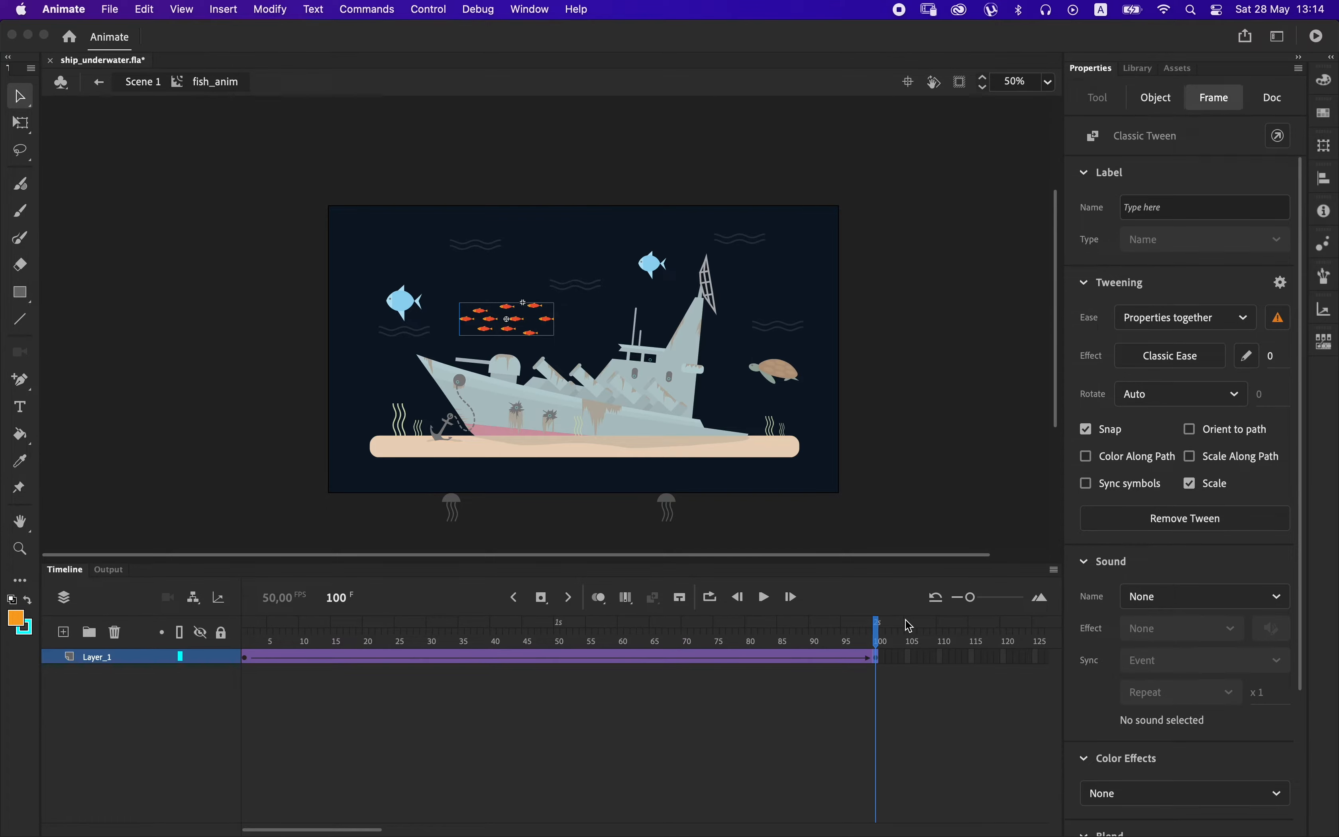
key("shift+Left")
key("shift+Left")
key("shift+Left")
key("shift+Left")
key("shift+Left")
key("shift+Left")
key("shift+Left")
key("shift+Left")
key("shift+Left")
key("shift+Left")
key("shift+Left")
key("shift+Left")
key("shift+Left")
key("shift+Left")
key("shift+Left")
key("shift+Left")
key("shift+Left")
key("shift+Left")
key("shift+Left")
key("shift+Left")
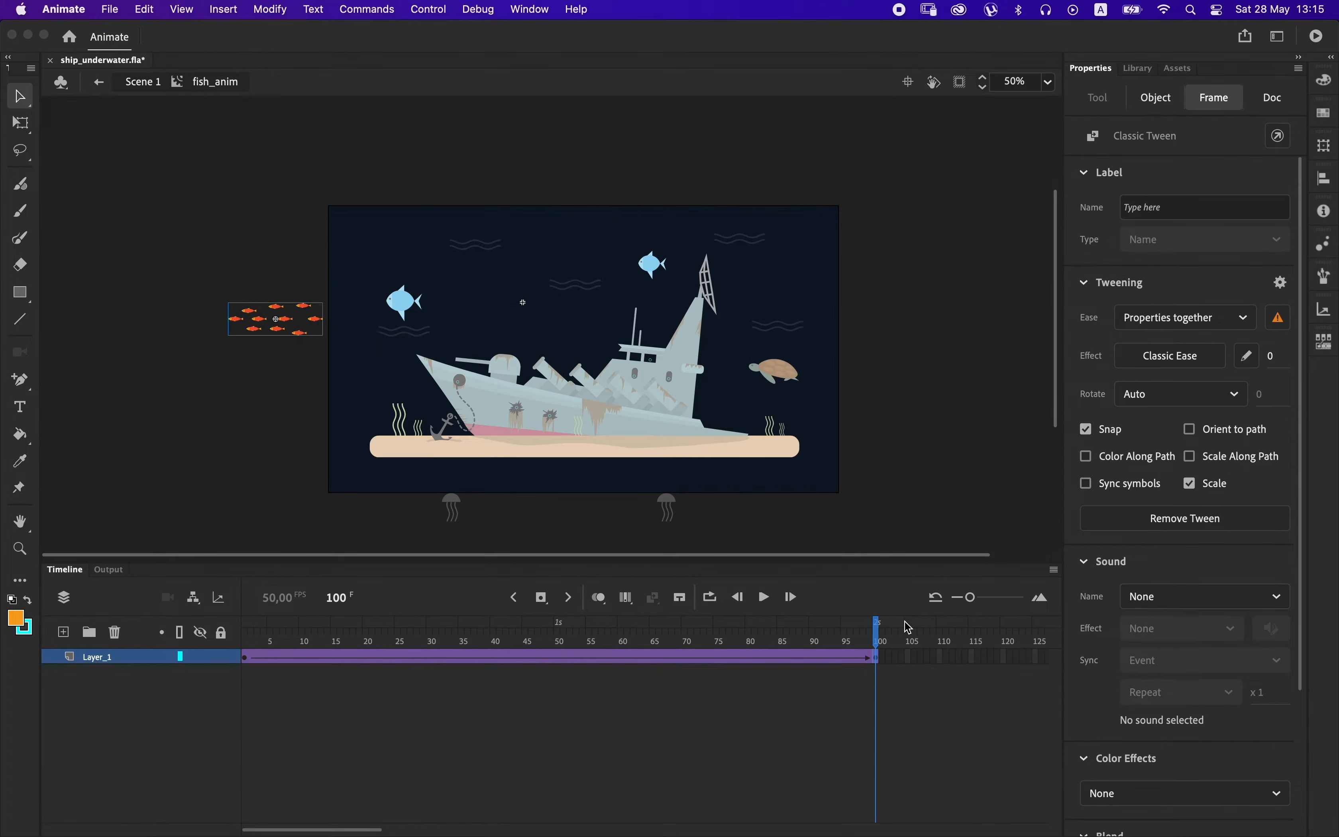
At frame 1, move the school of fish horizontally until it sits just beyond the stage's right edge.
left_click(245, 658)
key("shift+Right")
key("shift+Right")
key("shift+Right")
key("shift+Right")
key("shift+Right")
key("shift+Right")
key("shift+Right")
key("shift+Right")
key("shift+Right")
key("shift+Right")
key("shift+Right")
key("shift+Right")
key("shift+Right")
key("shift+Right")
key("shift+Right")
key("shift+Right")
key("shift+Right")
key("shift+Right")
key("shift+Right")
key("shift+Right")
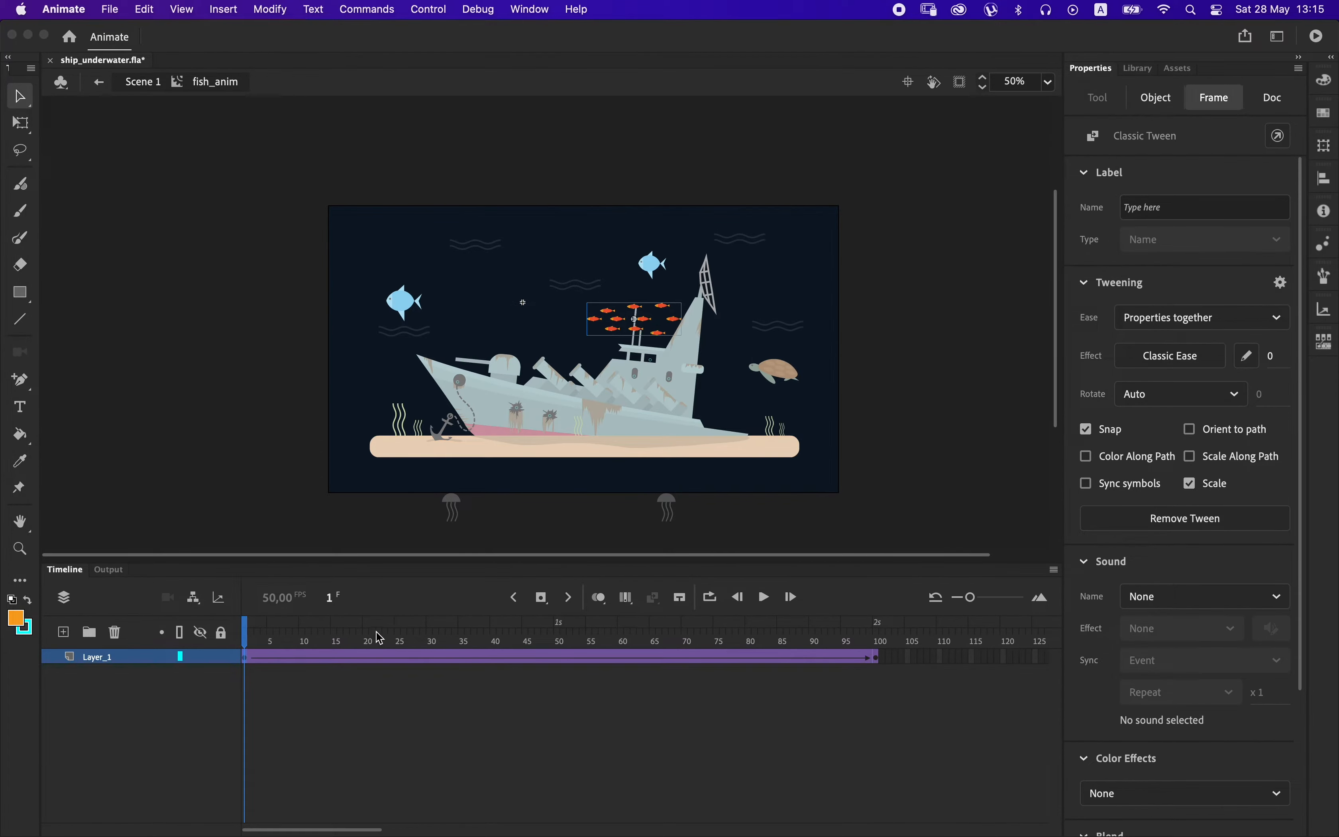
key("shift+Right")
key("shift+Right")
key("shift+Right")
key("shift+Right")
key("shift+Right")
key("shift+Right")
key("shift+Right")
key("shift+Right")
key("shift+Right")
key("shift+Right")
key("shift+Right")
key("shift+Right")
key("shift+Right")
key("shift+Right")
key("shift+Right")
key("shift+Right")
key("shift+Right")
key("shift+Right")
key("shift+Right")
key("shift+Right")
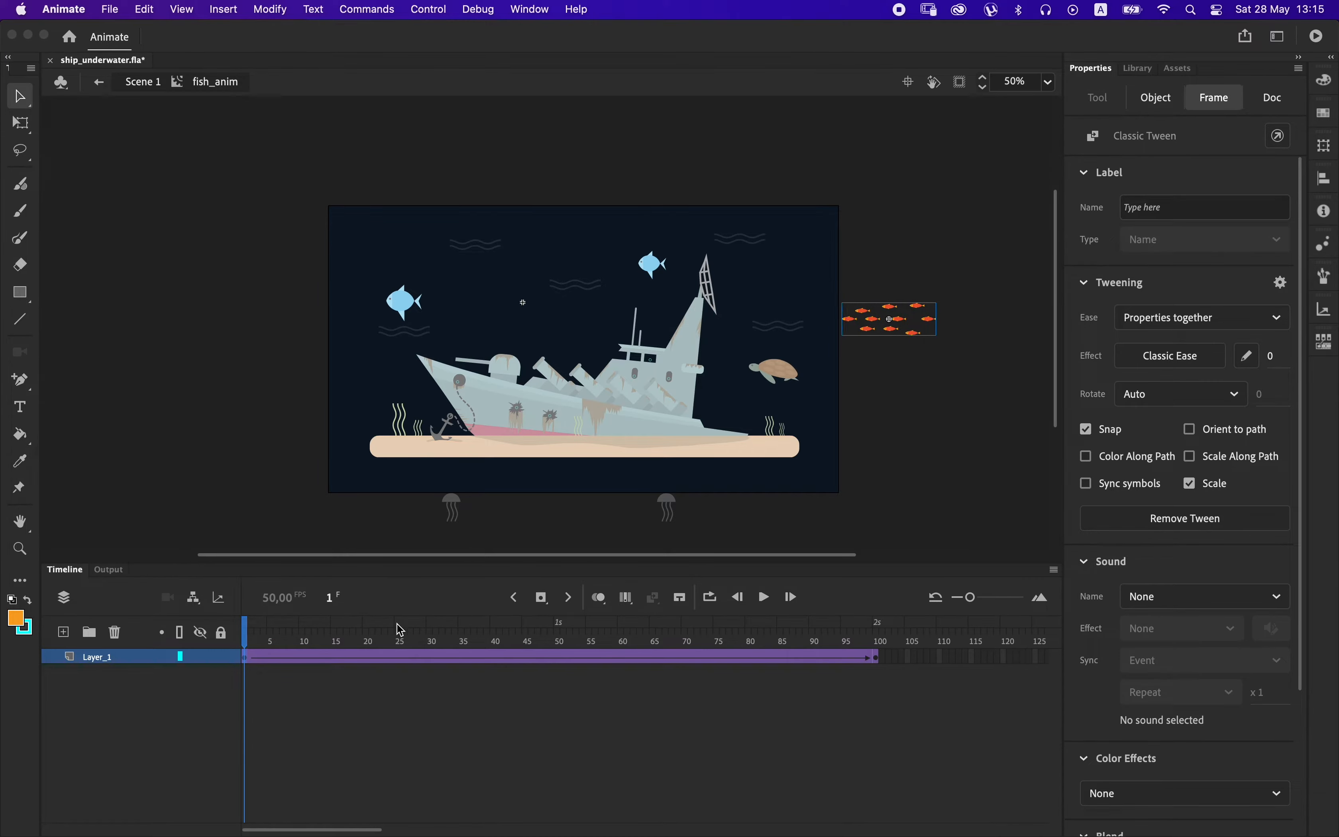
Slow the school's swim by inserting frames within the tween, extending it to frame 135.
left_click_drag(395, 658, 615, 659)
key("F5")
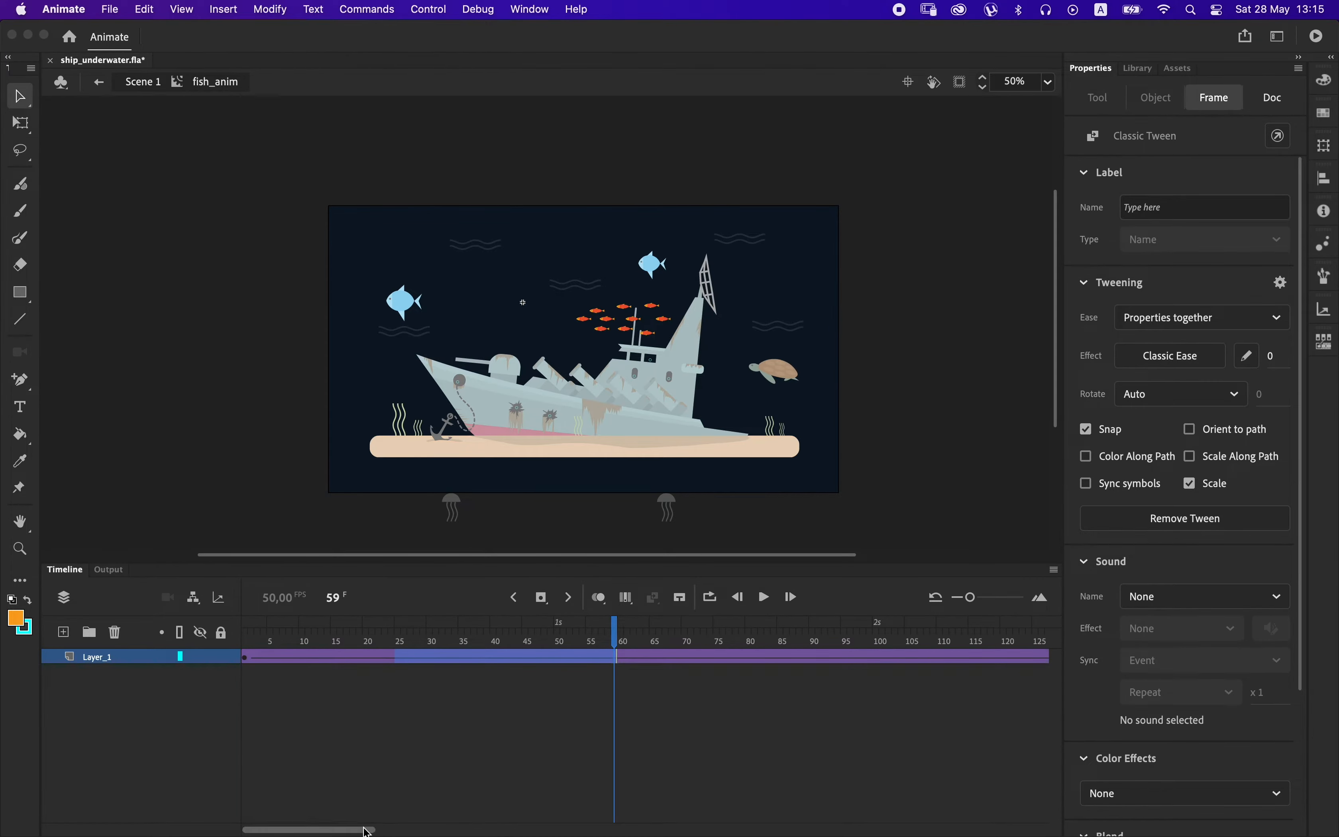
left_click_drag(368, 830, 458, 823)
left_click(570, 659)
Add an empty layer in fish_anim and extend it to about frame 207 to create a pause before the swim repeats.
left_click(64, 632)
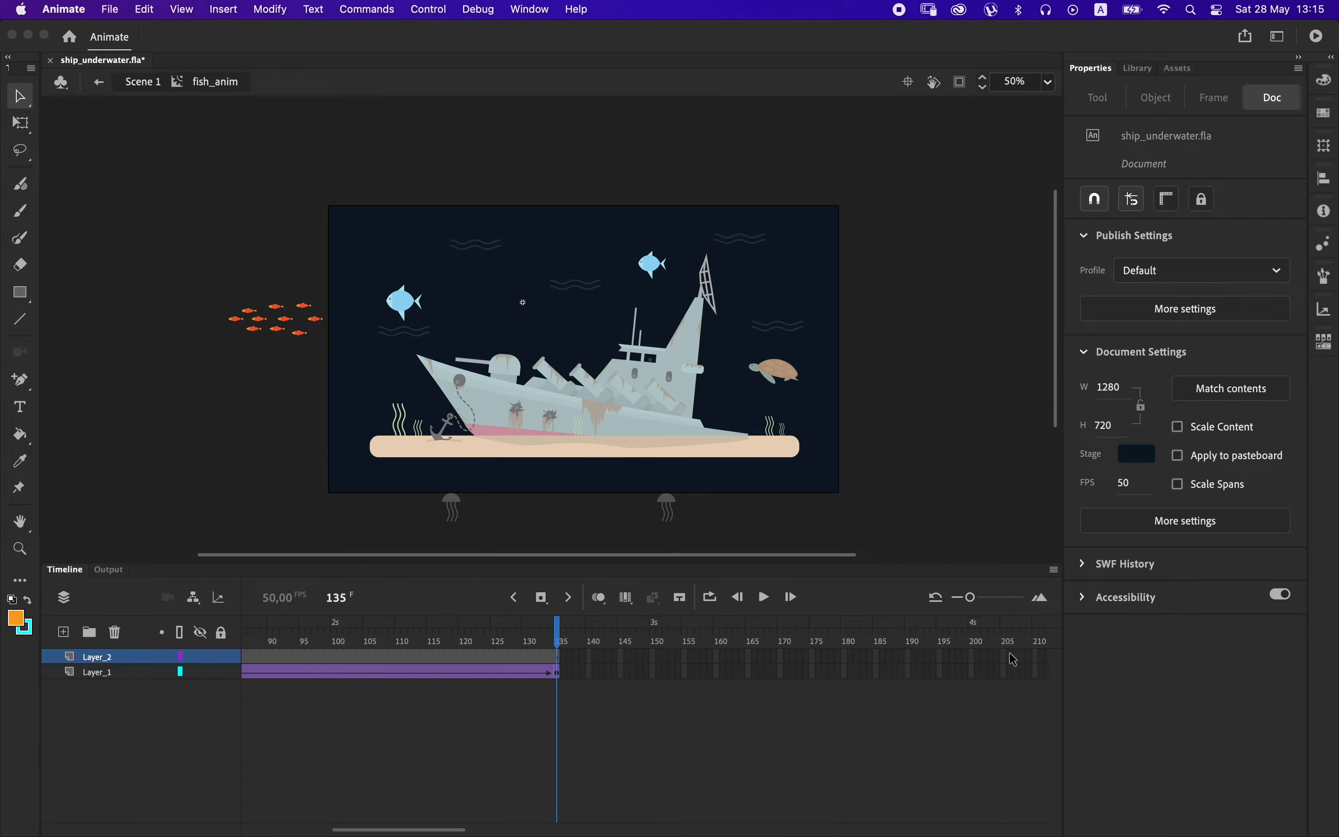
left_click(1014, 659)
key("F5")
left_click_drag(348, 660, 832, 660)
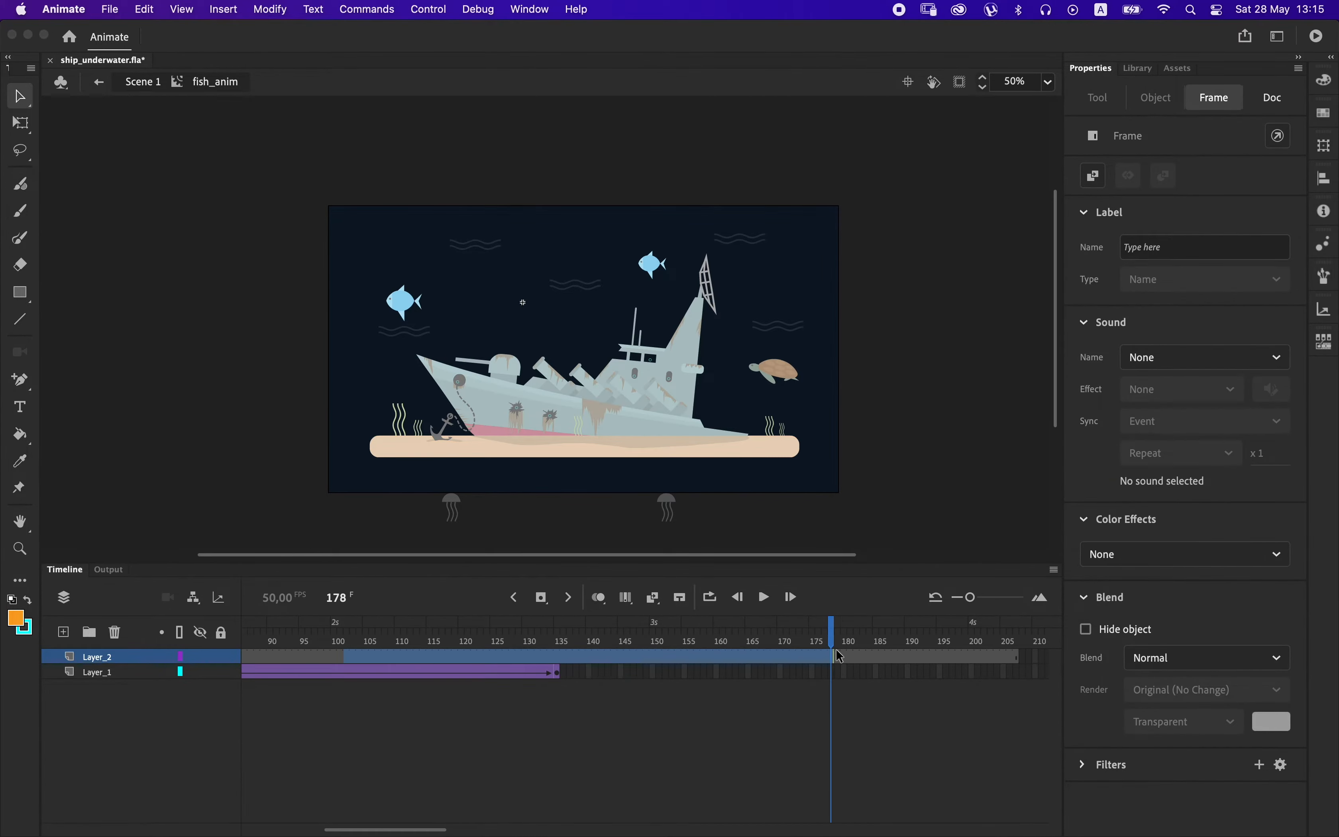
Test the movie to check the school's swim across the stage and the pause before it loops.
key("super+Return")
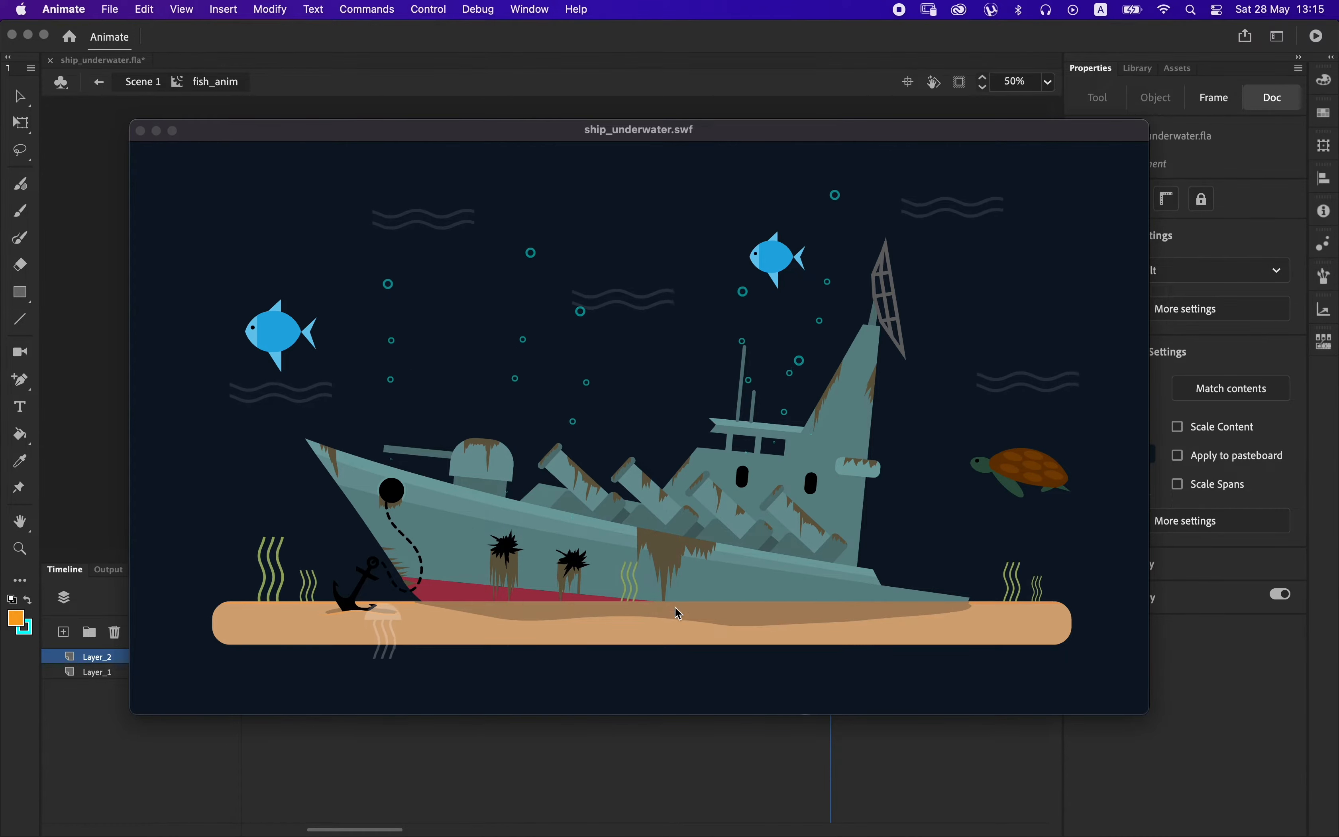
key("super+w")
left_click_drag(370, 674, 263, 628)
key("super+Return")
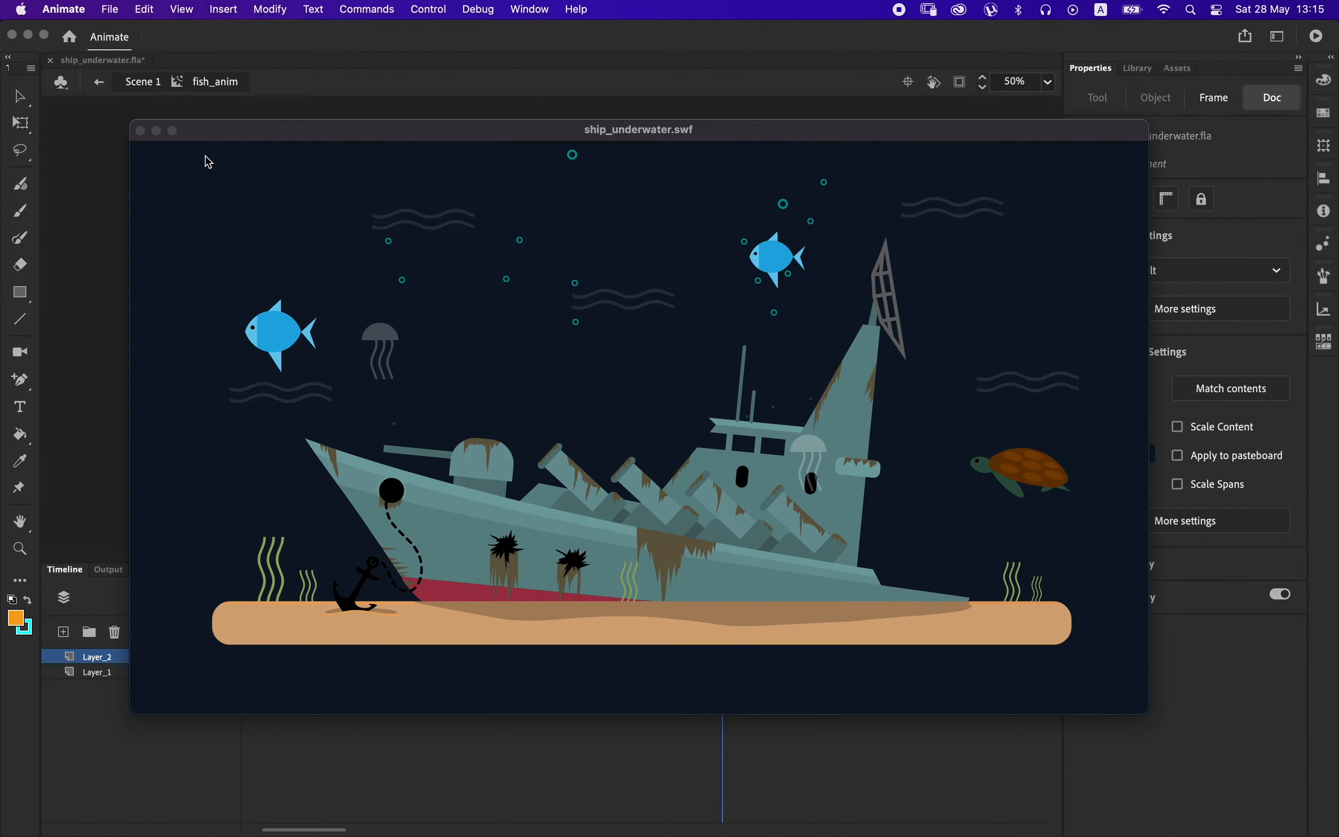
key("super+w")
Return to Scene 1, open the larger blue fish clip fish_2 and extend both its layers to frame 50.
double_click(903, 312)
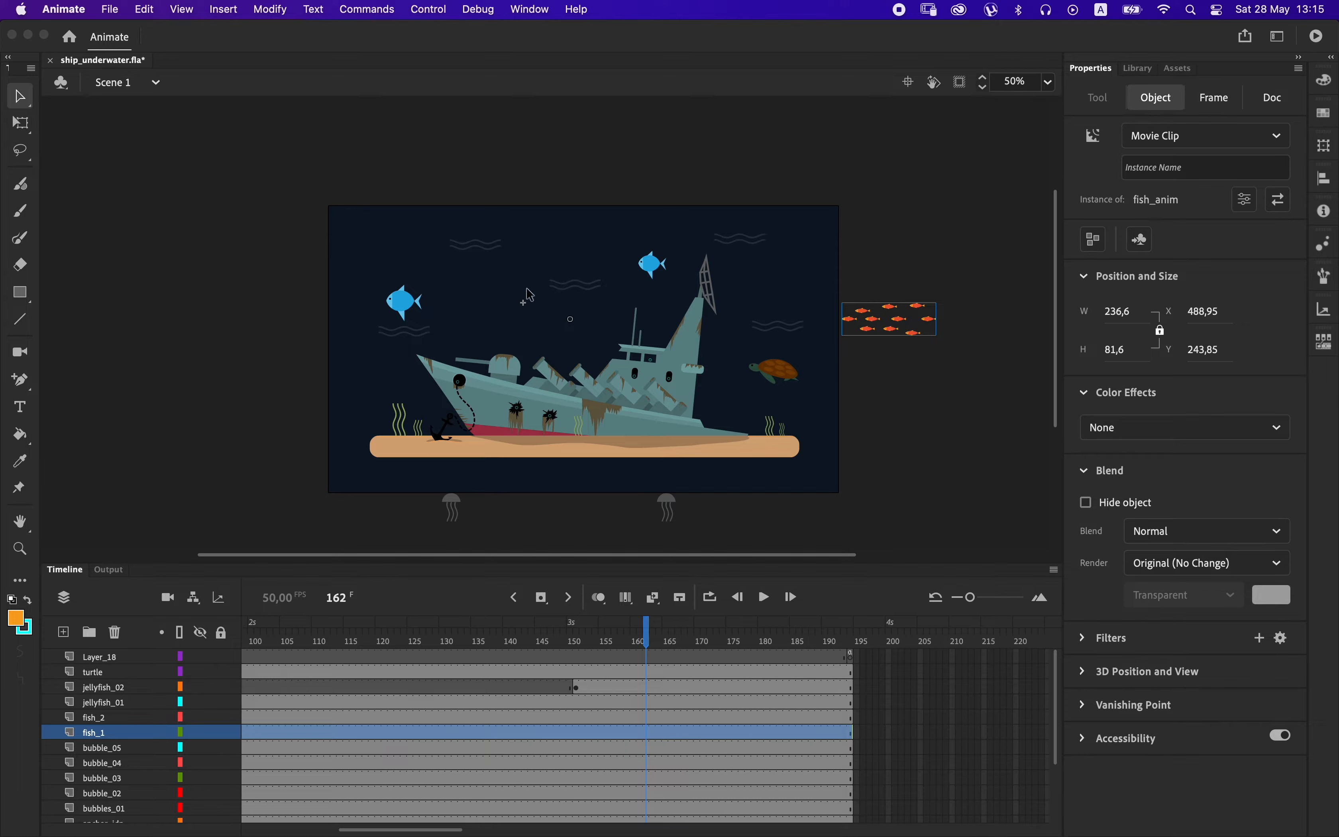
left_click(409, 305)
double_click(408, 302)
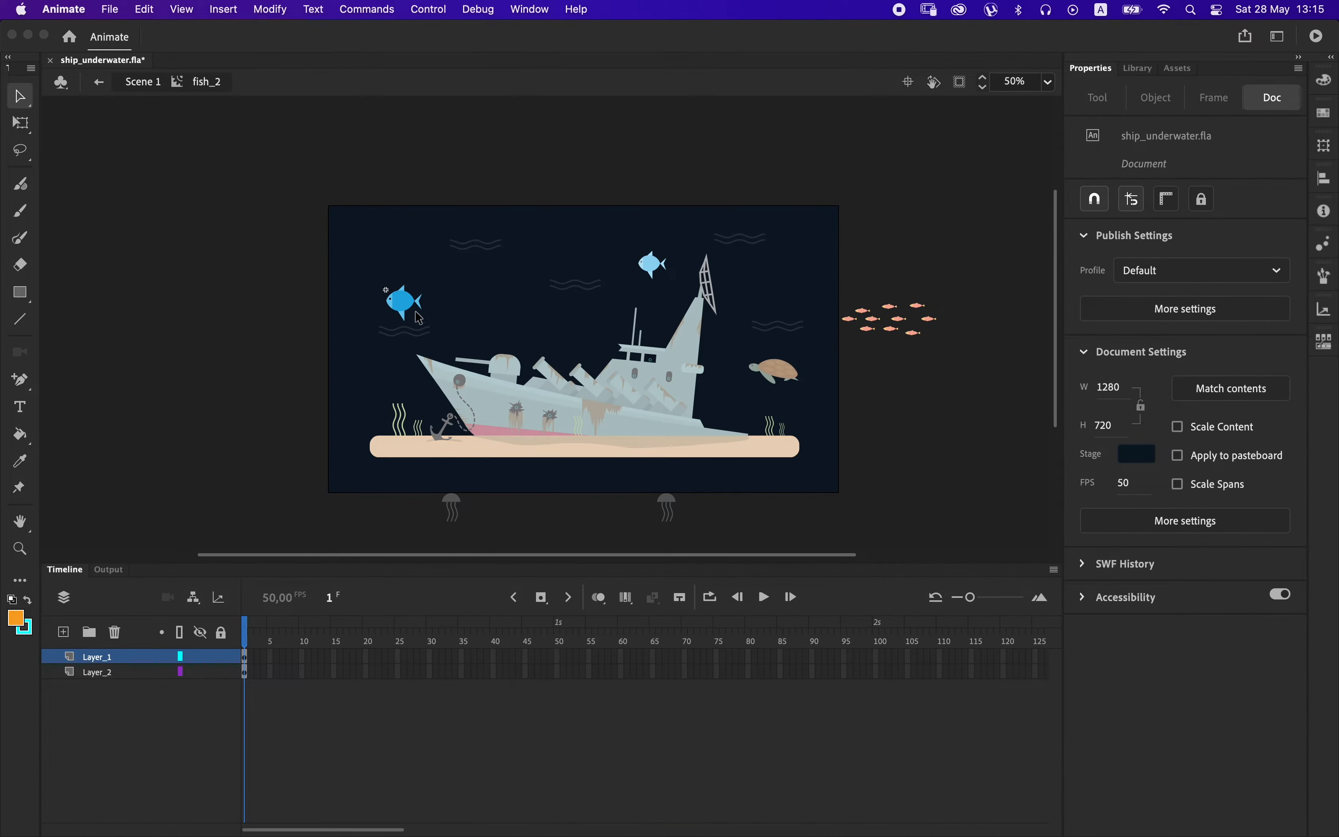
left_click_drag(561, 665, 559, 712)
key("F5")
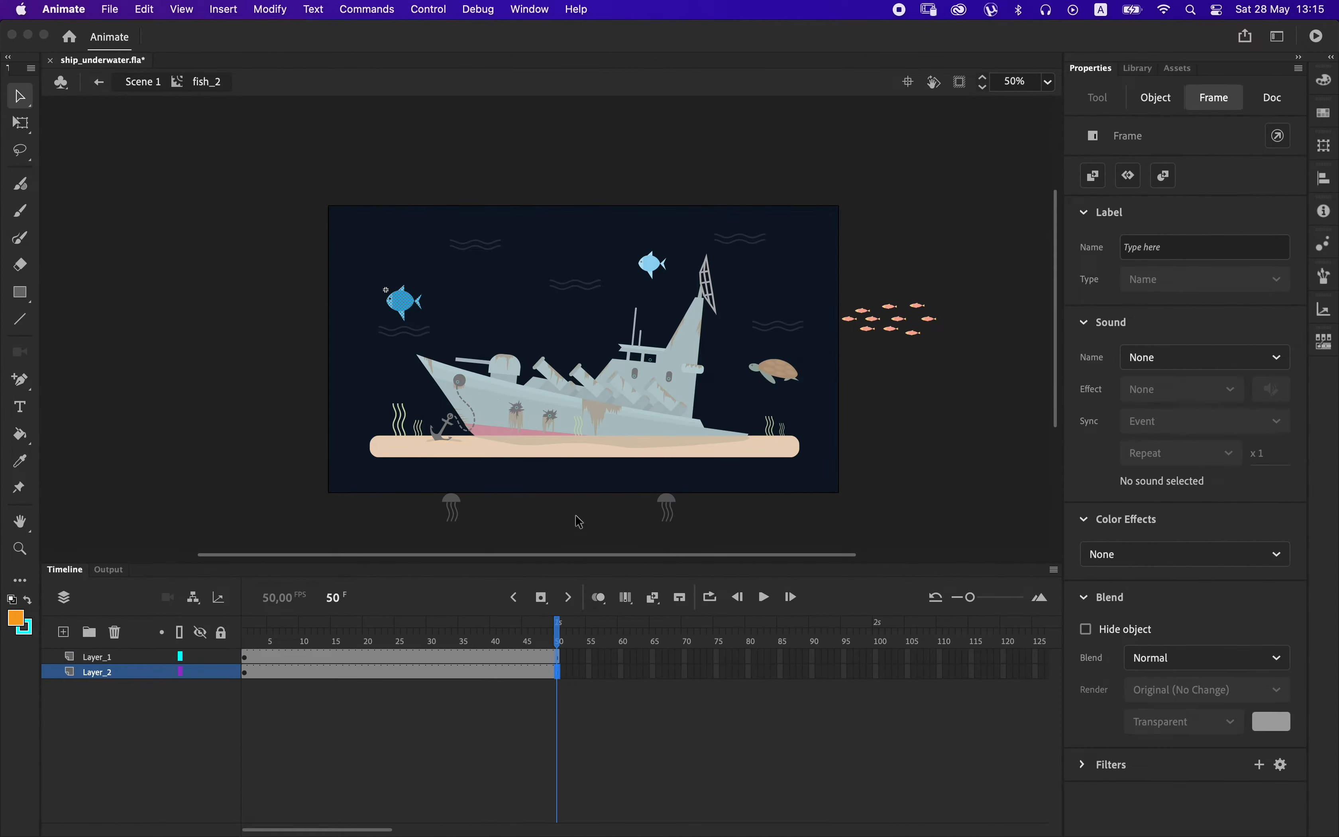
Create a shape tween on the blue fish's tail layer, Layer_2, with keyframes at frames 26 and 50.
key("super+equal")
key("super+equal")
left_click(417, 660)
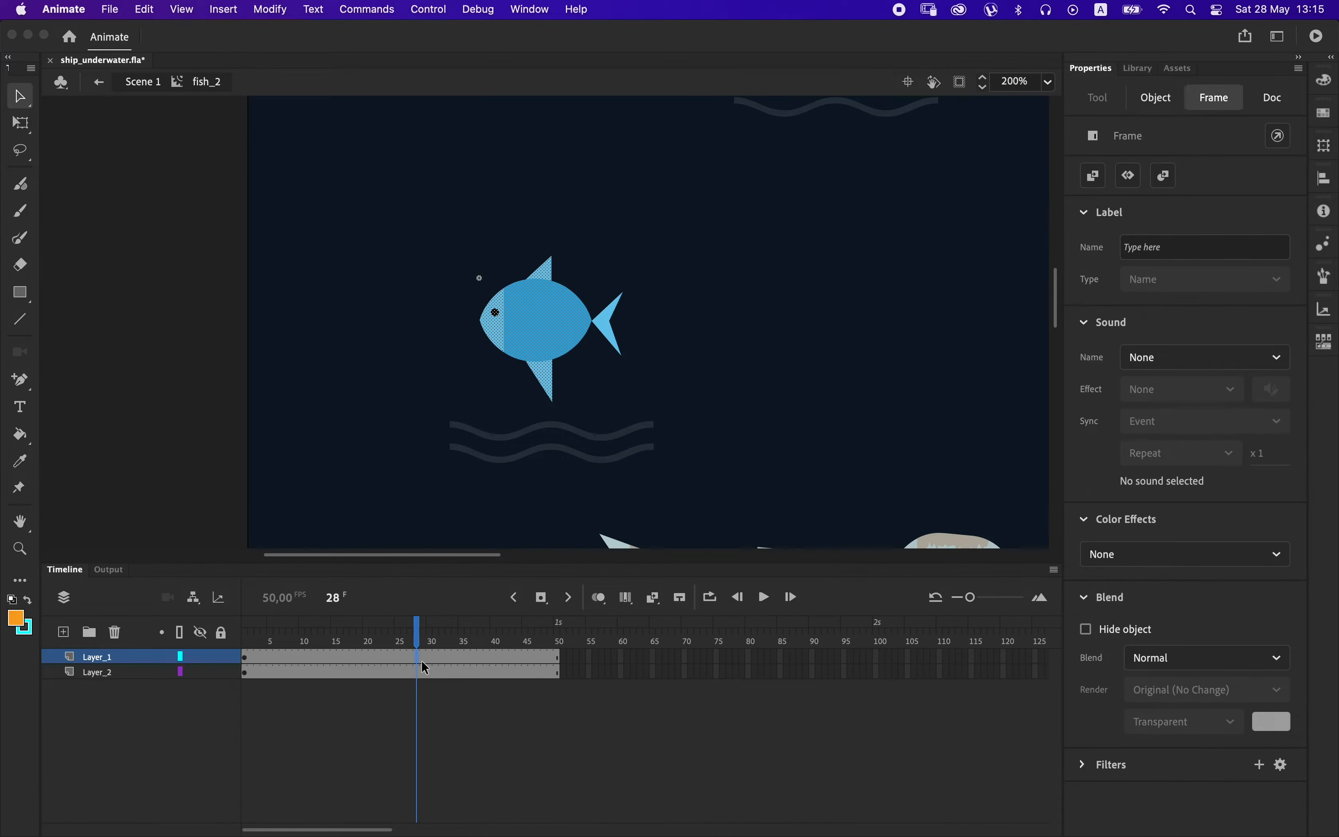
left_click(472, 546)
left_click(412, 675)
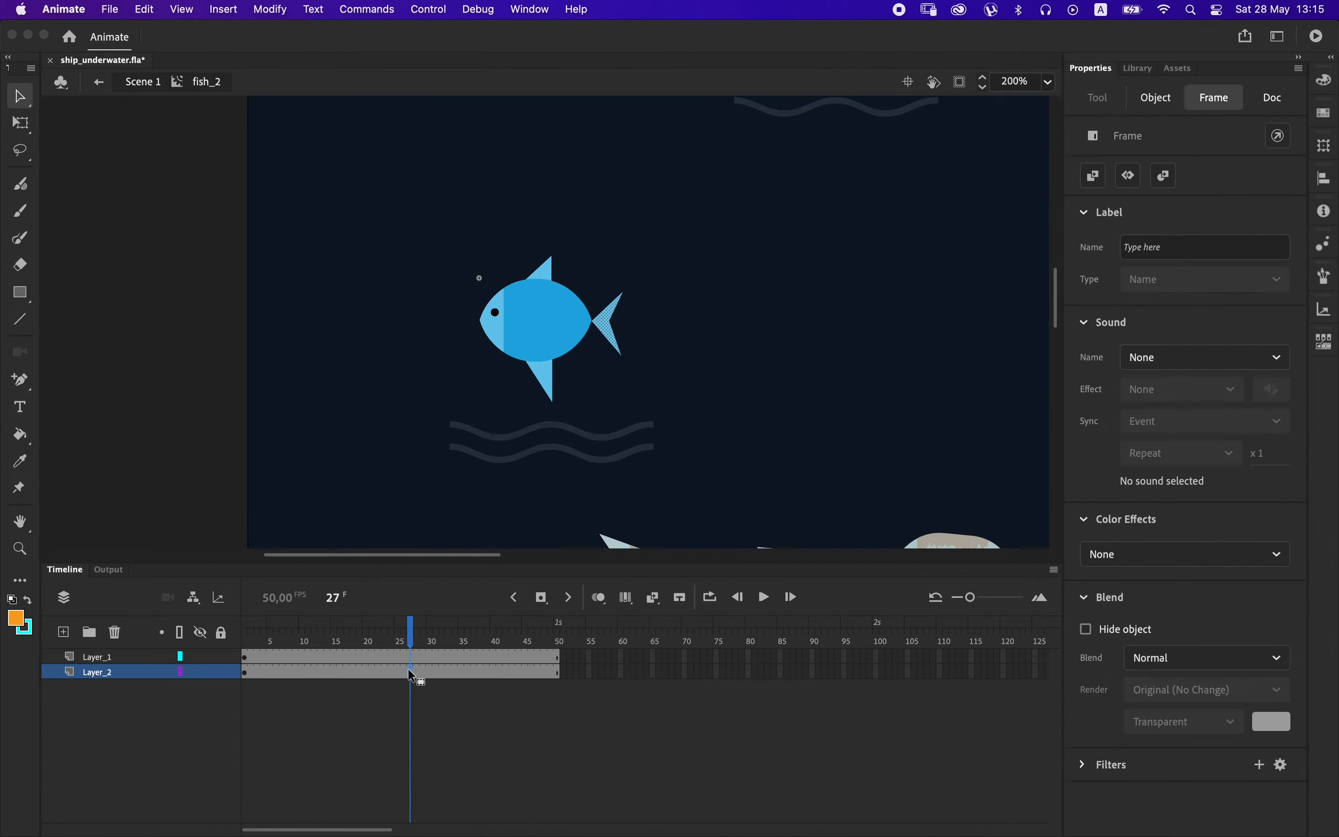
left_click(405, 671)
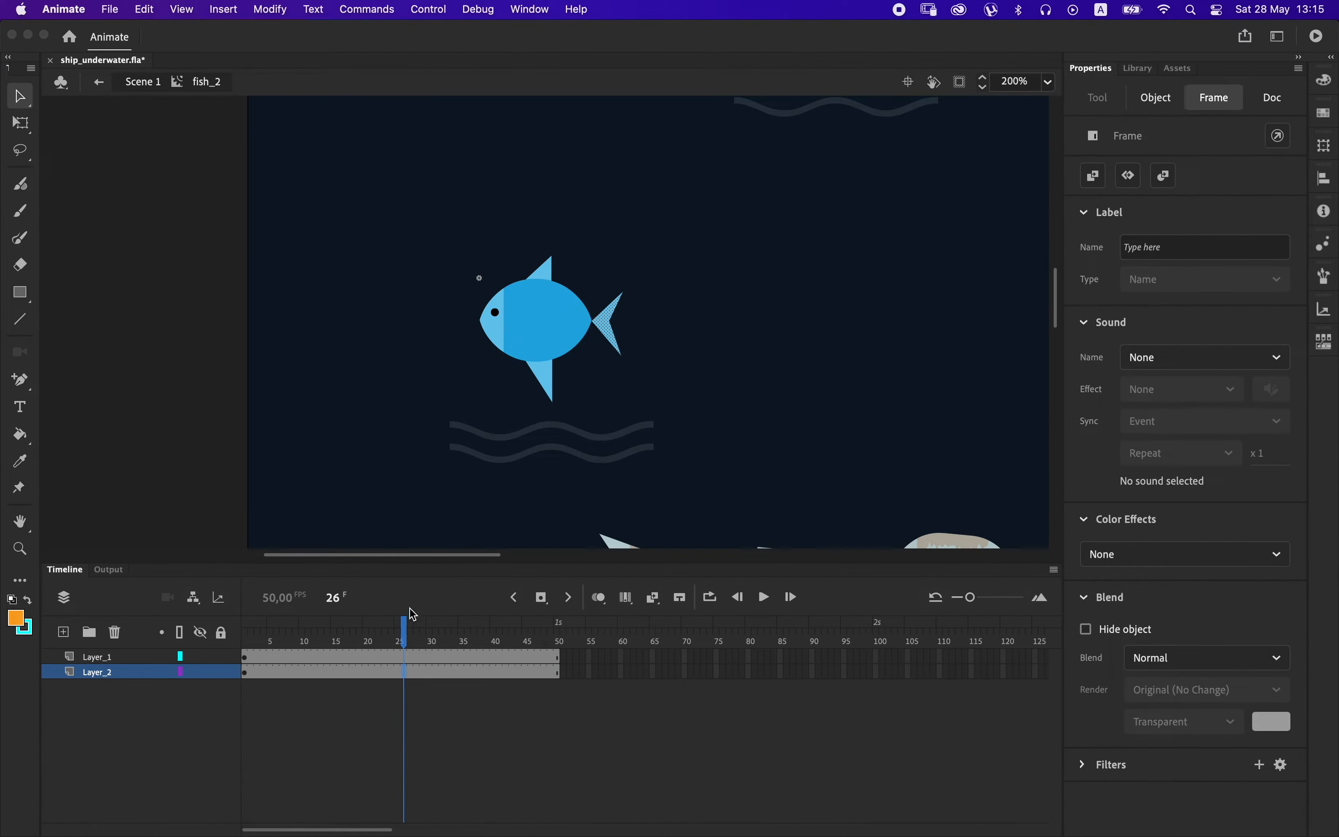
left_click(407, 387)
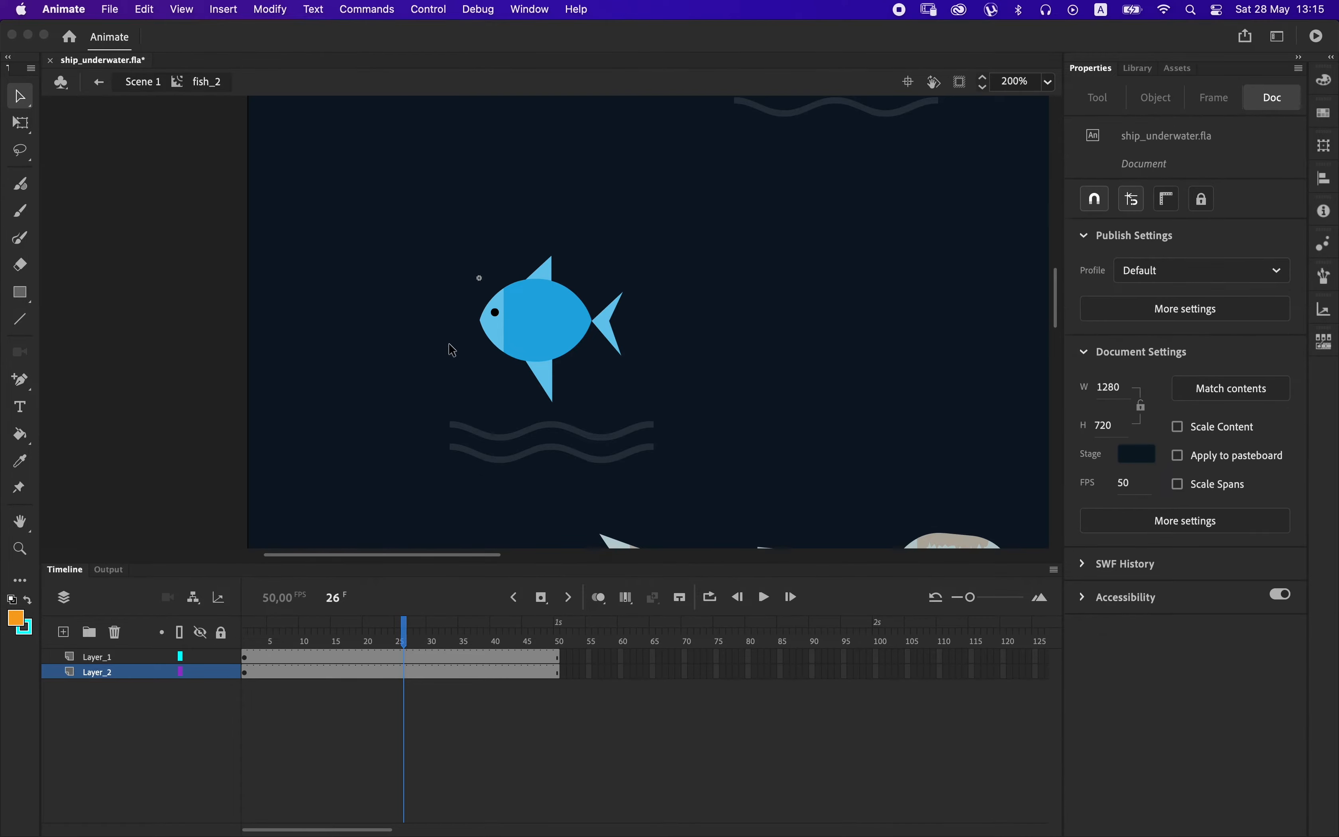
left_click(403, 677)
right_click(404, 674)
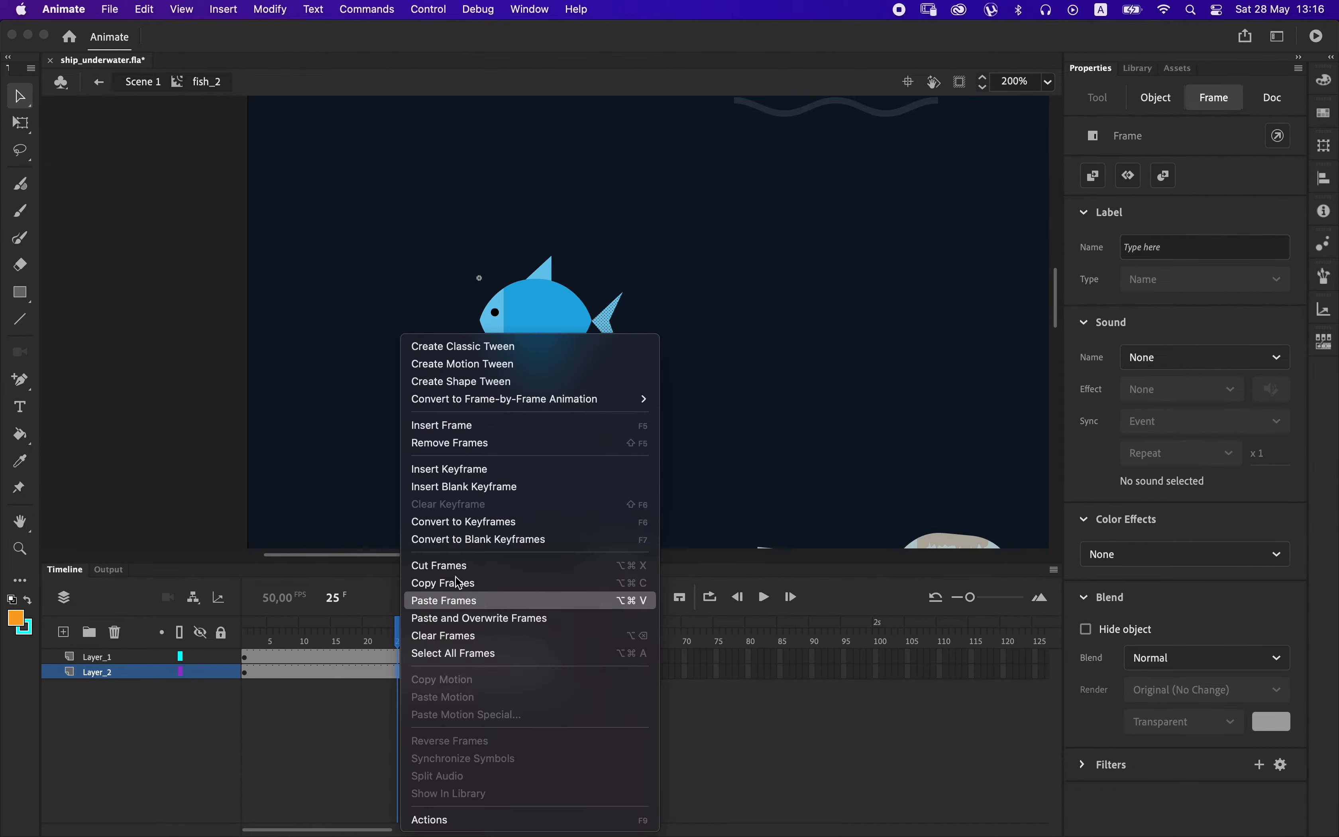
left_click(483, 382)
left_click(556, 672)
left_click(393, 673)
key("F6")
left_click_drag(404, 673, 405, 674)
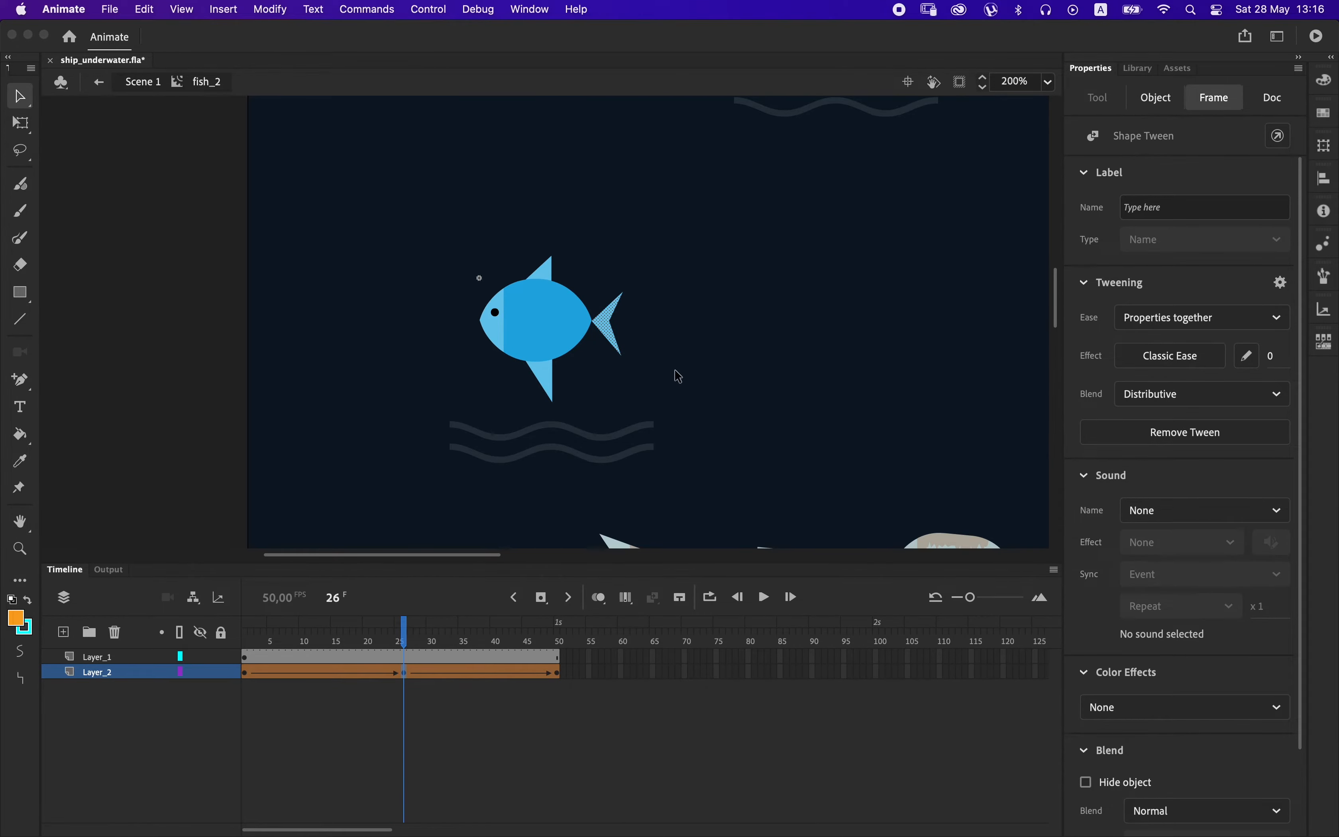
Reshape the blue tail at frame 26 by pulling its two outer corners outward and closer together, making it longer and flatter.
left_click(675, 370)
left_click_drag(621, 355, 635, 353)
left_click_drag(622, 293, 639, 295)
Reshape the blue tail at frame 1 by pulling its two outer corners inward and apart, making it shorter and taller.
left_click_drag(404, 642, 207, 634)
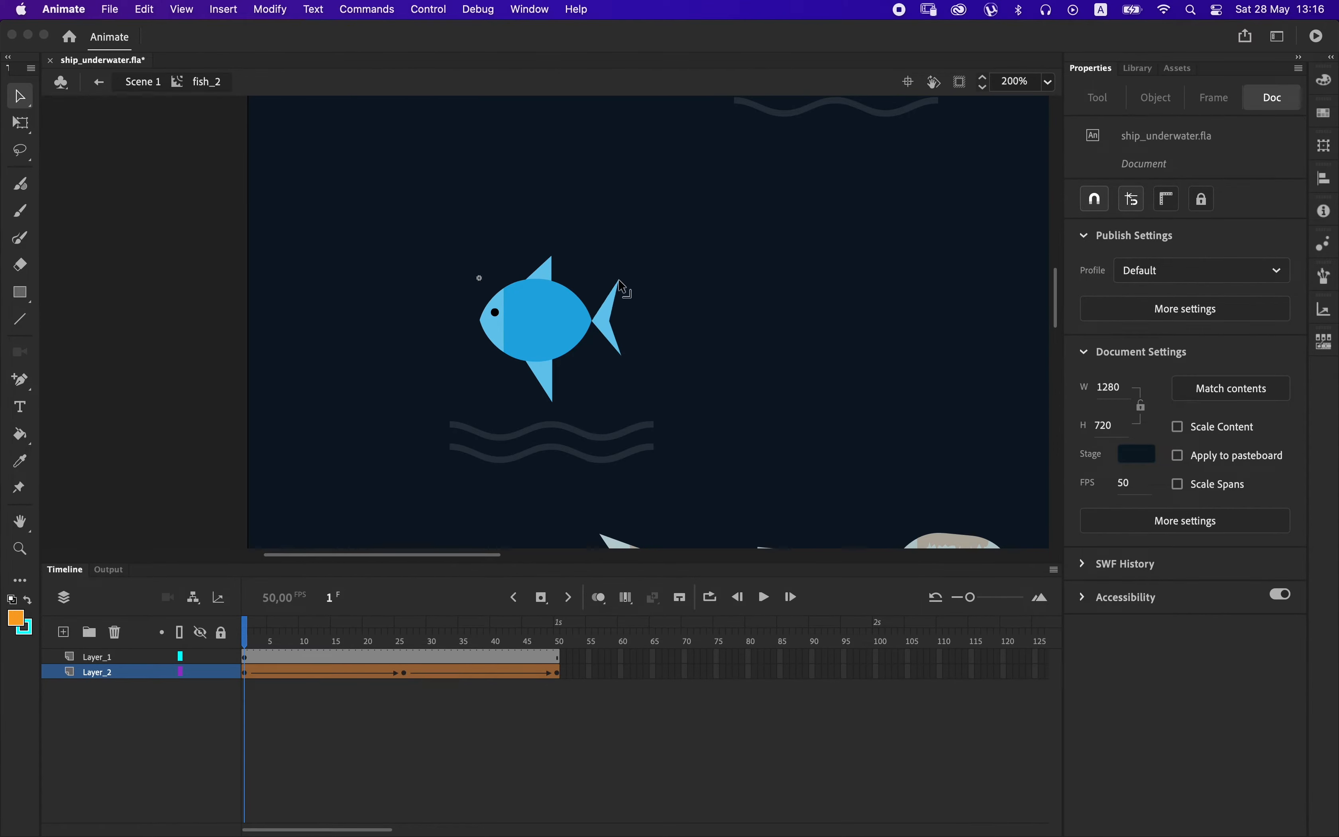
left_click_drag(622, 355, 615, 357)
left_click_drag(302, 653, 248, 642)
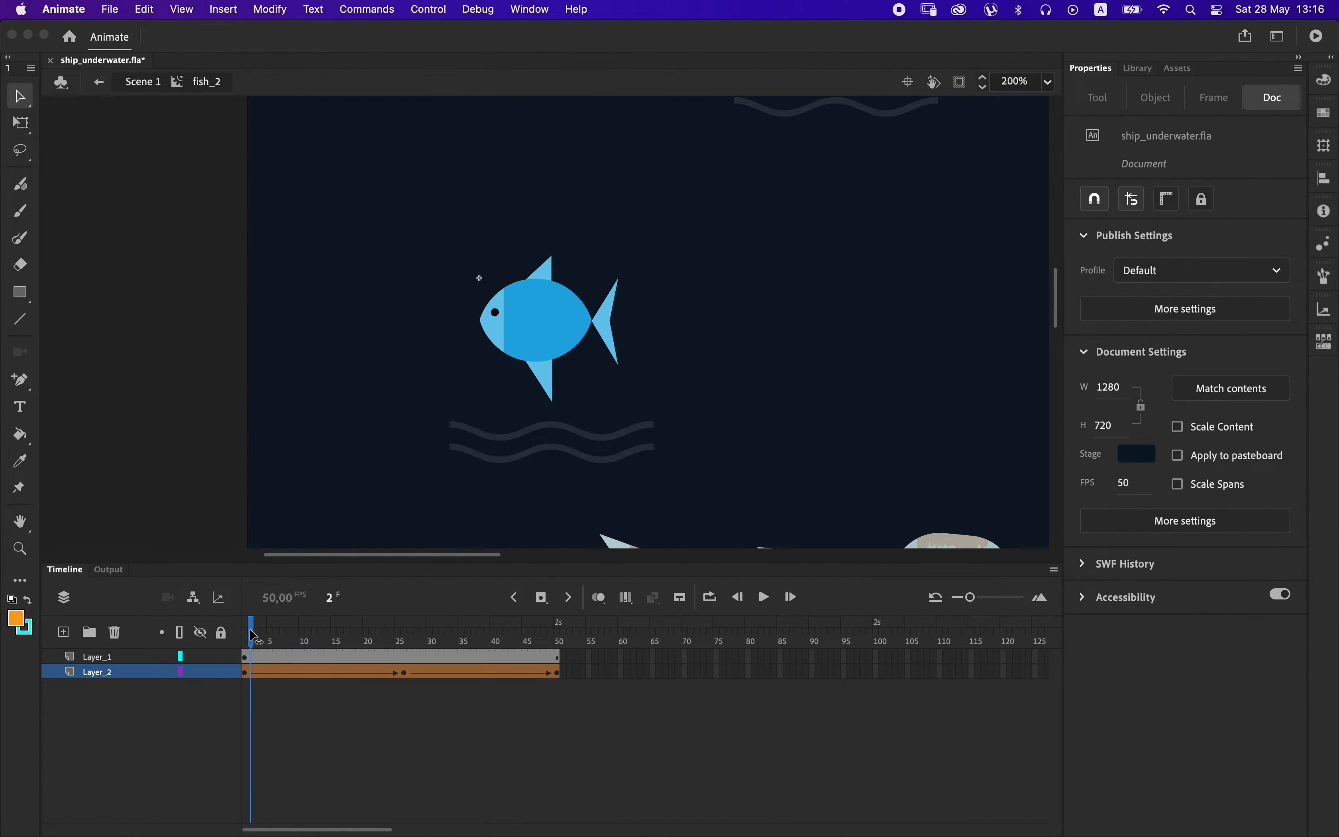
Copy the blue tail's frame 1 keyframe and paste it at frame 50 of Layer_2 to close the loop.
right_click(249, 680)
left_click(294, 585)
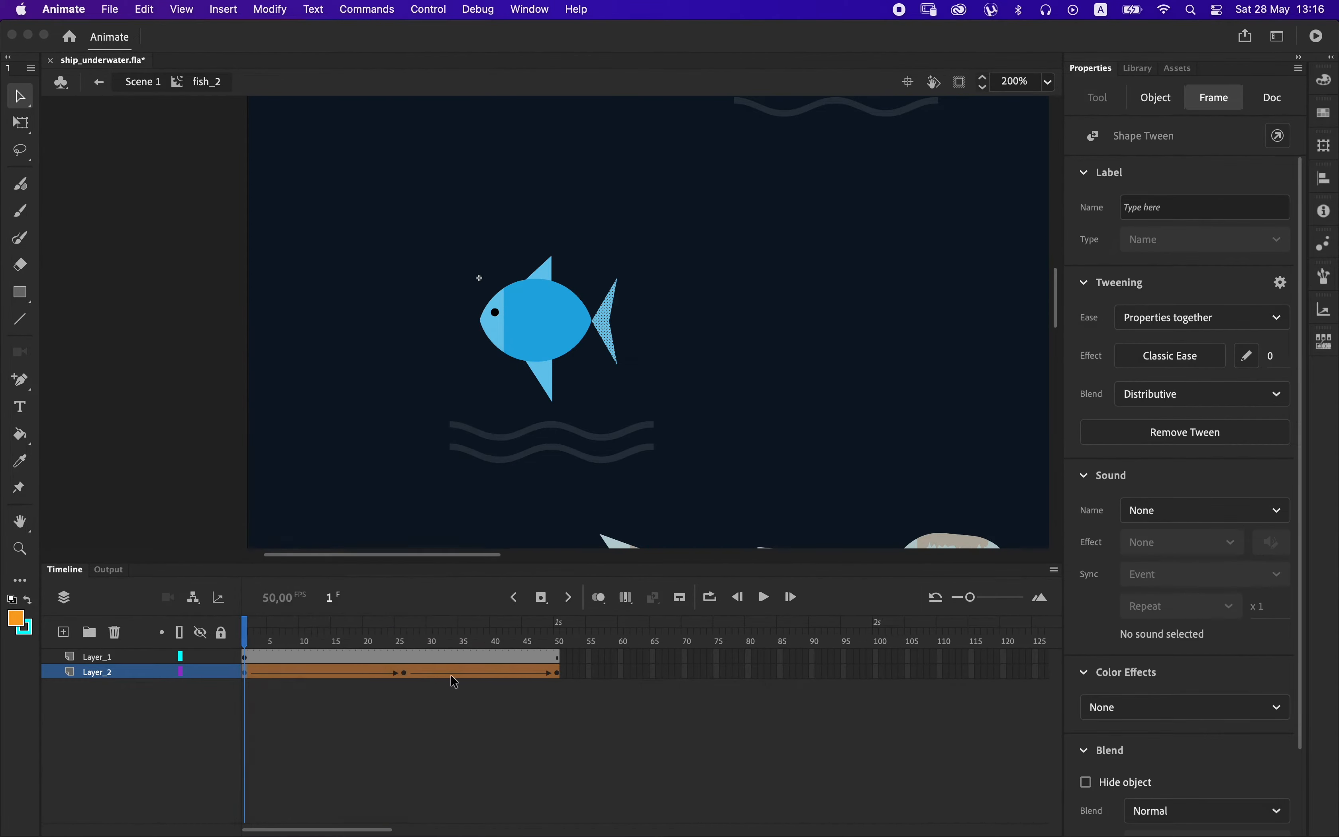
right_click(556, 680)
left_click(603, 601)
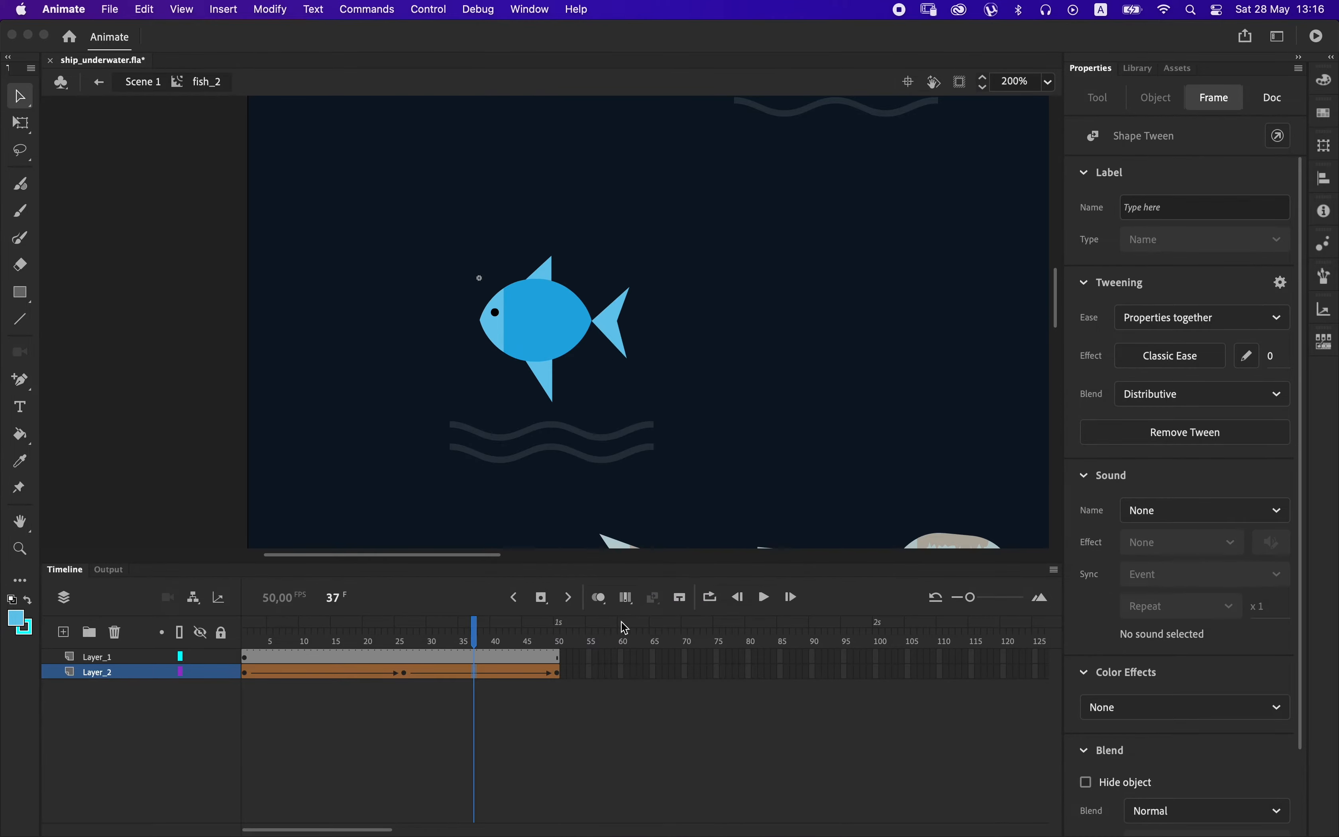
Apply the Ease In Out effect to both shape tween spans of the blue fish's tail on Layer_2.
left_click(1175, 355)
left_click(797, 494)
double_click(907, 389)
left_click(322, 674)
left_click(1146, 361)
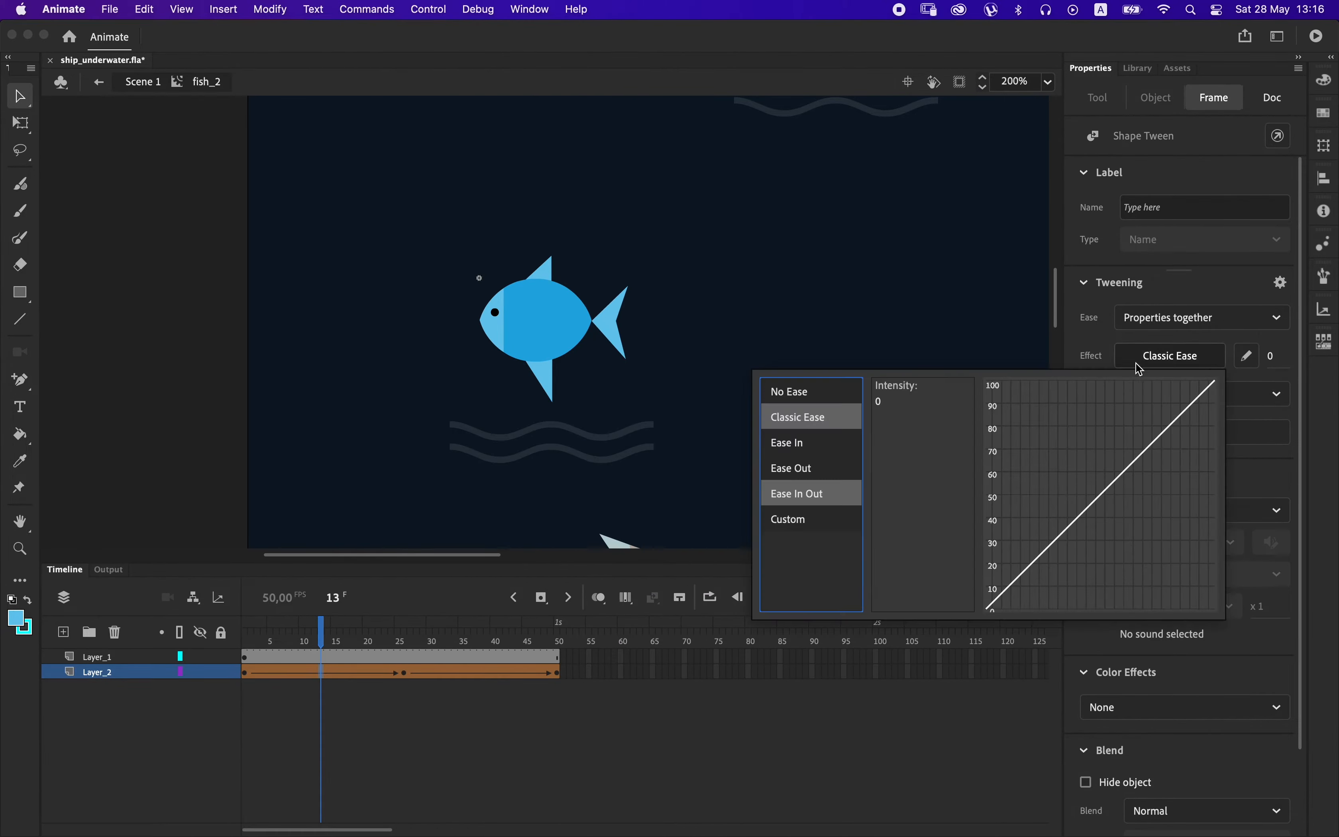
left_click(843, 494)
double_click(909, 389)
Lengthen both layers of the blue fish clip by inserting frames until the tail animation spans about 119 frames.
left_click_drag(336, 657, 301, 673)
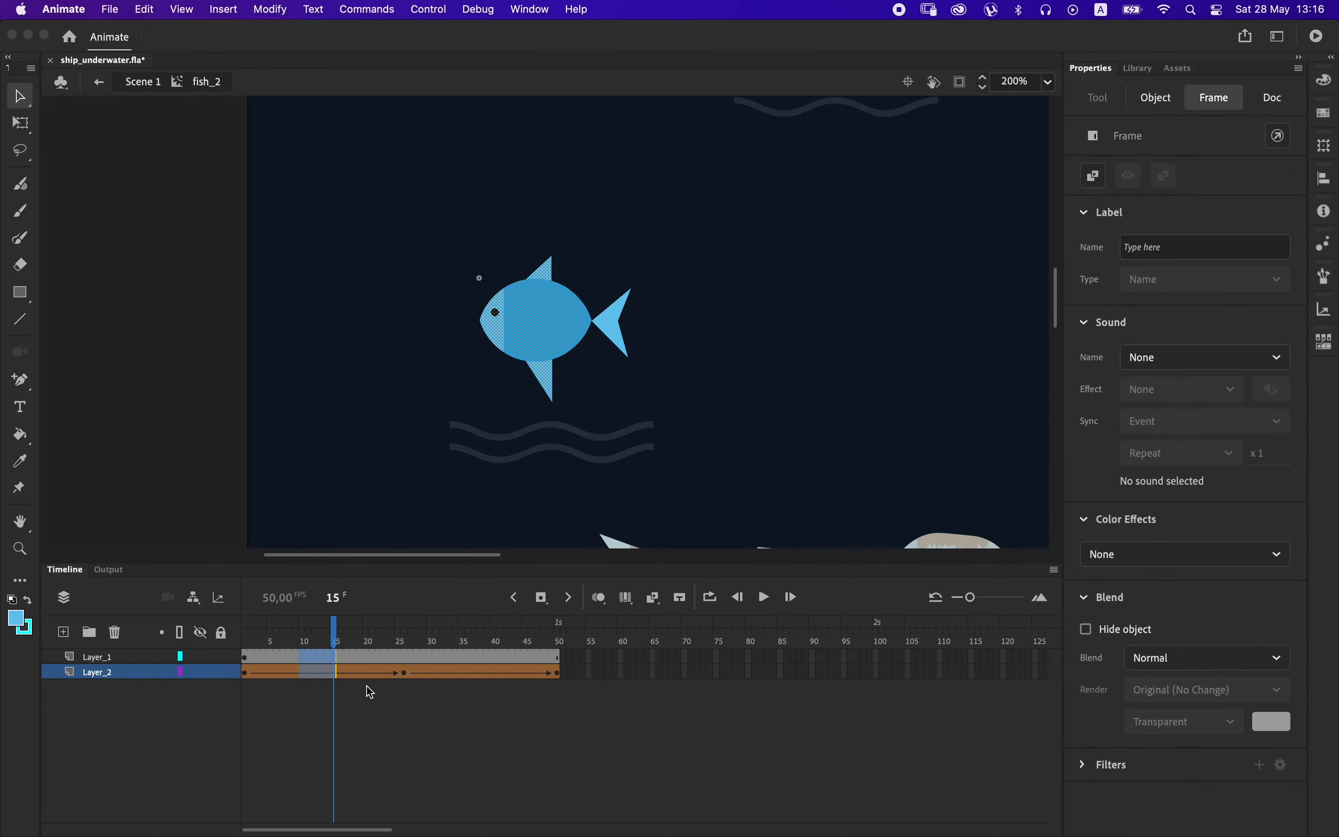
key("F5")
key("F5")
key("F5")
key("F5")
key("F5")
key("F5")
left_click_drag(571, 658, 411, 673)
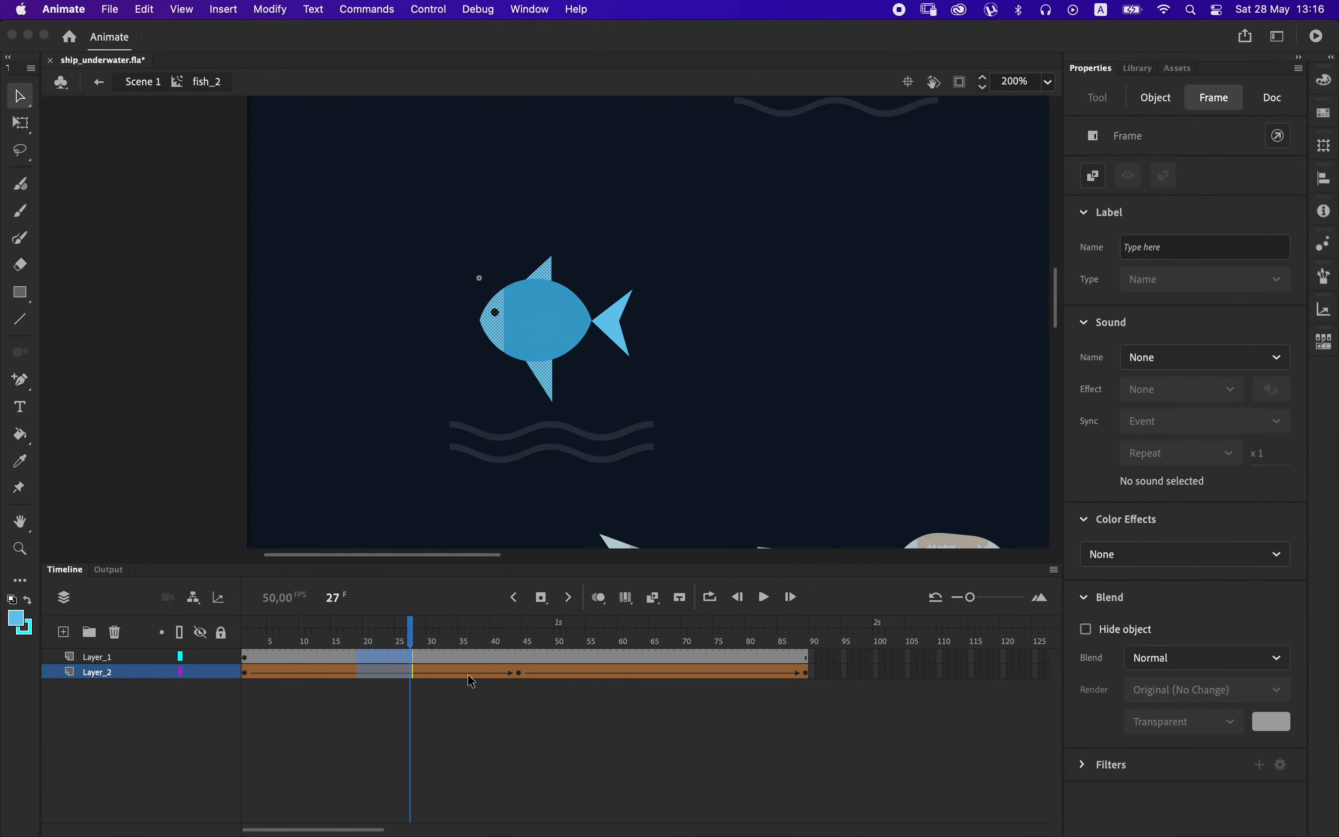
key("F5")
key("F5")
left_click_drag(698, 657, 769, 673)
key("F5")
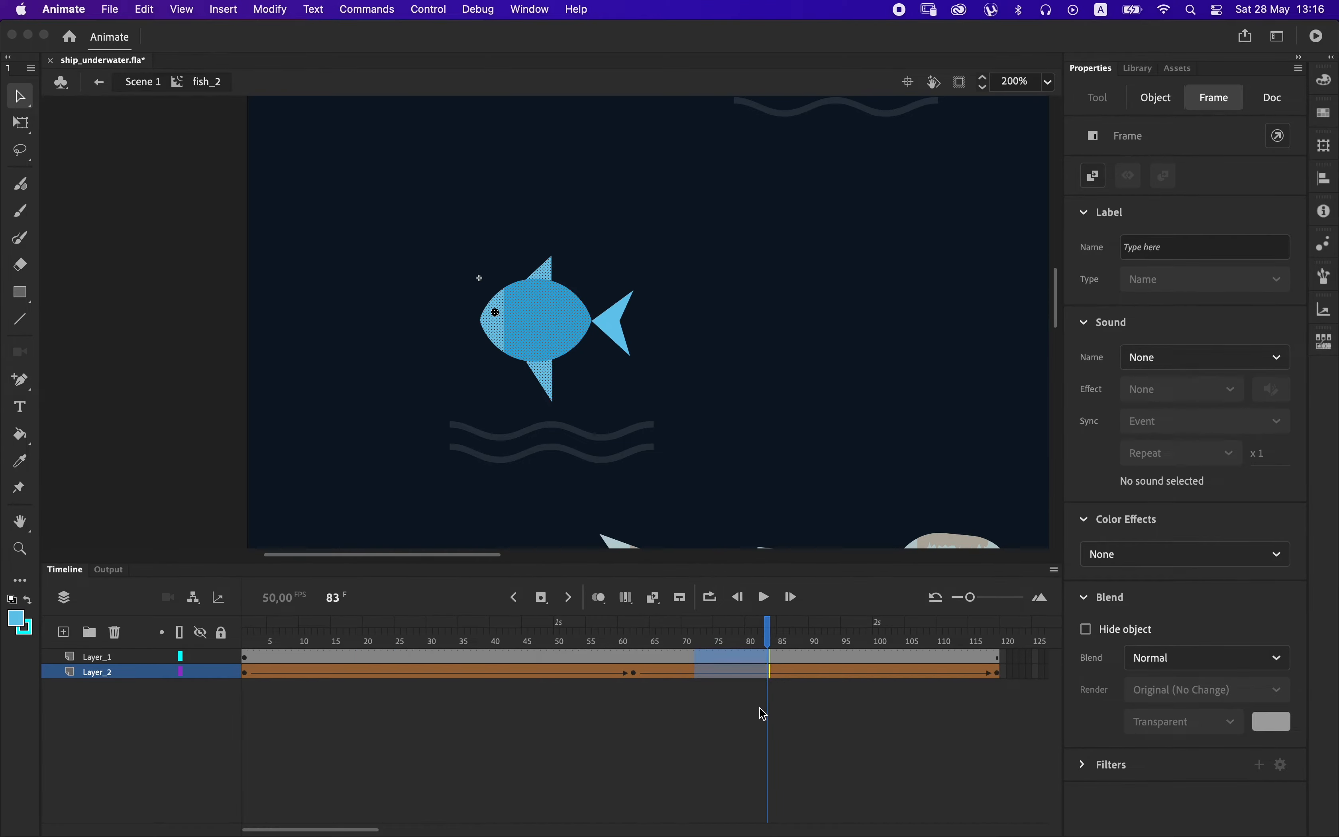
left_click(764, 714)
Return to the main scene and convert the large blue fish into a movie clip symbol named fish_blue.
double_click(336, 397)
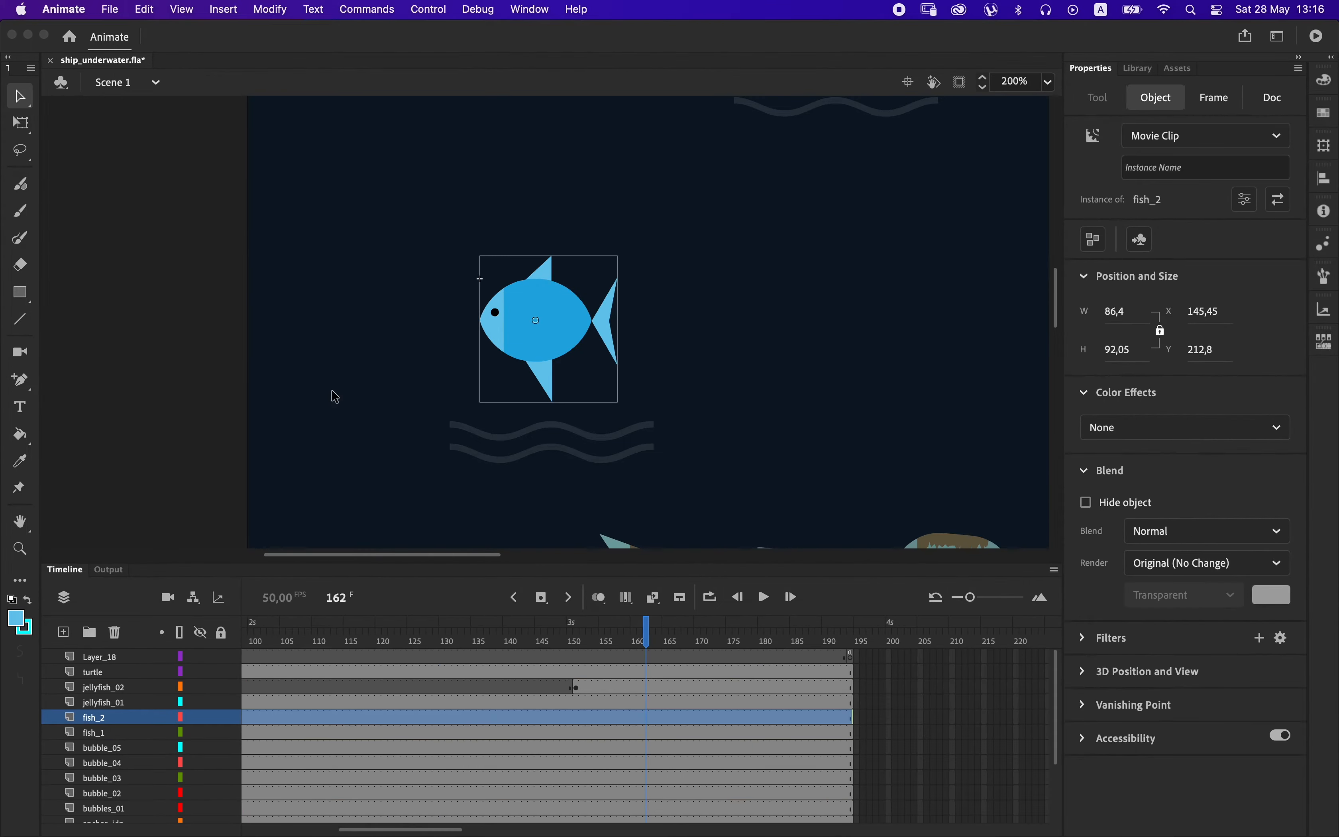
right_click(550, 342)
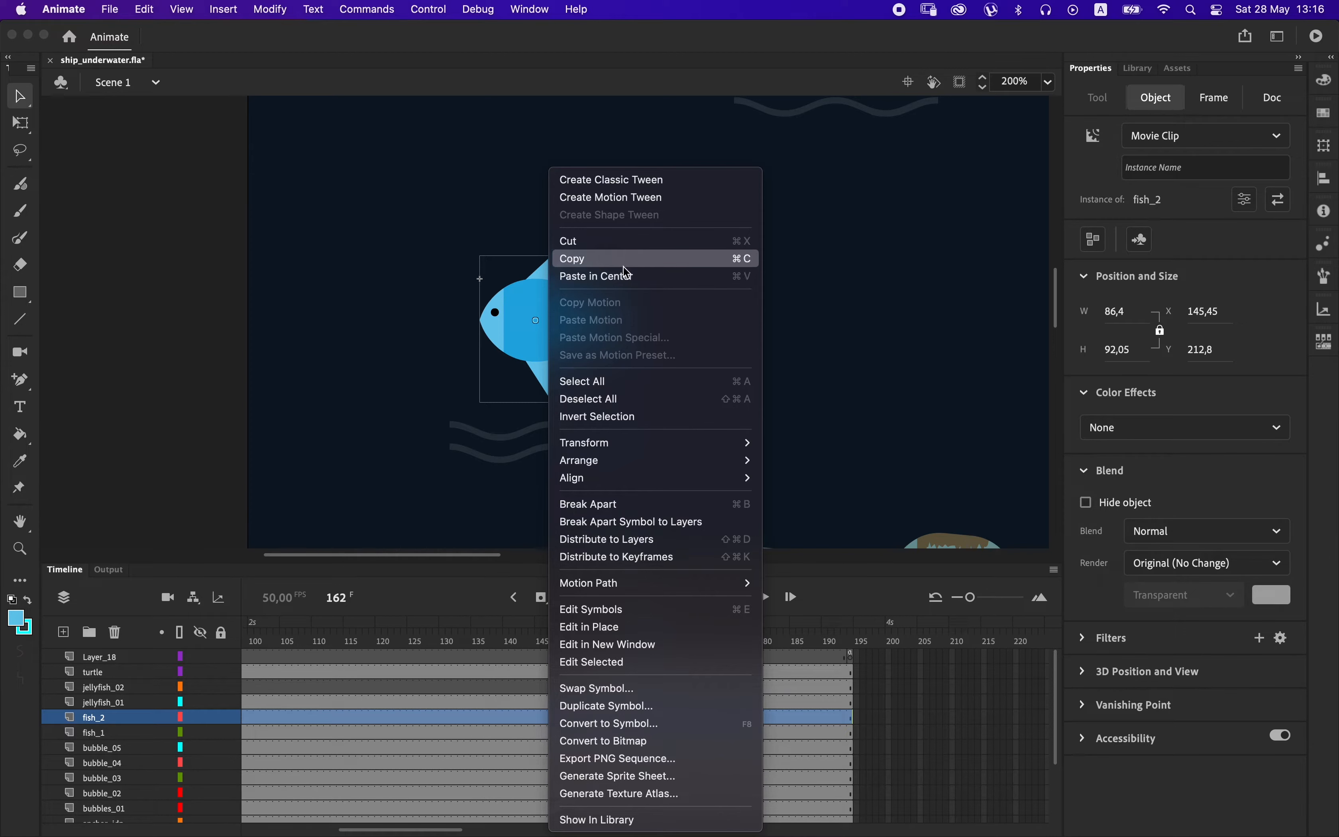
left_click(628, 724)
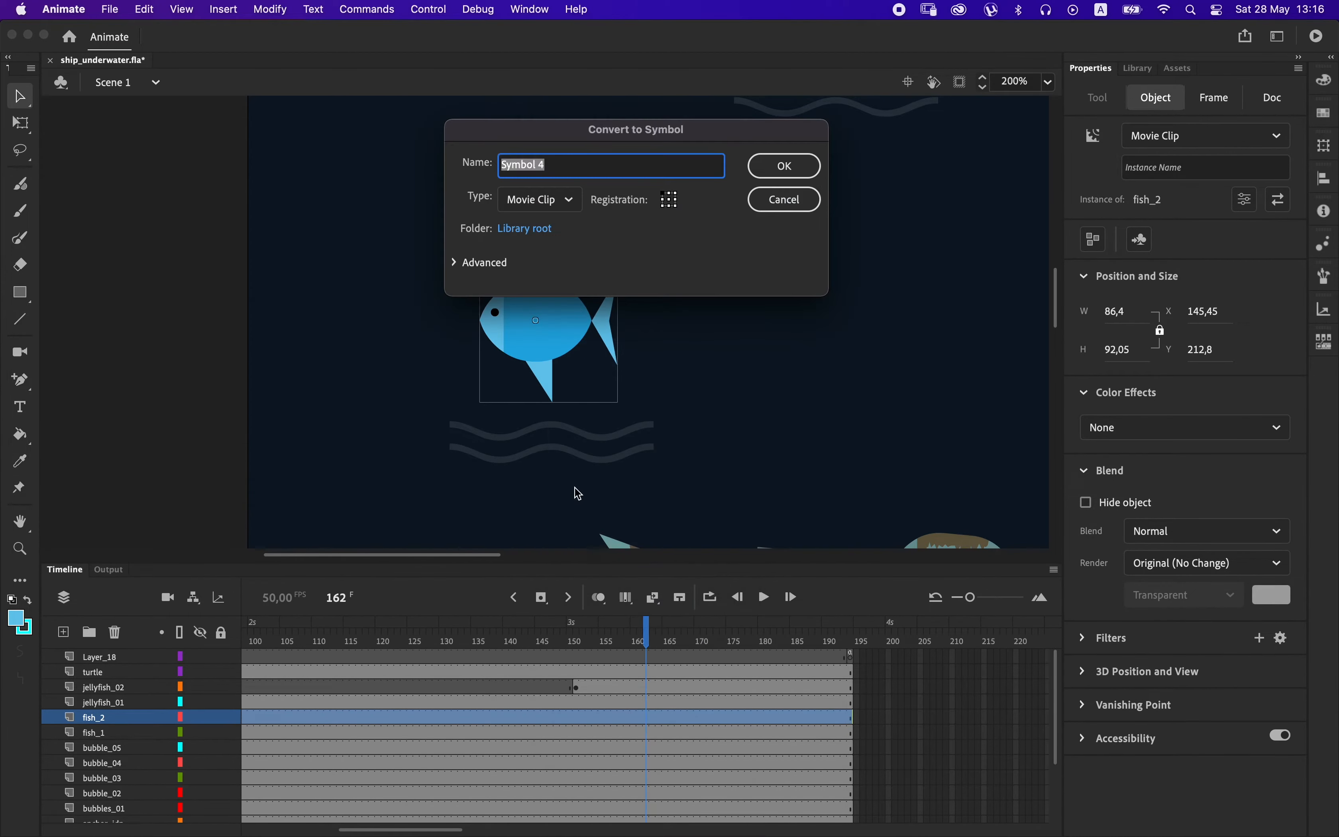
type("fish_blue")
key("Return")
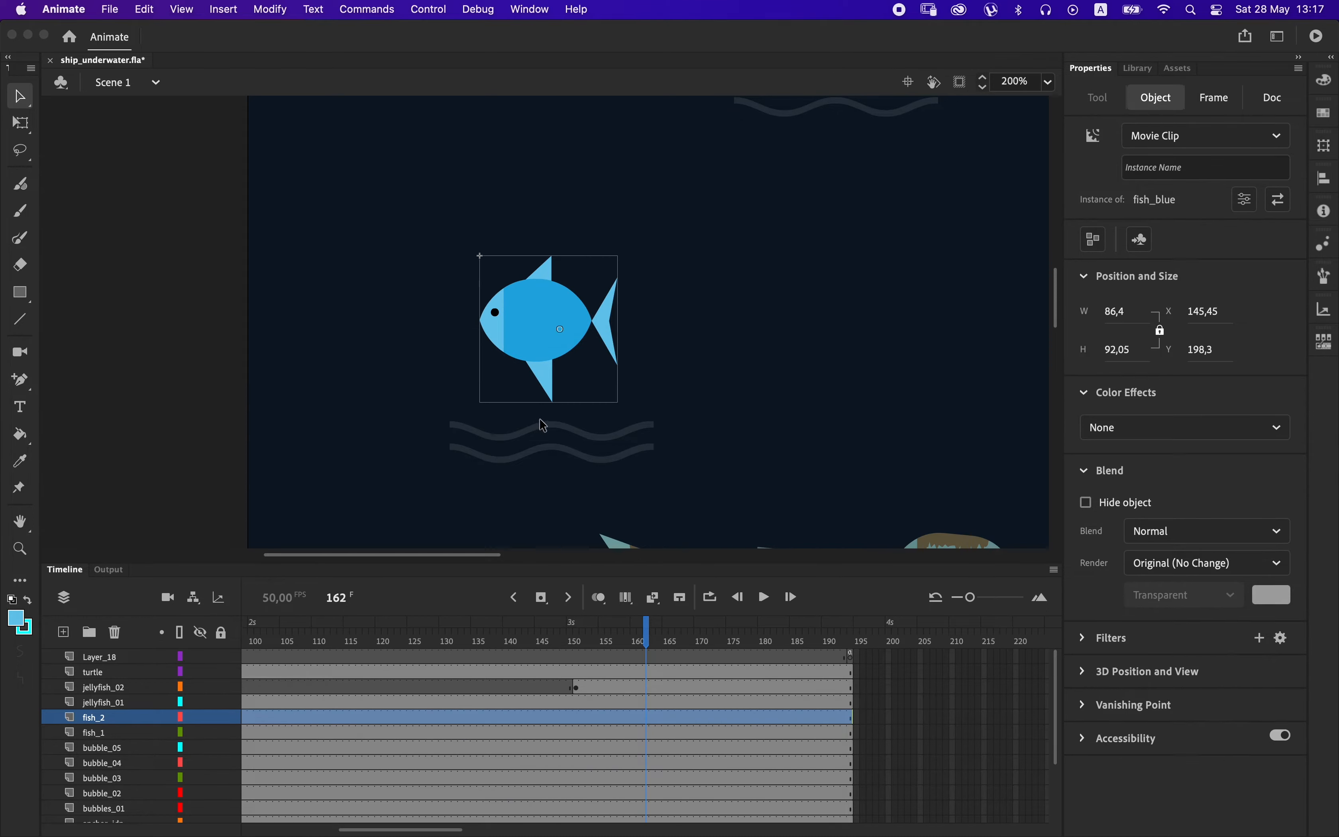
Cut the fish_blue instance from the stage and add a layer named fish_blue_01 above fish_2.
key("Delete")
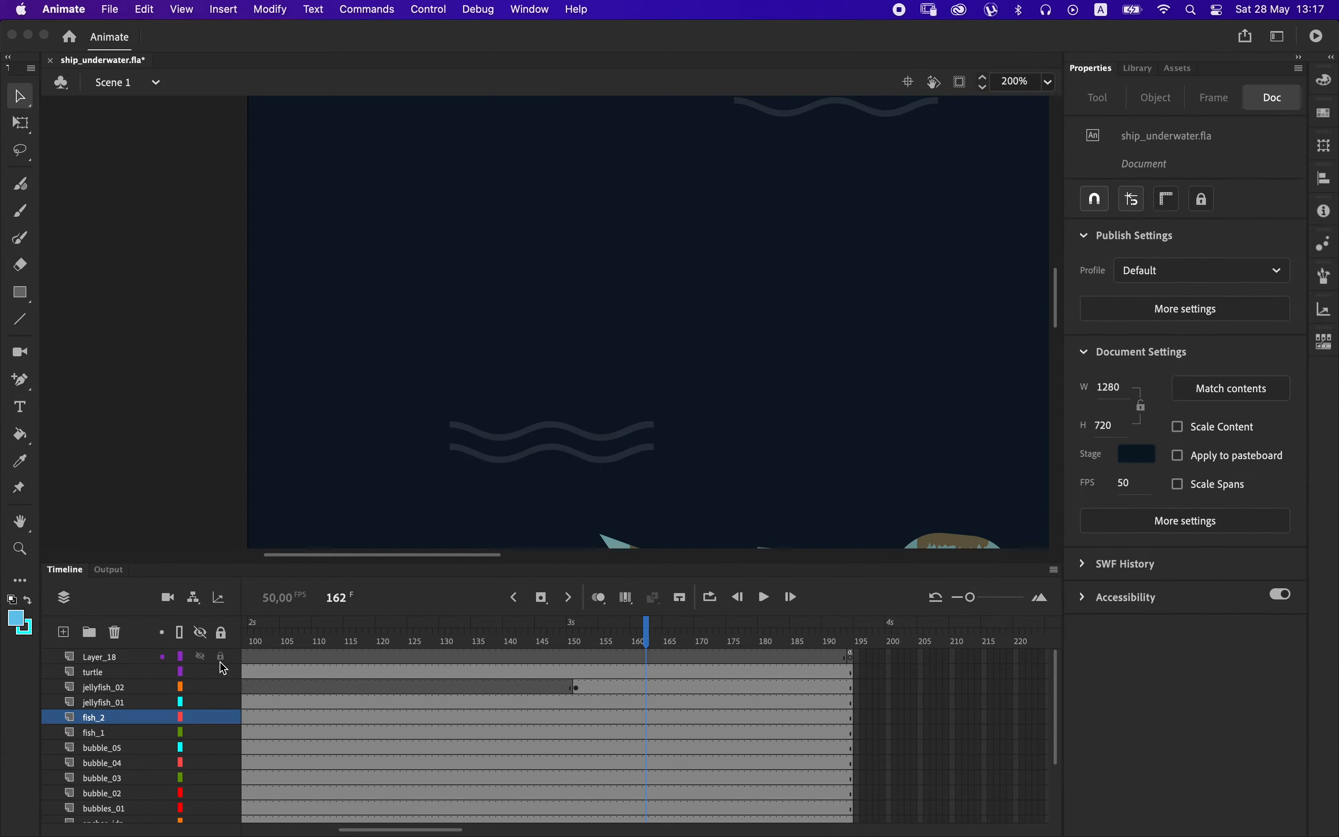
left_click(63, 633)
double_click(105, 717)
type("fish_blue_01")
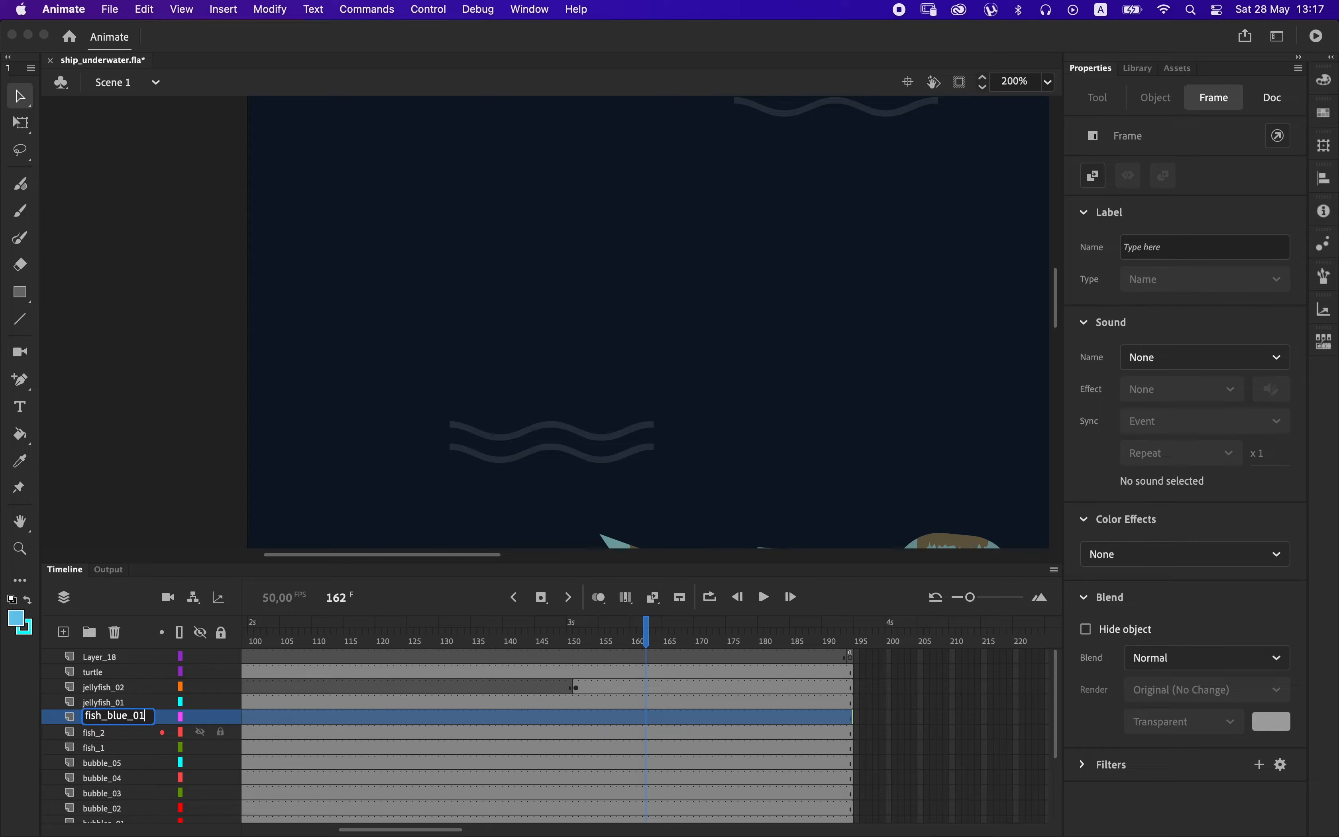
key("Return")
key("super+minus")
key("super+minus")
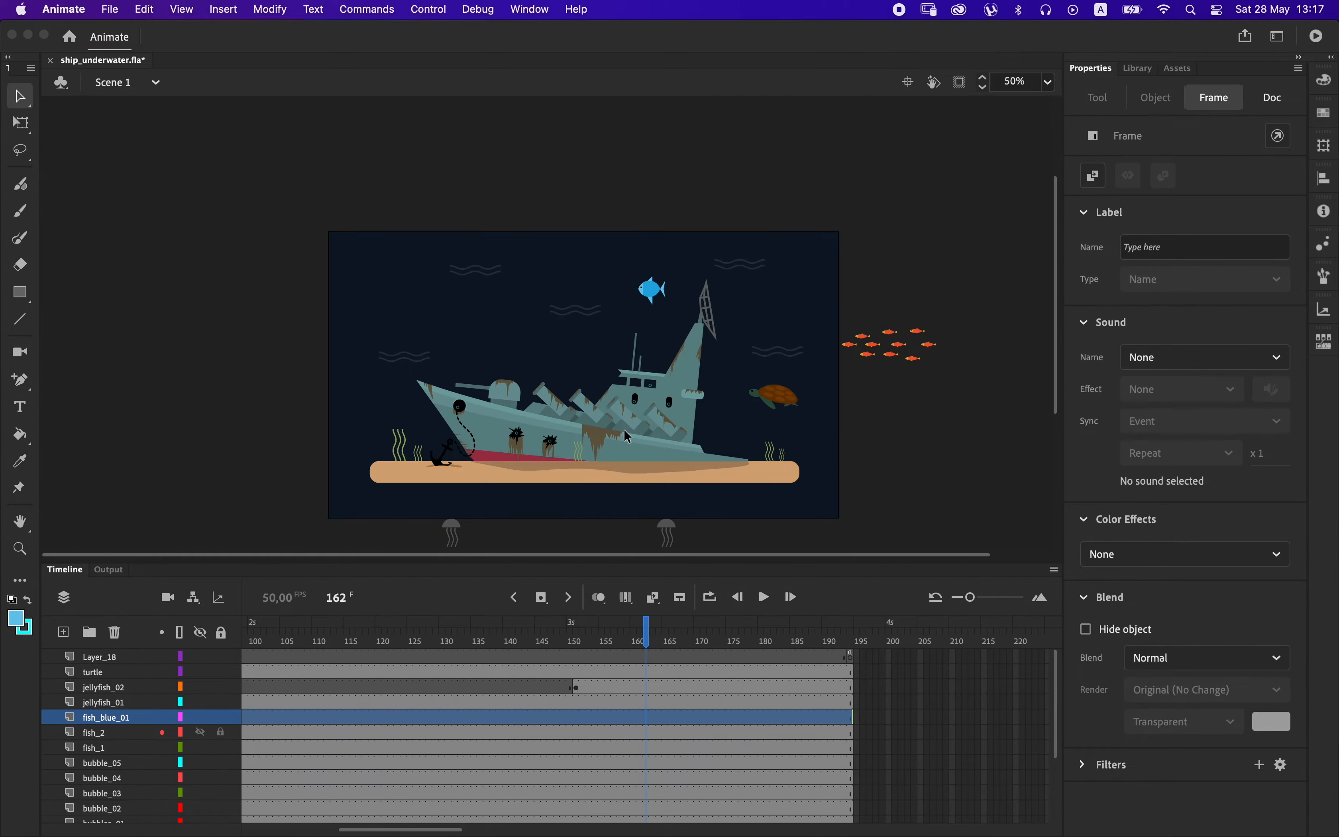
Insert a blank keyframe at frame 117 of fish_blue_01 and paste the fish just outside the stage's right edge, at about X 1297, Y 197.
left_click(487, 717)
left_click(360, 717)
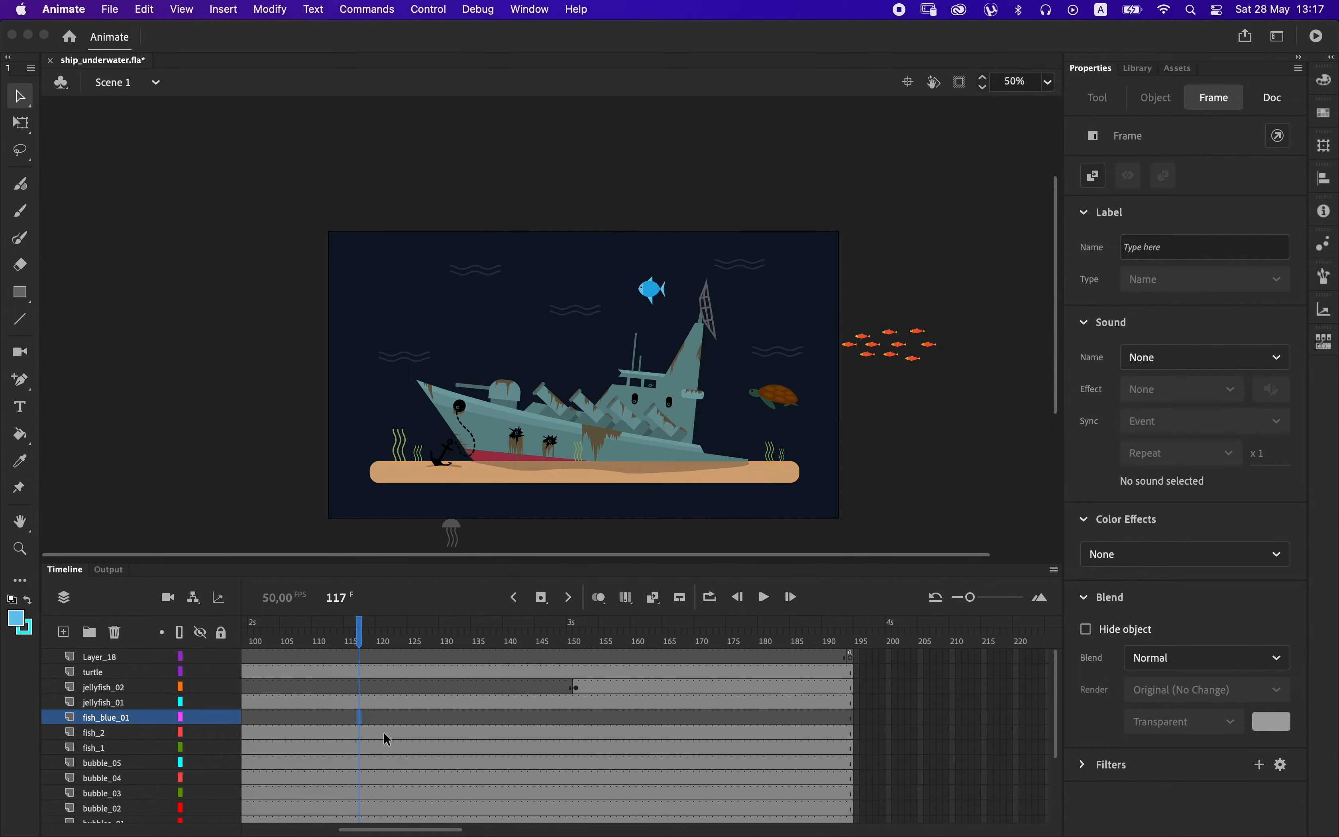
left_click(627, 598)
left_click_drag(755, 361, 868, 336)
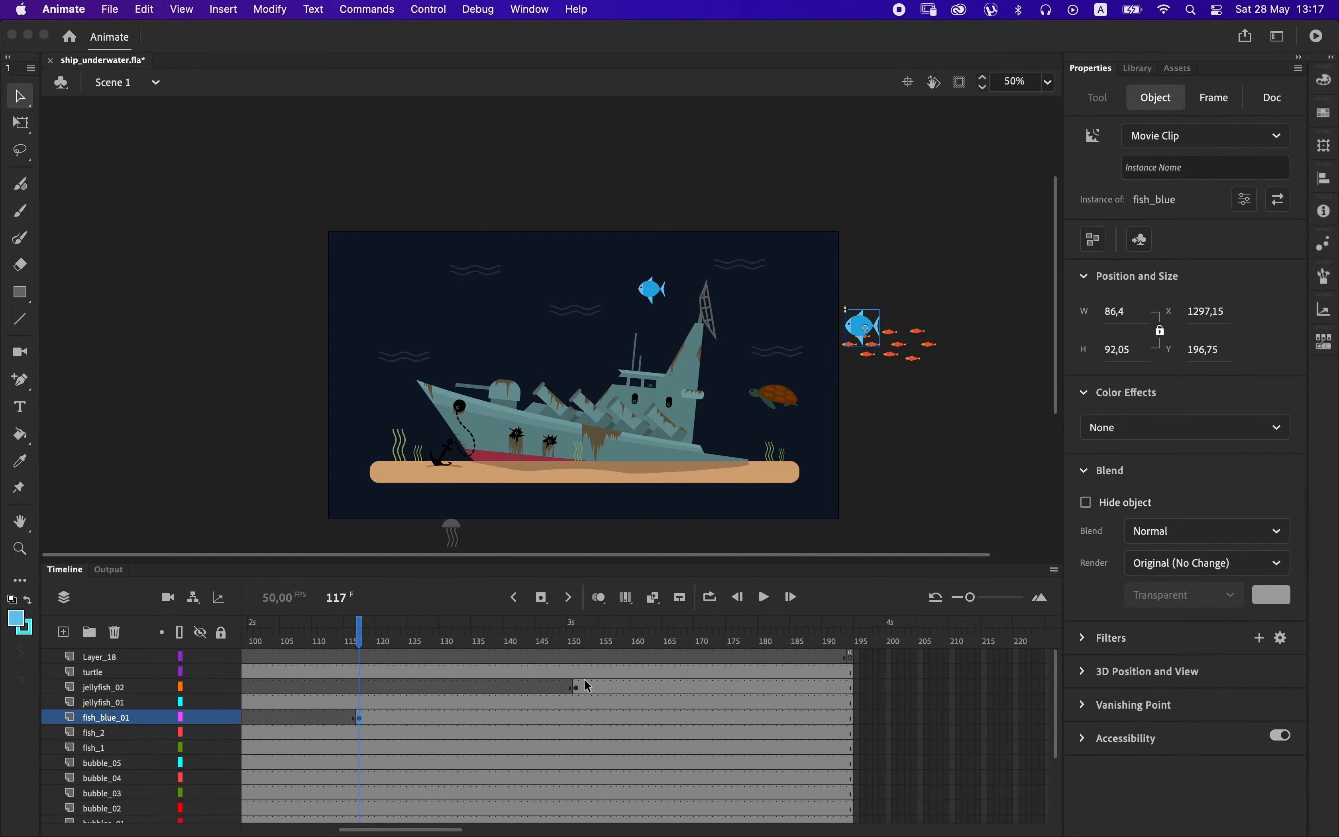
Extend all layers of the main timeline to about frame 222.
left_click(665, 642)
key("F5")
key("F5")
key("F5")
key("F5")
key("F5")
key("F5")
key("F5")
key("F5")
key("F5")
key("F5")
key("F5")
key("F5")
key("F5")
key("F5")
key("F5")
key("F5")
key("F5")
key("F5")
key("F5")
key("F5")
key("F5")
key("F5")
key("F5")
key("F5")
key("F5")
key("F5")
key("F5")
key("F5")
key("F5")
key("F5")
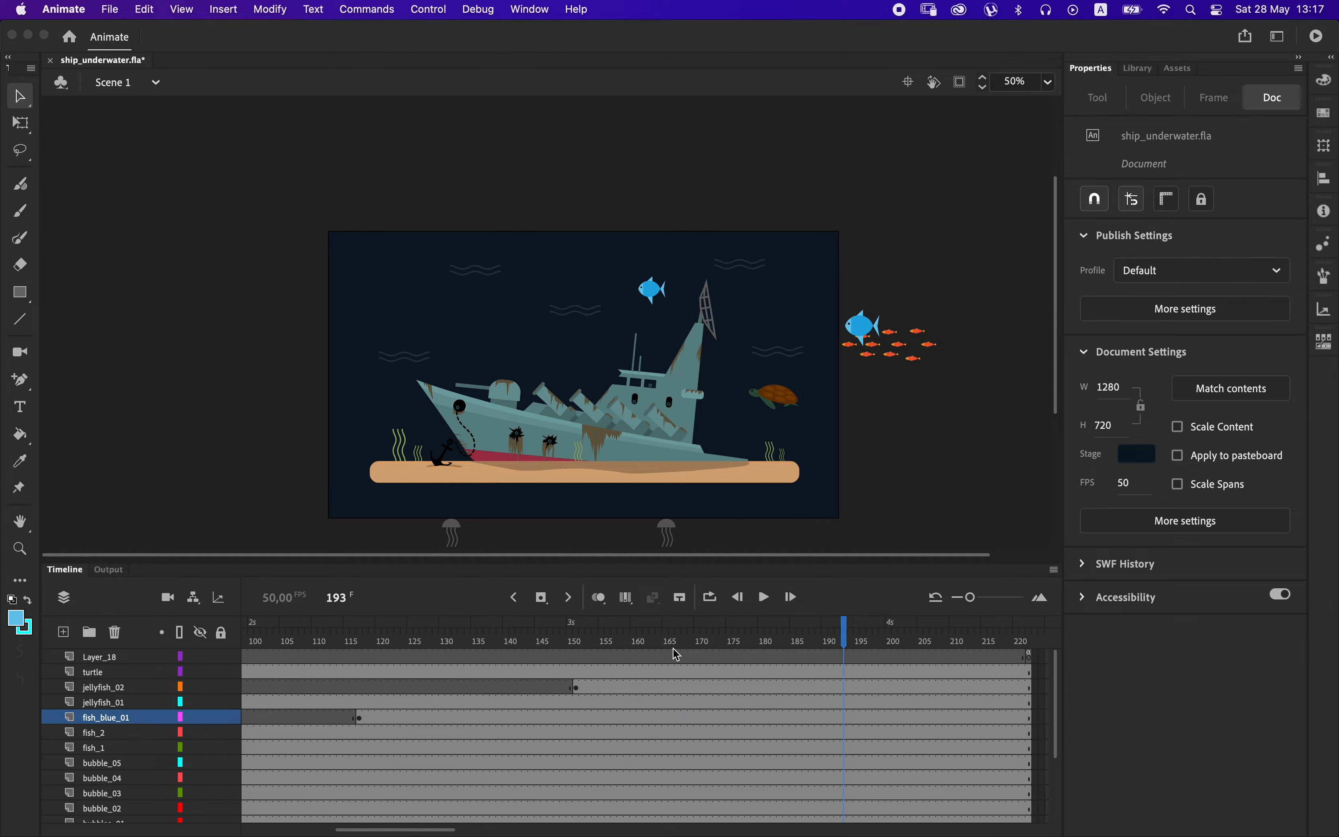
Delete the smaller blue fish from the fish_2 layer and insert a blank keyframe there at frame 197.
left_click(659, 294)
left_click(672, 314)
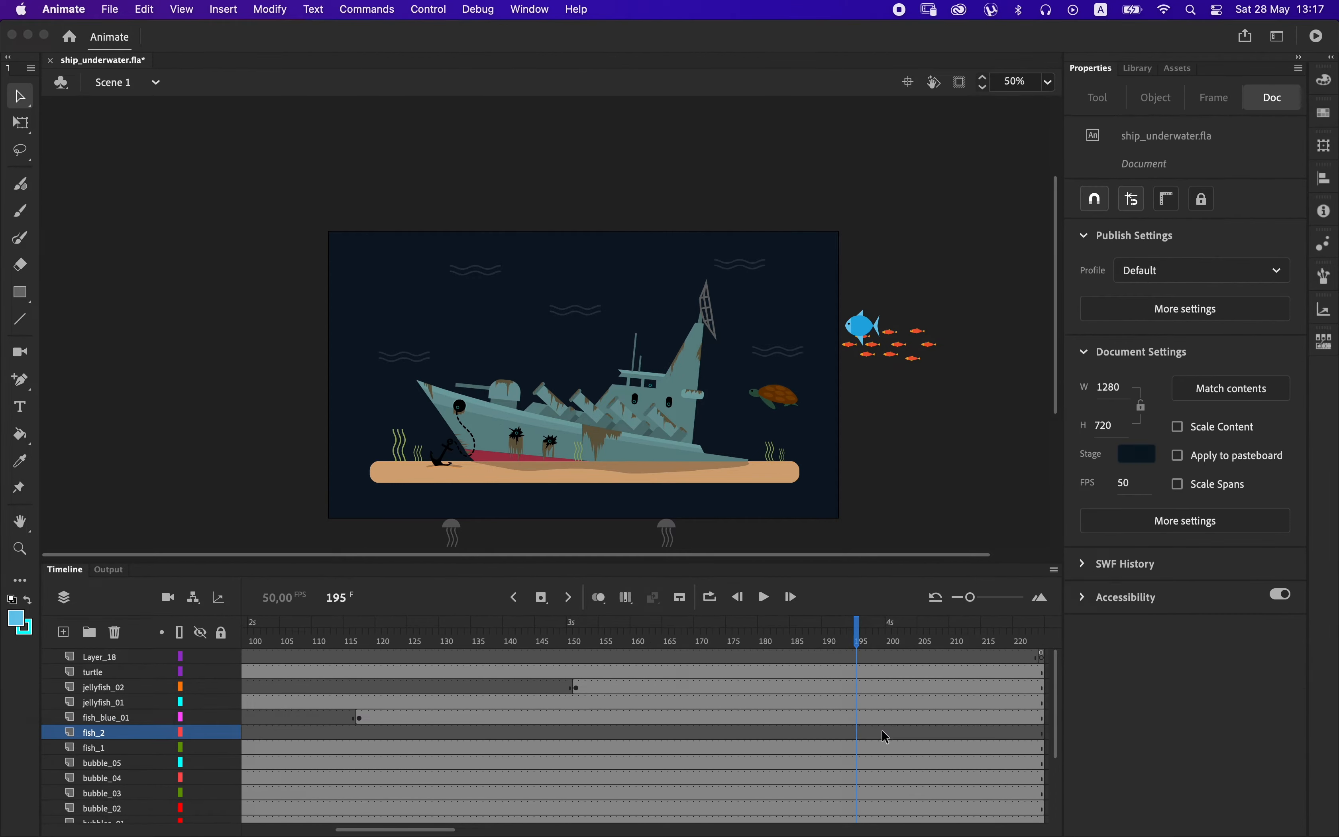
left_click(870, 733)
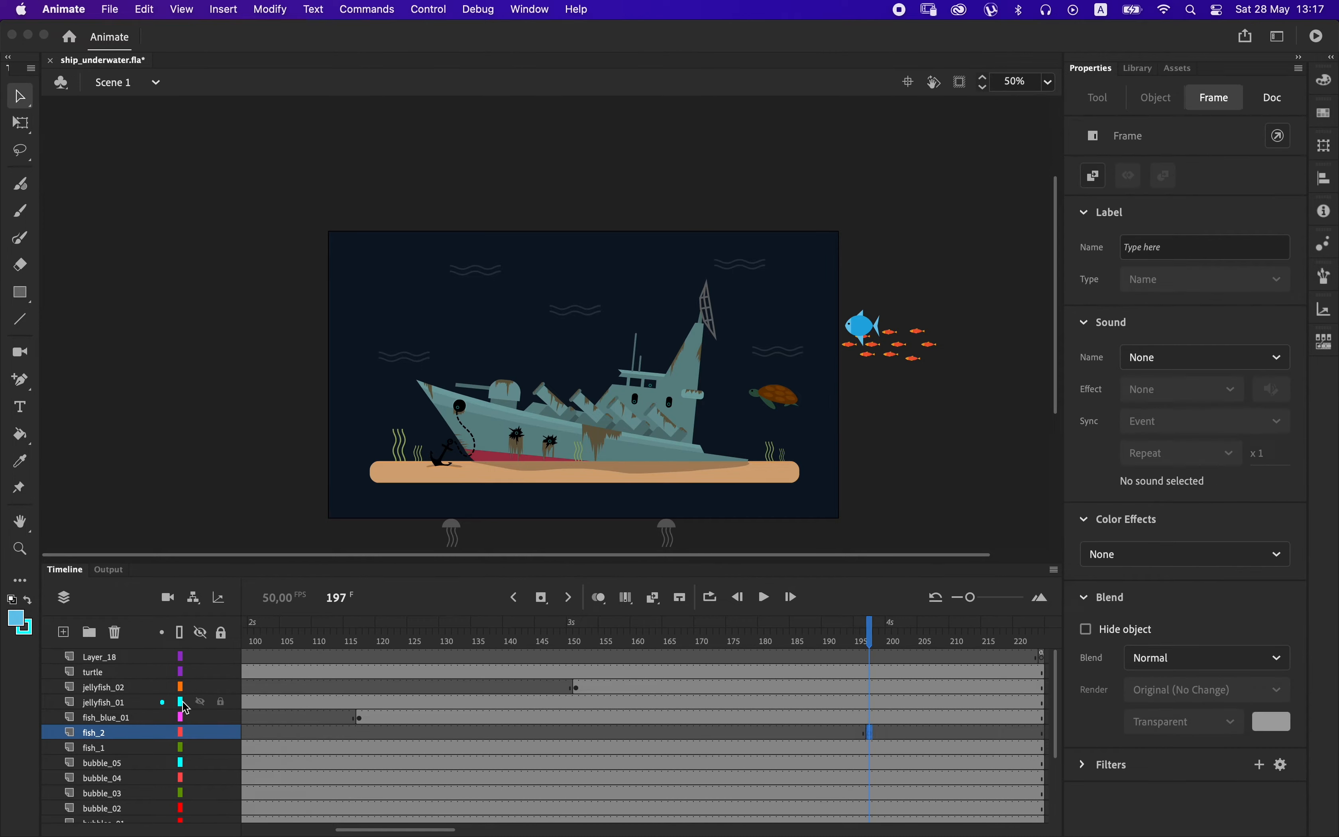
Rename the fish_2 layer fish_blue_02 and paste a fish_blue copy at frame 197, scaled down to about 48 by 51 px.
double_click(101, 735)
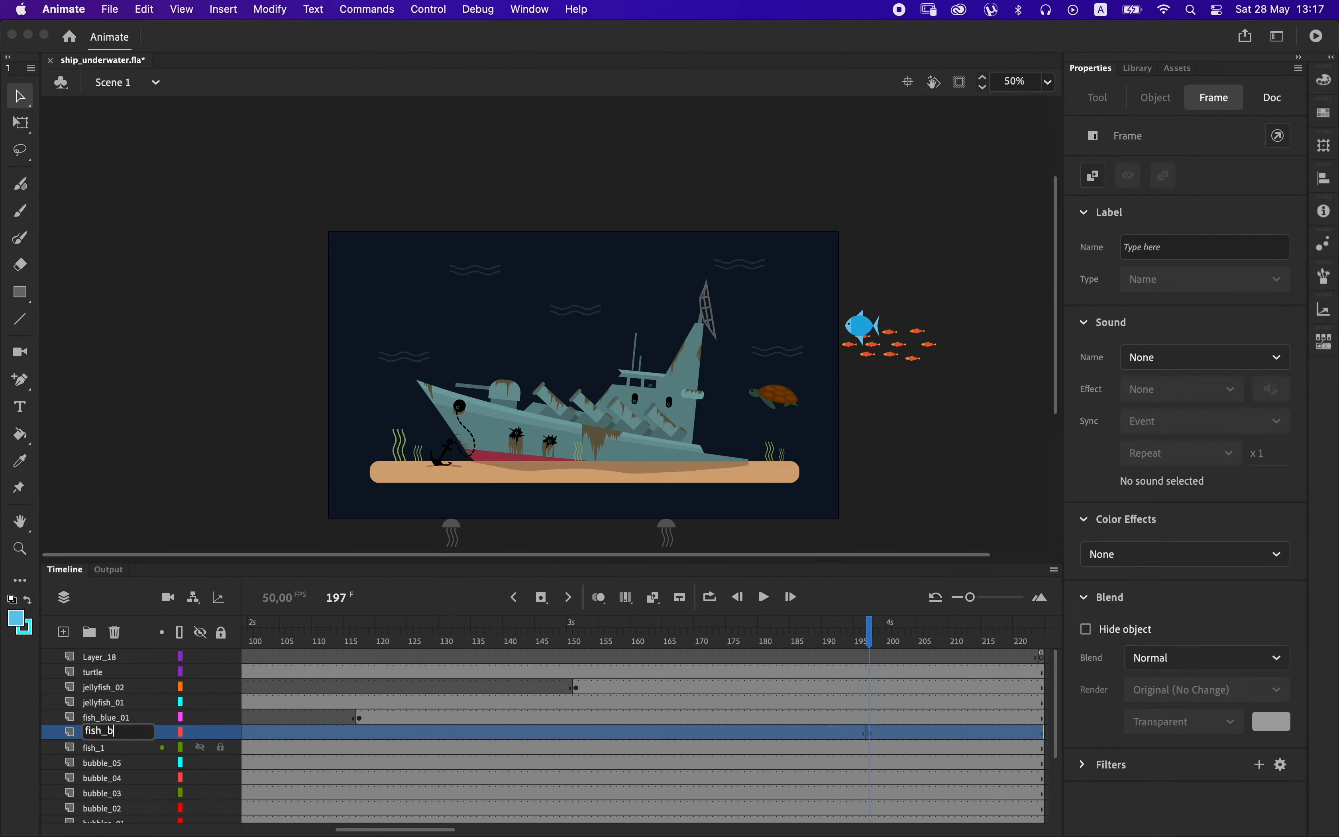
key("Return")
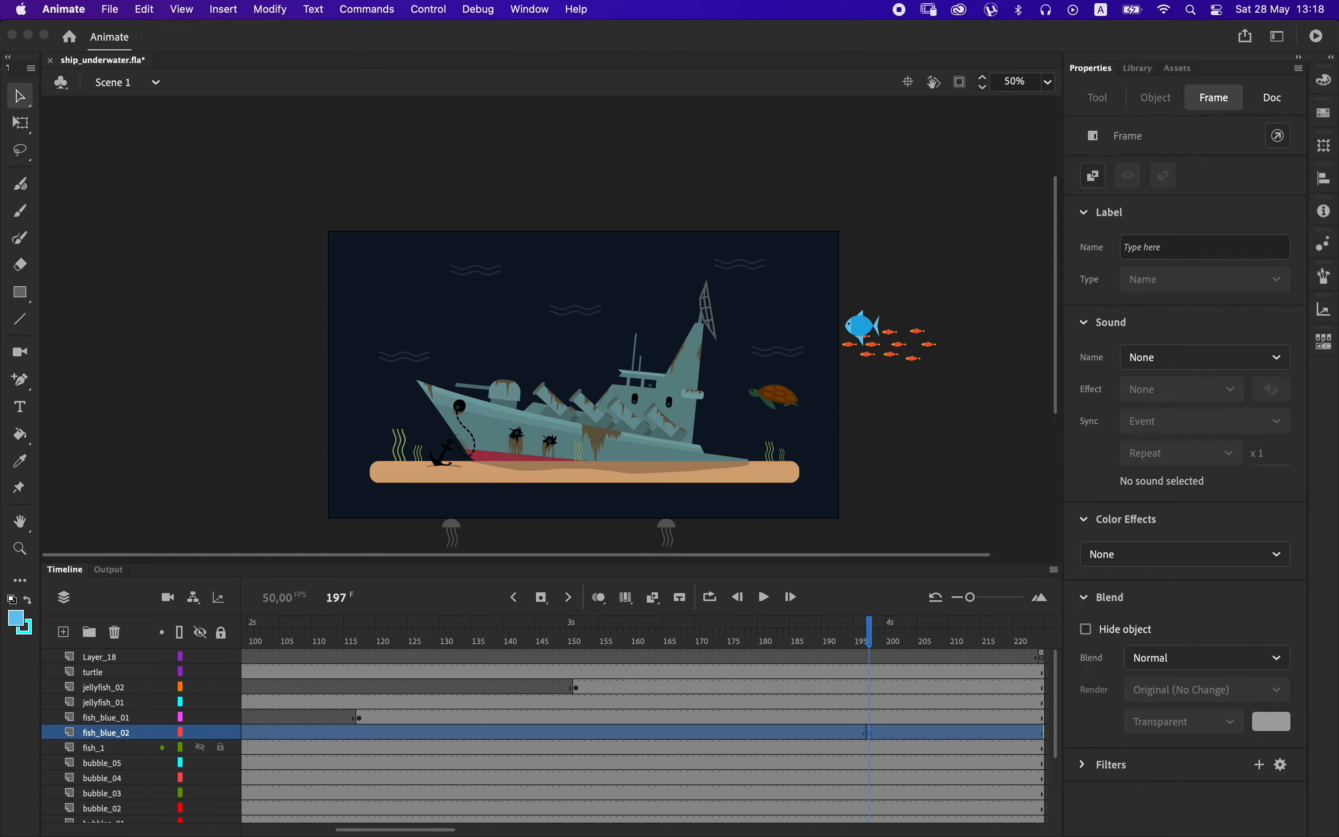
left_click(868, 735)
key("super+v")
left_click_drag(551, 328, 876, 263)
left_click(33, 131)
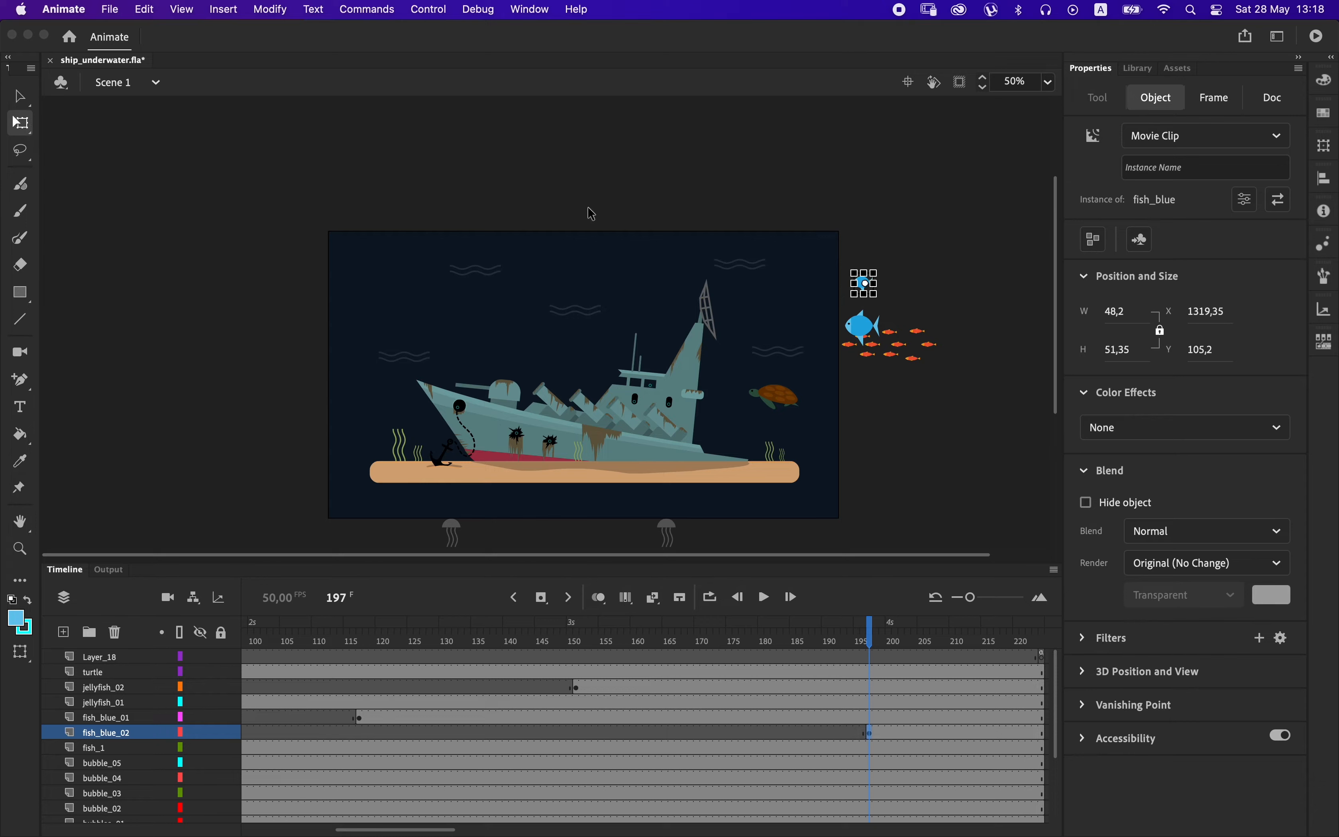
Flip the small blue fish horizontally and move it just outside the stage's left edge, at about X -15, Y 91.
left_click(273, 12)
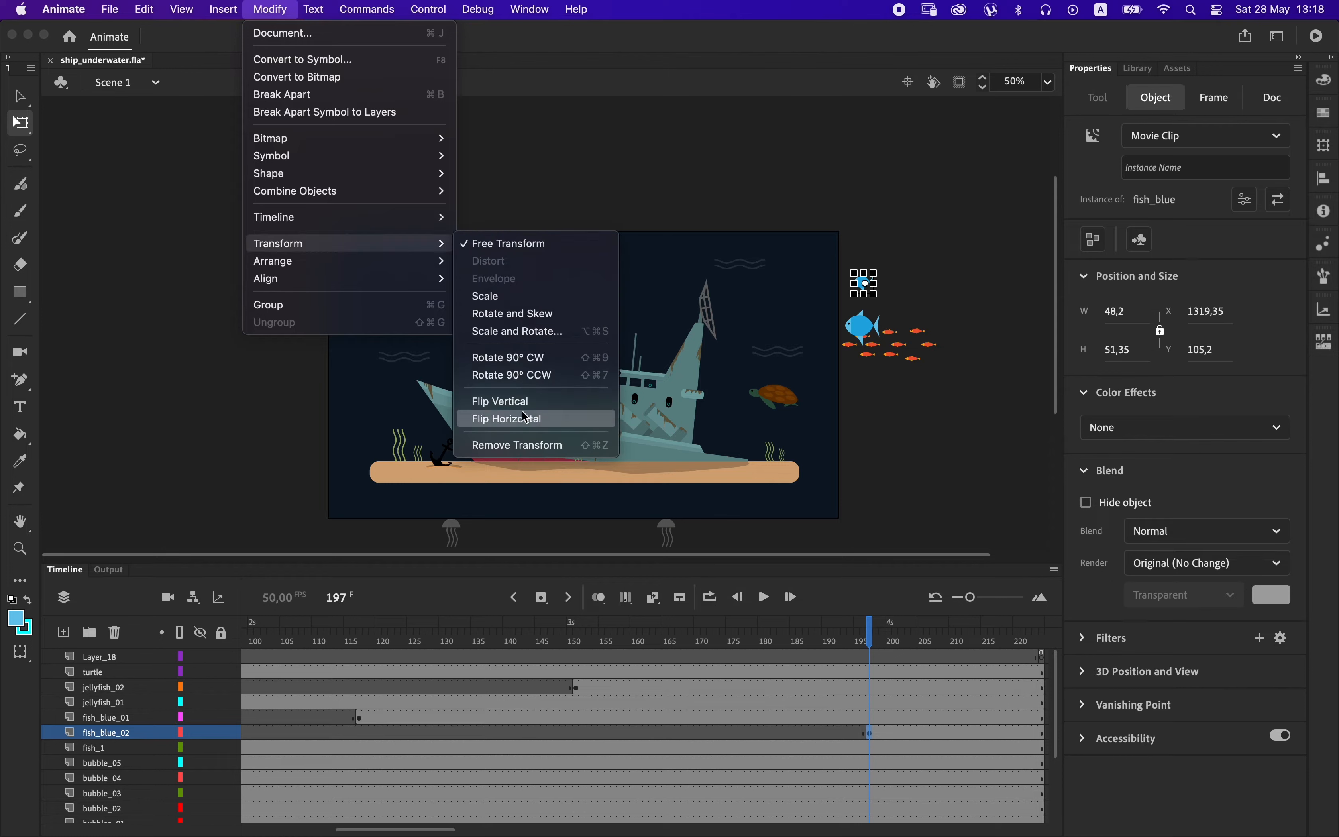
left_click(523, 419)
left_click(19, 99)
left_click_drag(869, 283, 316, 275)
key("shift+Up")
key("shift+Up")
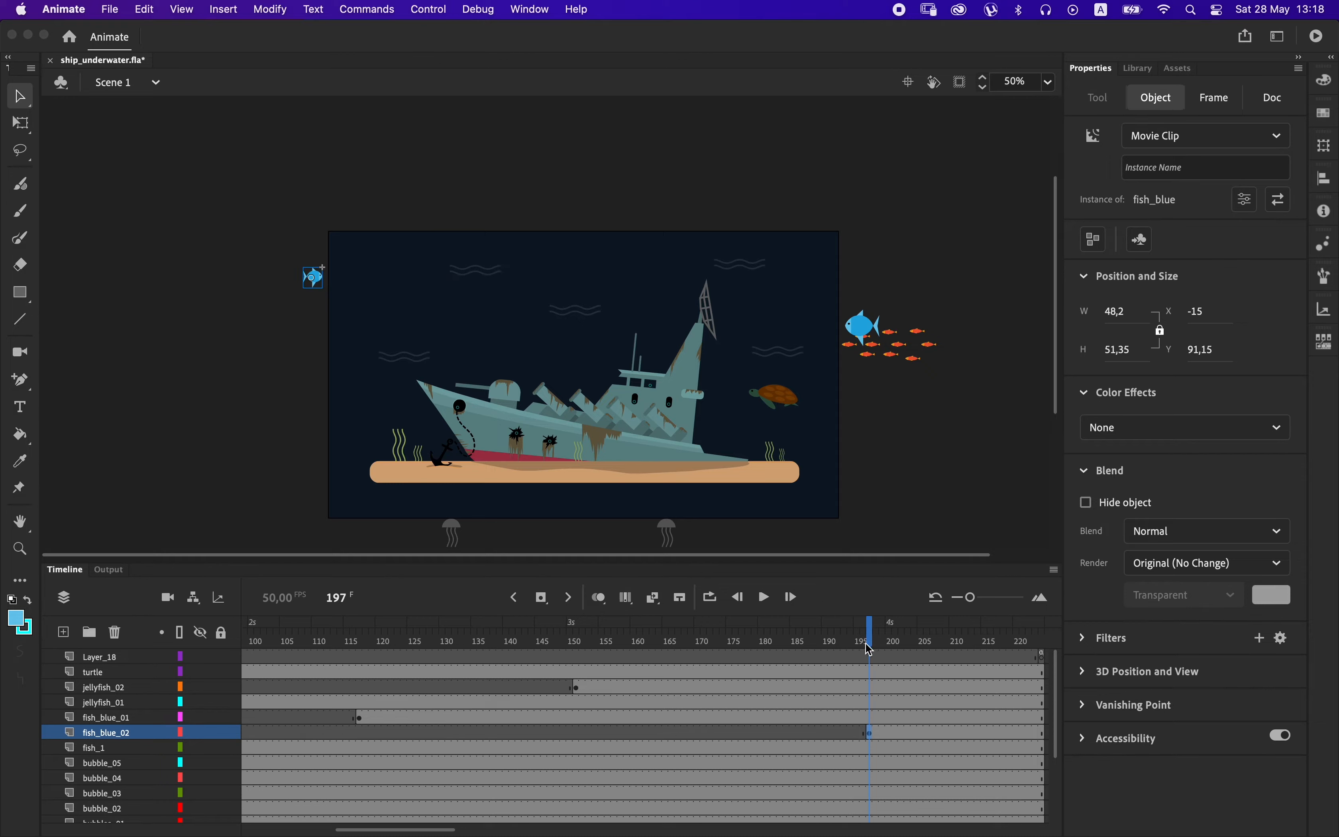
Inside the fish_blue clip, extend Layer_1 to frame 111 and create a classic tween on it.
double_click(872, 336)
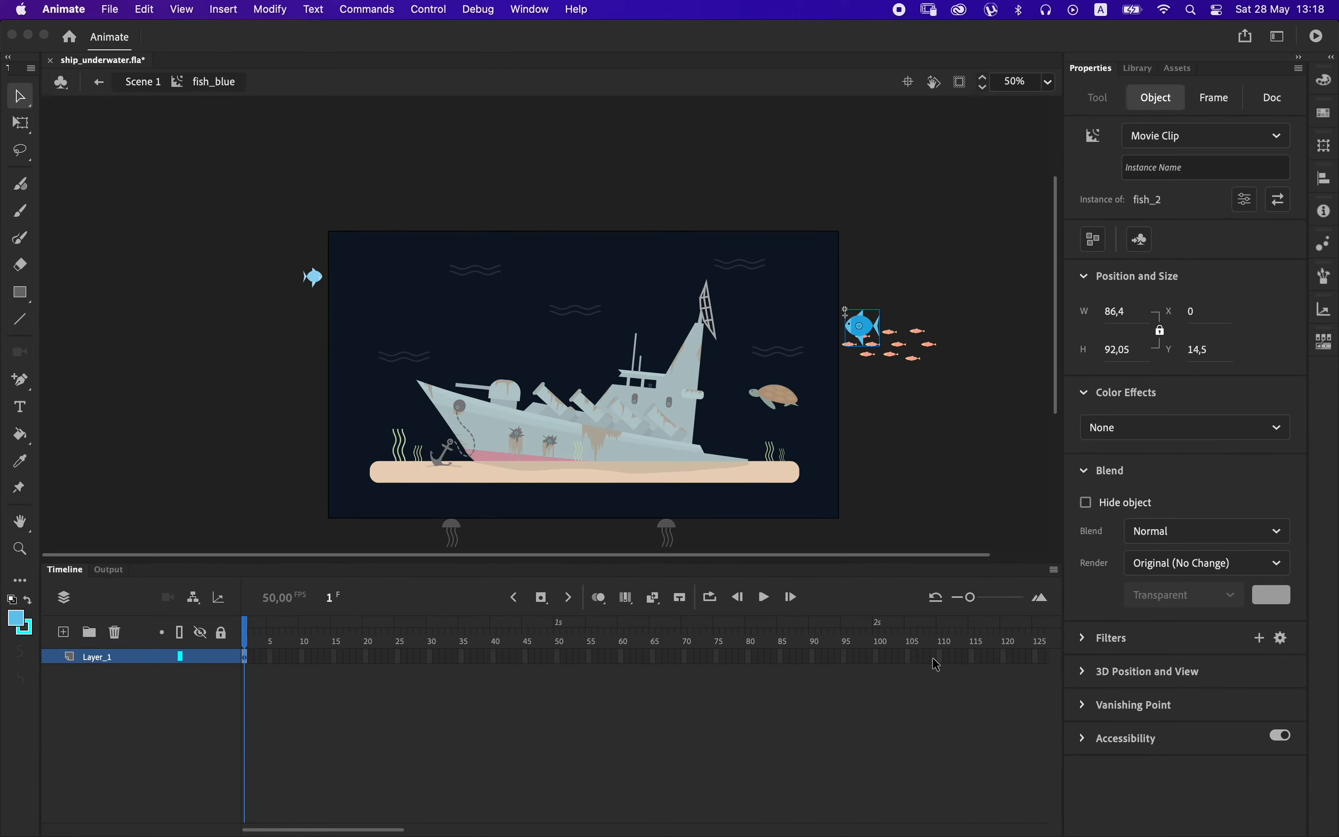
left_click(944, 656)
key("F5")
right_click(906, 654)
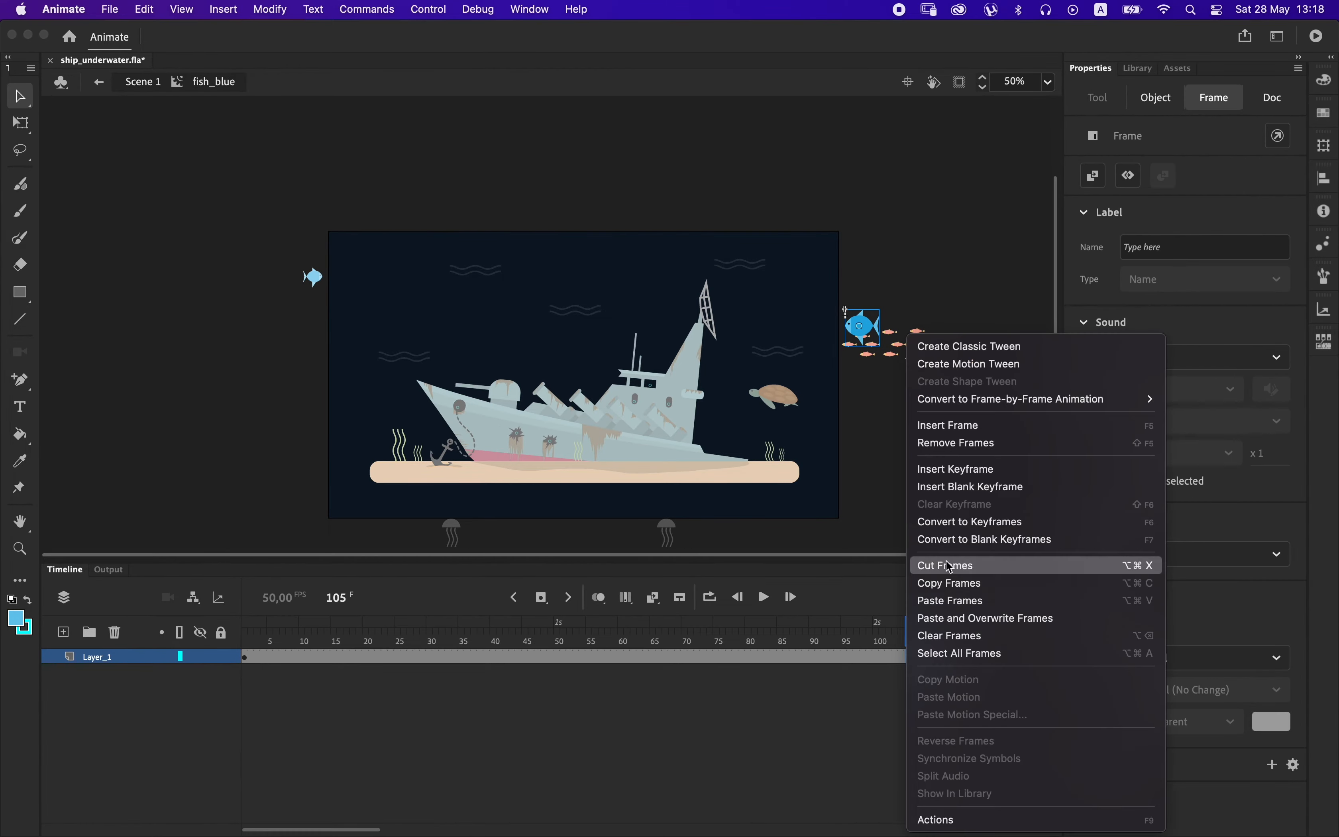
left_click(982, 355)
Set an end keyframe at frame 111 with the blue fish moved horizontally far beyond the stage's left edge.
left_click(947, 656)
left_click_drag(860, 340, 301, 342)
key("shift+Left")
key("shift+Left")
key("shift+Left")
key("shift+Left")
key("shift+Left")
key("shift+Left")
key("shift+Left")
key("shift+Left")
key("shift+Left")
key("shift+Left")
key("shift+Left")
key("shift+Left")
key("shift+Left")
key("shift+Left")
key("shift+Left")
key("shift+Left")
key("shift+Left")
key("shift+Left")
key("shift+Left")
key("shift+Left")
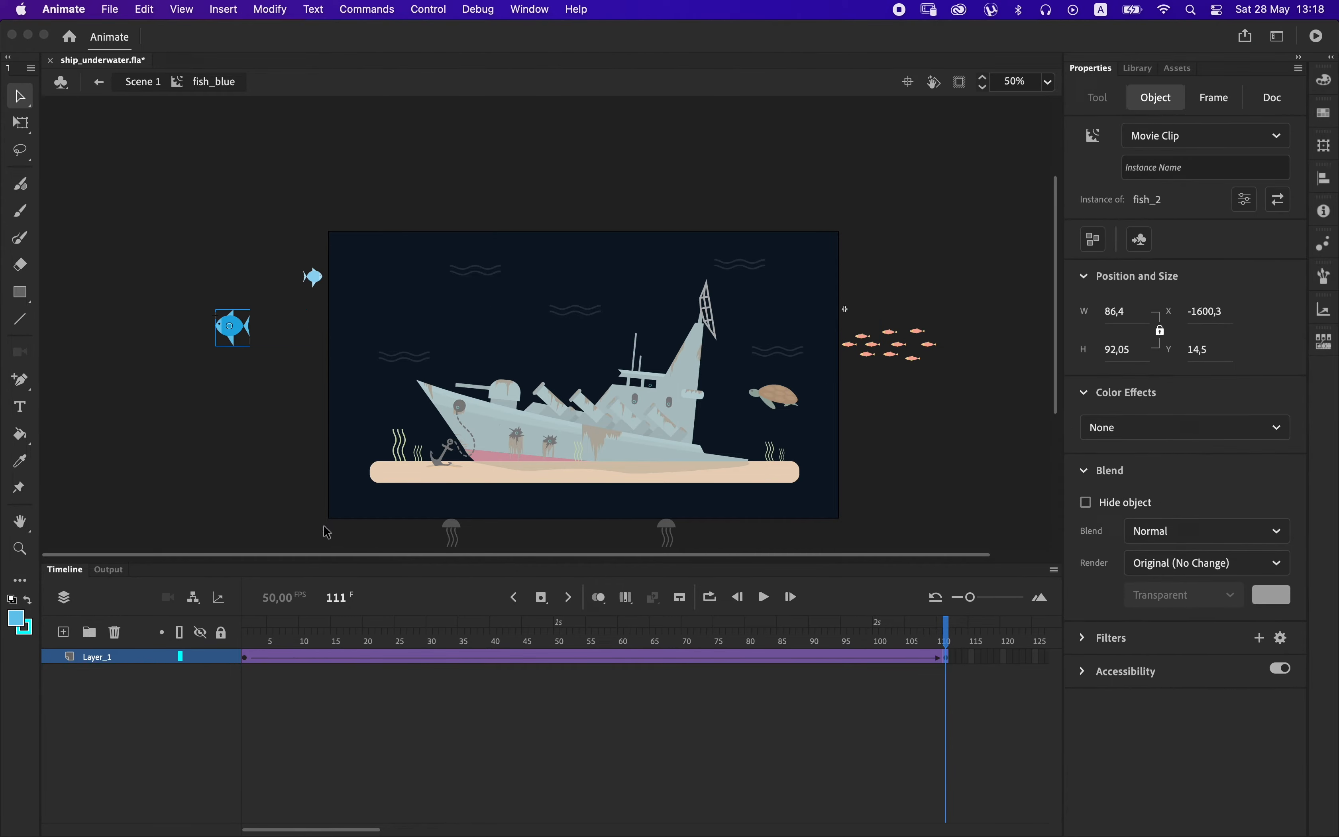
key("super+minus")
left_click_drag(315, 305, 173, 308)
Slow the blue fish's swim by inserting more frames into its classic tween, testing the movie after each extension.
left_click_drag(393, 654, 732, 656)
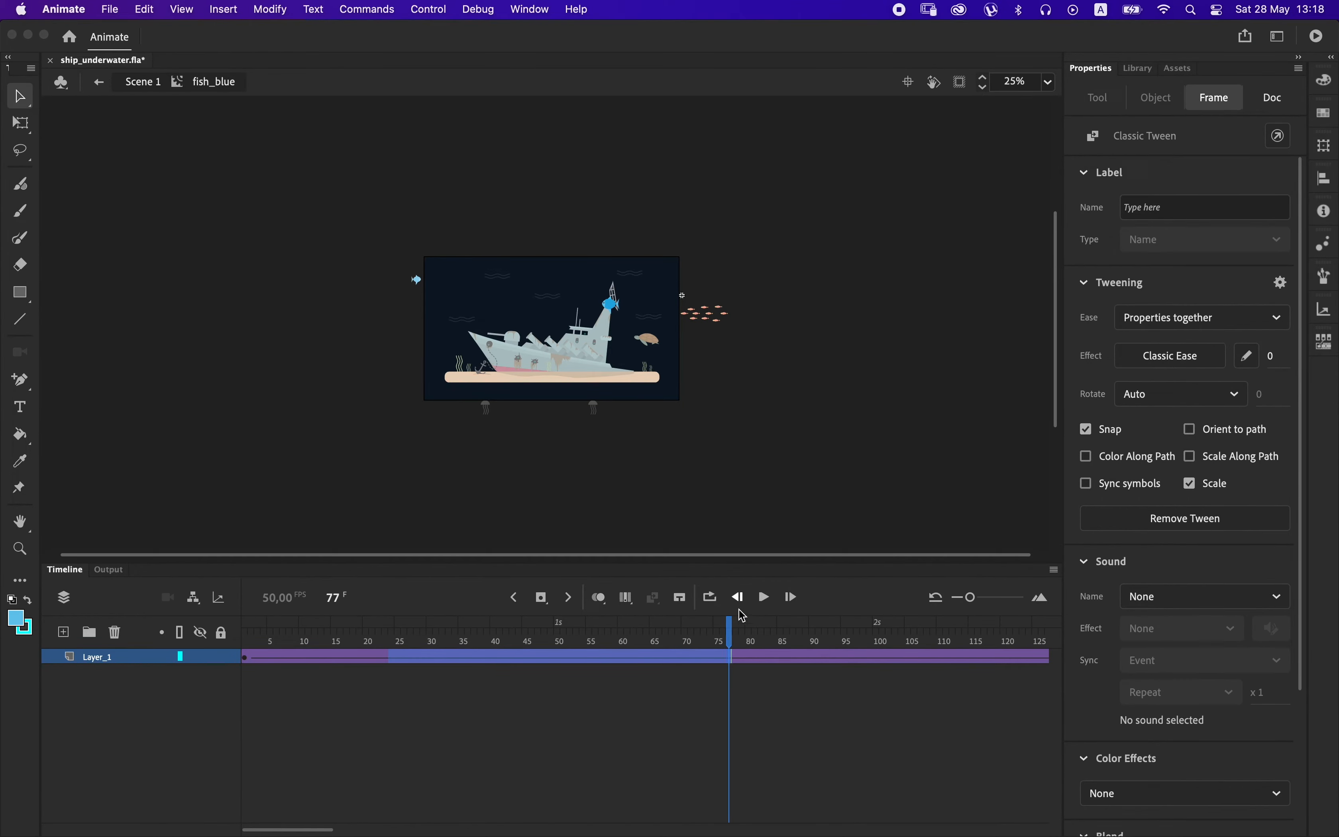
key("super+Return")
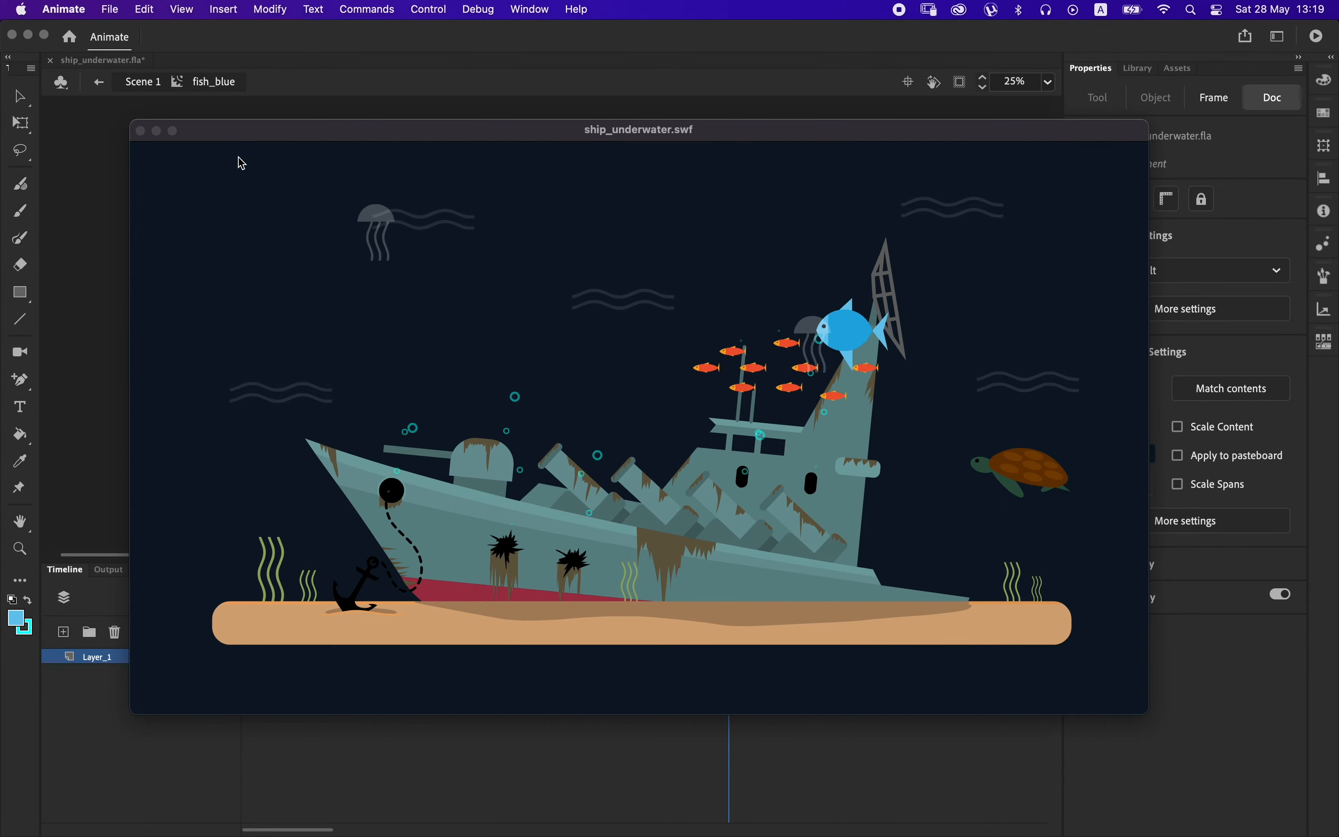
left_click(140, 131)
left_click_drag(314, 658, 792, 640)
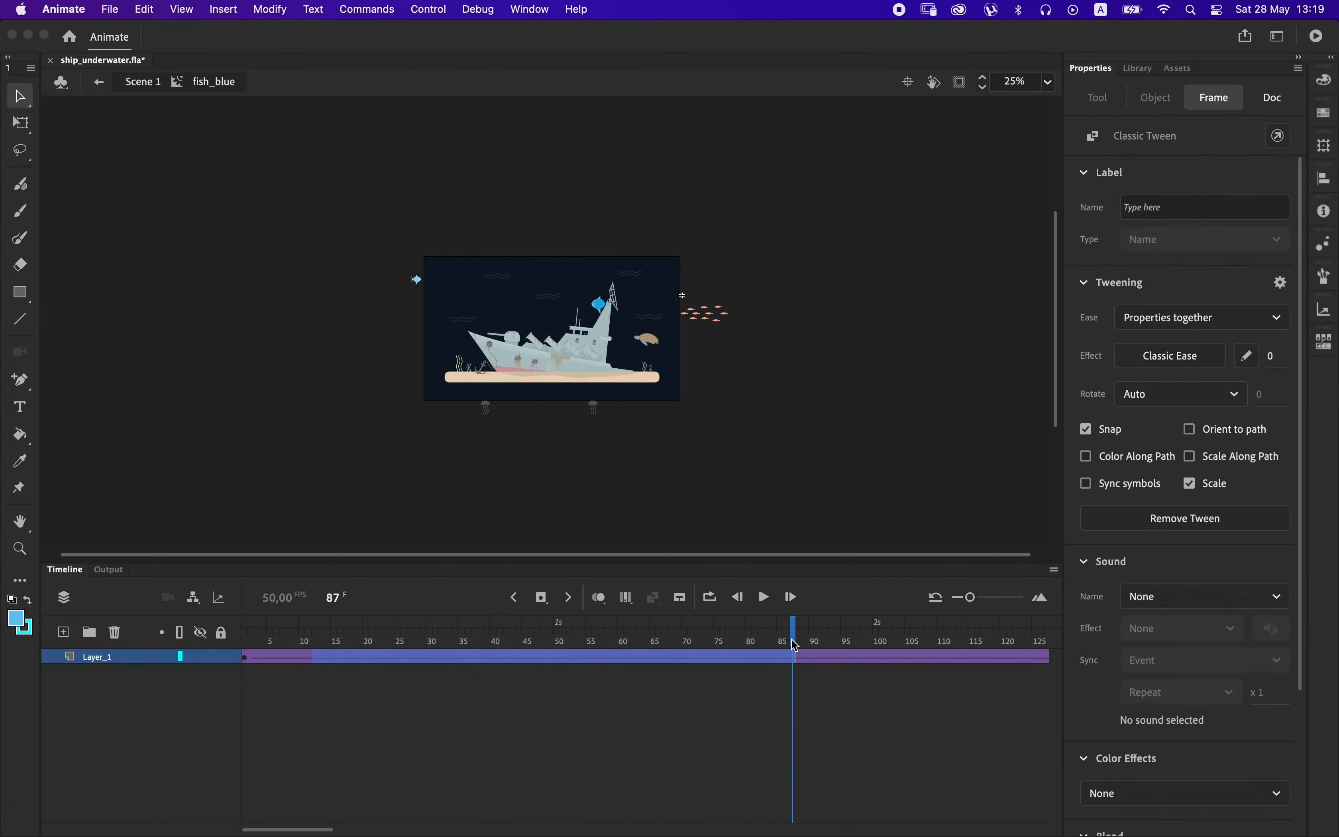
key("super+Return")
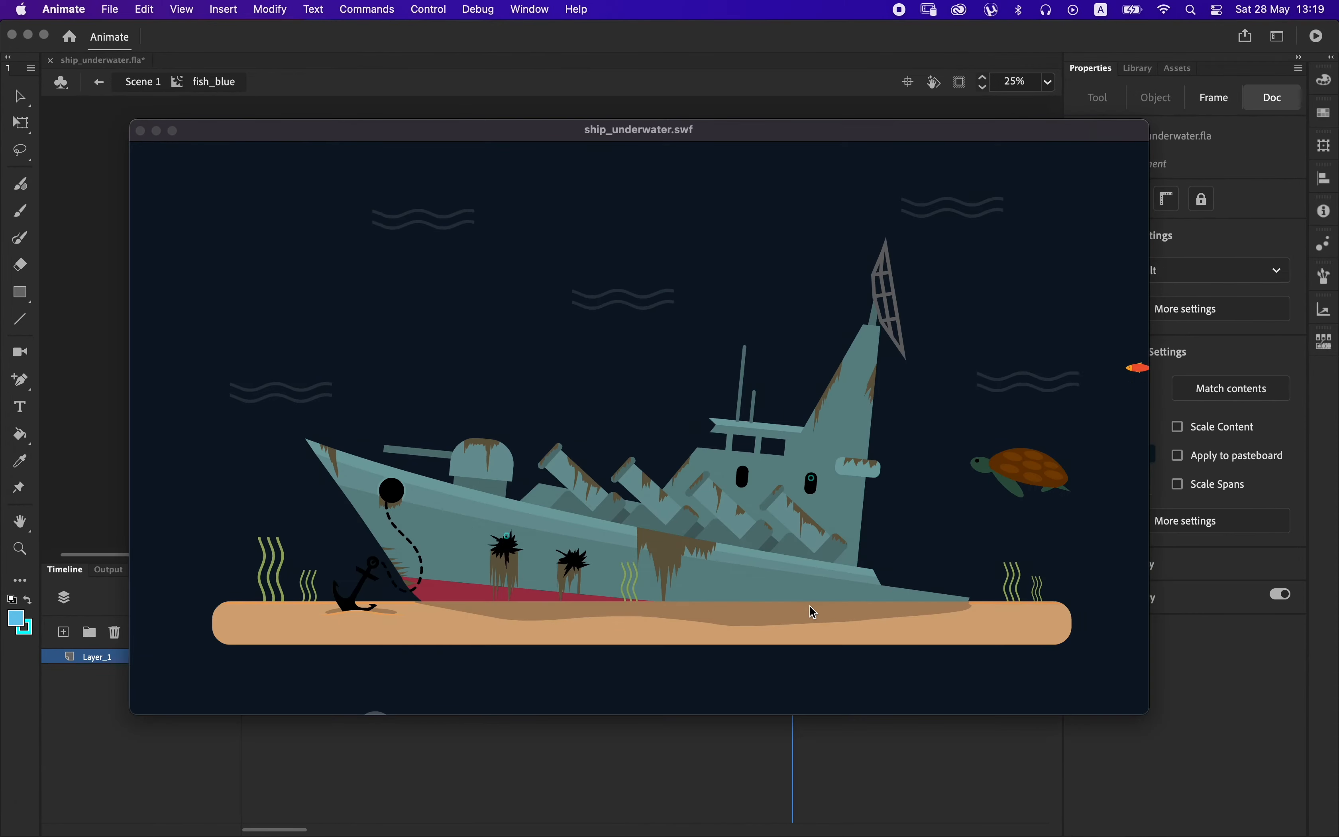
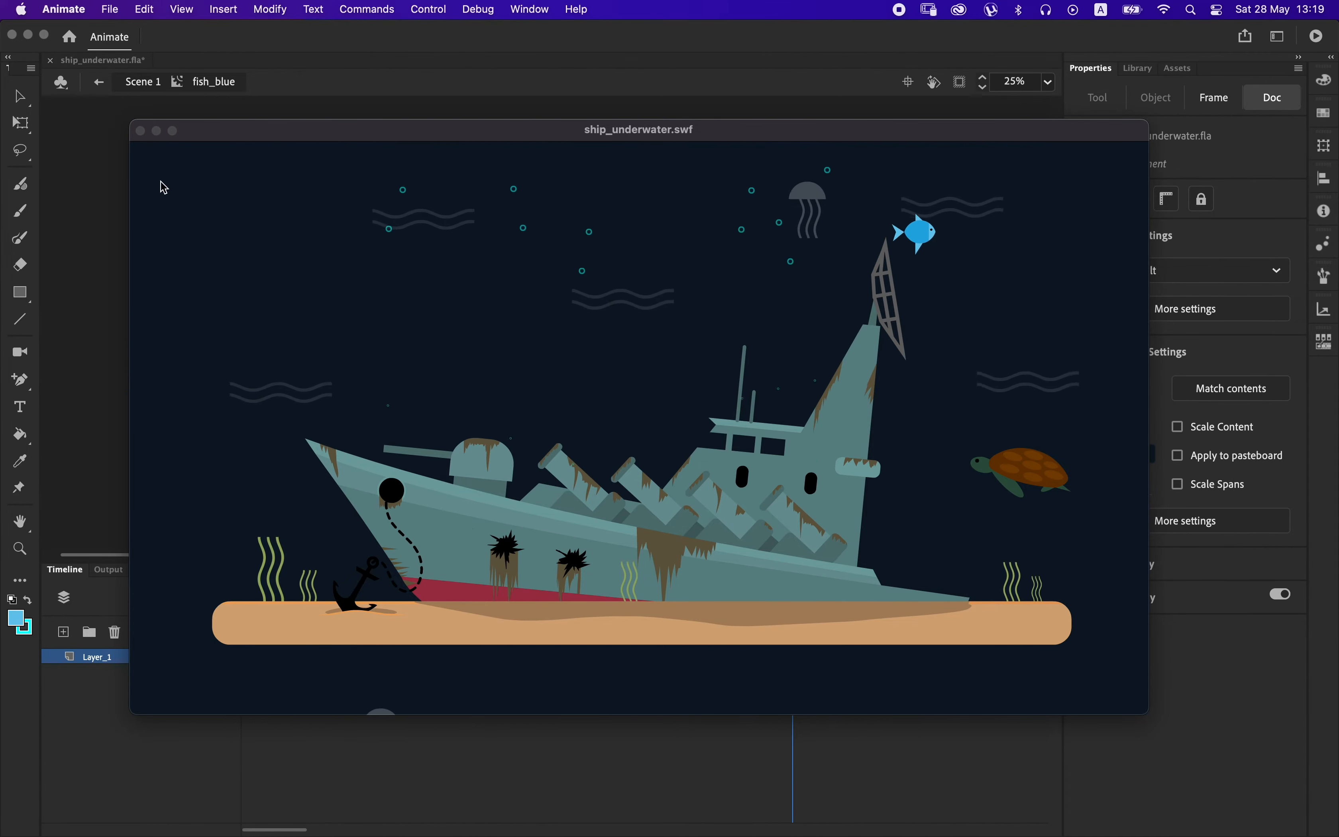
Close the test movie, return to Scene 1 and open the turtle clip for editing.
left_click(140, 131)
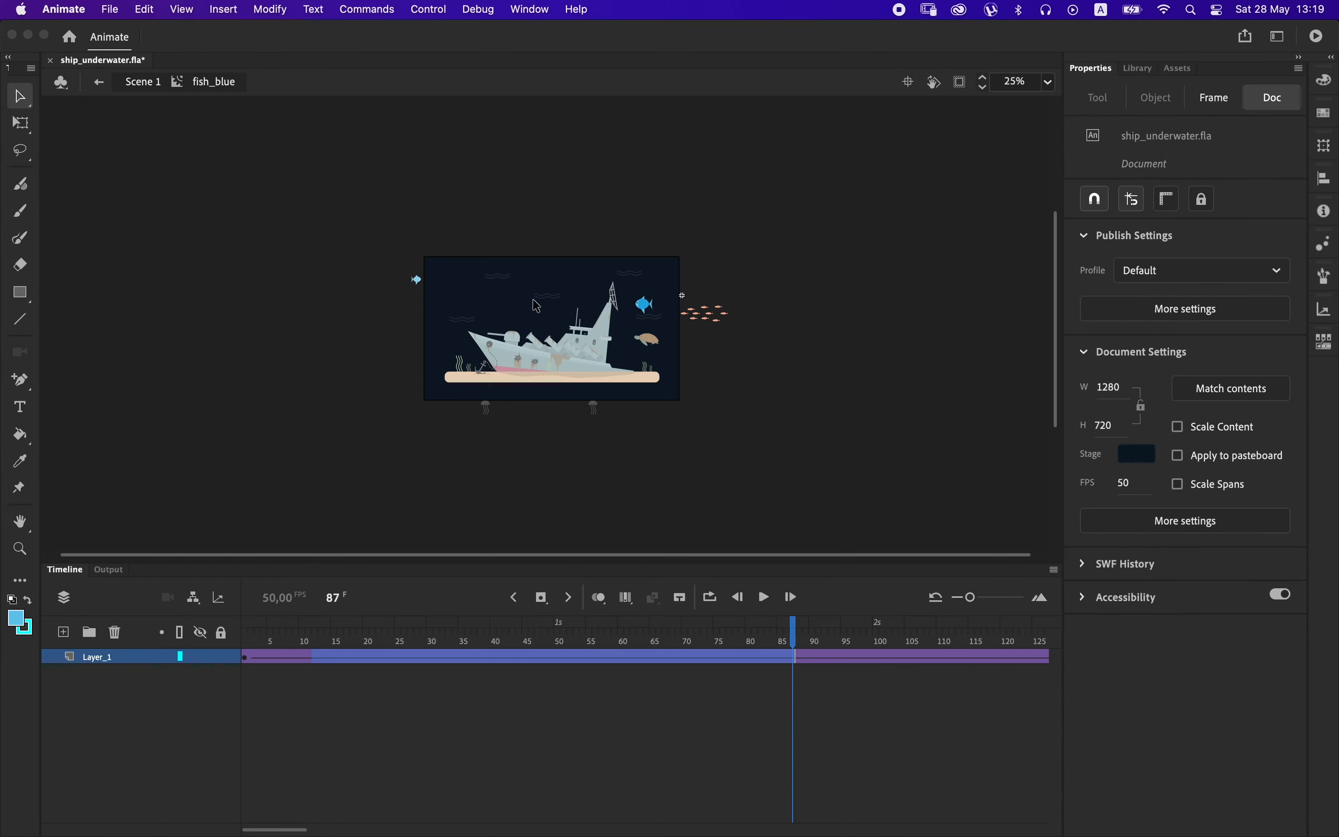
double_click(745, 467)
left_click_drag(685, 654, 539, 634)
left_click(629, 461)
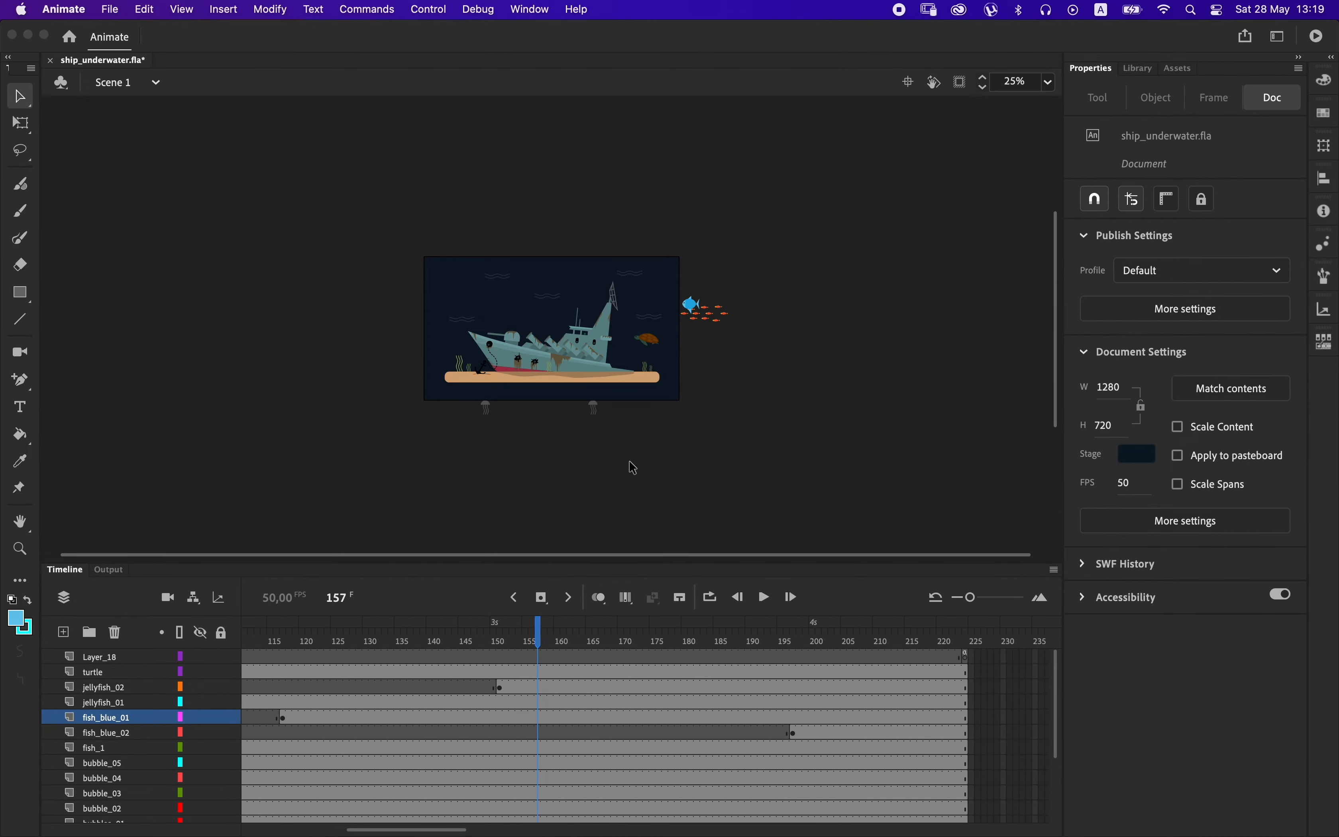
left_click(647, 342)
key("super+equal")
key("super+equal")
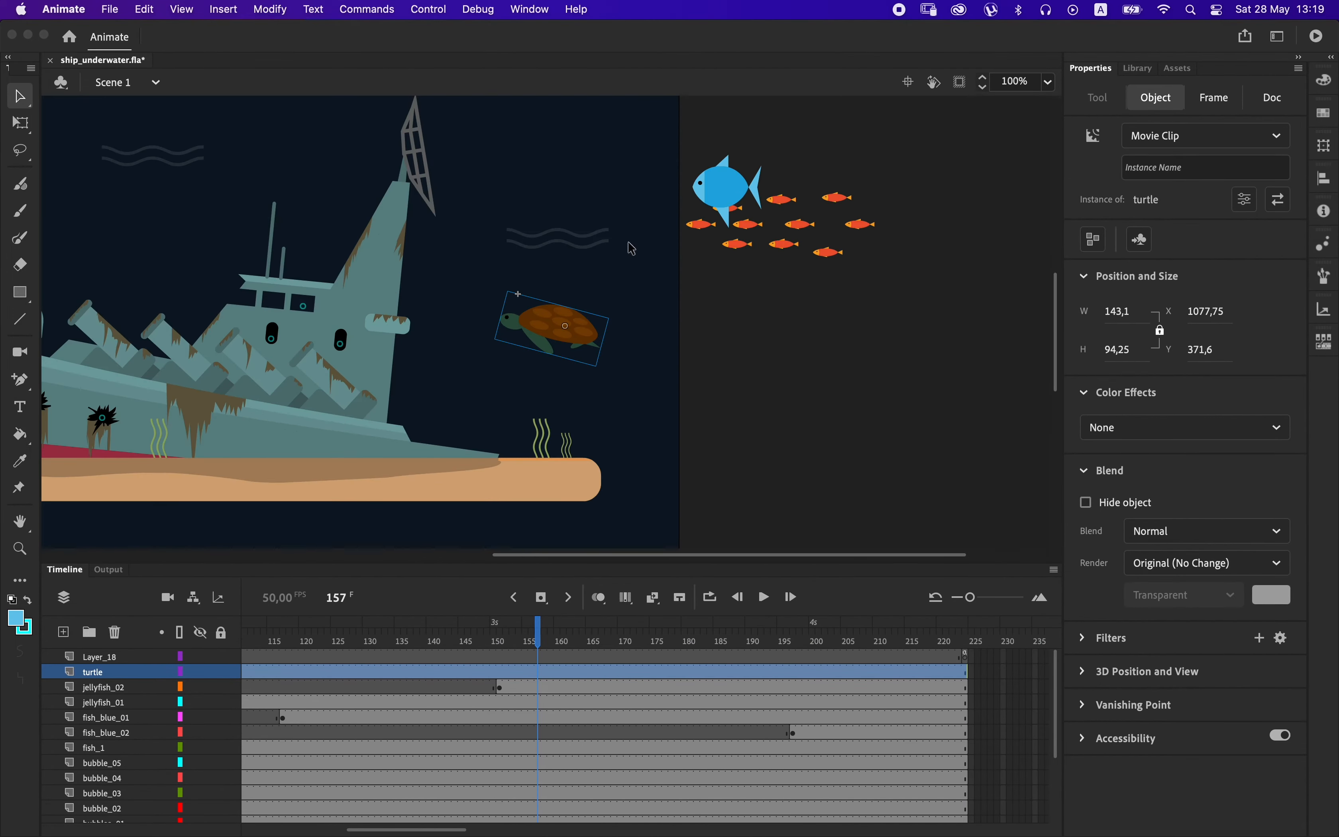
double_click(570, 329)
left_click(559, 347)
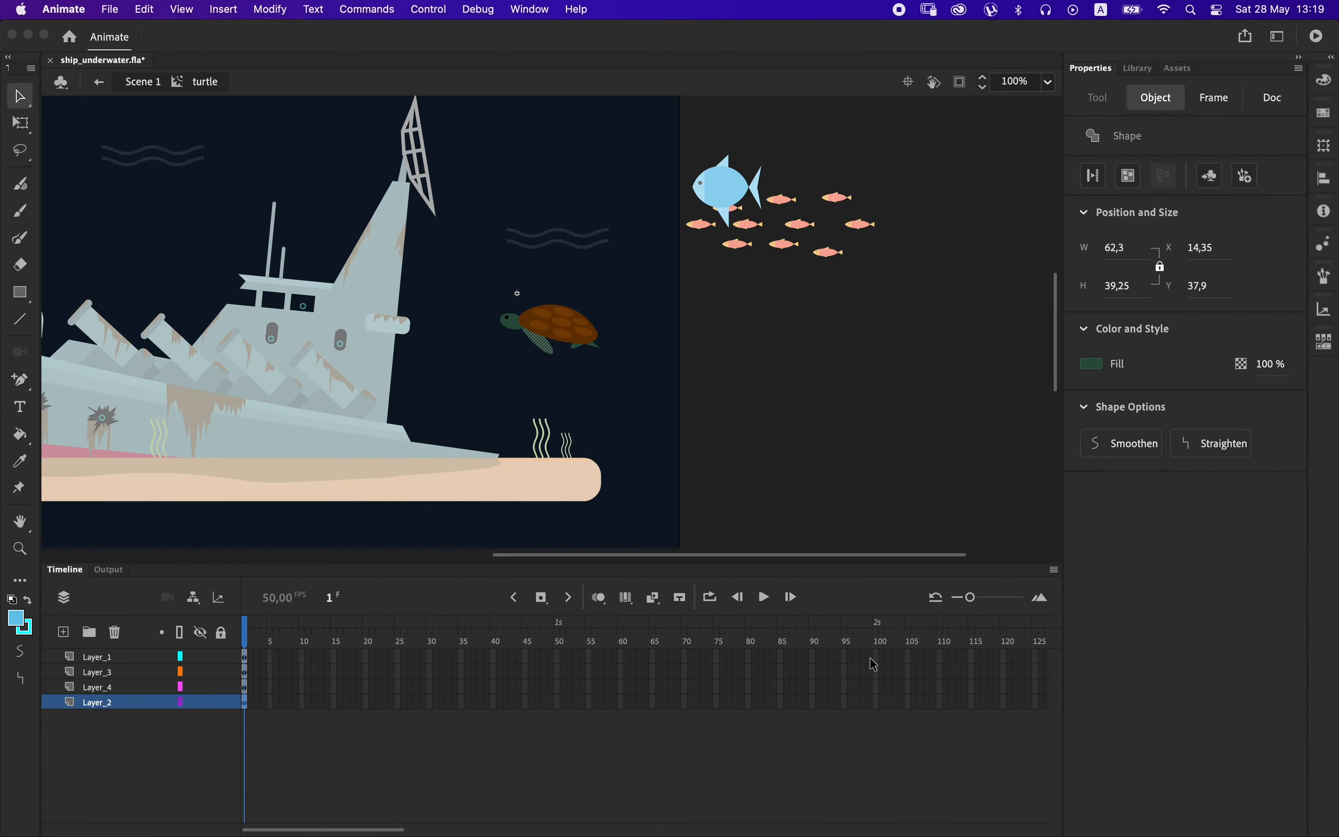
Extend all four layers of the turtle clip to frame 100 and select the front flipper.
left_click_drag(874, 659, 875, 708)
key("F5")
left_click(758, 403)
left_click(568, 358)
right_click(488, 700)
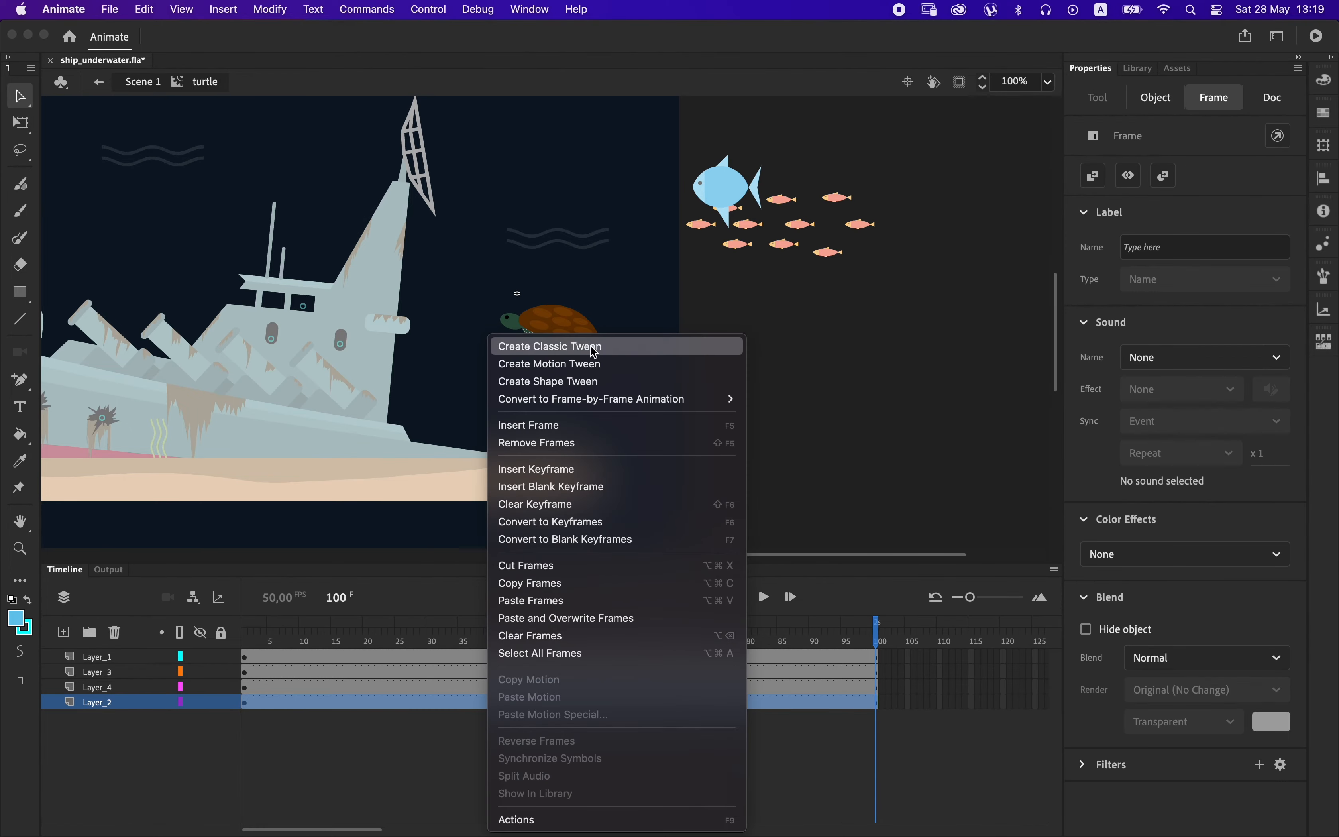
left_click(590, 381)
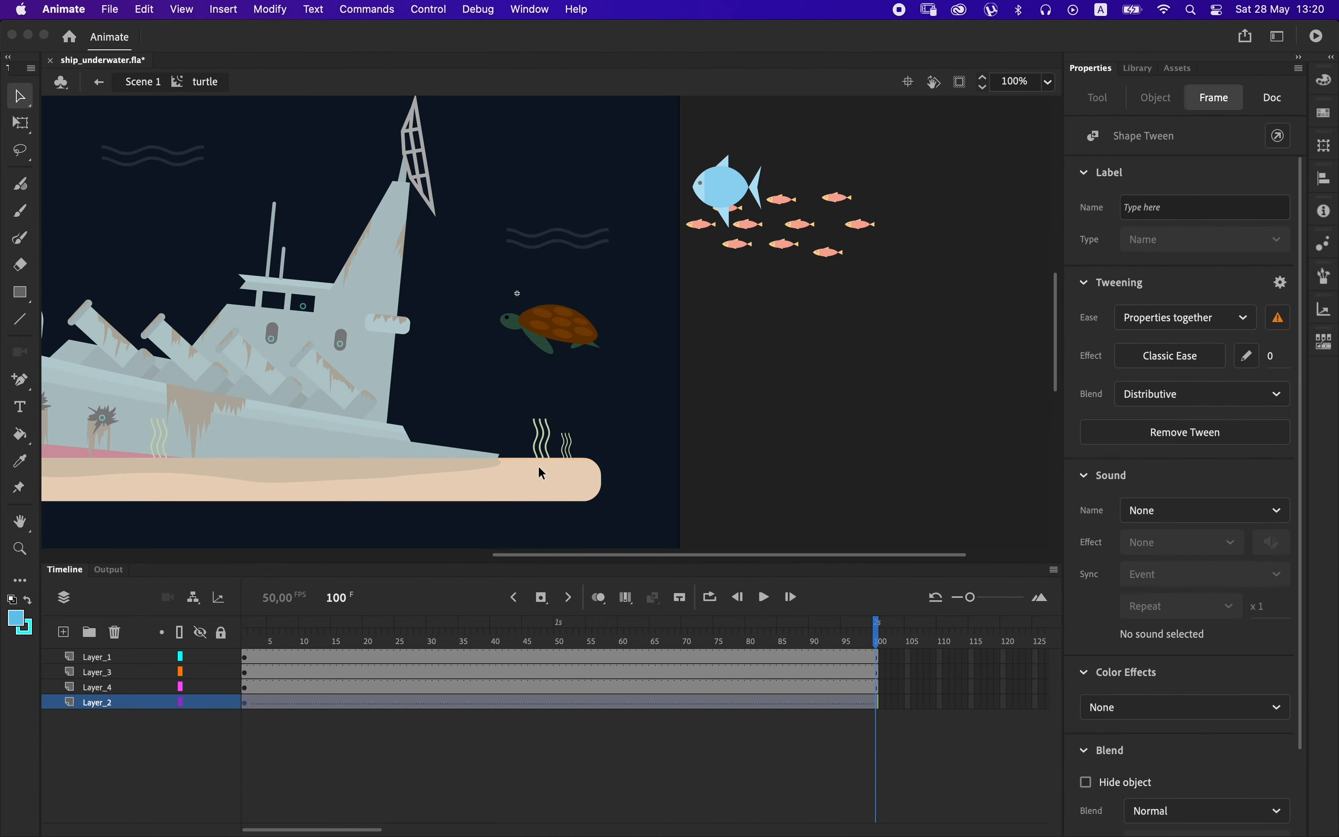
key("super+z")
Create a classic tween on the front flipper's Layer_2 and place the flipper's transformation point at the shoulder.
right_click(488, 711)
left_click(487, 339)
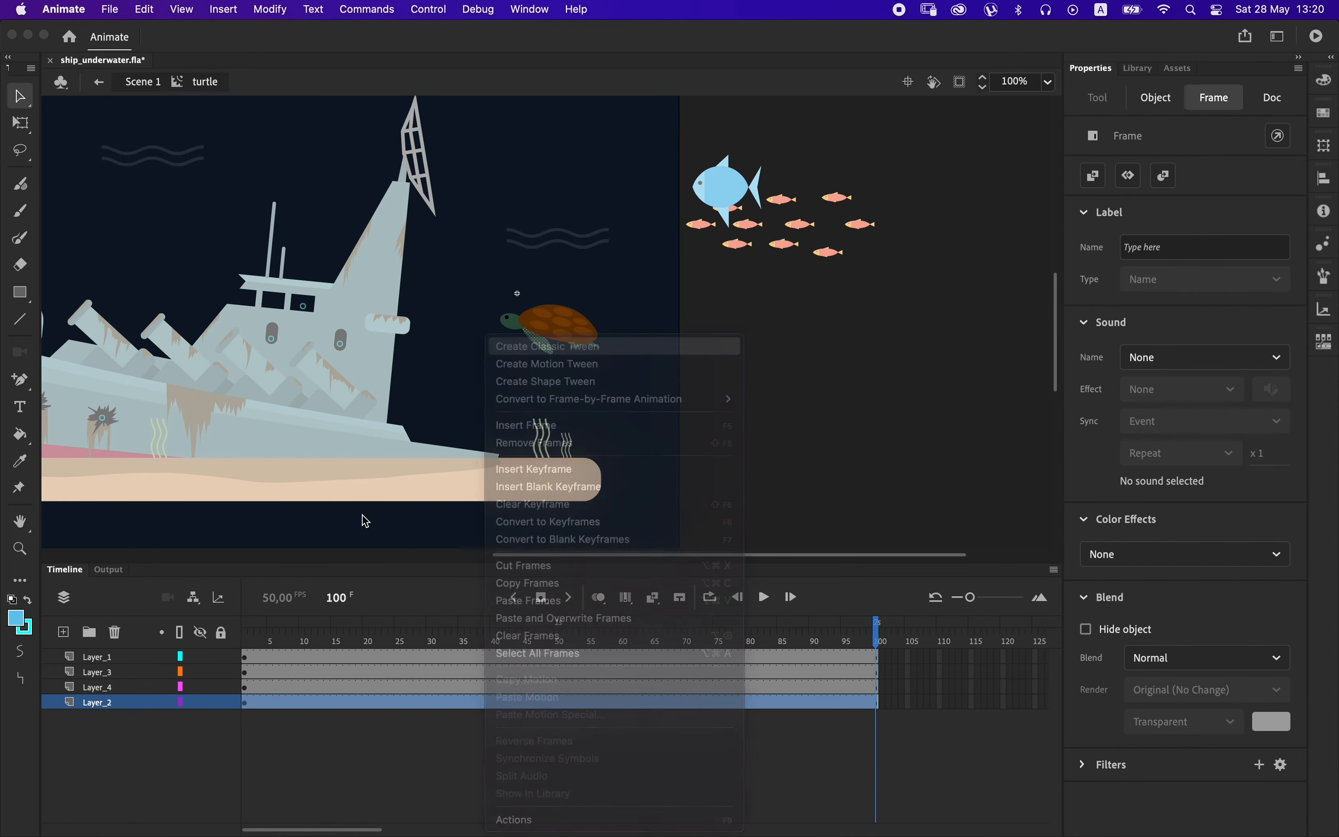
left_click(21, 123)
left_click(555, 352)
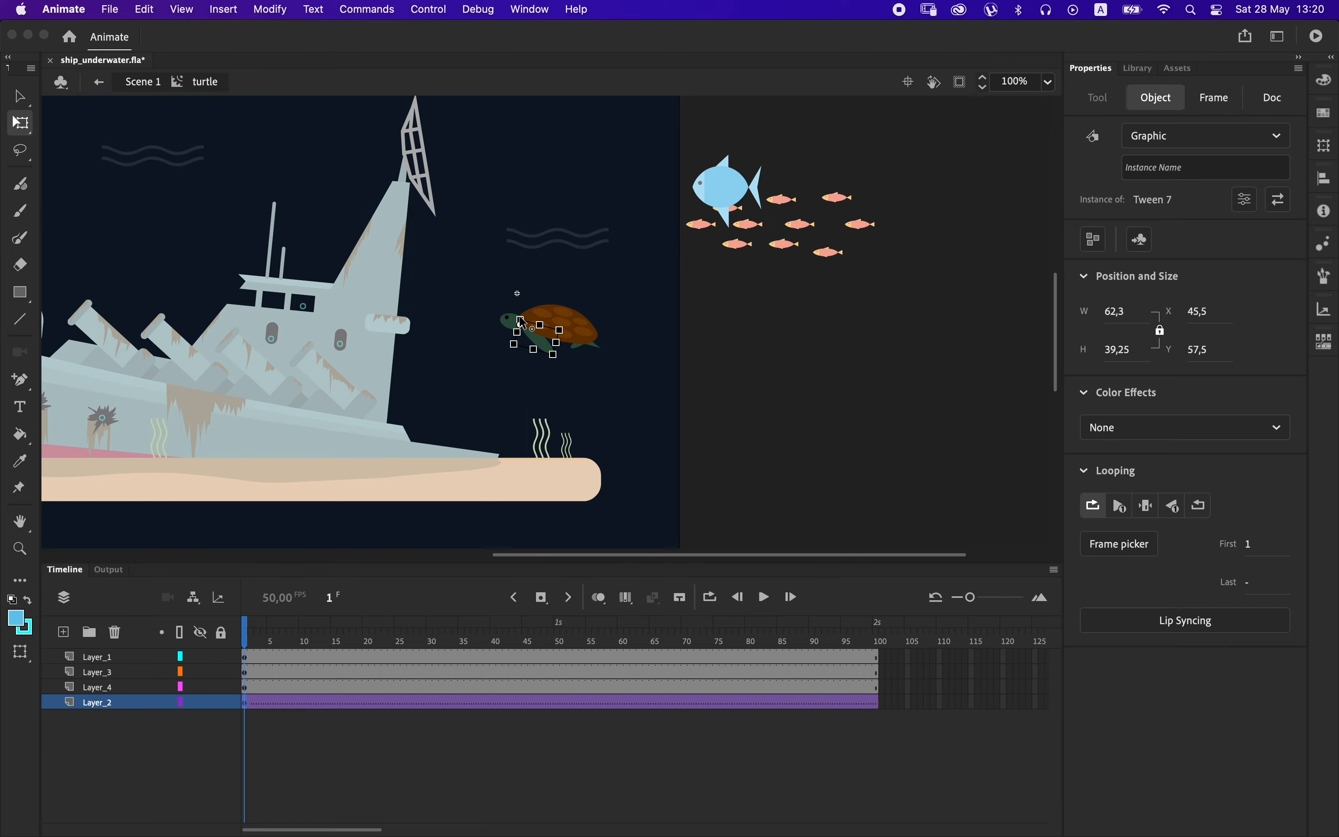
Insert keyframes at frames 33 and 100 on the front flipper's Layer_2.
left_click(449, 704)
key("F6")
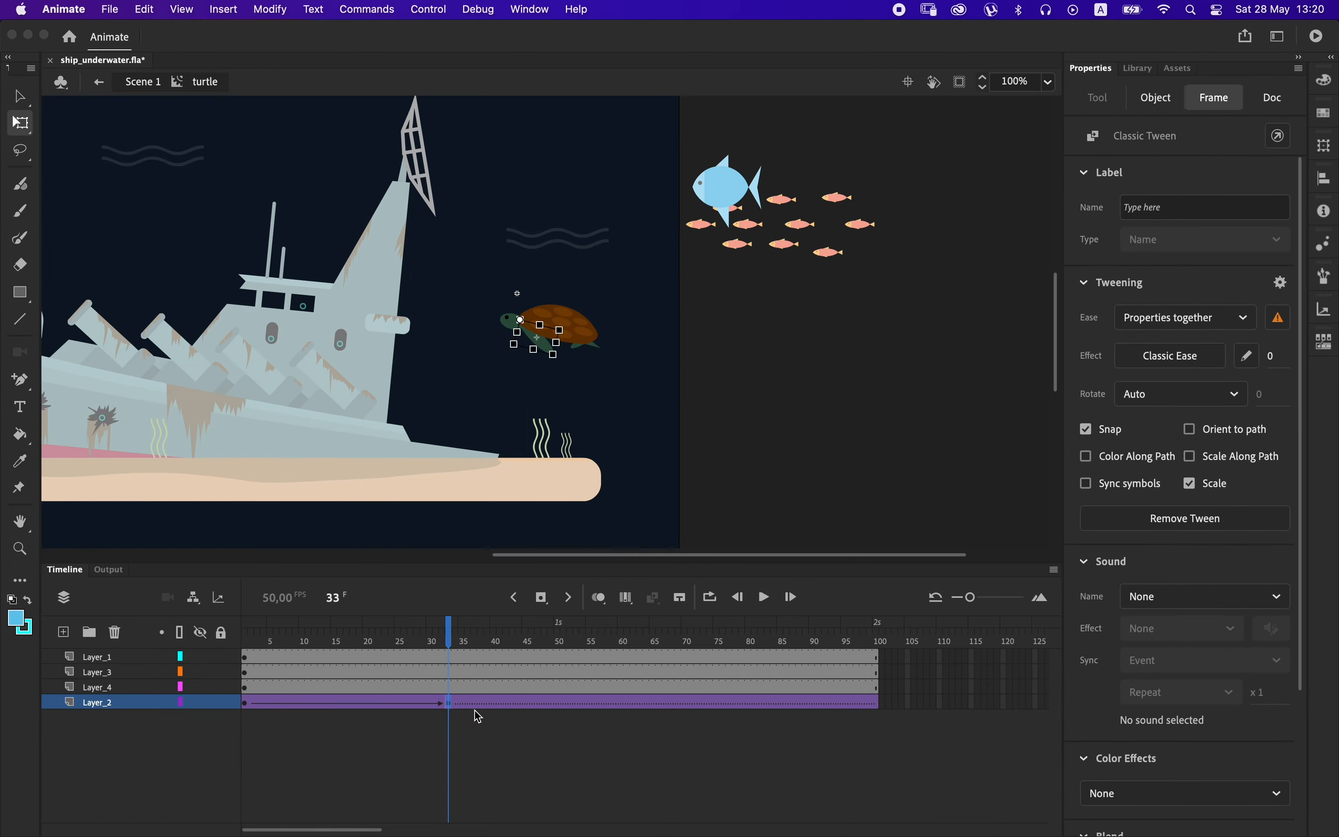
left_click(877, 703)
key("F6")
Rotate the front flipper up toward the shell at frame 33 and downward at frames 100 and 1, then preview the motion.
left_click(446, 704)
left_click(563, 361)
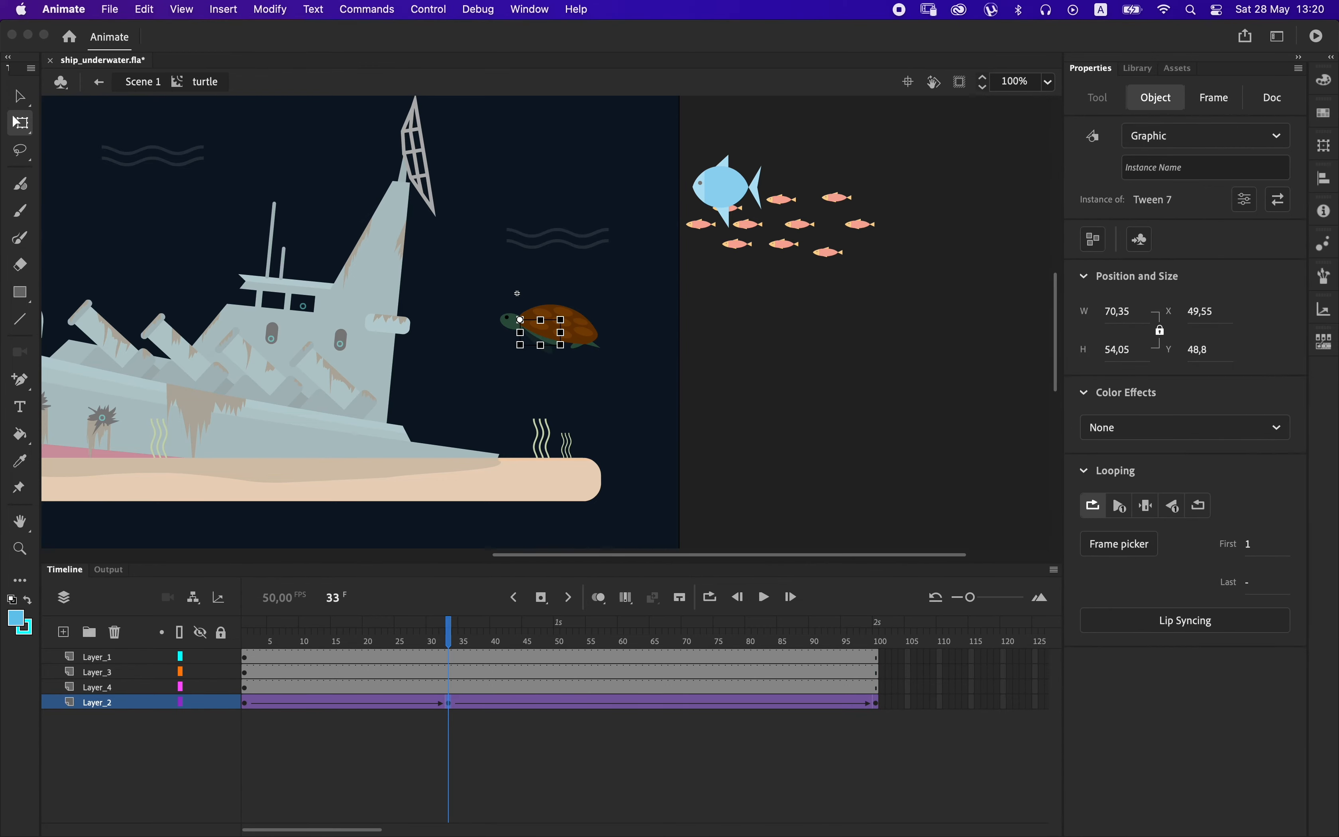
left_click(876, 702)
left_click_drag(558, 362, 544, 367)
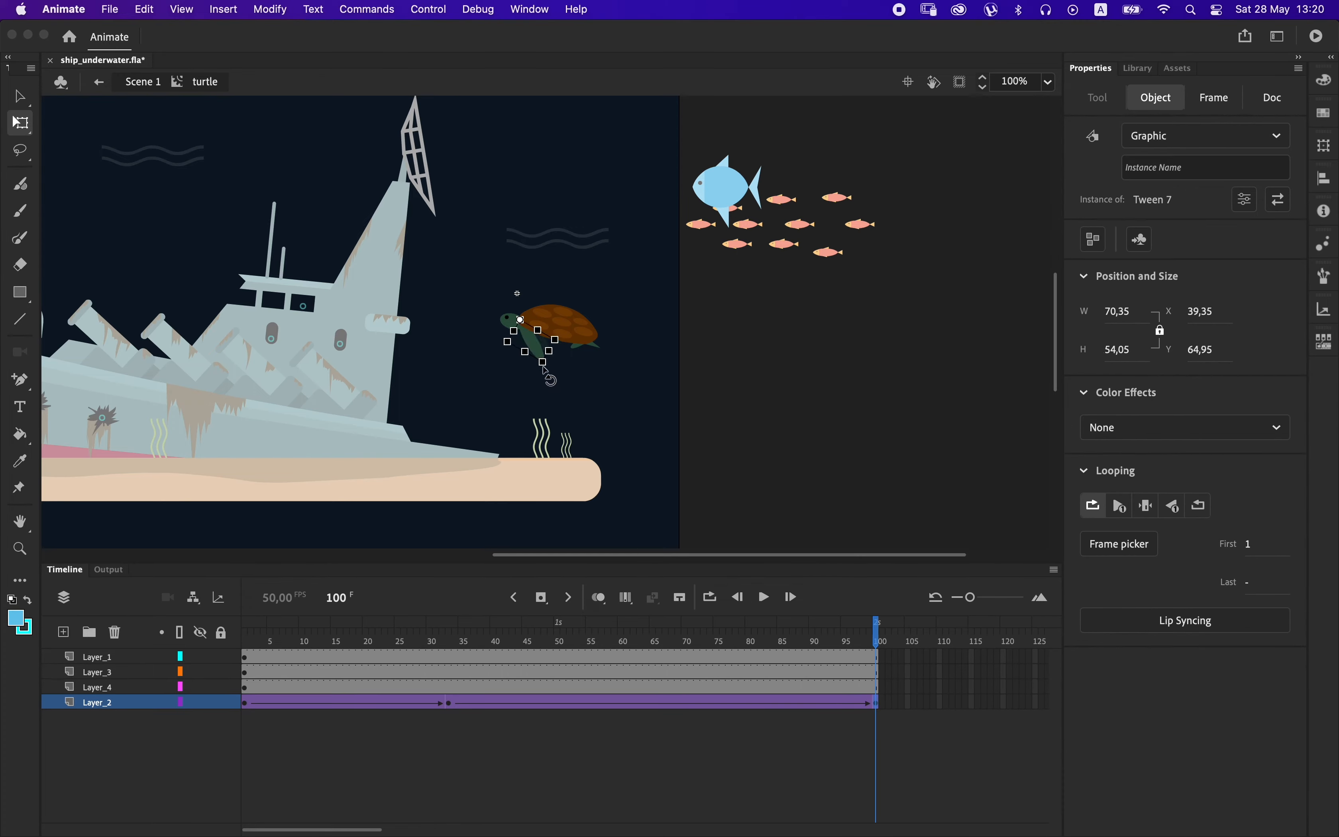
left_click_drag(430, 645, 202, 632)
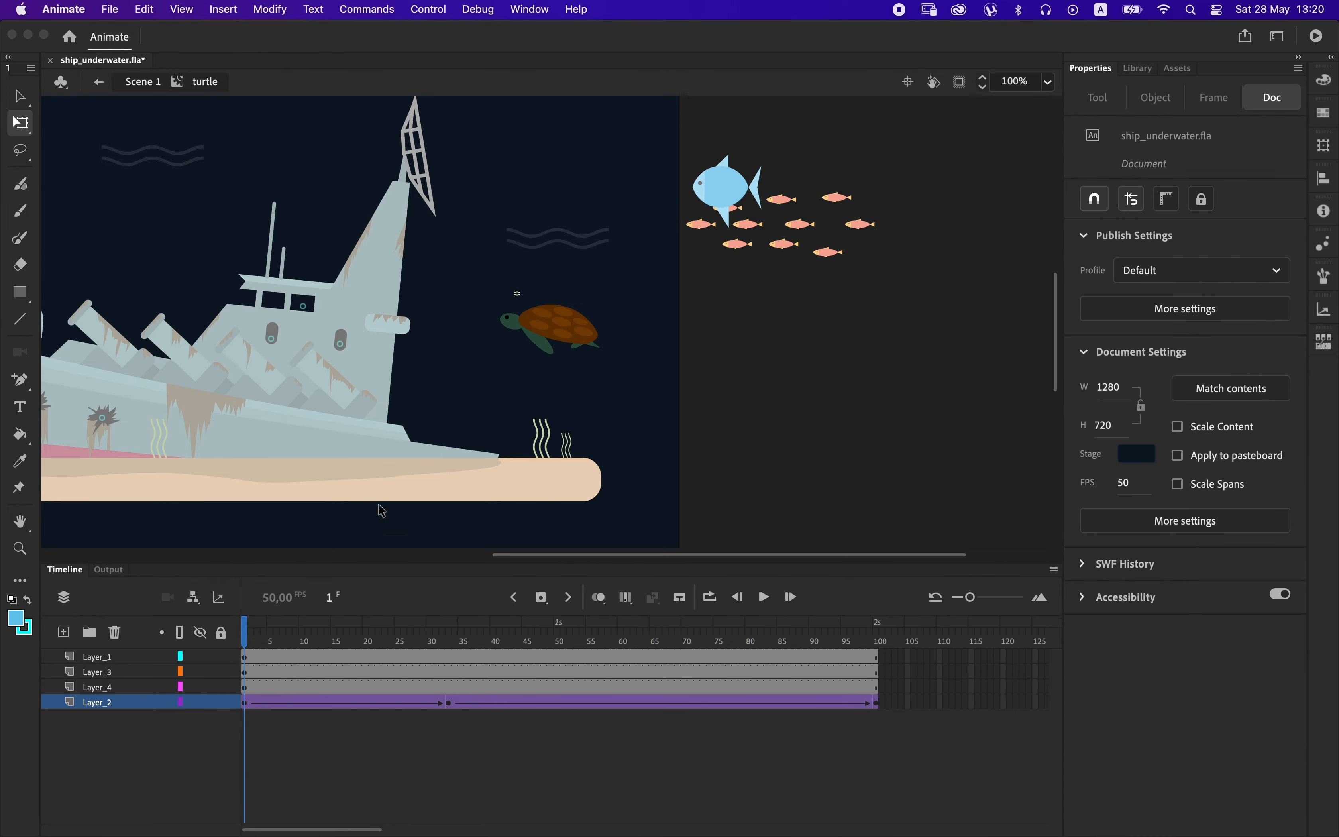
left_click(538, 362)
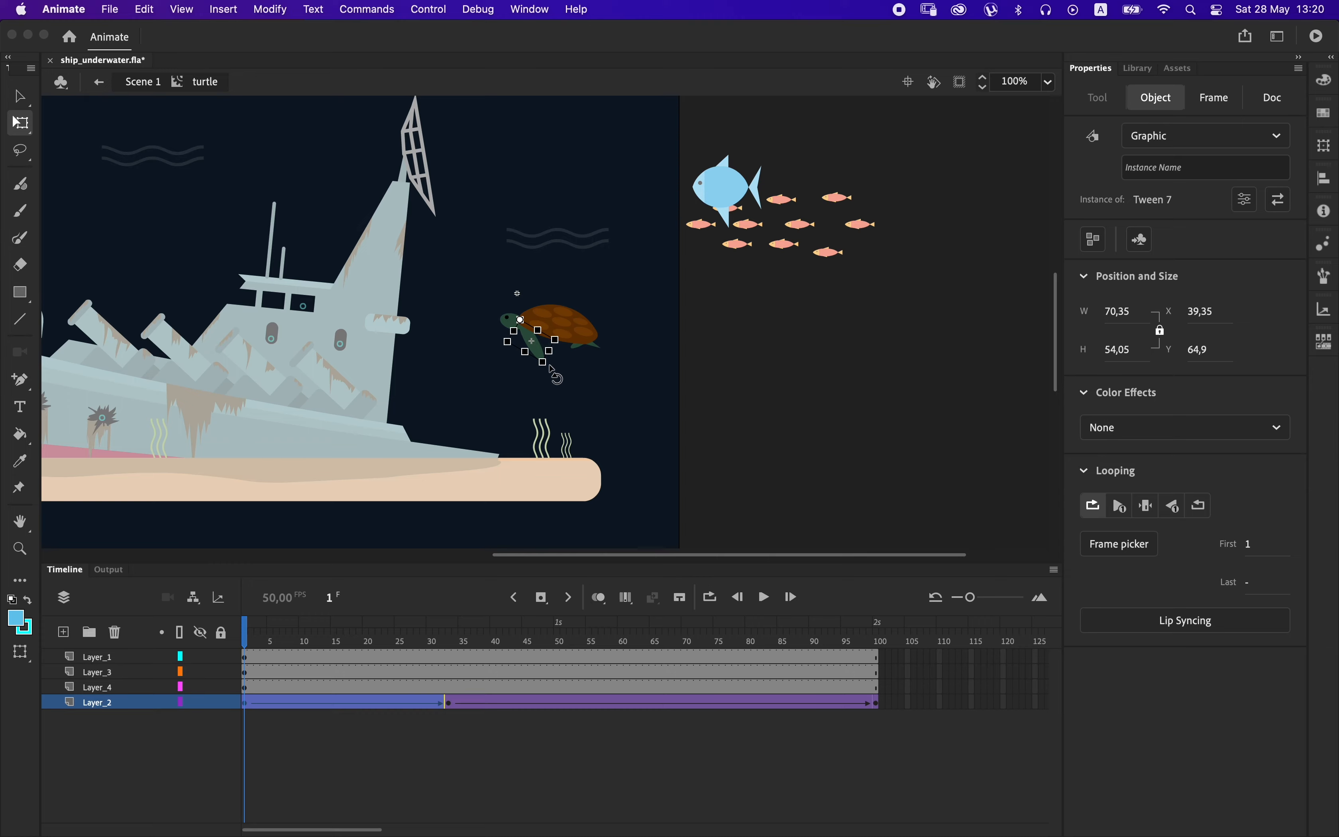
left_click_drag(260, 643, 880, 658)
Apply the Quad Ease-In-Out effect to both classic tweens of the front flipper and preview the motion.
left_click(685, 702)
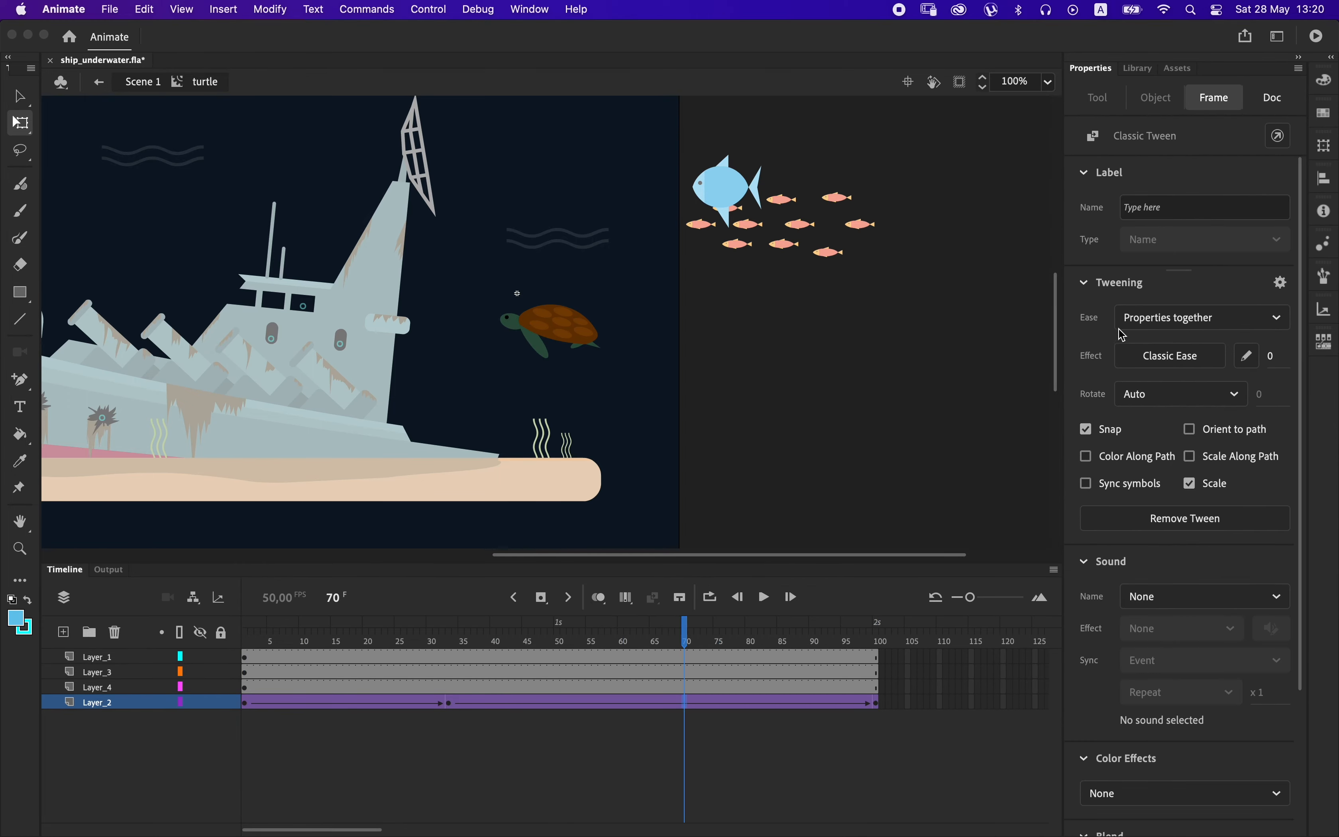
left_click(1171, 356)
left_click(815, 493)
double_click(888, 398)
left_click(358, 702)
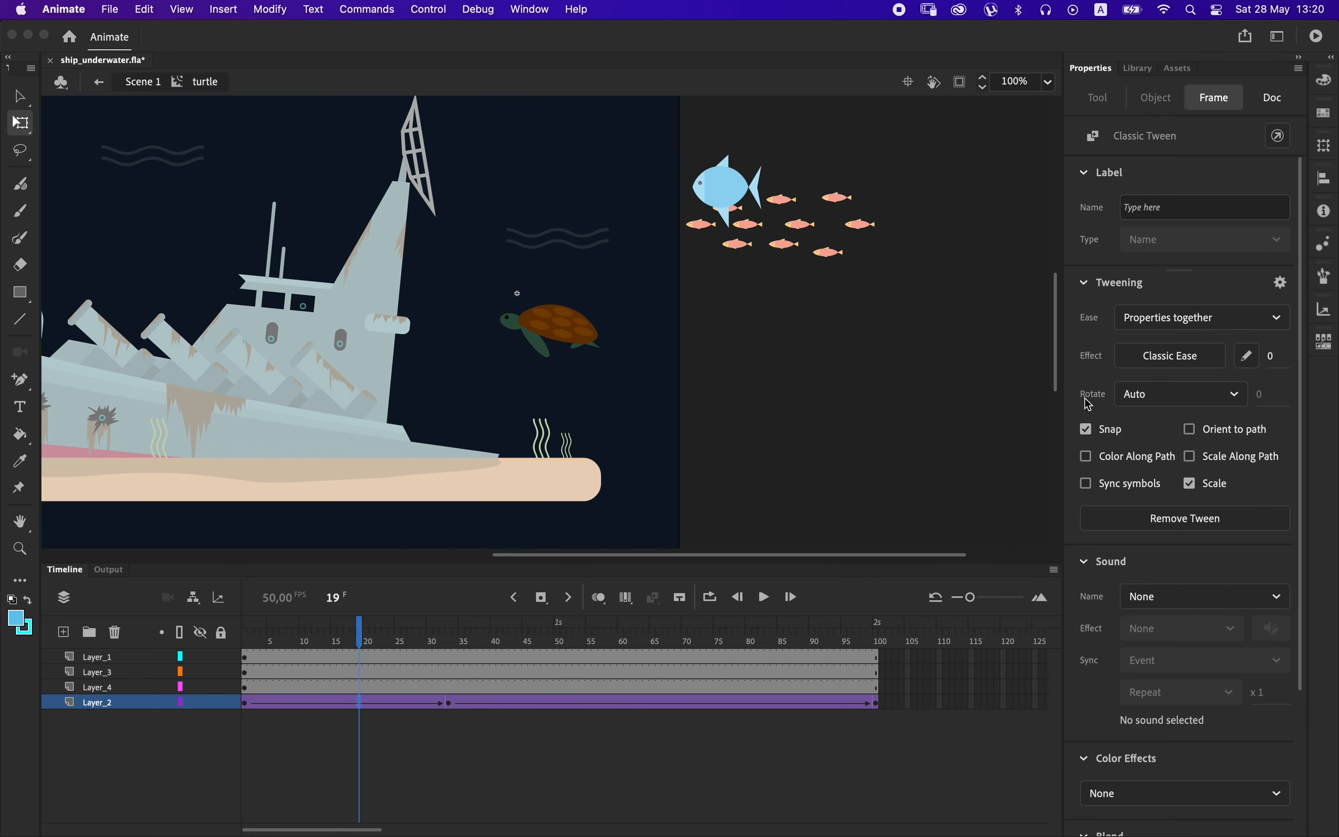
left_click(1155, 355)
left_click(815, 493)
double_click(899, 406)
left_click_drag(350, 644, 413, 631)
Create a classic tween on the rear flipper's Layer_3 with keyframes at frames 33 and 100.
left_click(451, 689)
left_click(452, 672)
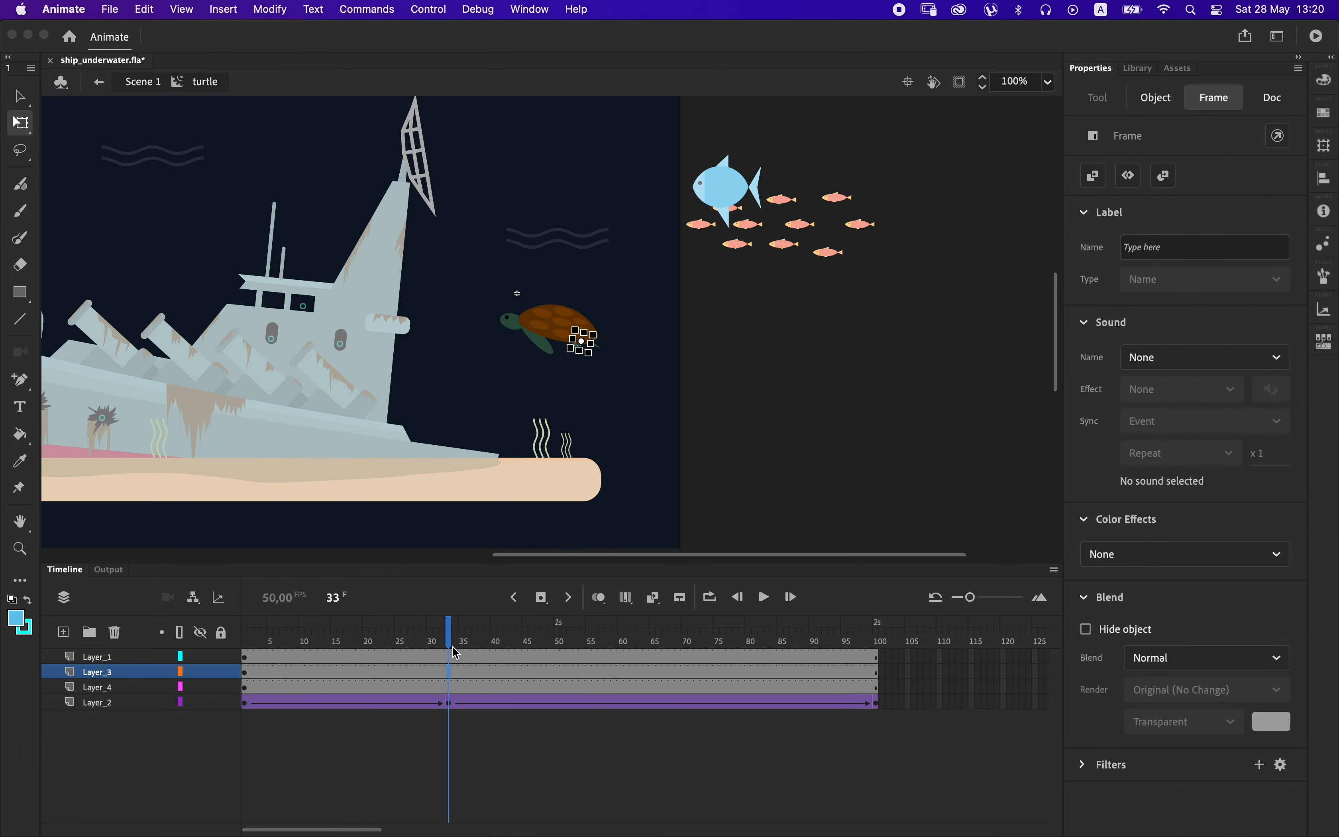
right_click(461, 674)
left_click(532, 344)
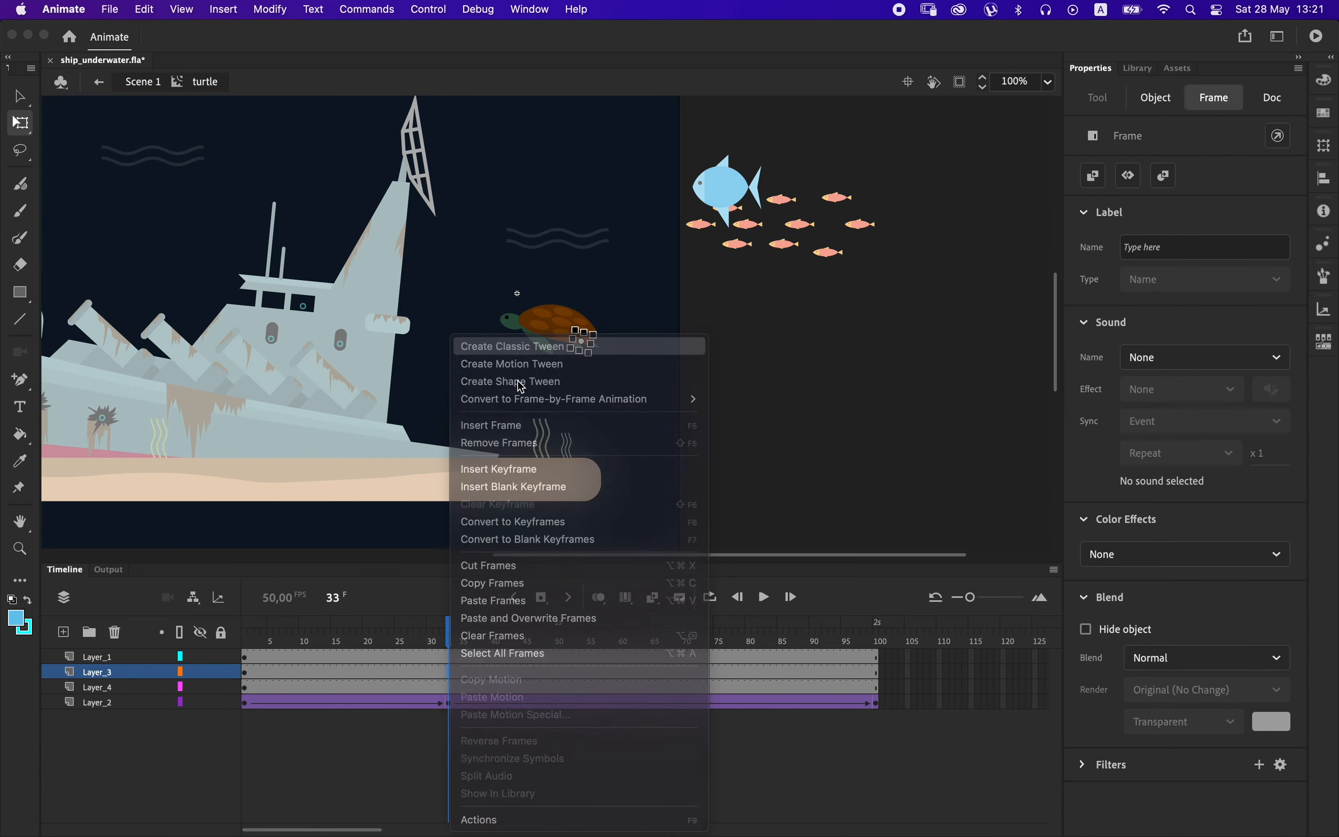
key("F6")
left_click(876, 673)
key("F6")
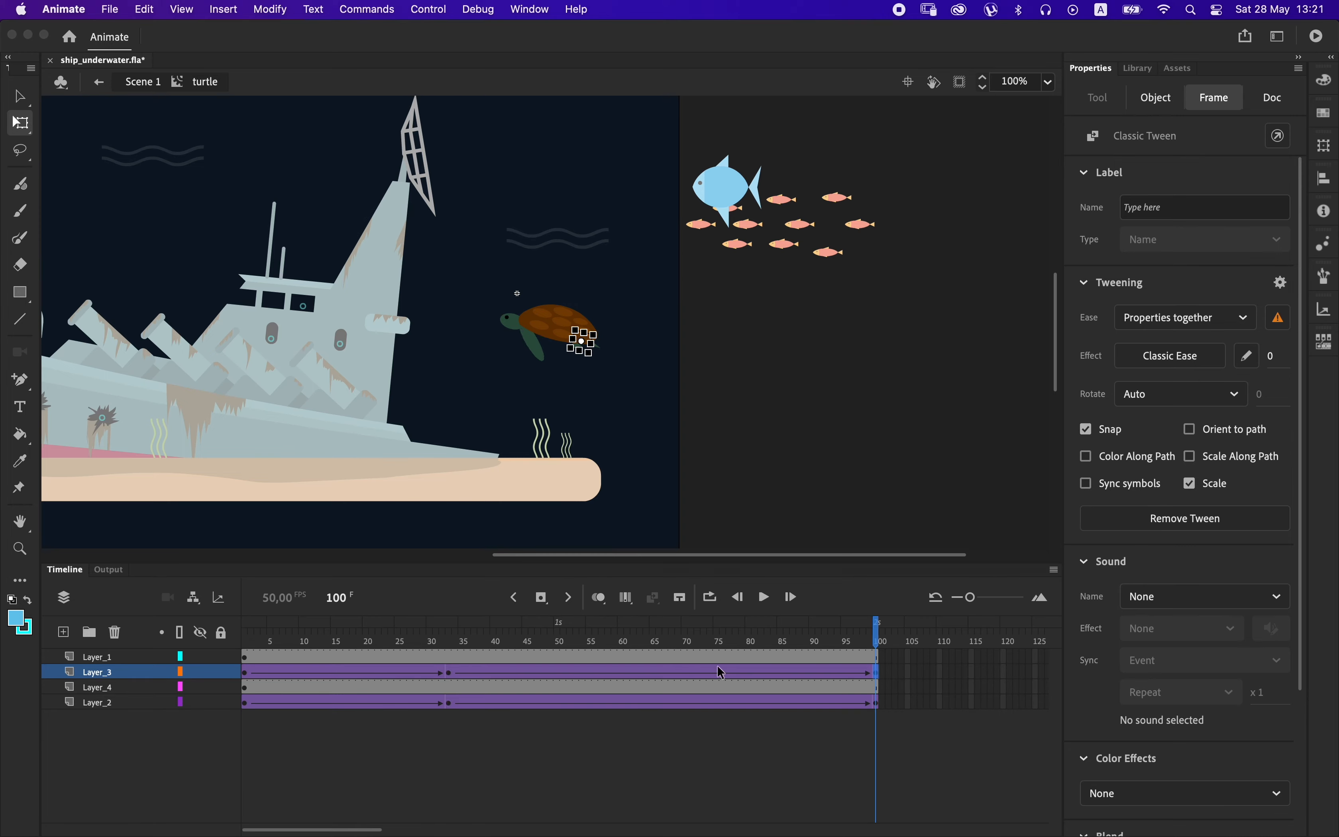
Apply the Quad Ease-In-Out effect to both classic tweens of the rear flipper's Layer_3.
left_click(672, 674)
left_click(1172, 355)
mouse_move(811, 499)
left_click(896, 388)
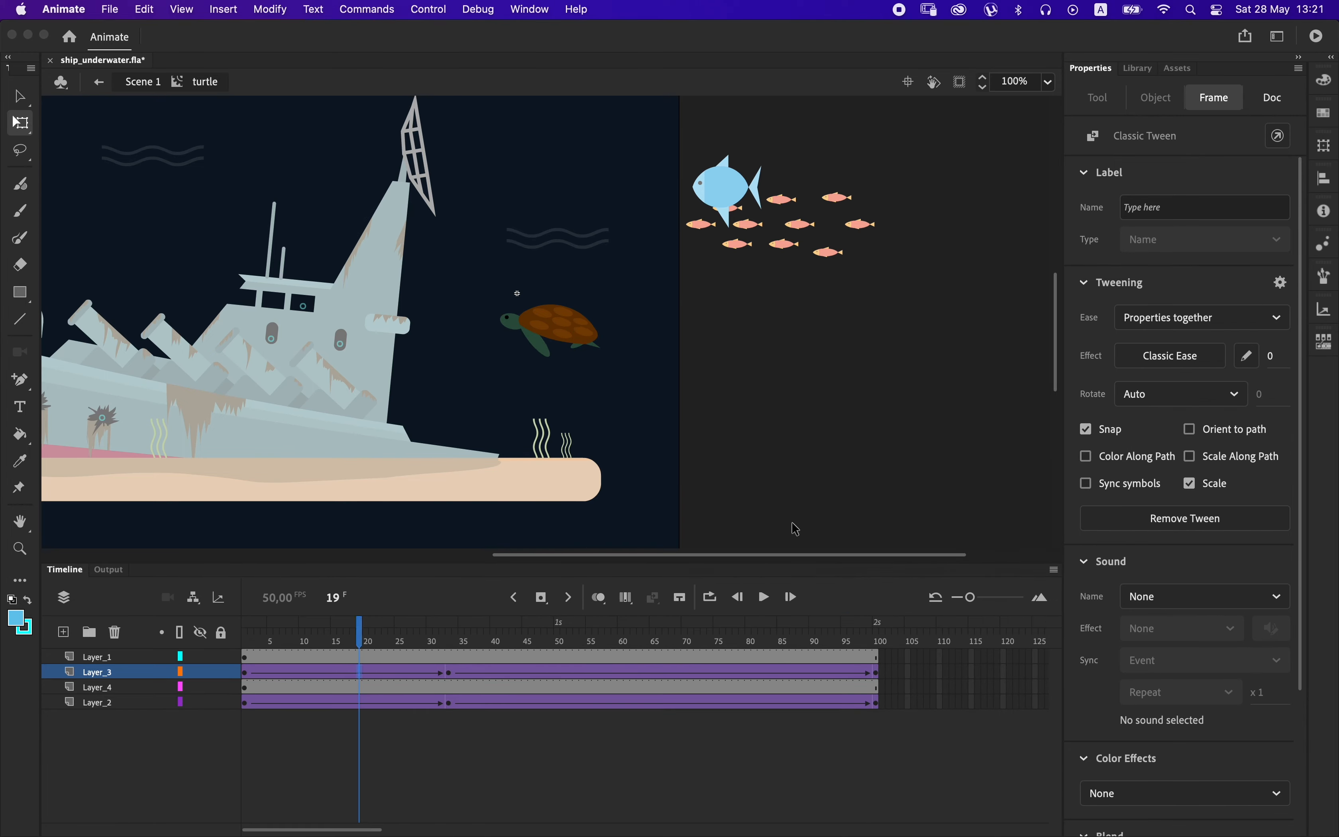
left_click(1129, 360)
mouse_move(804, 499)
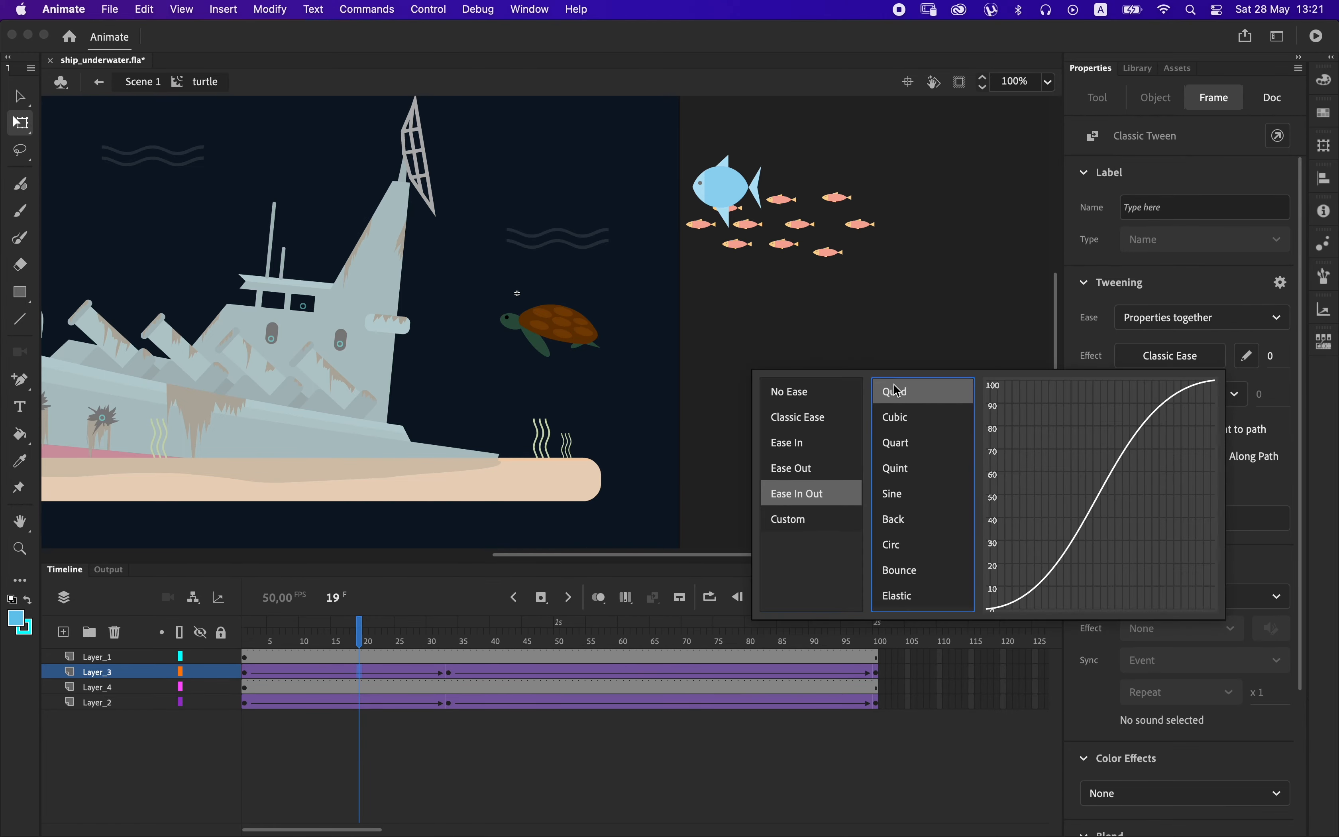
left_click(896, 392)
Rotate the turtle's rear flipper downward at frame 33 and up toward the shell at frame 1.
left_click(454, 680)
scroll(597, 360, "up", 4)
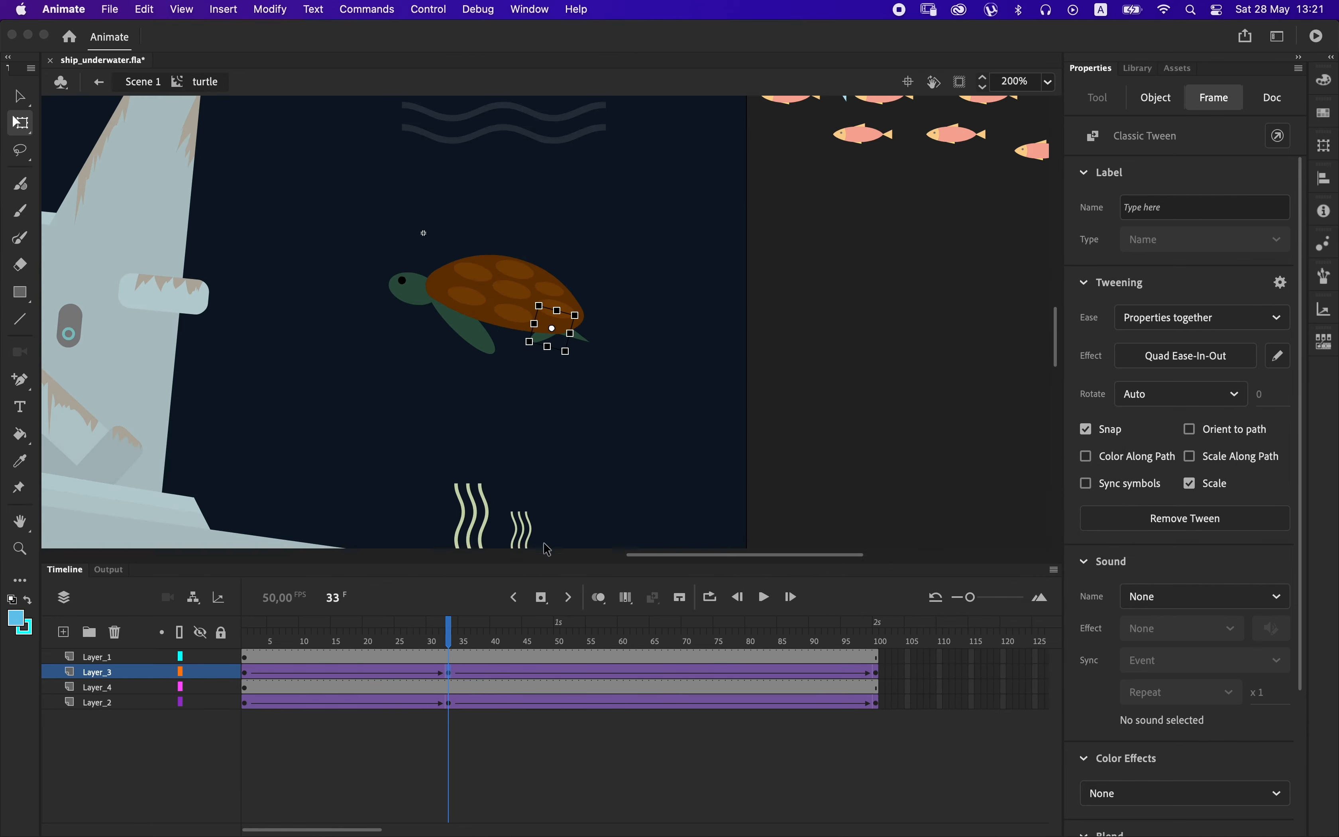
left_click_drag(593, 387, 606, 392)
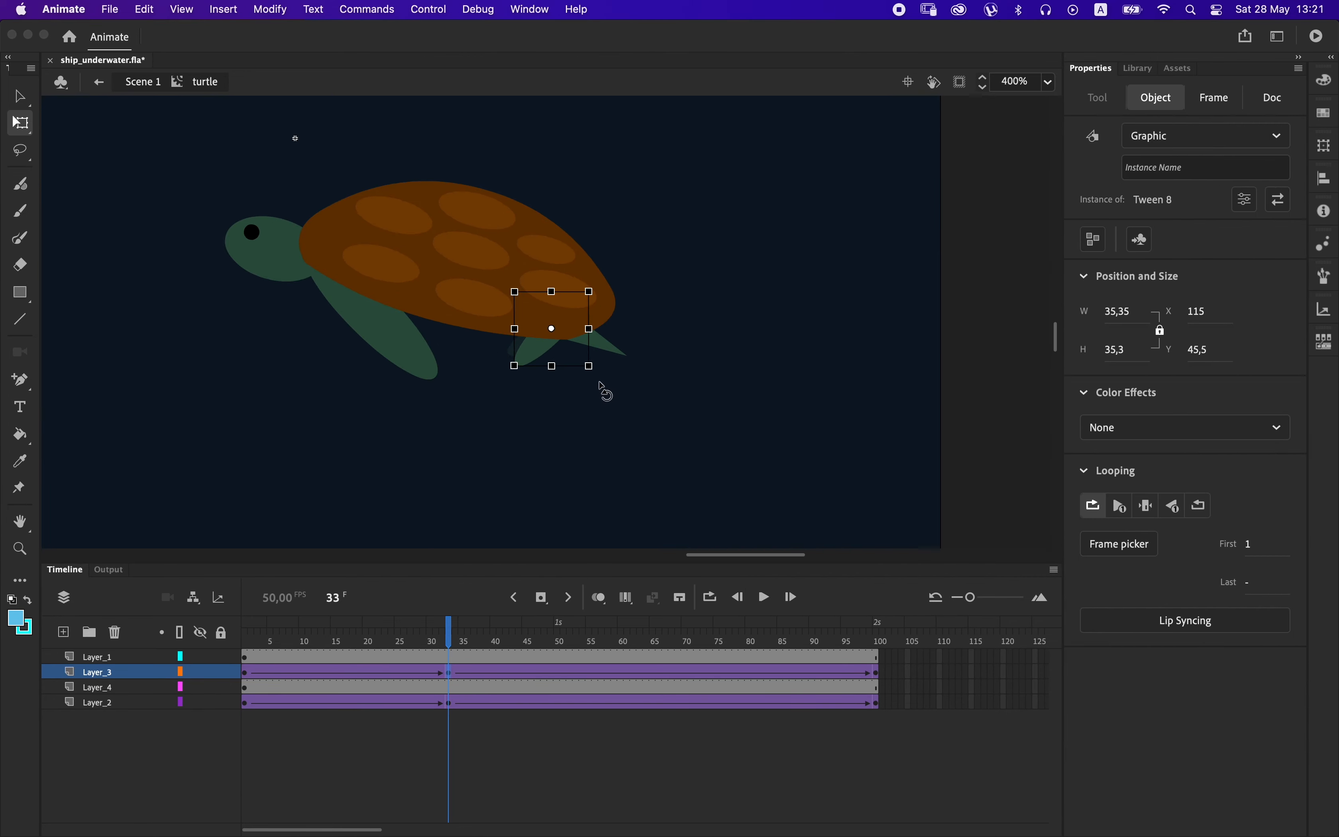
left_click_drag(449, 643, 244, 609)
left_click_drag(268, 360, 574, 387)
left_click(874, 315)
left_click(552, 366)
Copy Layer_3's first keyframe and paste it at frame 100 so the rear flipper's motion loops.
left_click(249, 674)
right_click(250, 674)
left_click(288, 585)
right_click(880, 684)
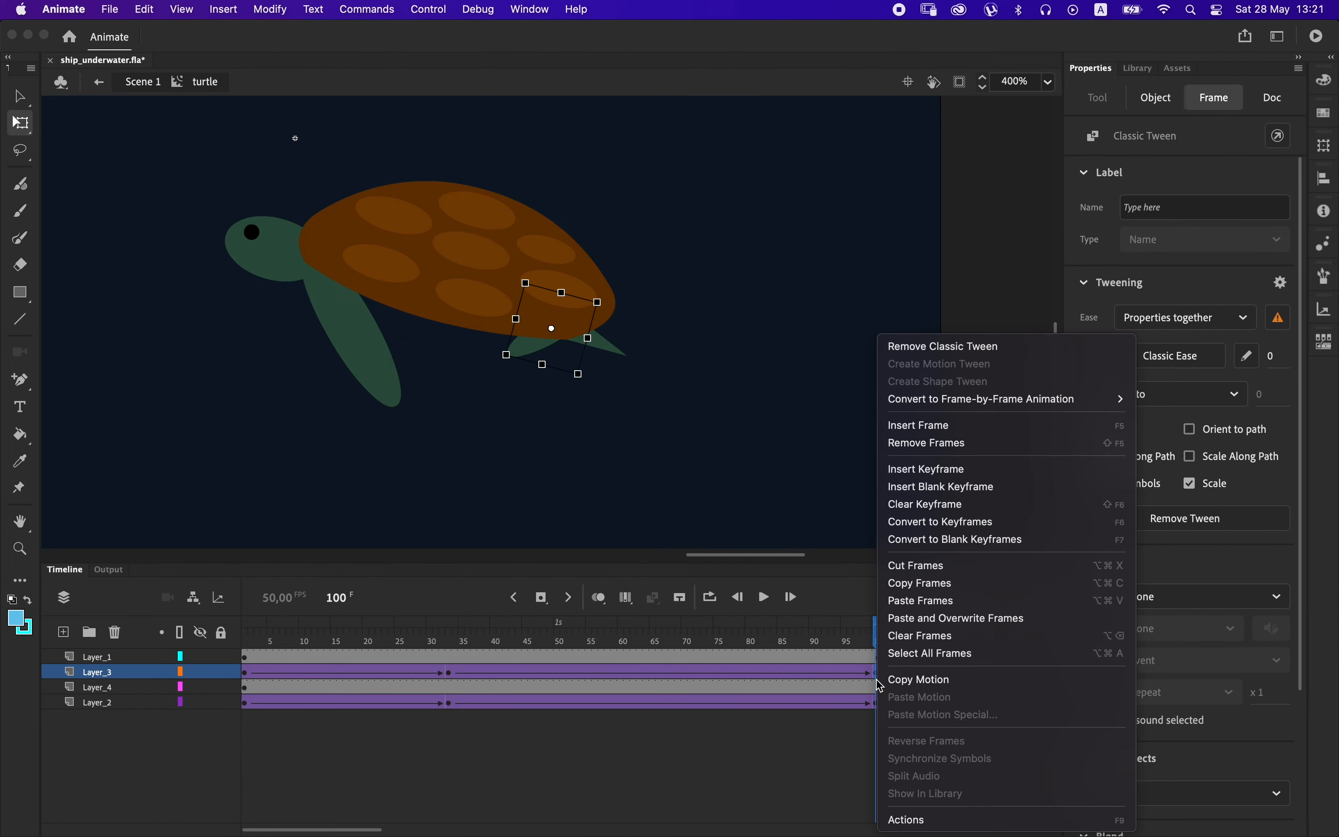
left_click(922, 600)
Return to Scene 1 and convert the turtle into a movie clip symbol named turtle_anim.
double_click(984, 425)
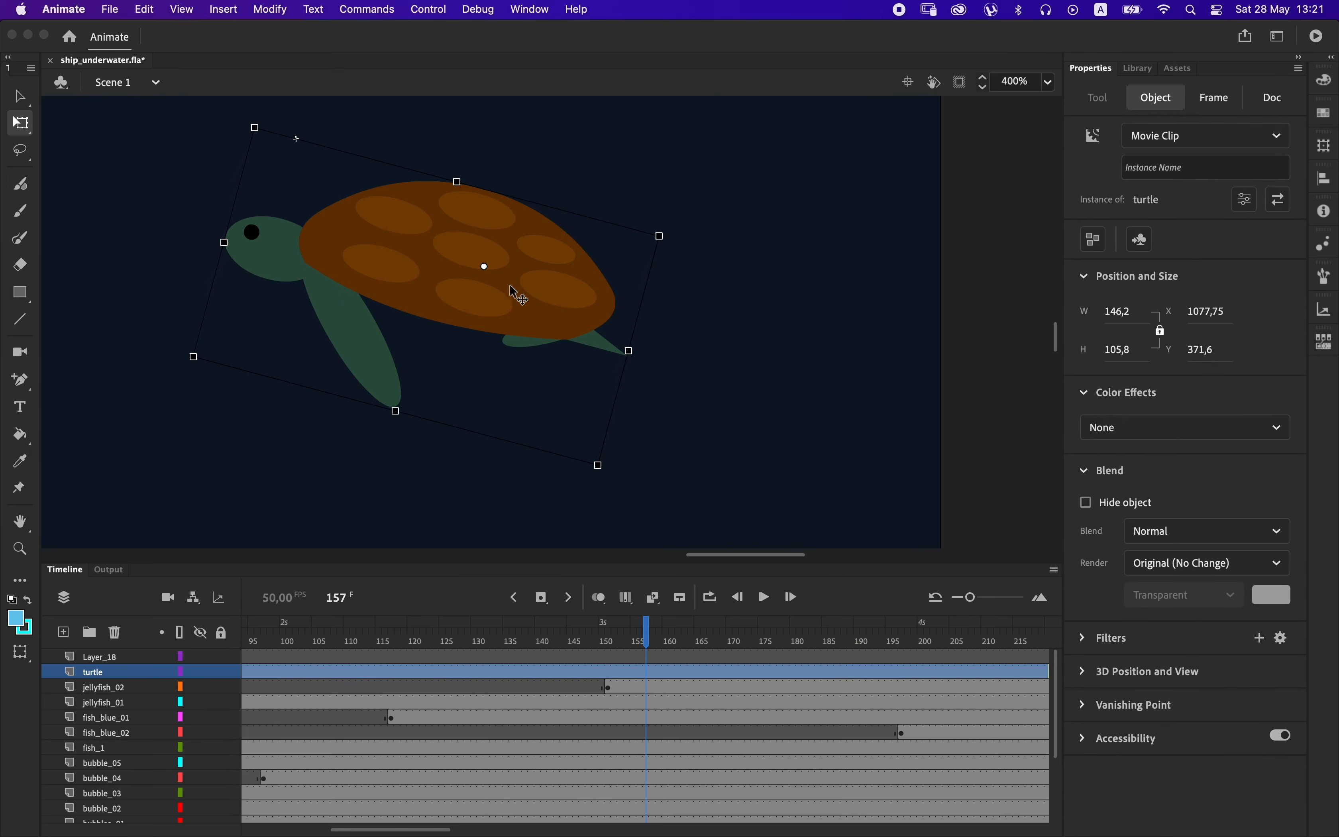
double_click(100, 671)
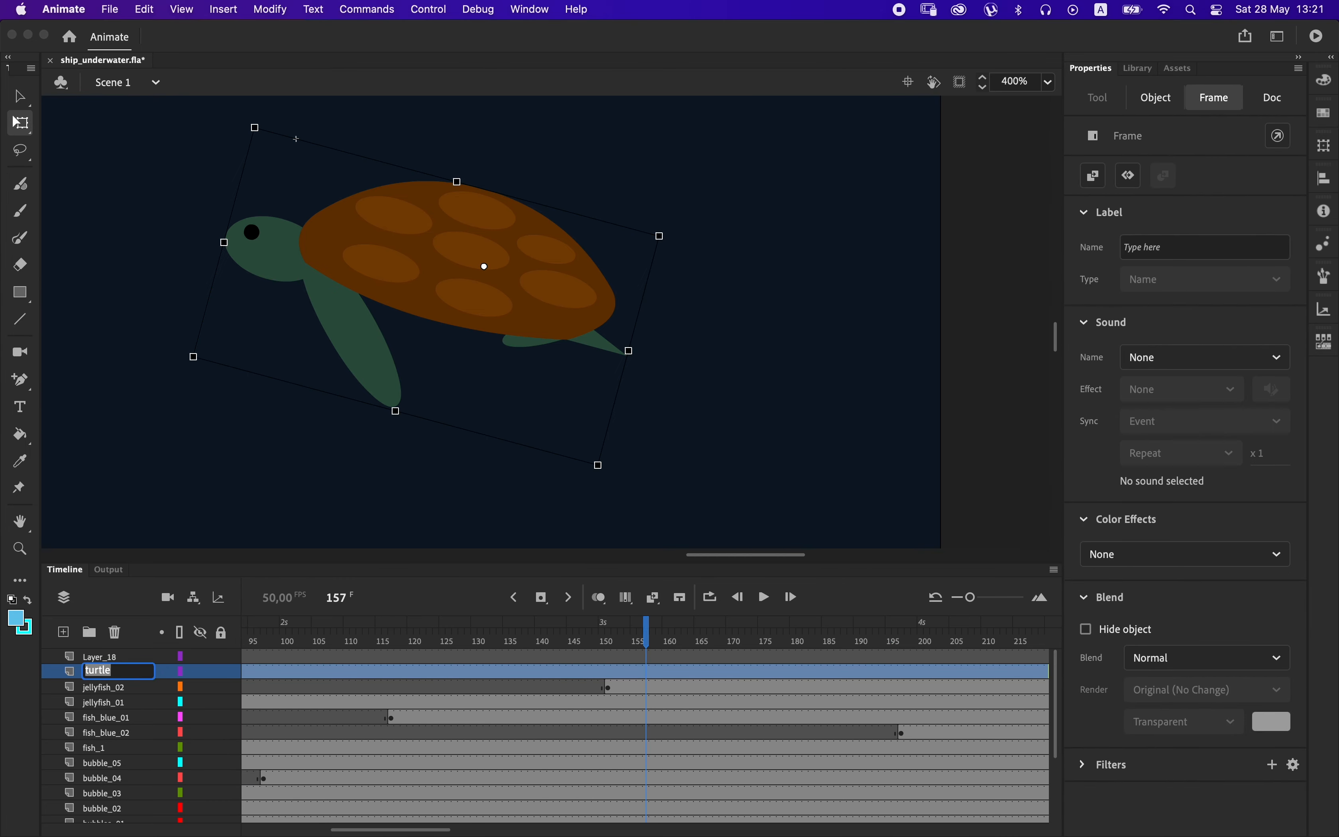
right_click(508, 266)
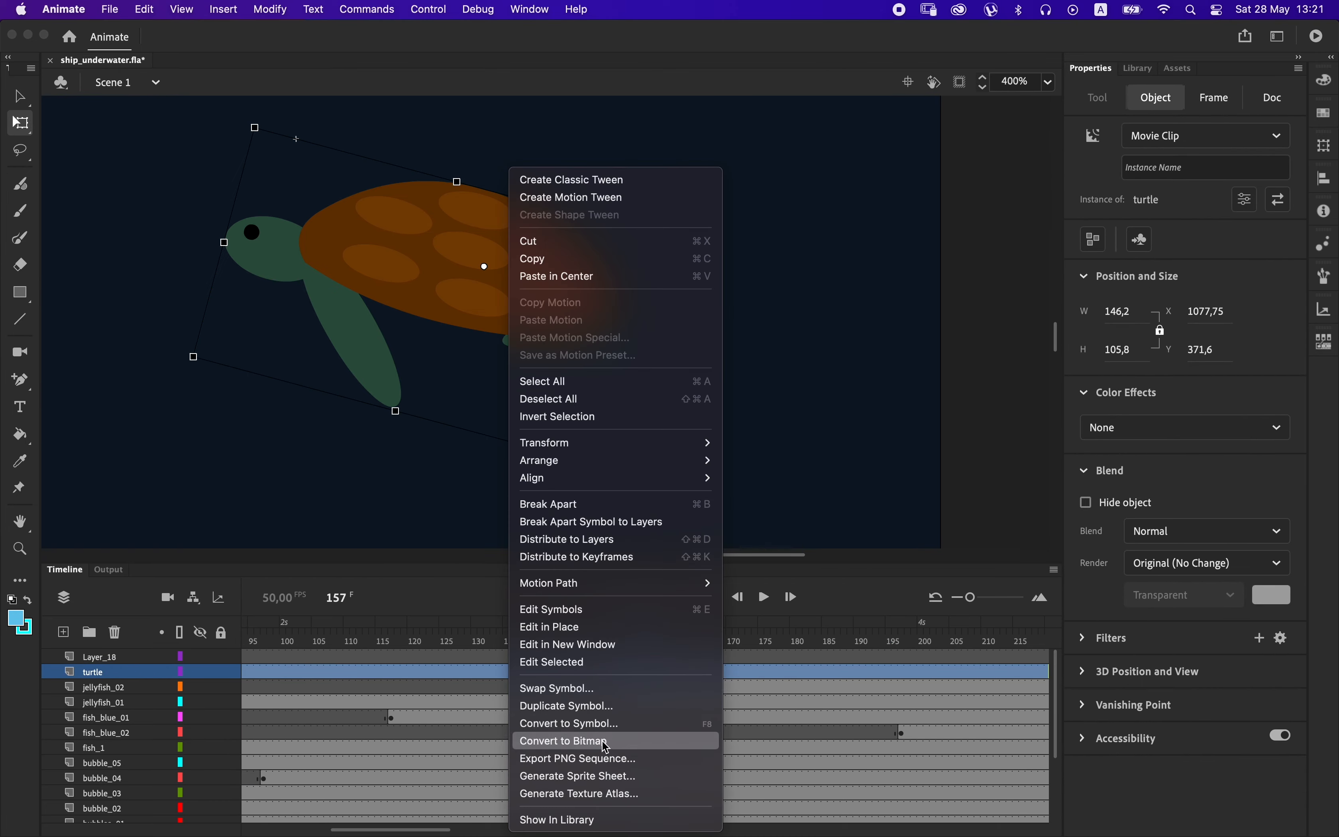
left_click(586, 723)
key("super+v")
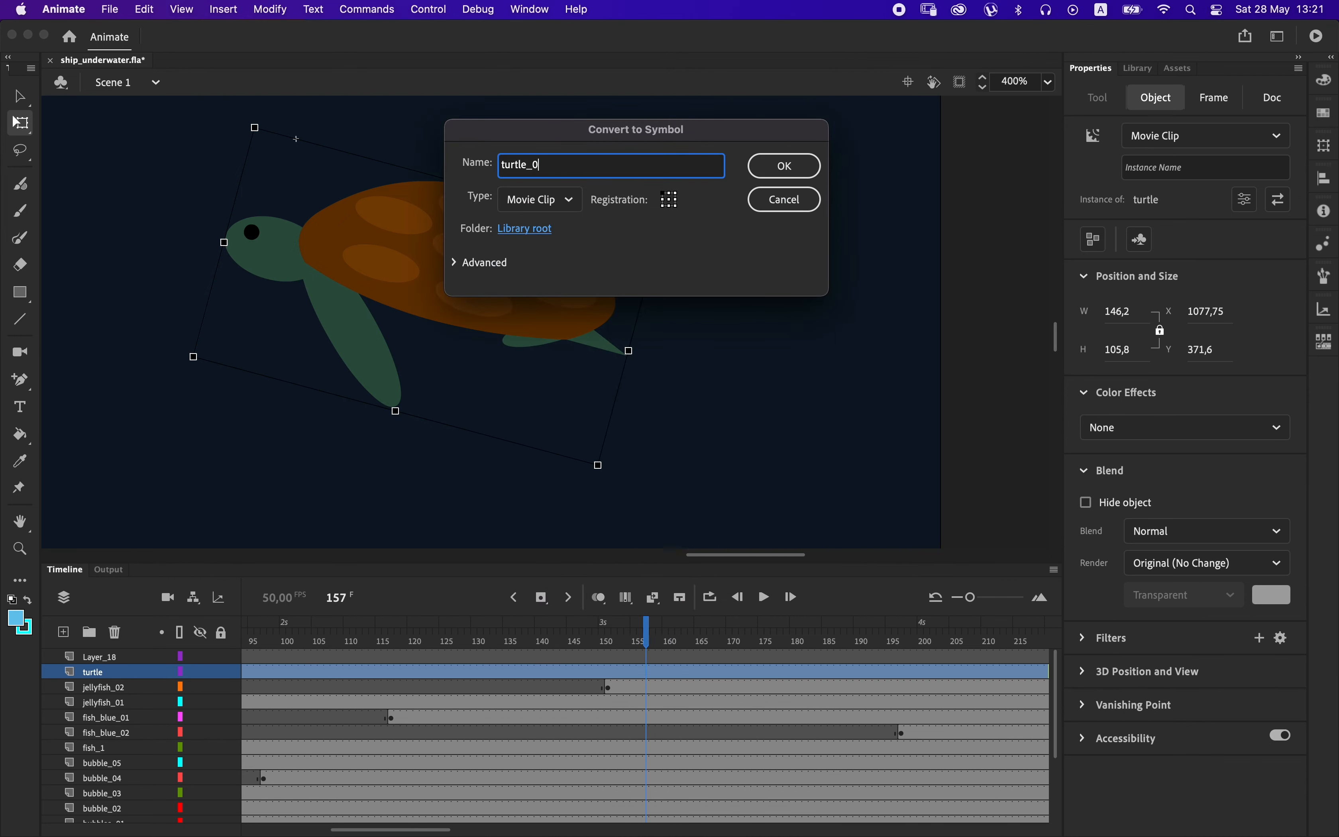
key("Return")
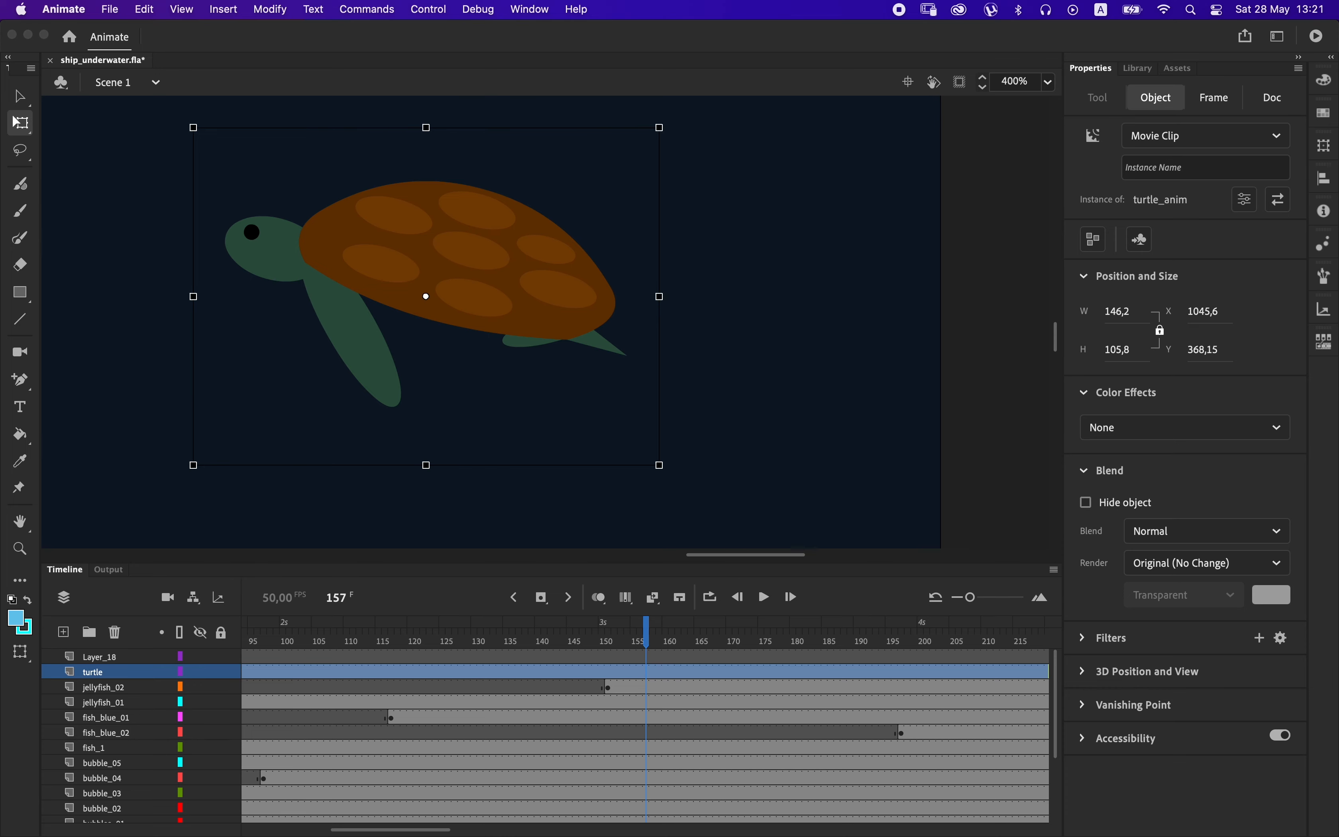
Open the turtle_anim clip, extend Layer_1 to frame 101 and create a classic tween on it.
key("super+minus")
key("super+minus")
key("super+minus")
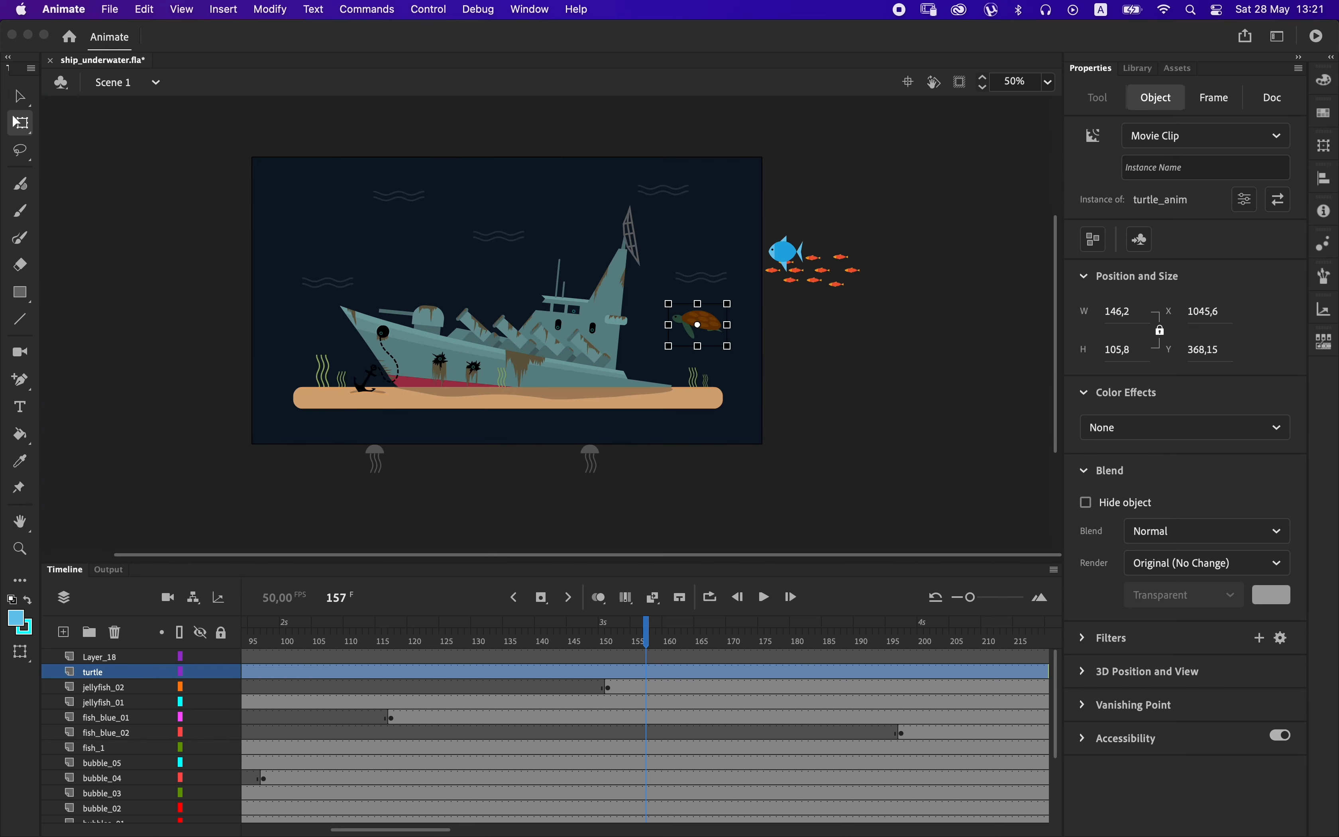
double_click(718, 335)
left_click(884, 659)
right_click(884, 664)
left_click(944, 347)
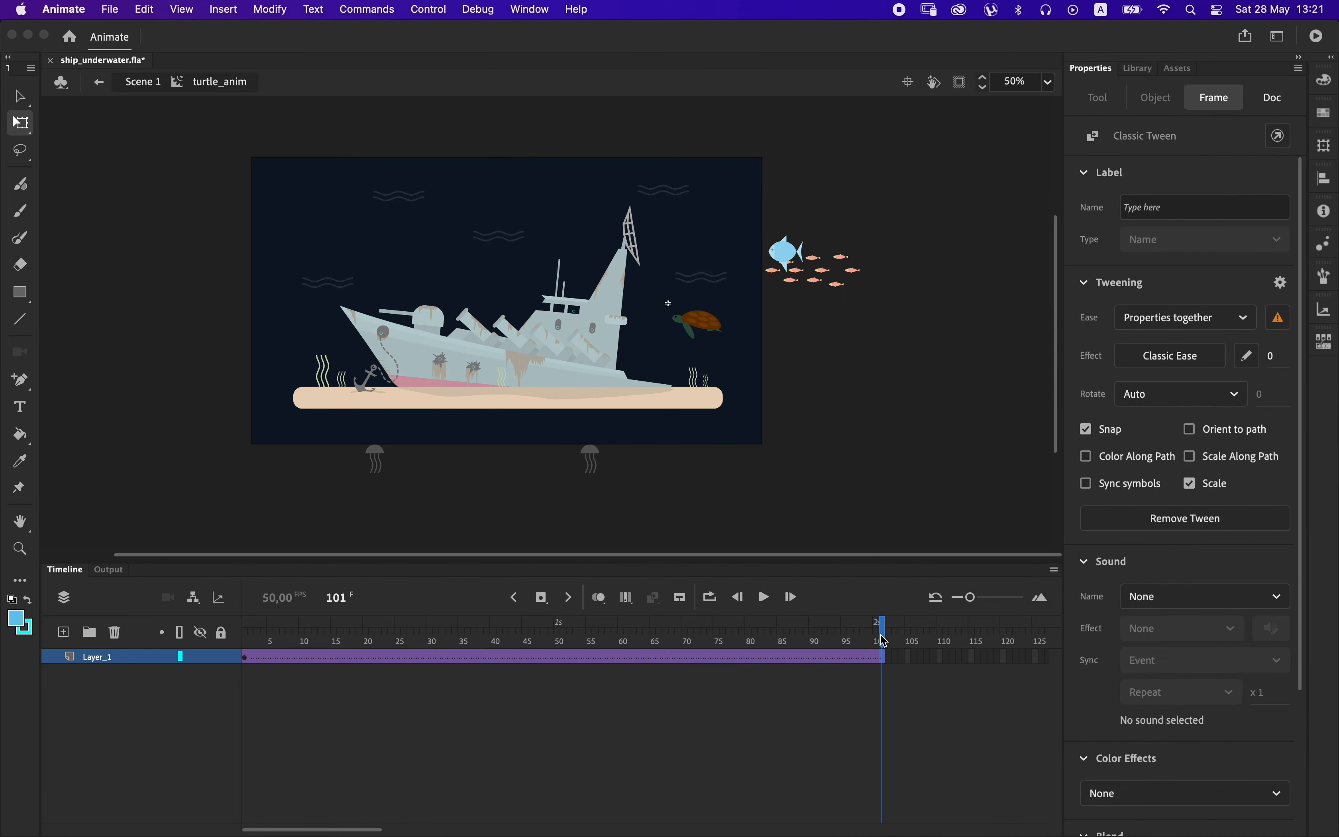
Move the turtle beyond the stage's upper left edge at frame 101 and just outside the right edge at frame 1.
left_click_drag(710, 336, 240, 206)
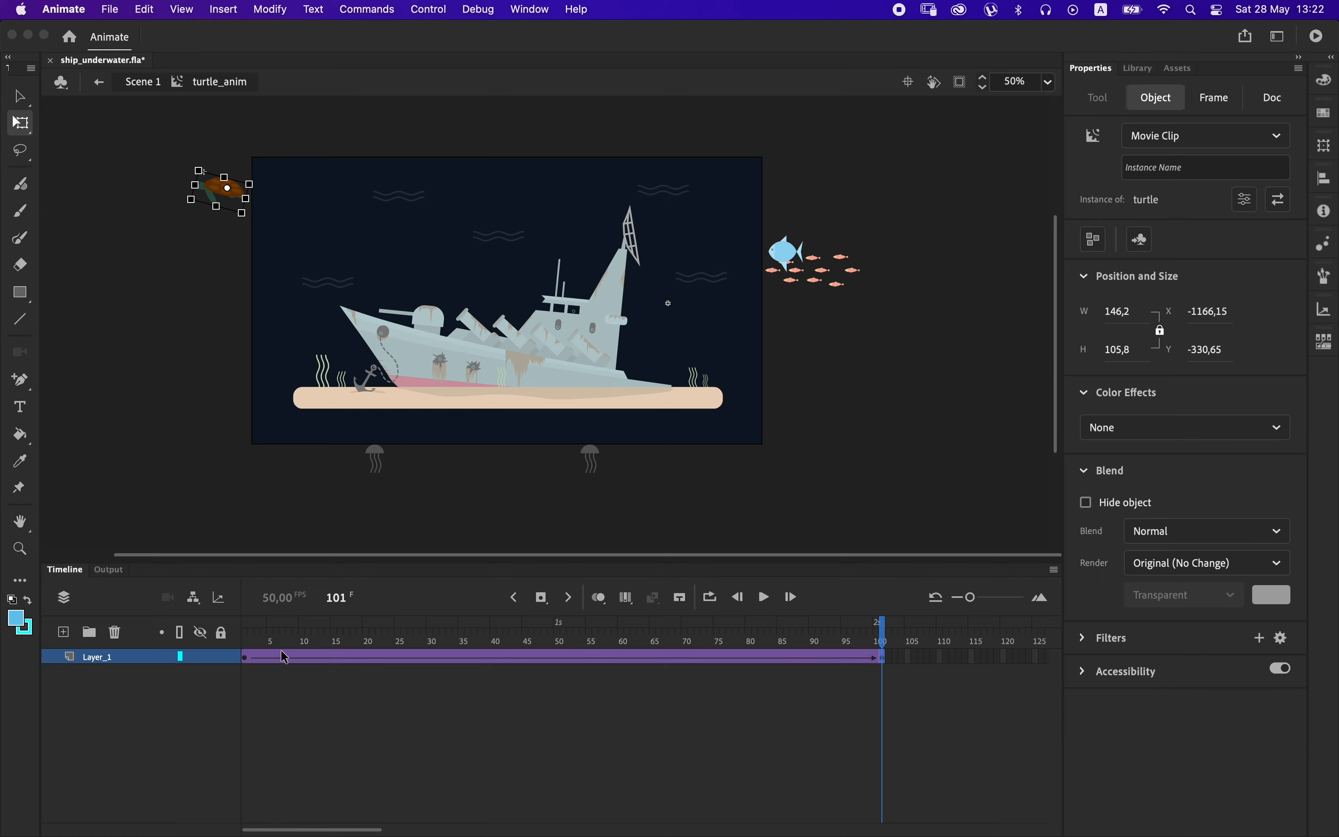
left_click(247, 657)
left_click_drag(692, 323, 788, 346)
Slow the turtle's swim by inserting more frames into its classic tween, then test the movie.
left_click_drag(322, 657, 771, 679)
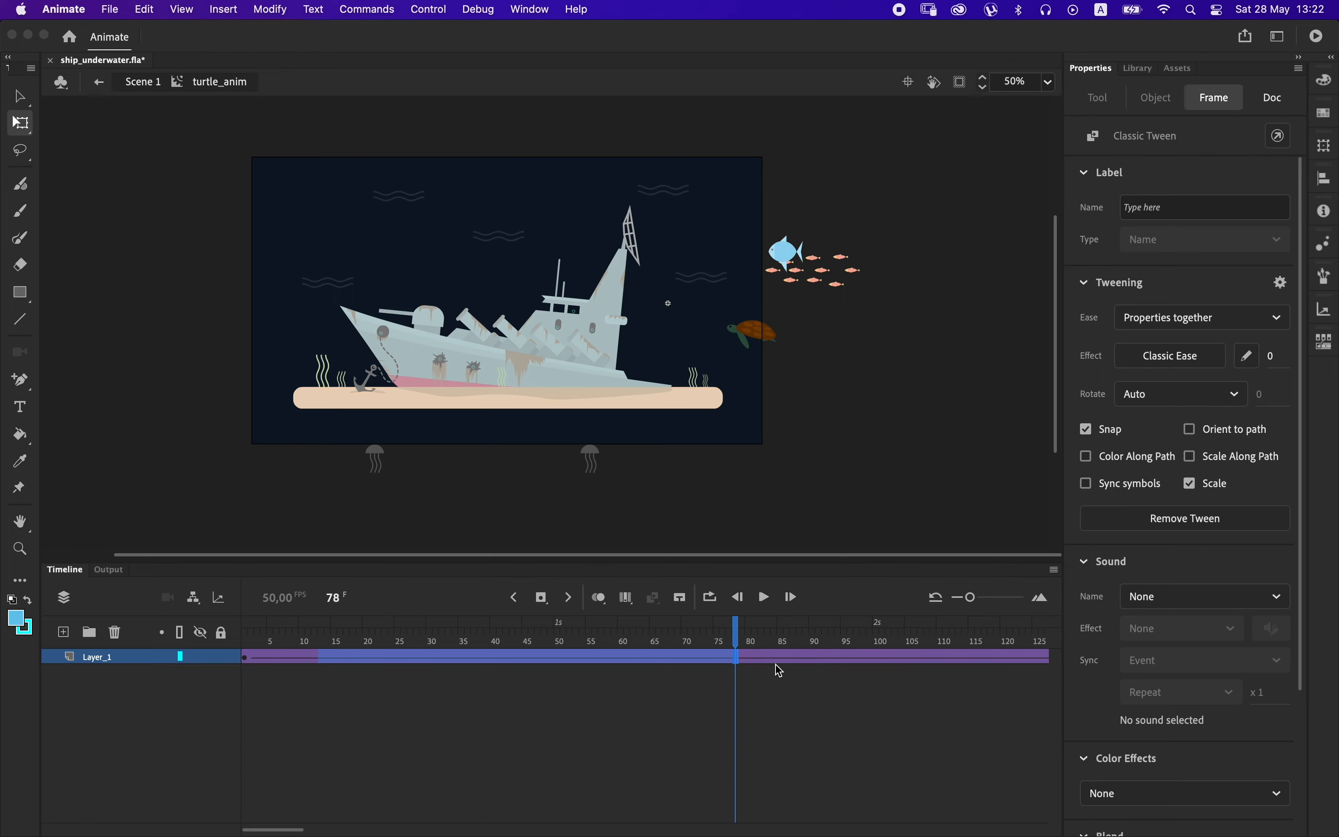
key("super+Return")
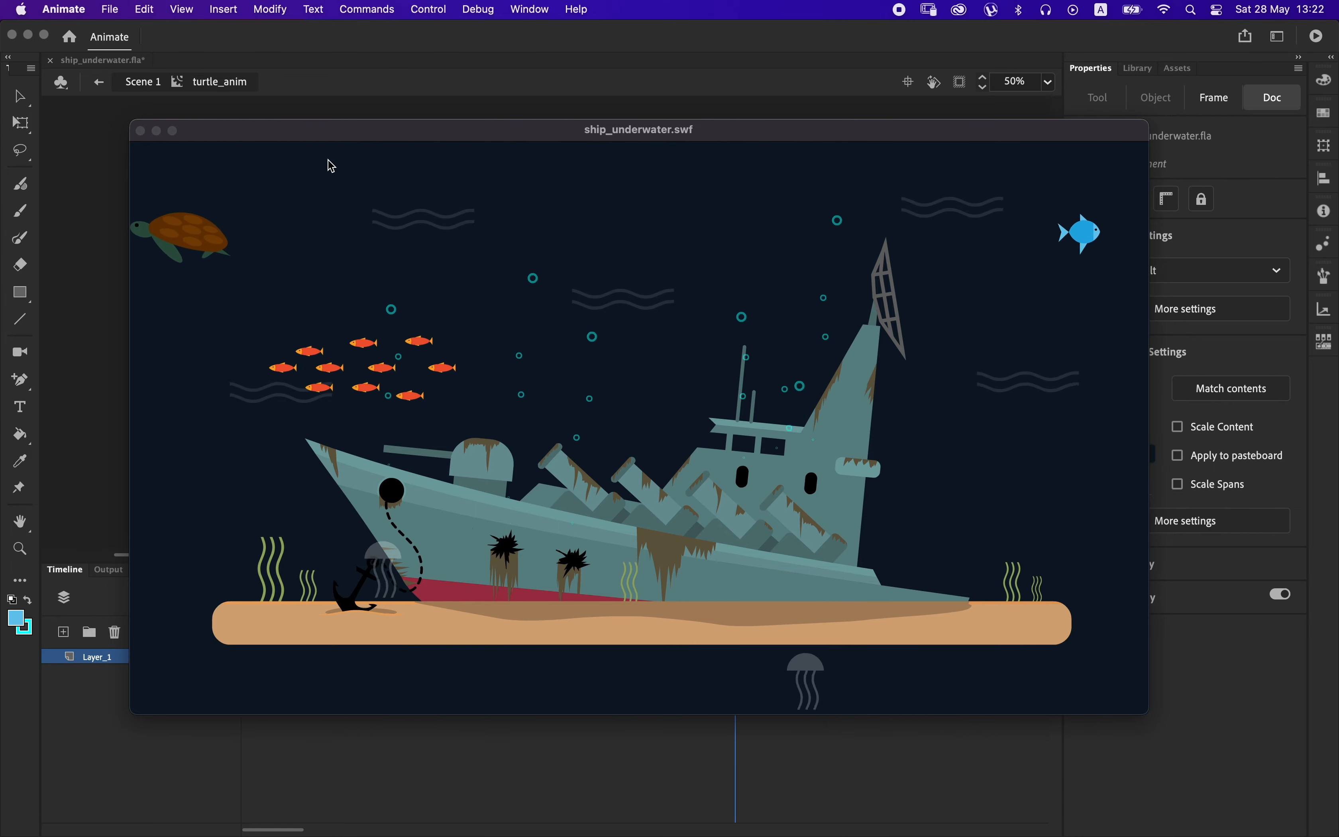
key("super+w")
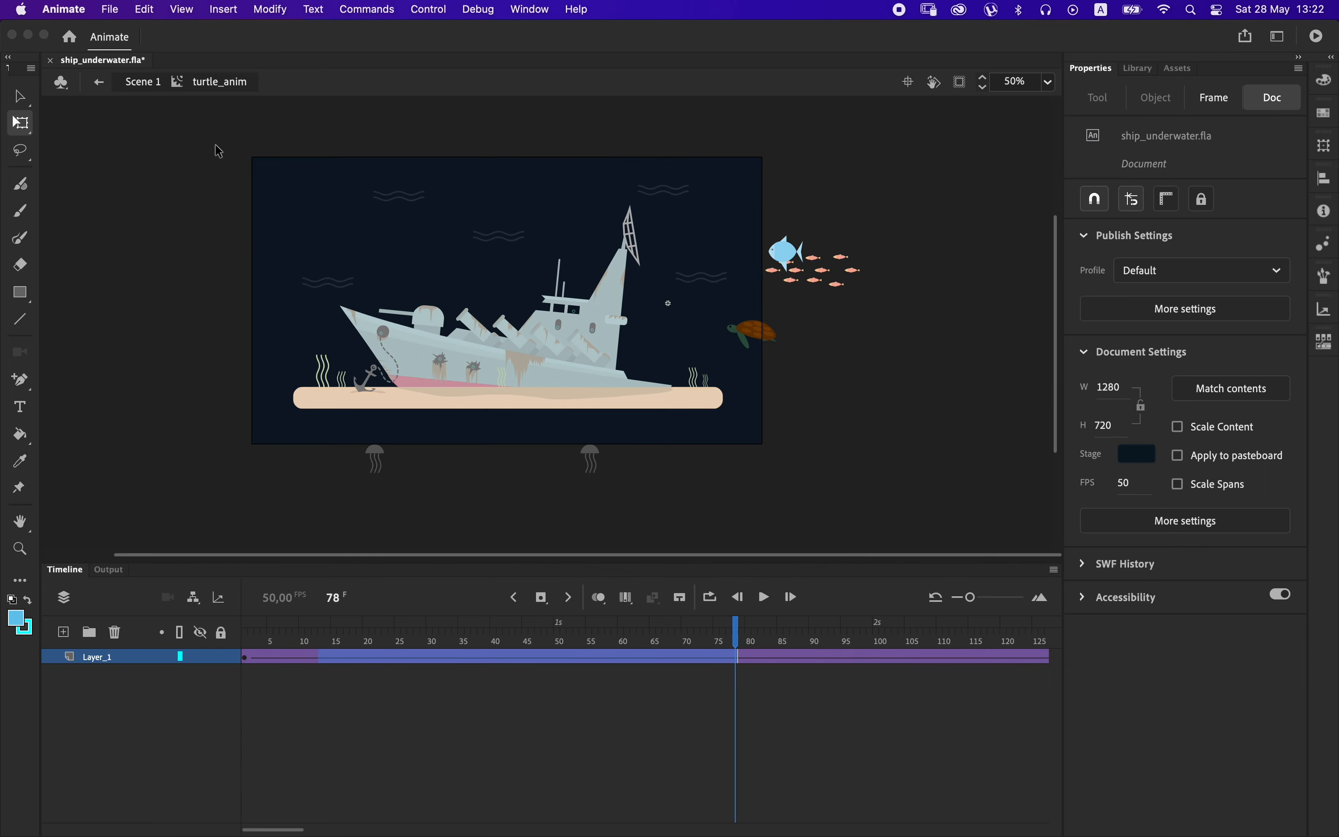